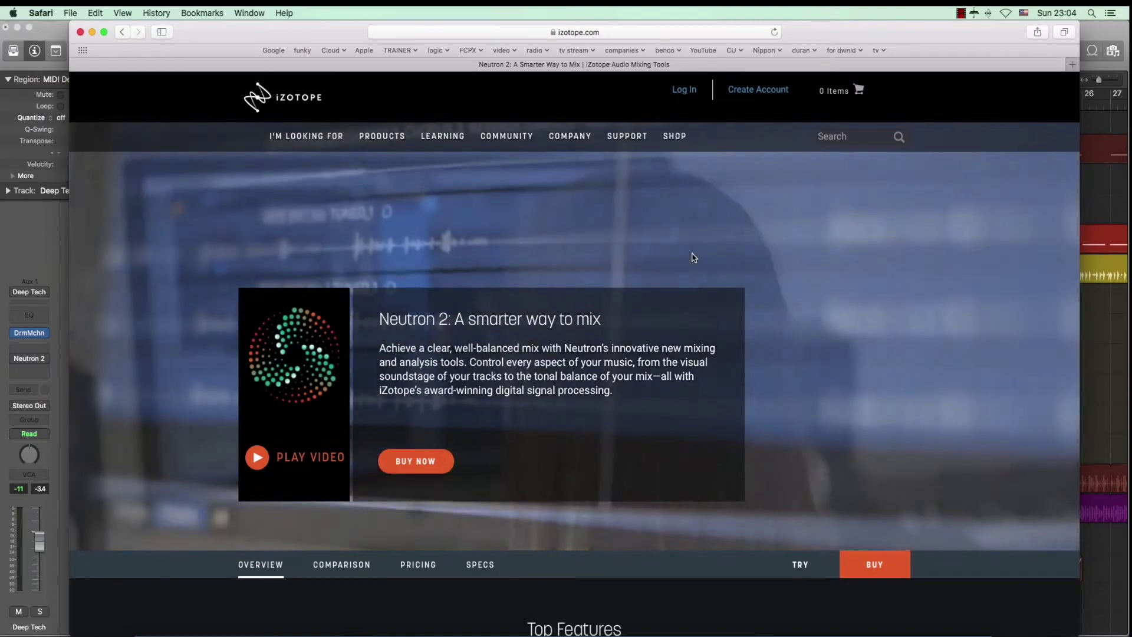
Look through the Neutron 2 product page, including the feature sections and the module overview
scroll(616, 263, "down", 6)
scroll(617, 263, "down", 20)
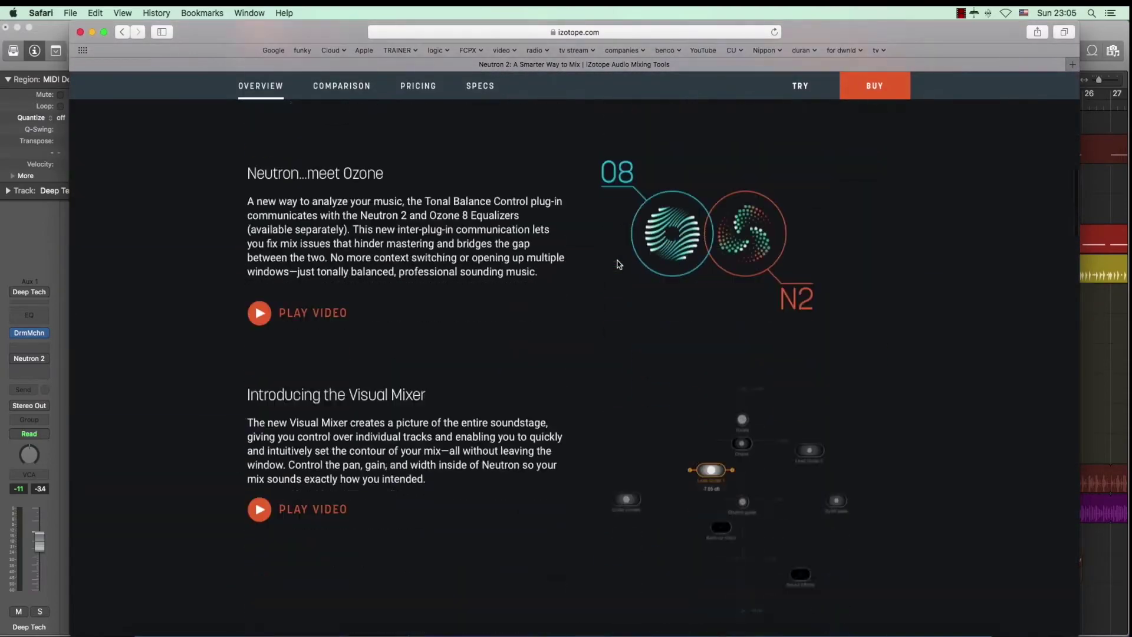
scroll(617, 263, "down", 5)
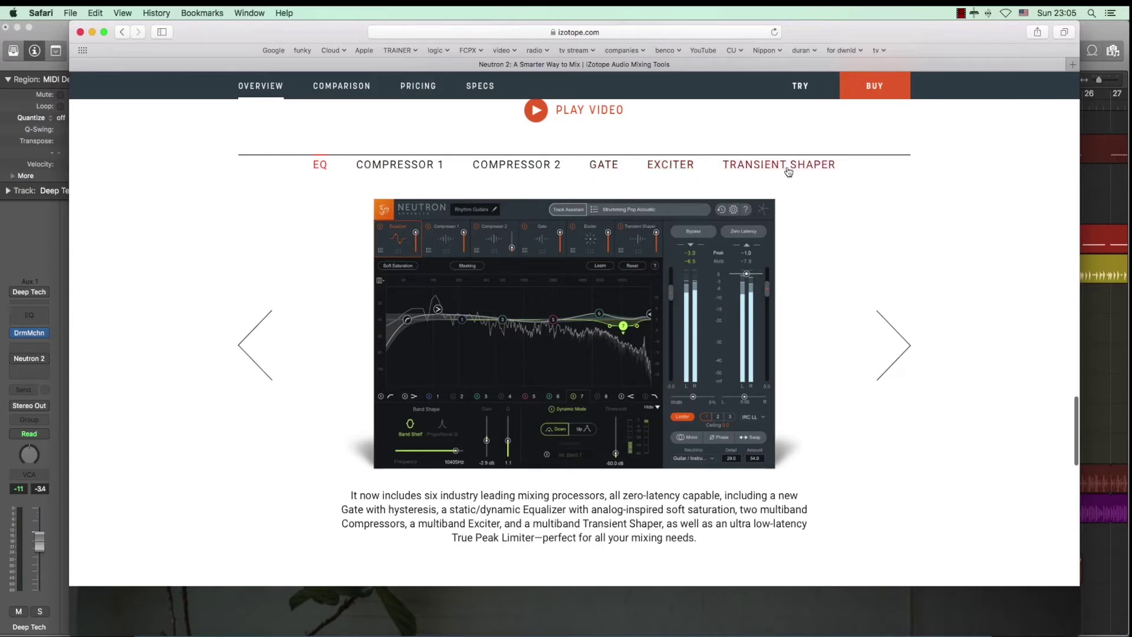
scroll(503, 216, "up", 1)
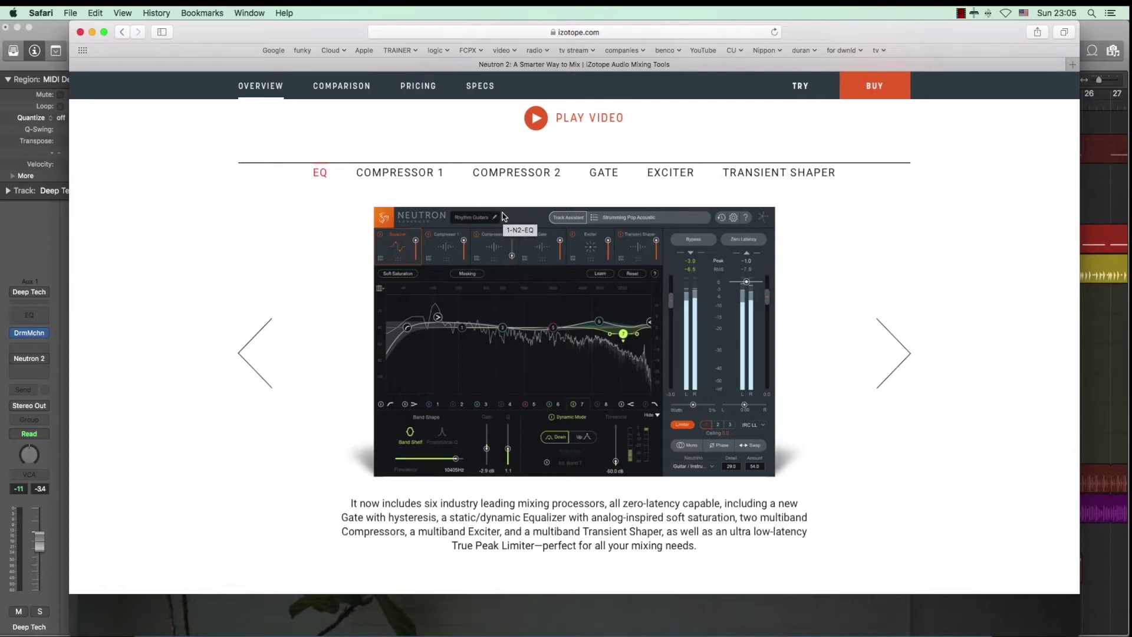
scroll(503, 216, "up", 15)
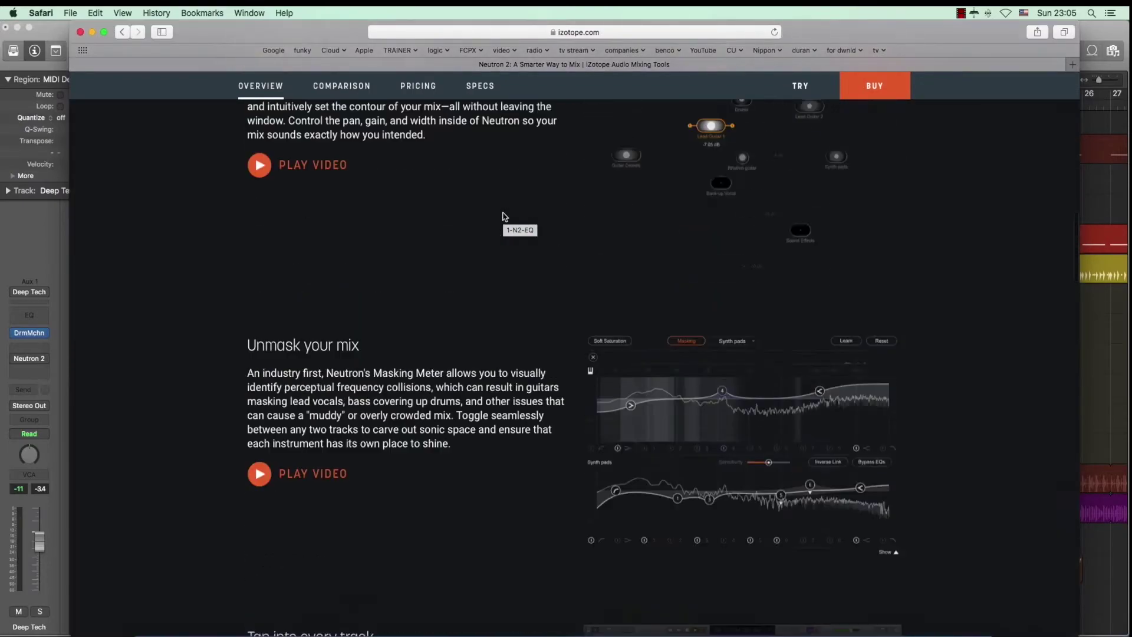
scroll(503, 216, "up", 10)
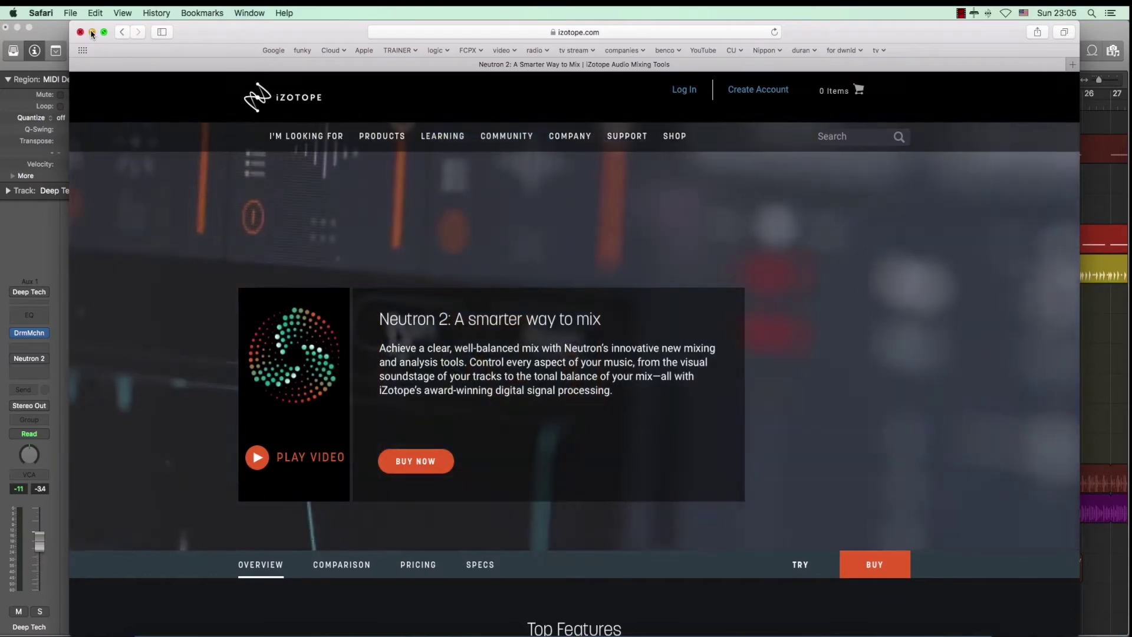
Switch to the Logic Pro X project and play the arrangement from bar 4 to about bar 25
left_click(92, 33)
left_click(466, 175)
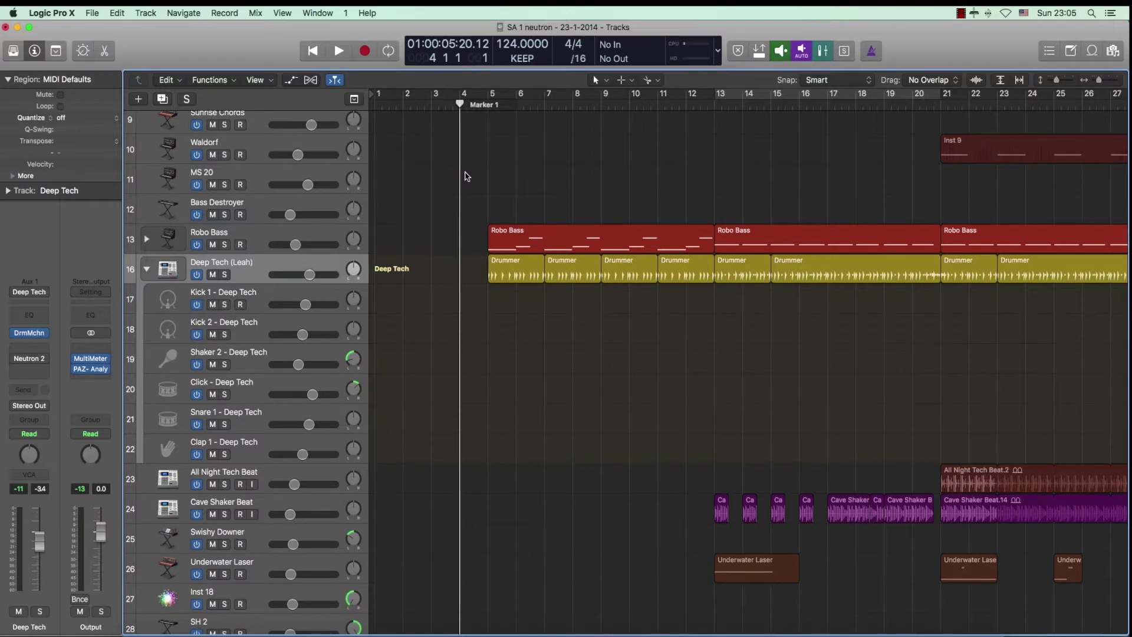
key("space")
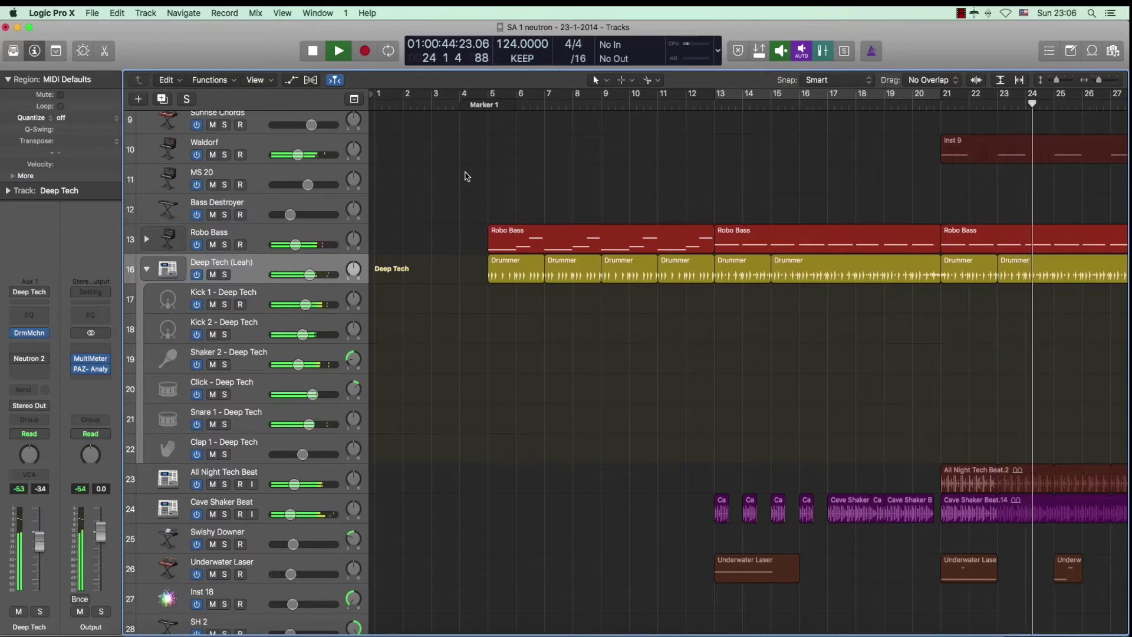
key("space")
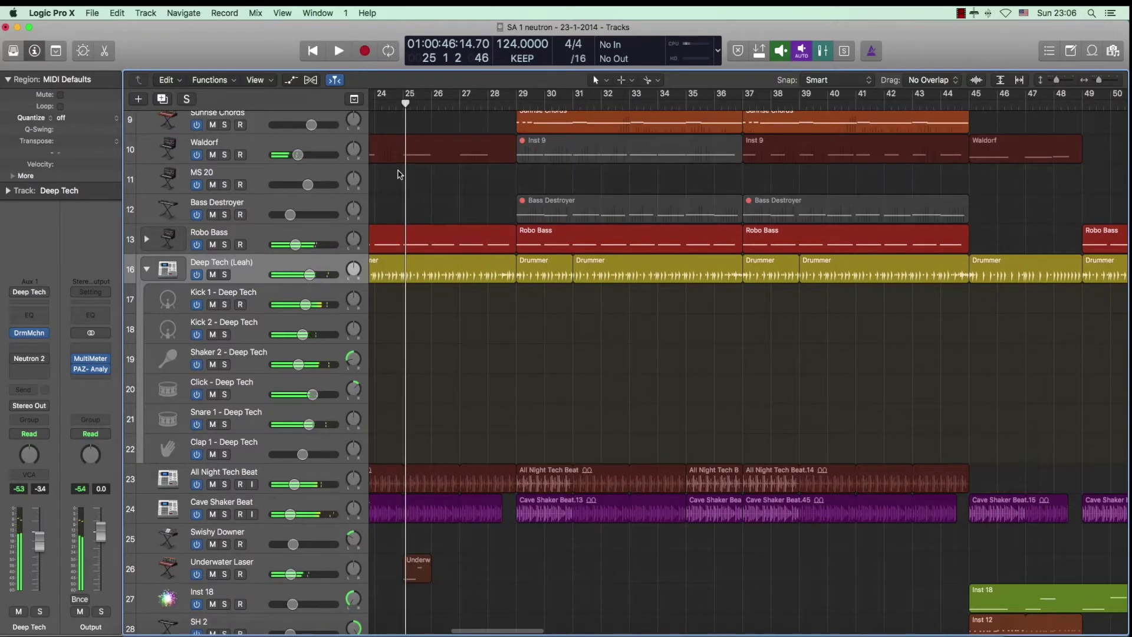
Leave only Robo Bass and the Deep Tech drum tracks switched on, and play them with a cycle range from bar 13 to 21
scroll(440, 185, "left", 15)
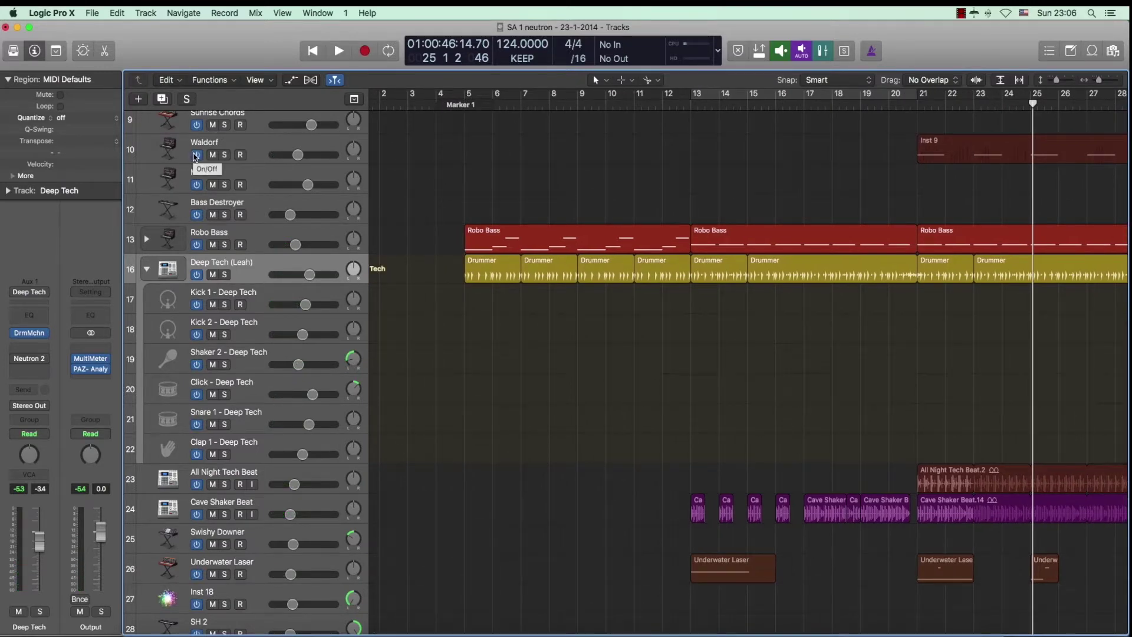
left_click(196, 155)
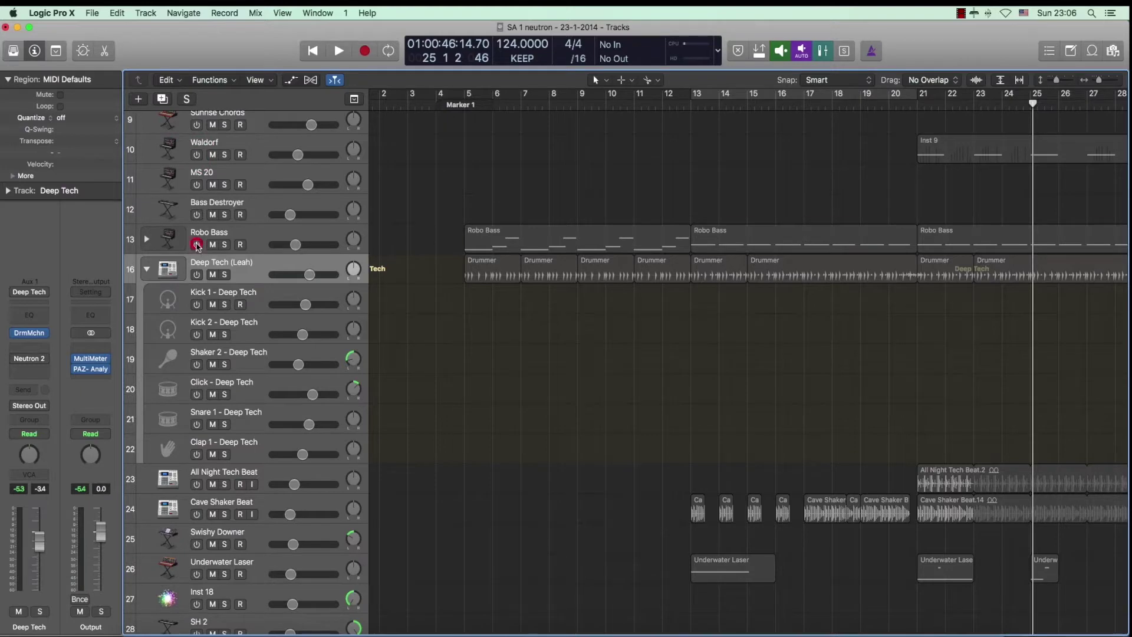
left_click_drag(197, 245, 198, 455)
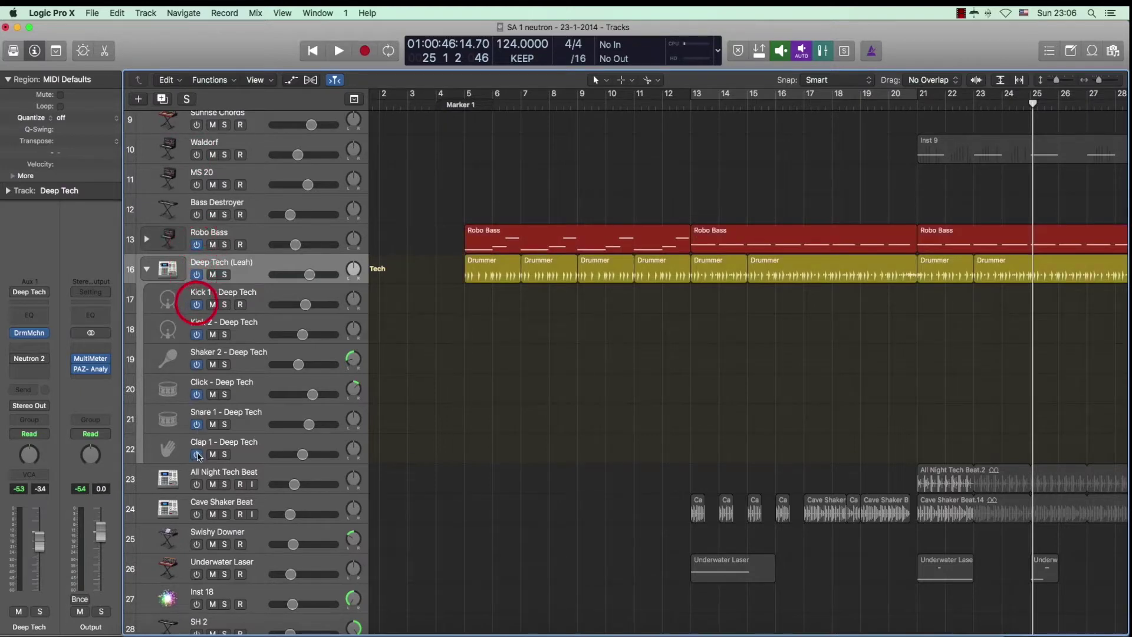
left_click_drag(696, 99, 917, 99)
key("space")
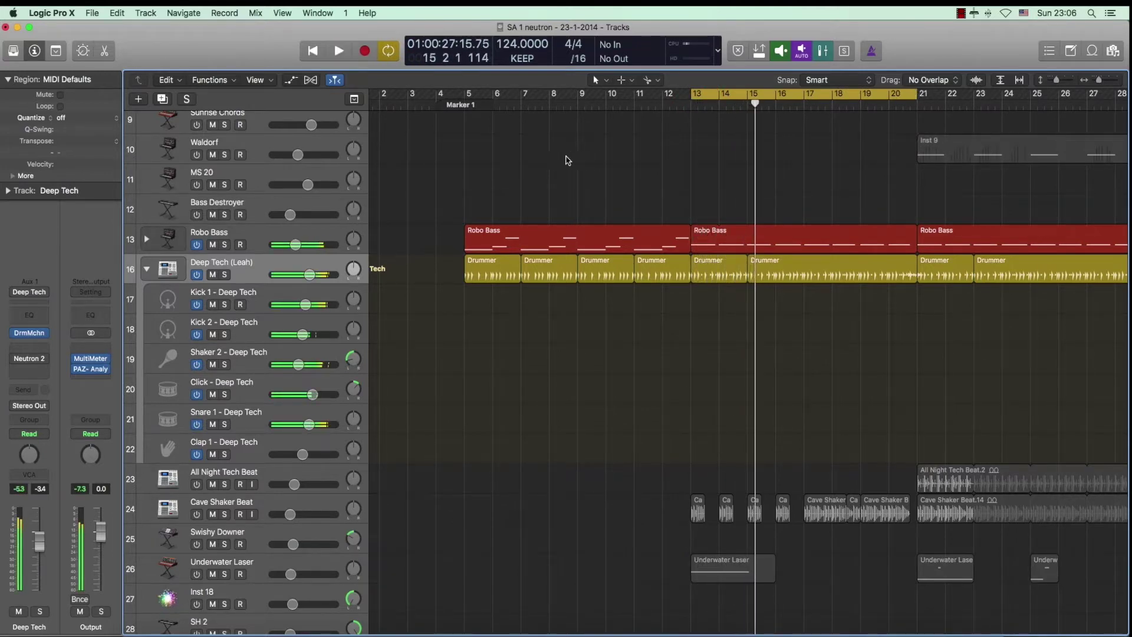
Open the mixer and audition Robo Bass, Deep Tech, Kick 1, Click and Snare 1 by soloing each in turn, ending with no solo
key("6")
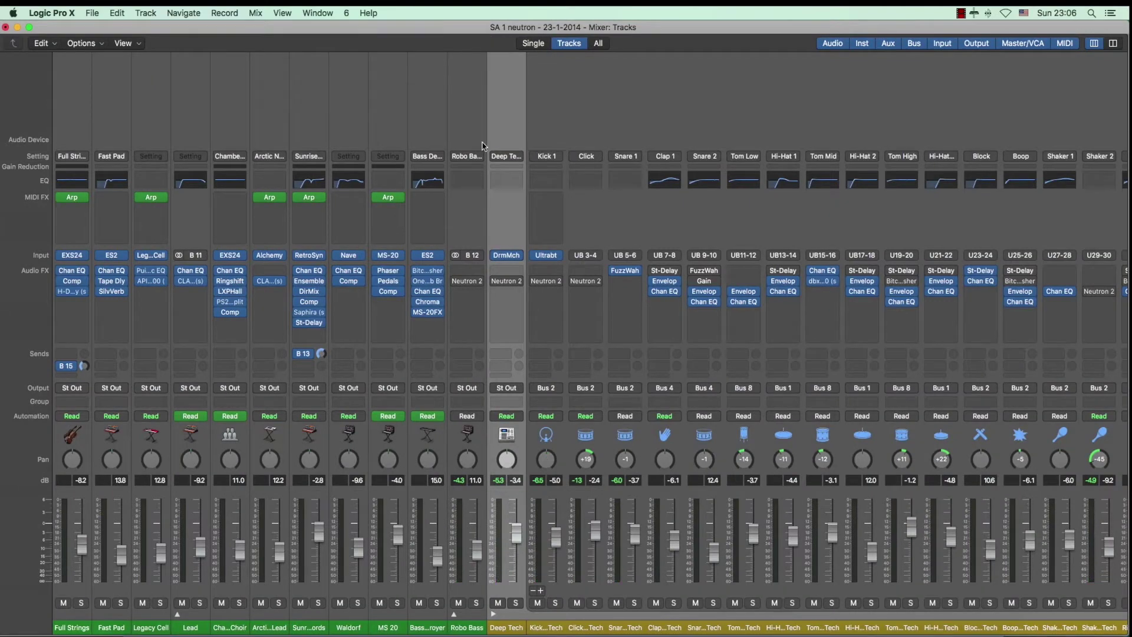
left_click(465, 112)
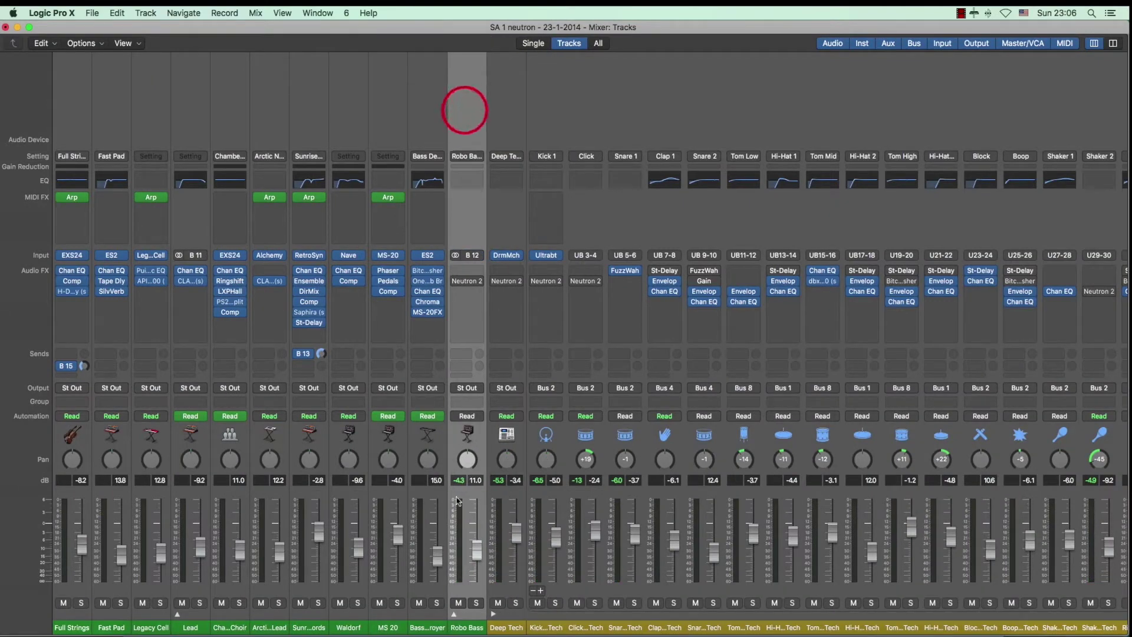
left_click(475, 603)
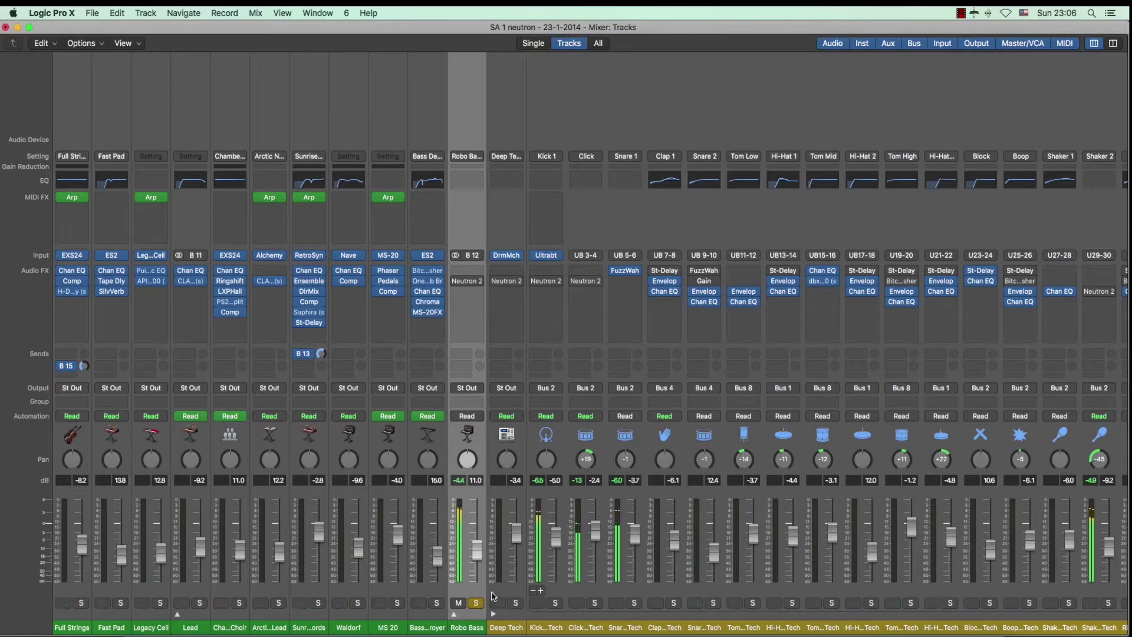
left_click(515, 603)
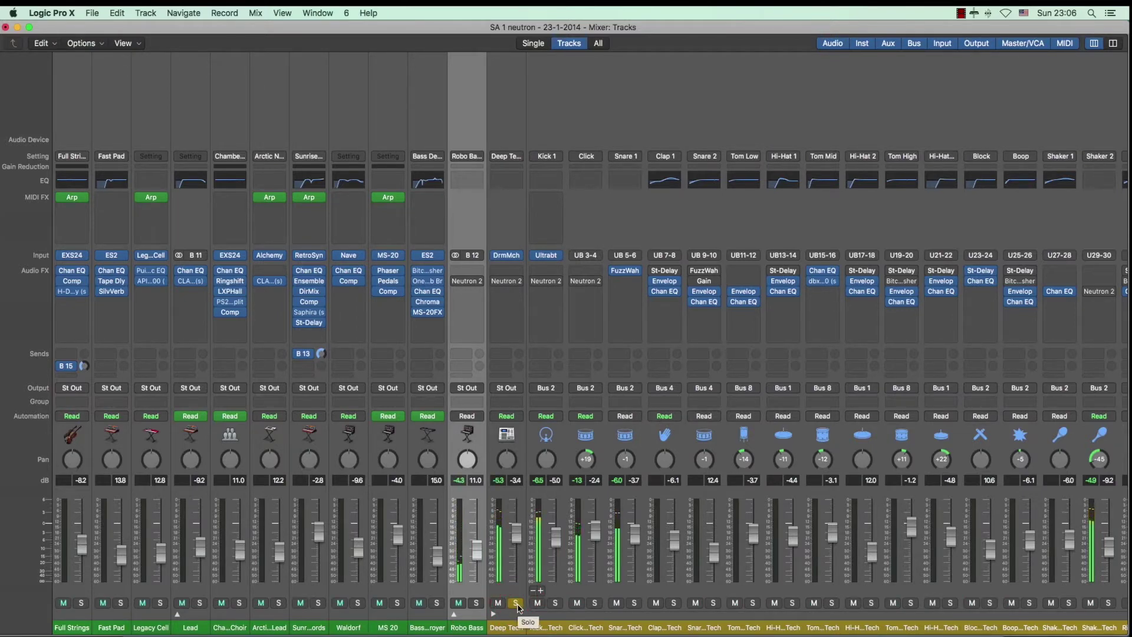
left_click(555, 603)
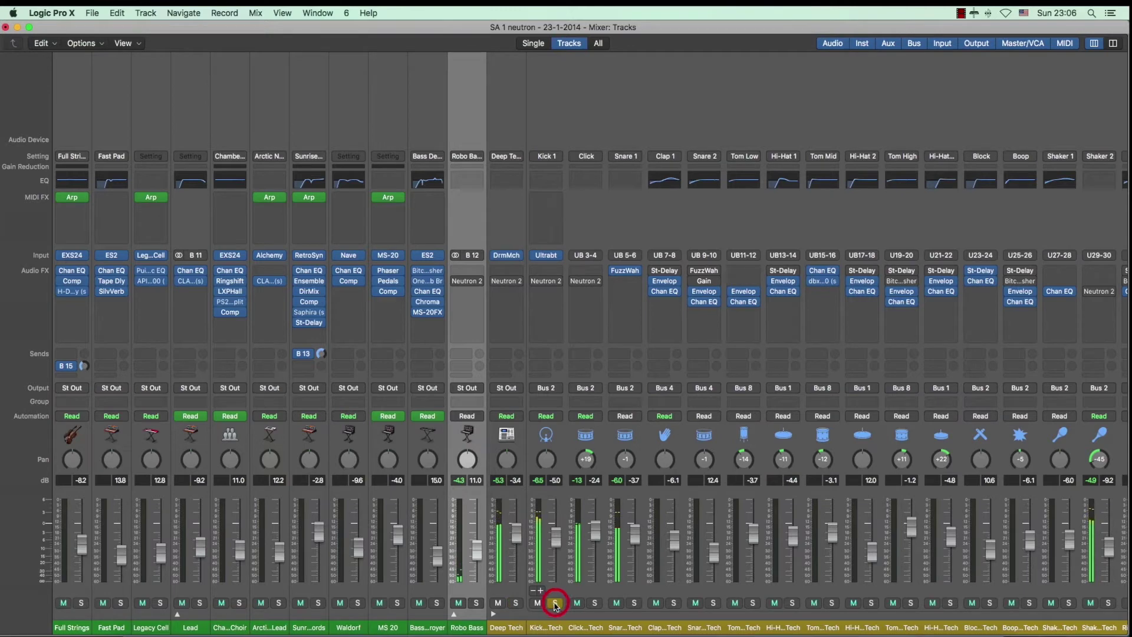
left_click(596, 603)
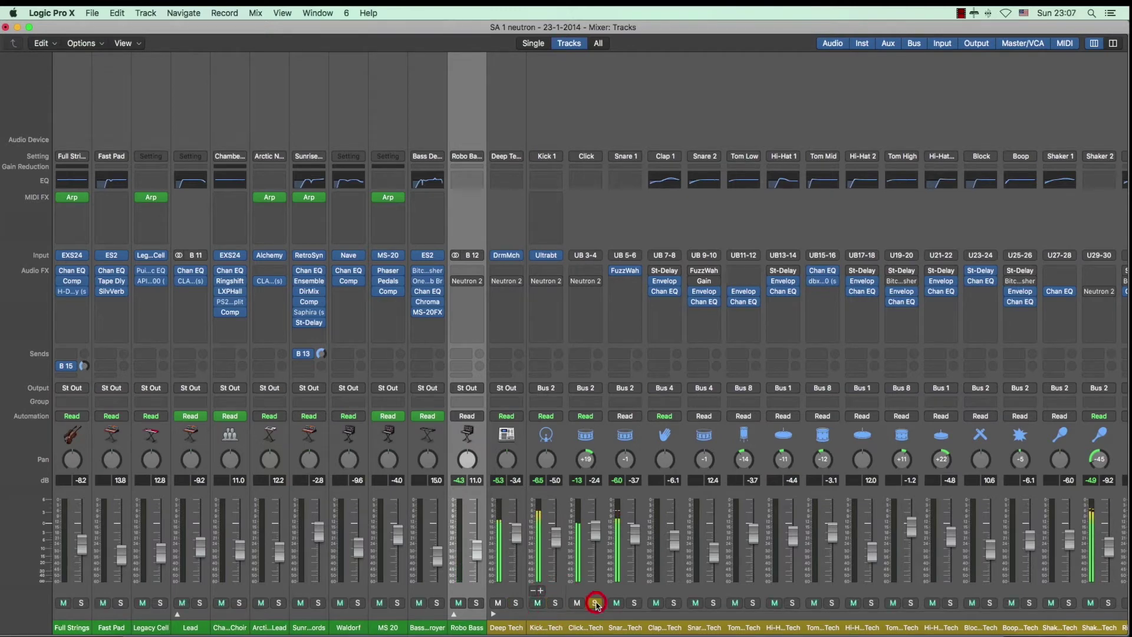
left_click(635, 603)
scroll(707, 481, "right", 5)
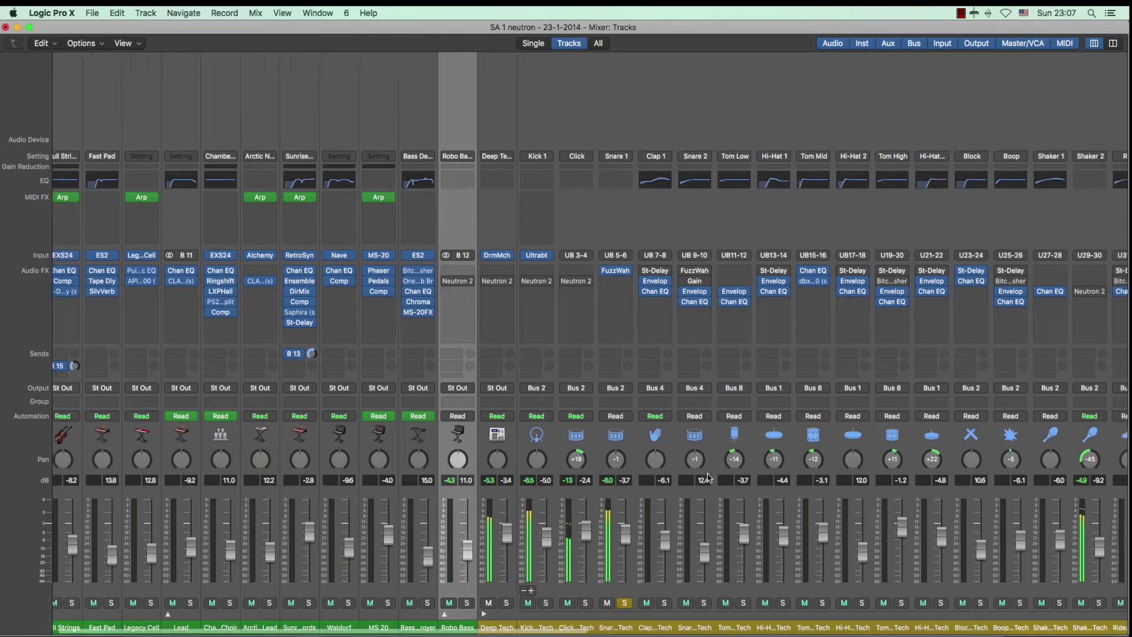
scroll(708, 480, "right", 1)
scroll(603, 416, "left", 3)
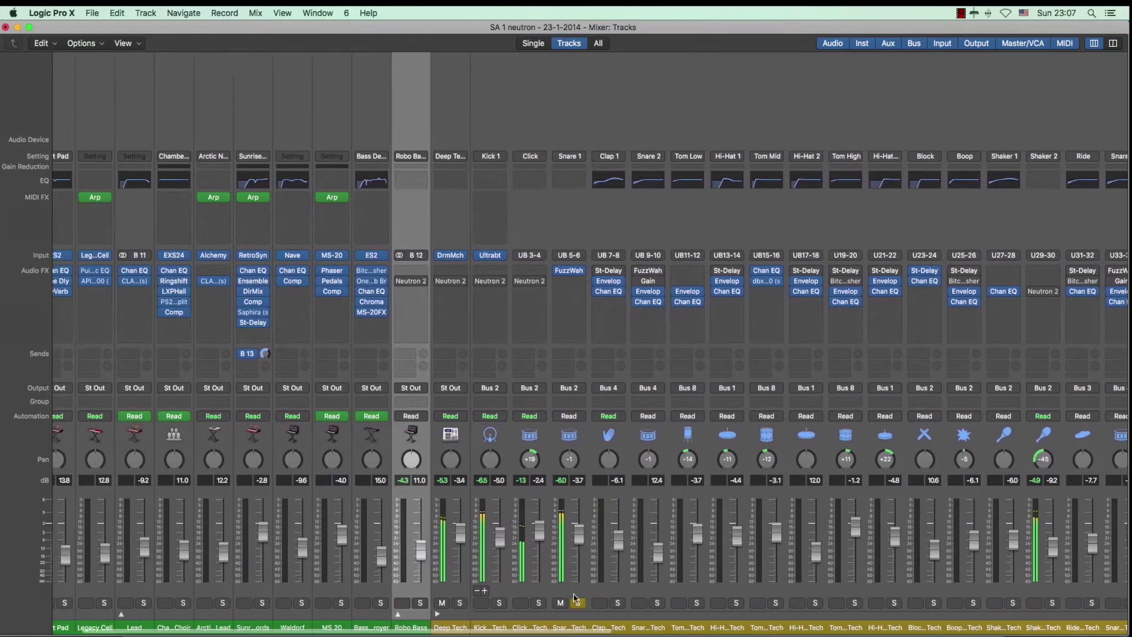
left_click(583, 602)
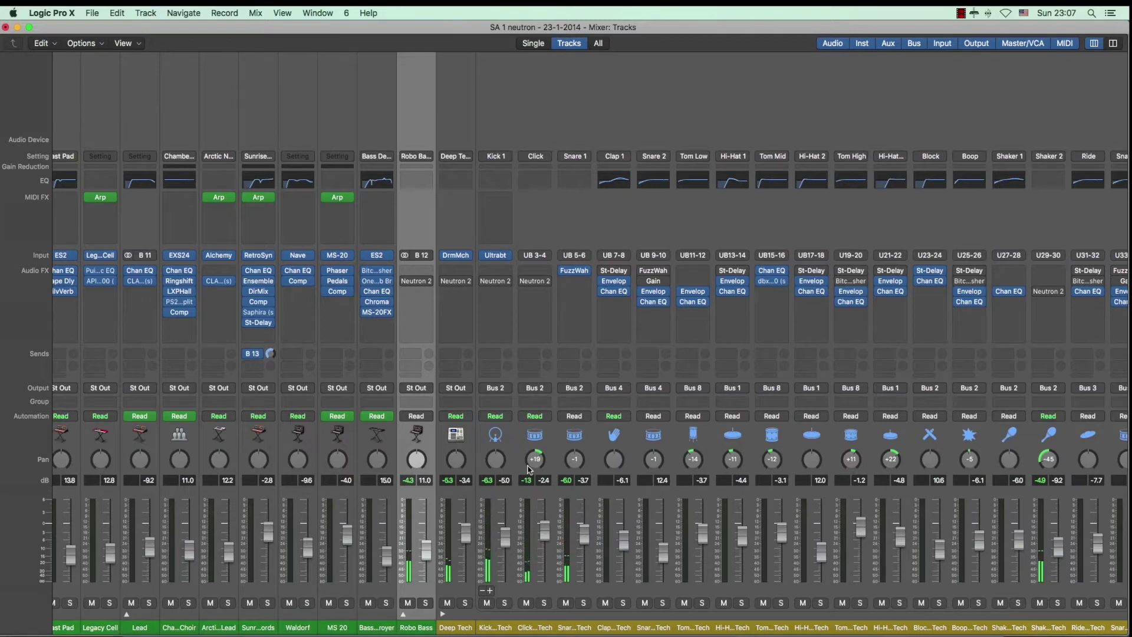
Solo the Kick 1 channel and open its Neutron 2 plug-in, placing the plug-in window in the middle of the mixer
left_click(504, 602)
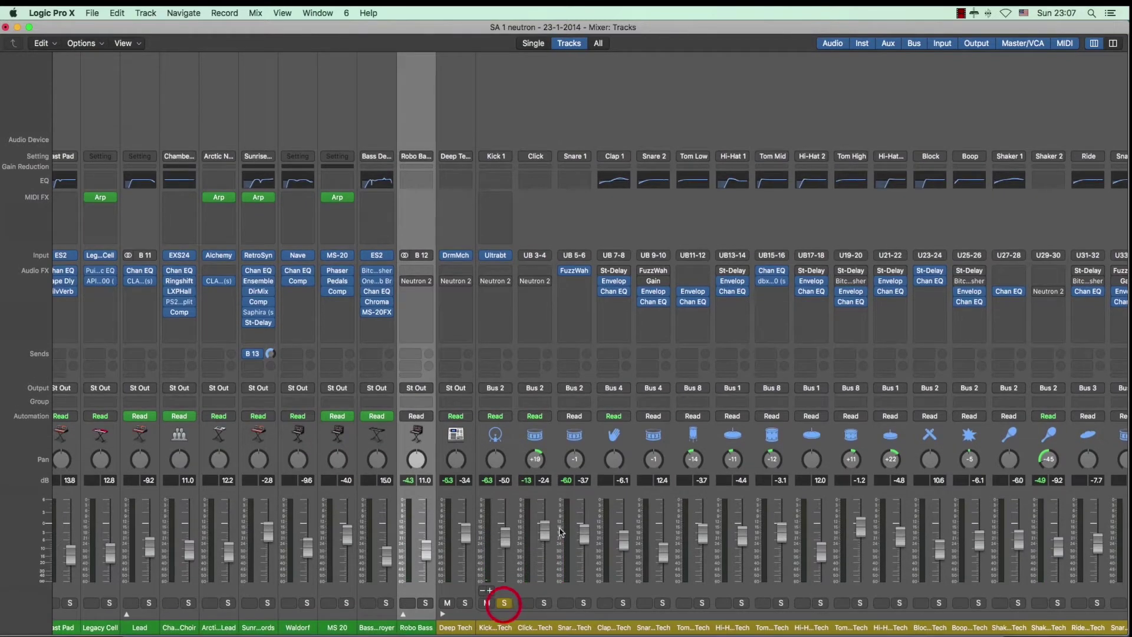
left_click(483, 283)
left_click(496, 283)
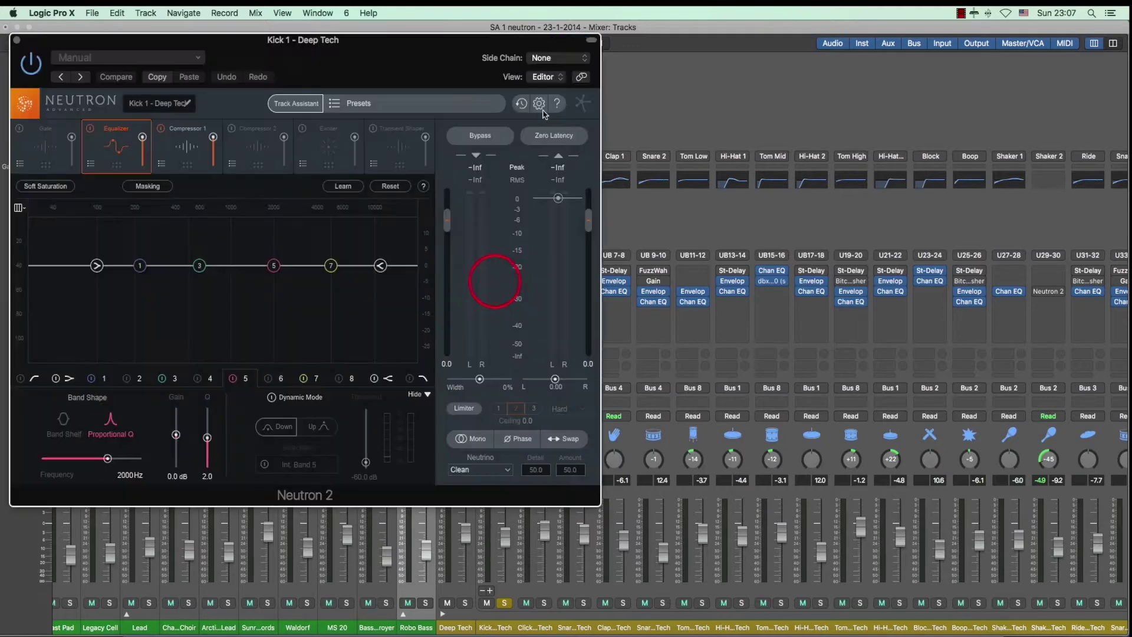
left_click_drag(376, 37, 624, 39)
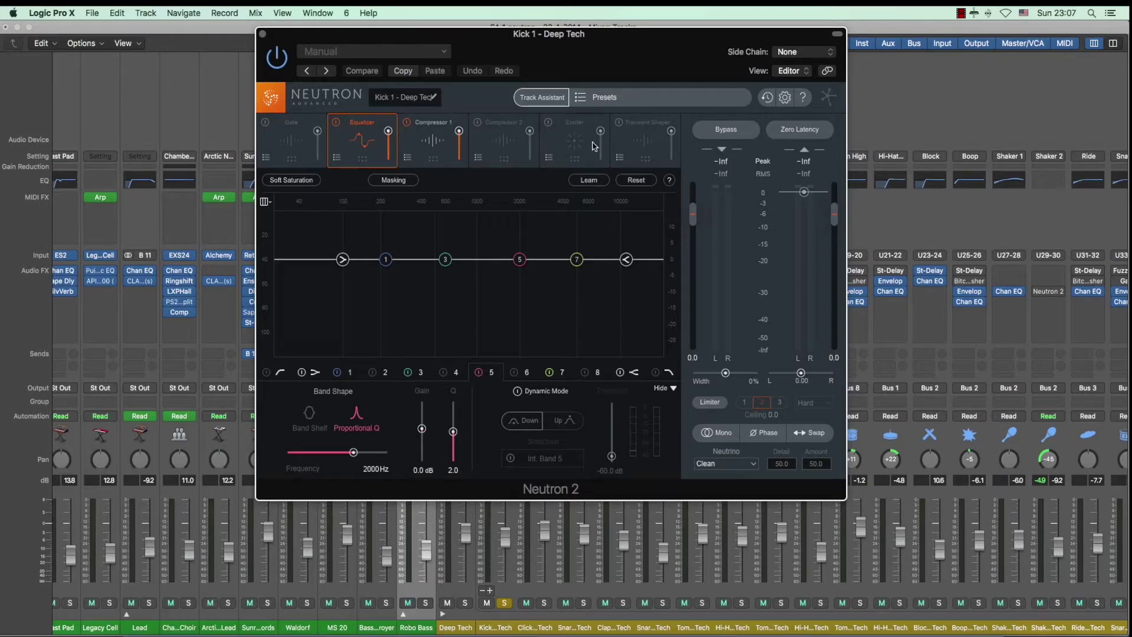
Demonstrate switching the Equalizer module off and on in the Kick 1 Neutron 2, leaving it switched off
left_click(336, 123)
left_click(337, 123)
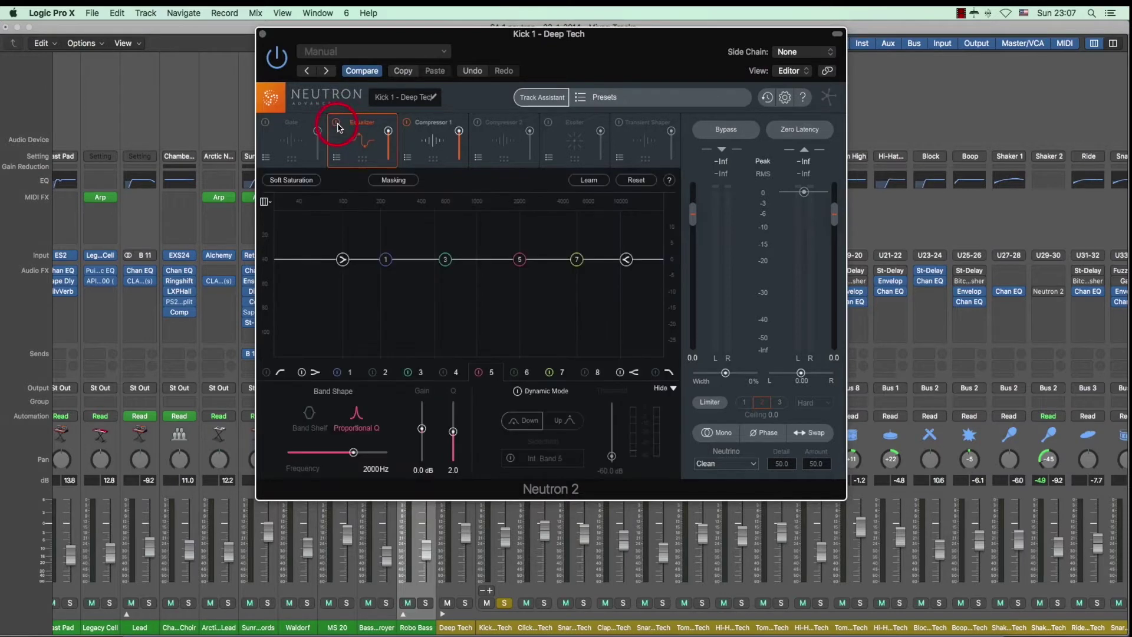
left_click(336, 124)
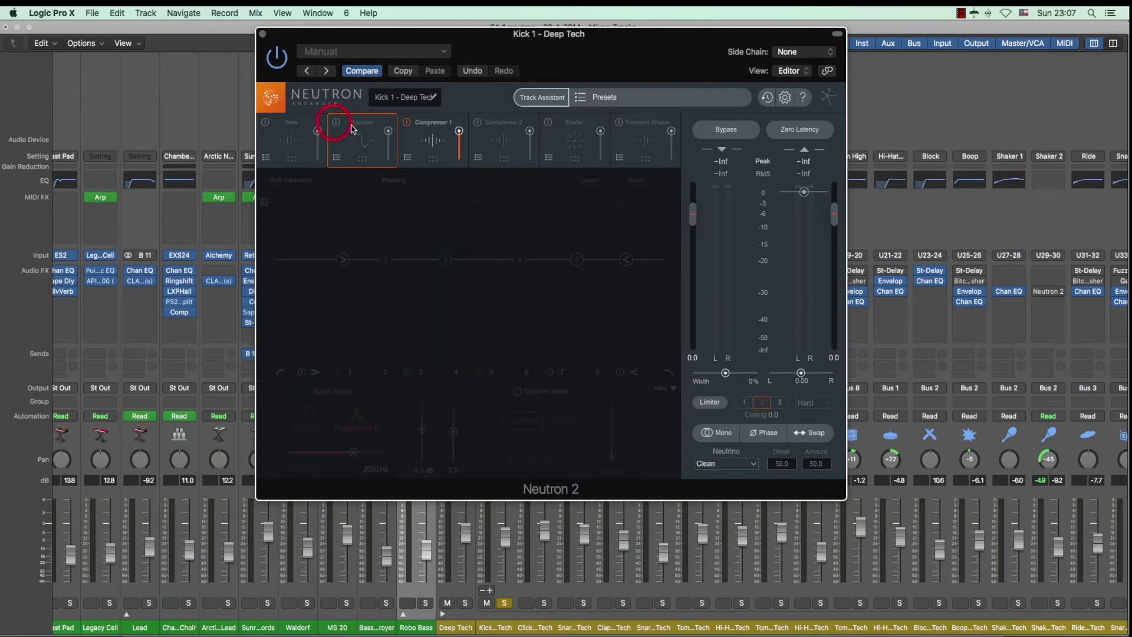
left_click(337, 124)
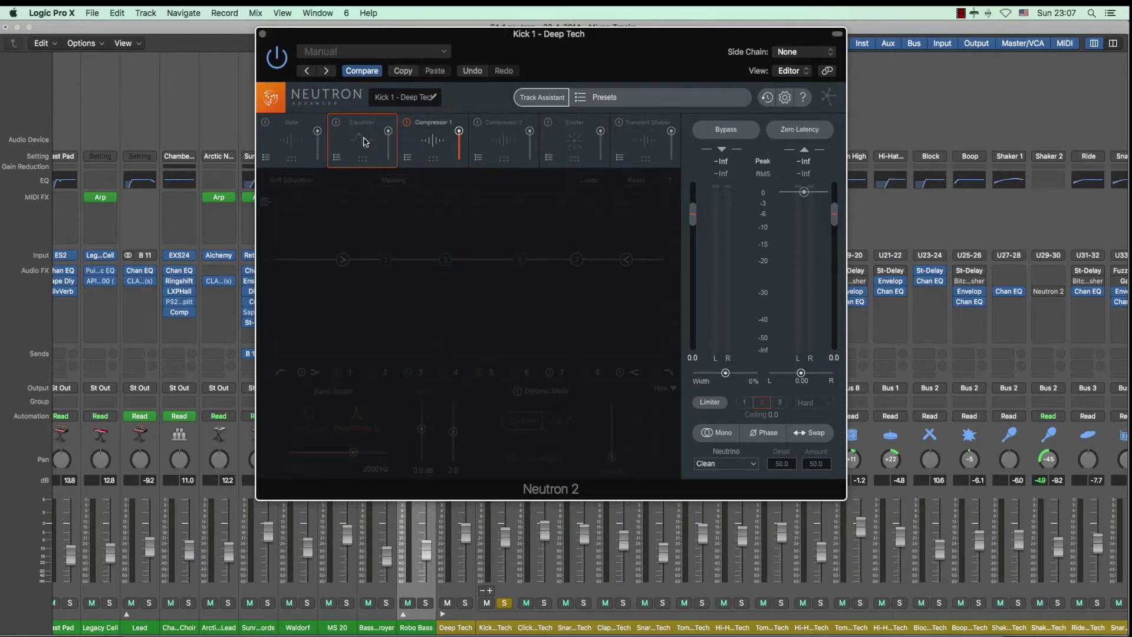
View the Compressor 1, Gate and Equalizer modules of the Kick 1 Neutron 2 in turn
left_click(422, 140)
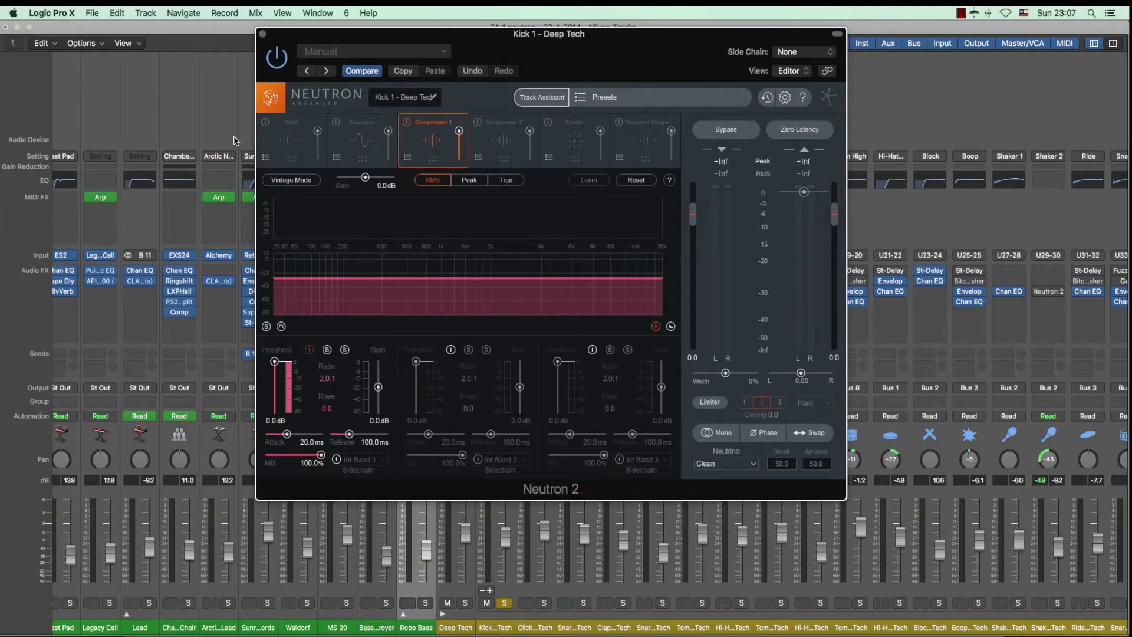
left_click(291, 141)
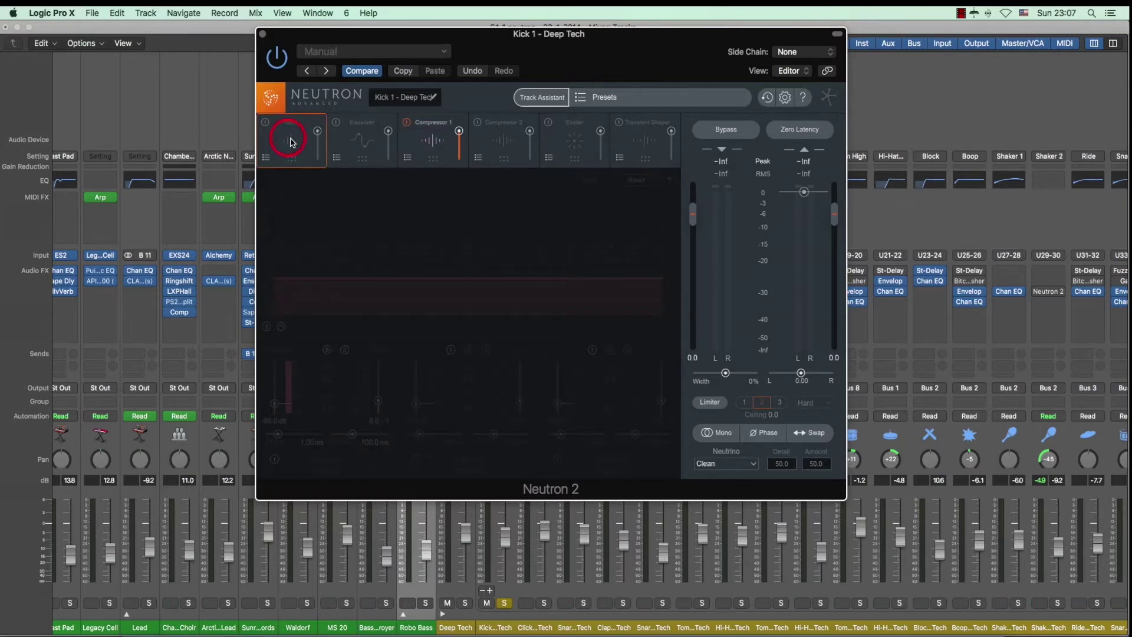
left_click(357, 136)
left_click(437, 141)
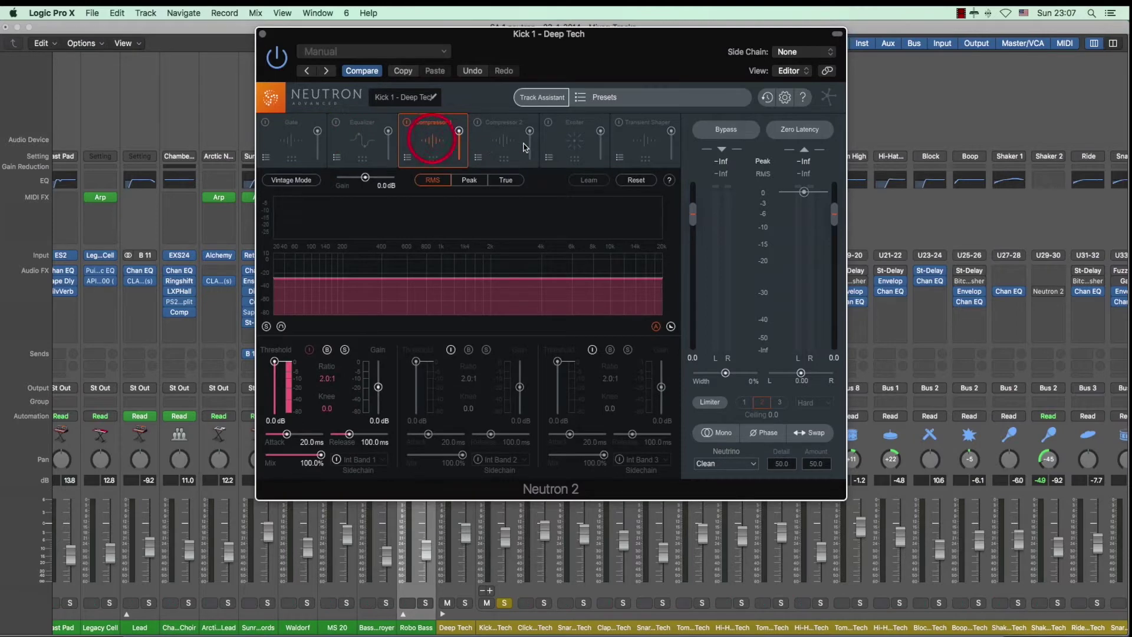
Move the Equalizer module ahead of the Gate in the signal chain and switch off Compressor 1
left_click(359, 143)
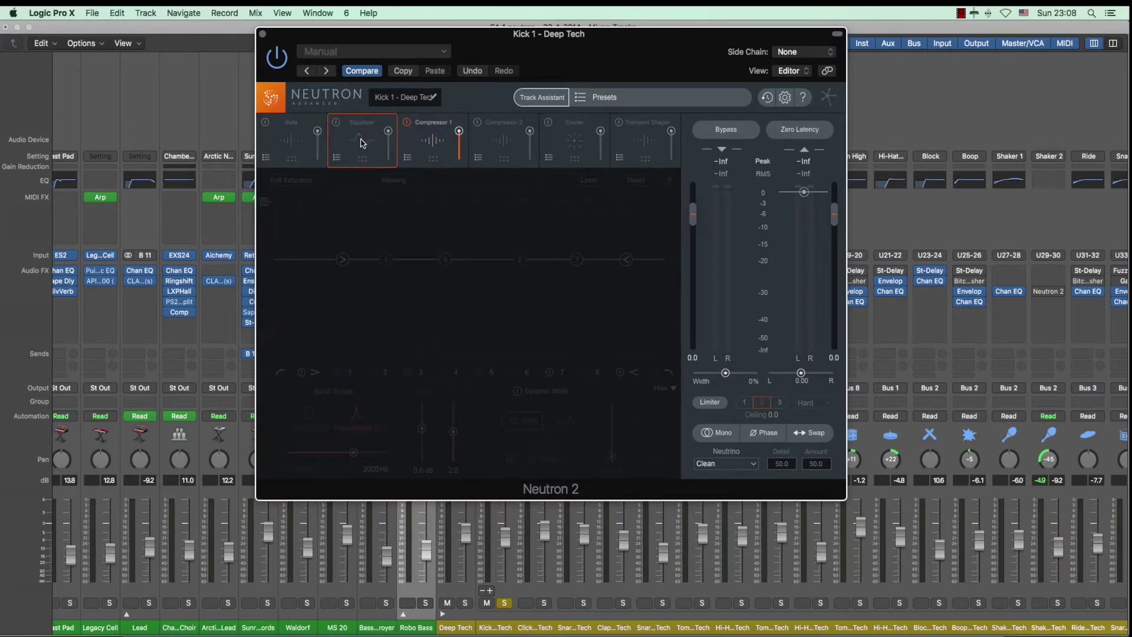
left_click_drag(362, 143, 284, 140)
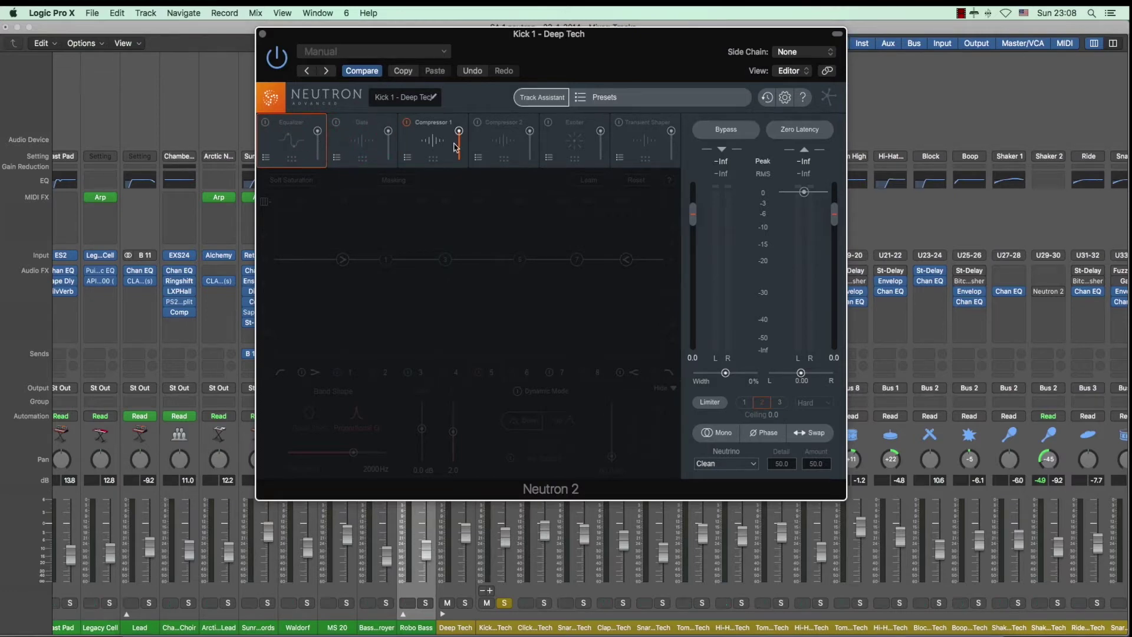
left_click(408, 123)
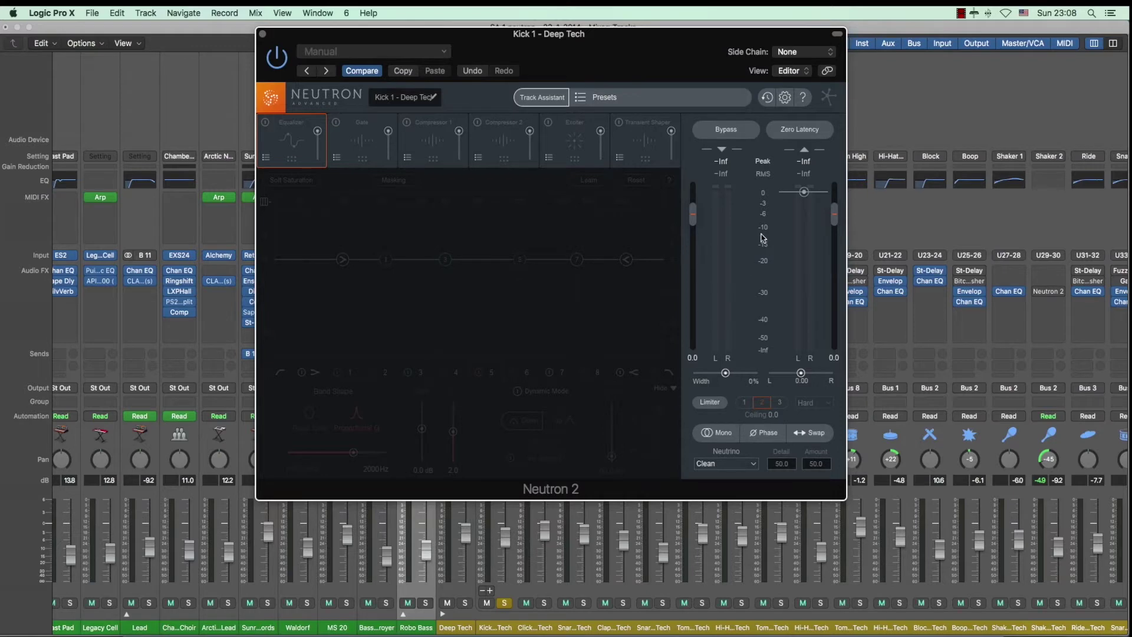
Turn Neutron 2's global bypass on and back off
left_click(723, 131)
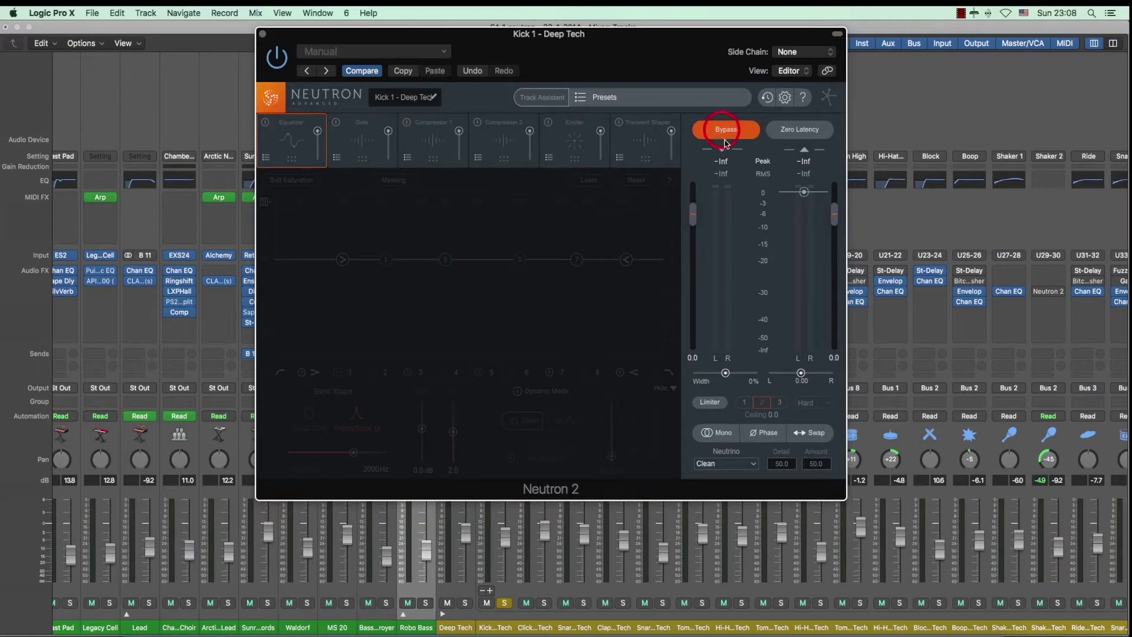
left_click(723, 131)
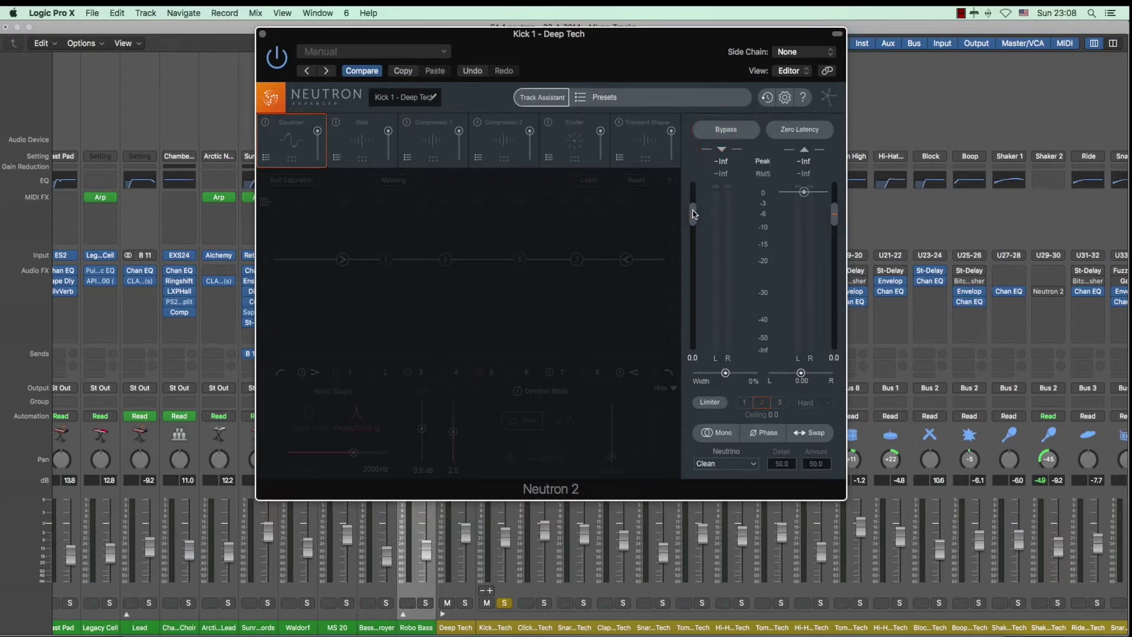
Switch Neutron 2's output limiter on, try its ceiling control, and switch the limiter back off
left_click(715, 405)
left_click(709, 403)
left_click_drag(803, 193, 804, 209)
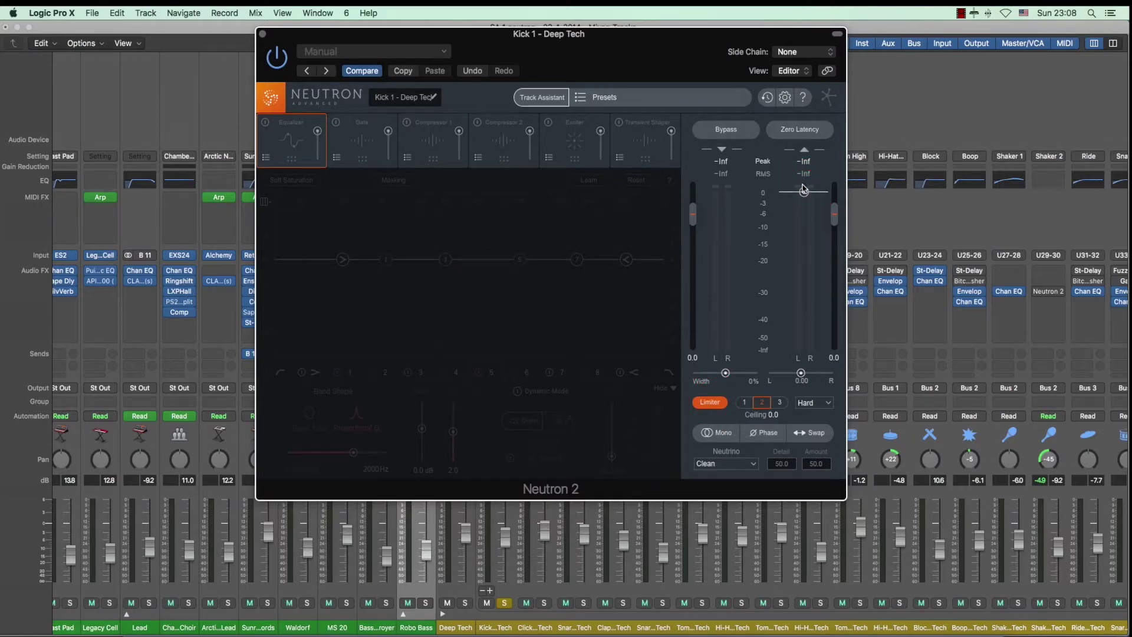
left_click(710, 403)
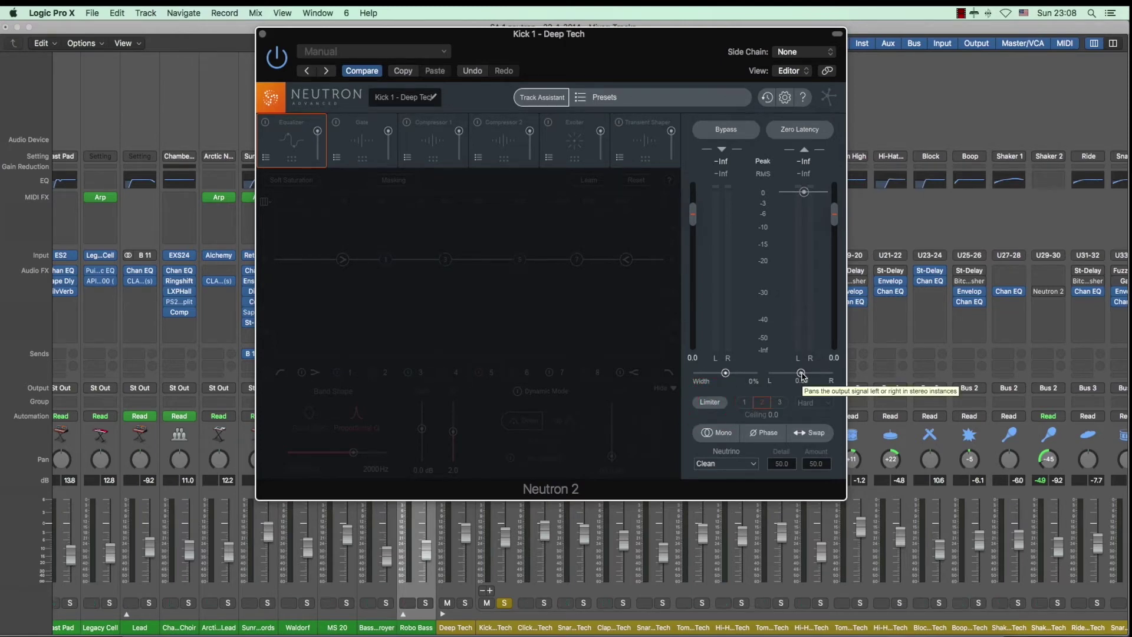
Try the output pan control, narrow the stereo width to -100% and reset it to 0%
mouse_move(801, 374)
left_mouse_down()
mouse_move(816, 374)
mouse_move(801, 374)
left_mouse_up()
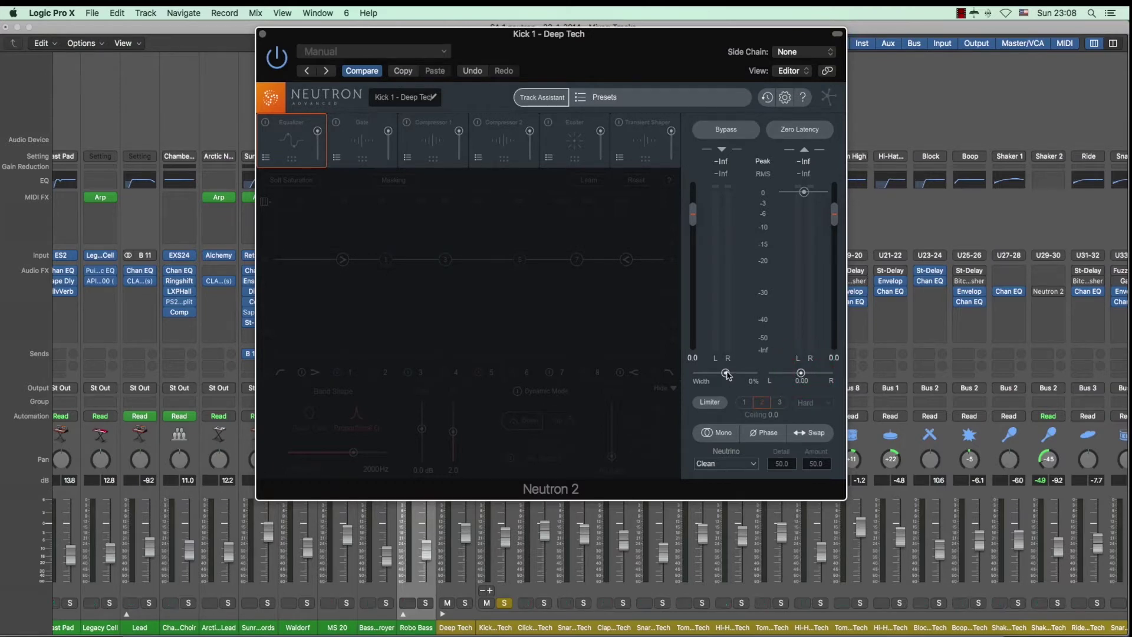
left_click_drag(727, 375, 682, 379)
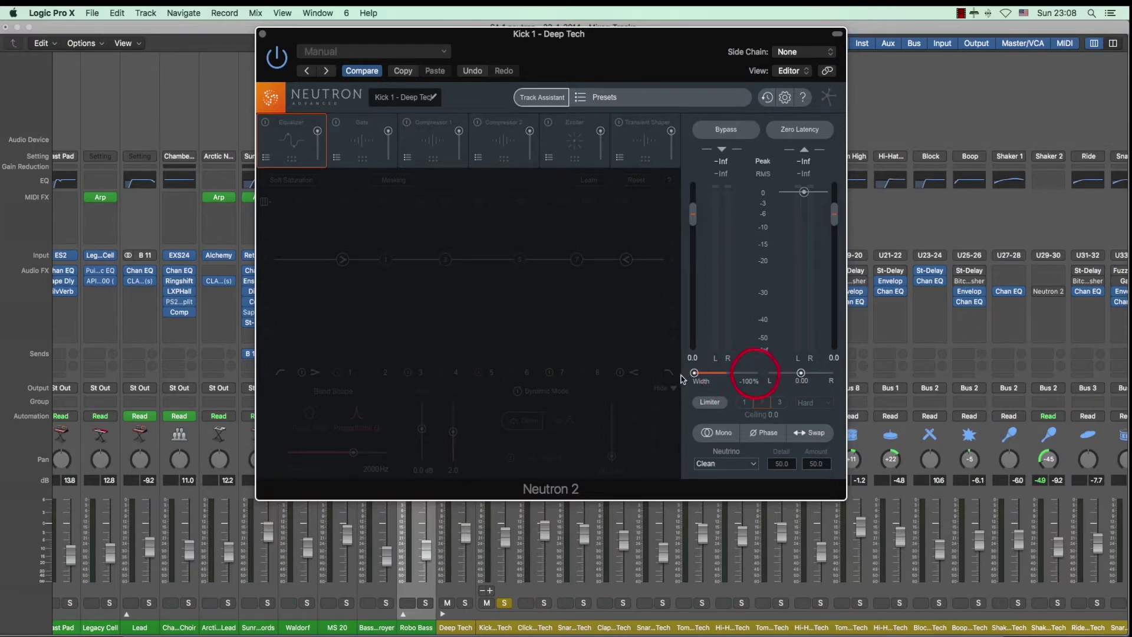
left_click(724, 375)
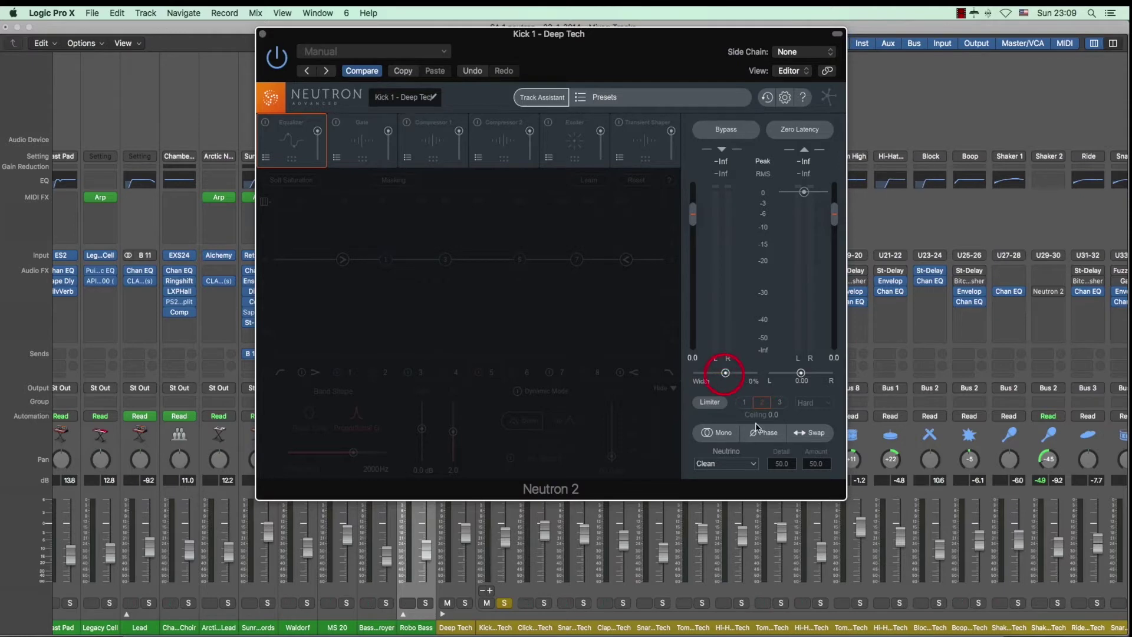
Try the output's mono option and turn phase inversion on and back off
left_click(718, 436)
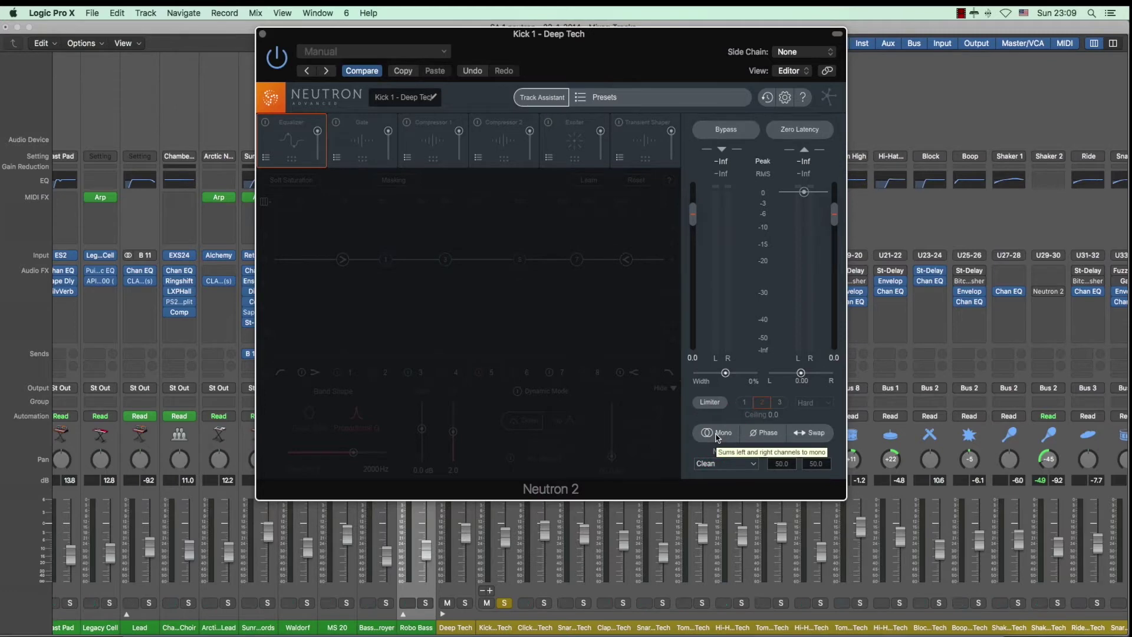
left_click(766, 434)
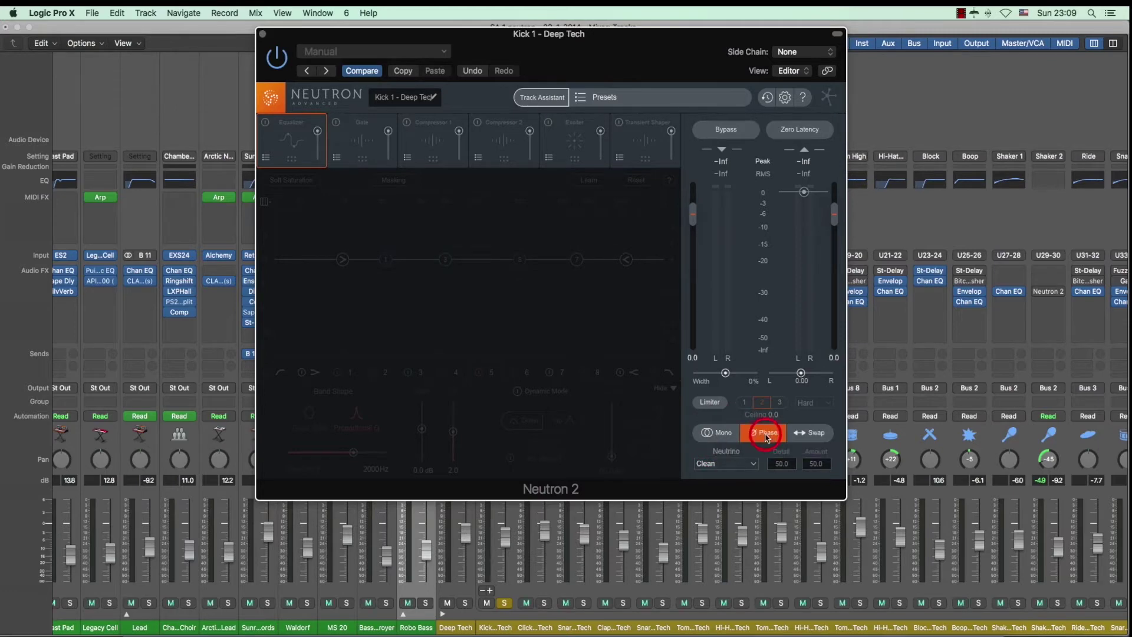
left_click(767, 435)
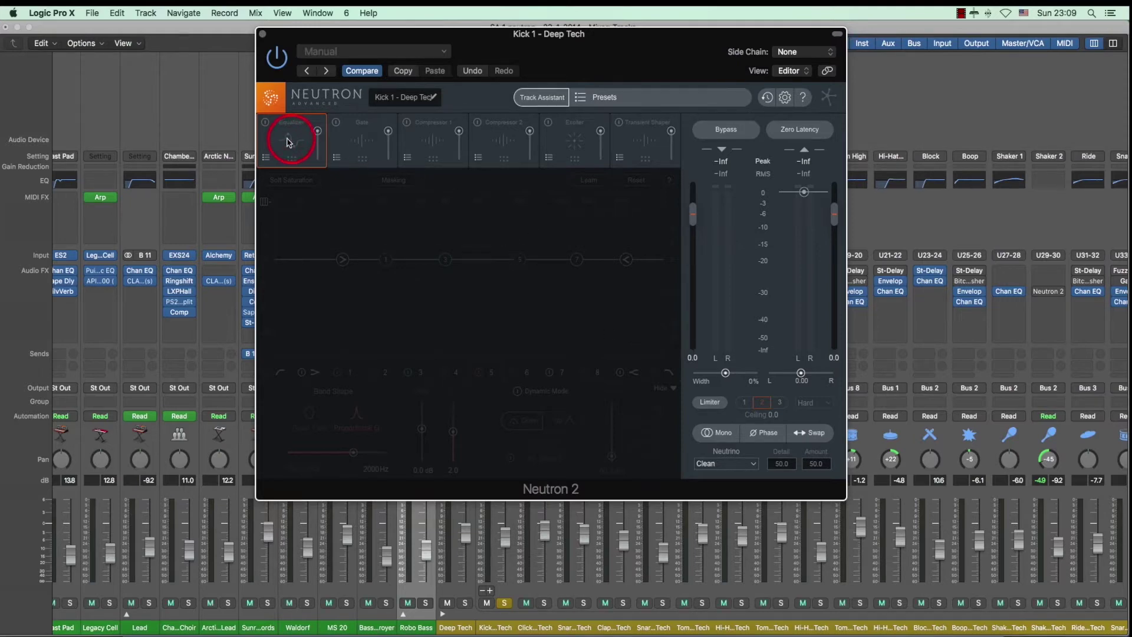
Switch on the Equalizer module and run Learn on the kick during playback to reposition the EQ bands
left_click(266, 122)
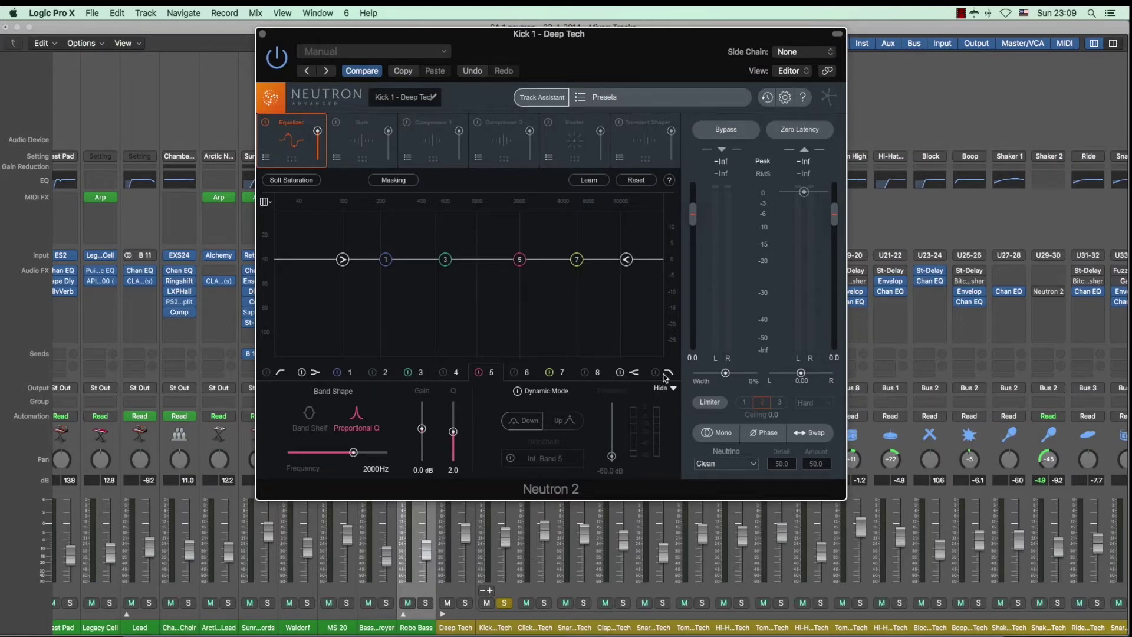
left_click(386, 260)
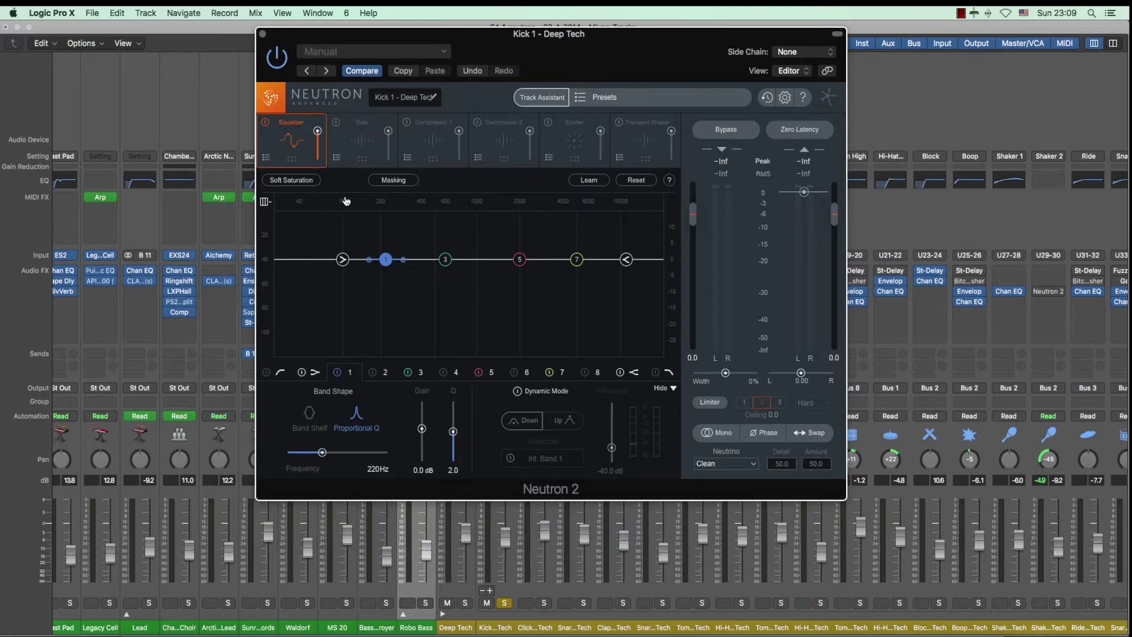
key("space")
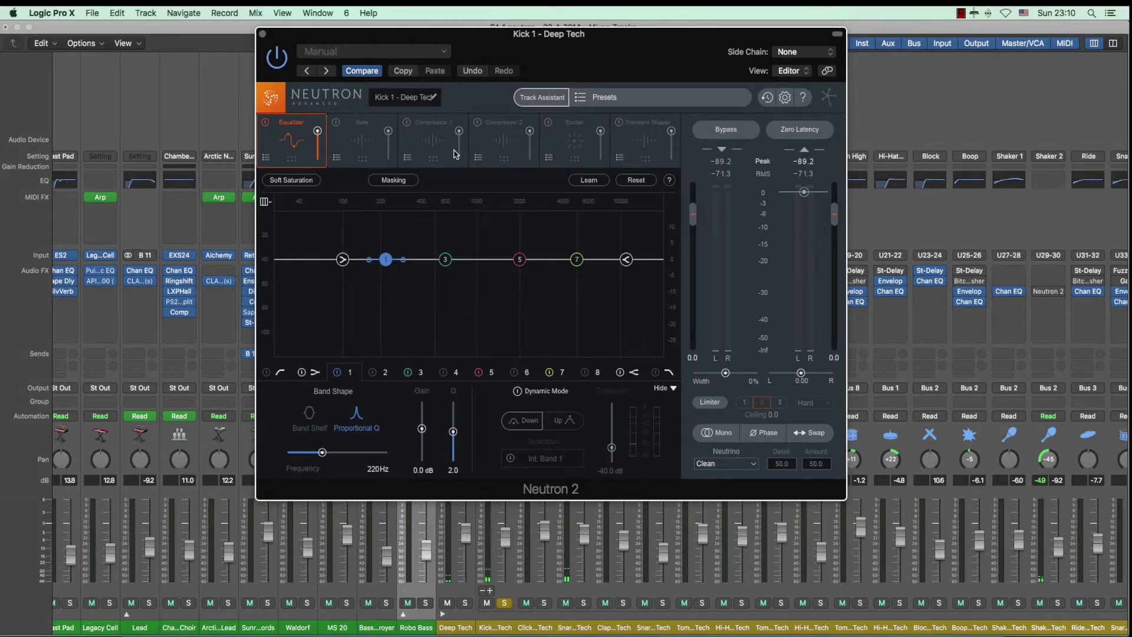
left_click(588, 180)
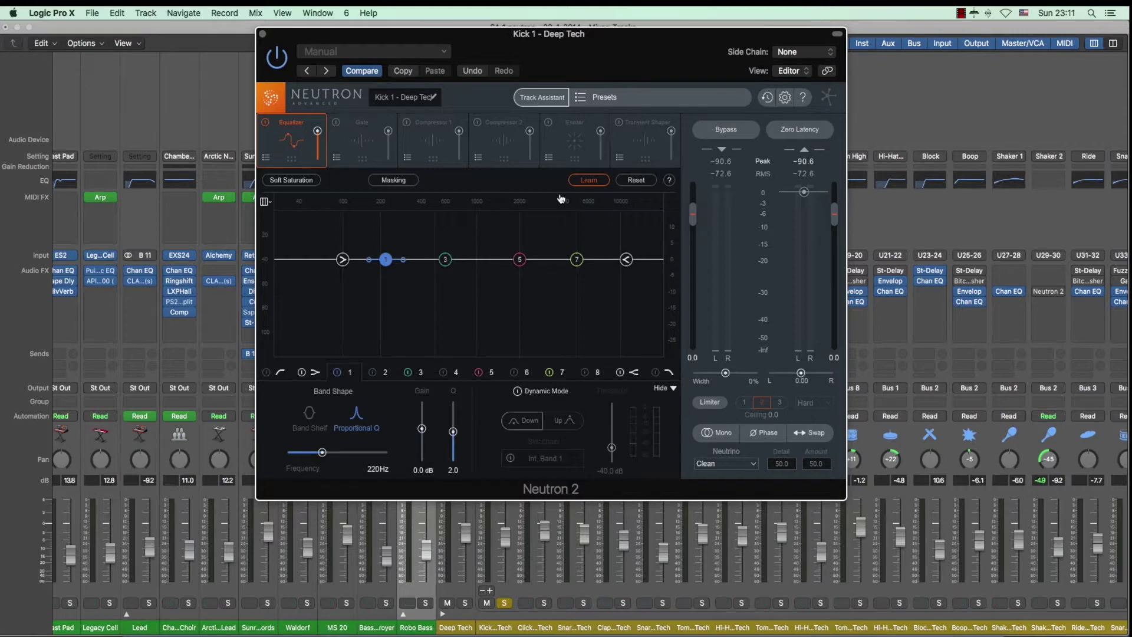
key("space")
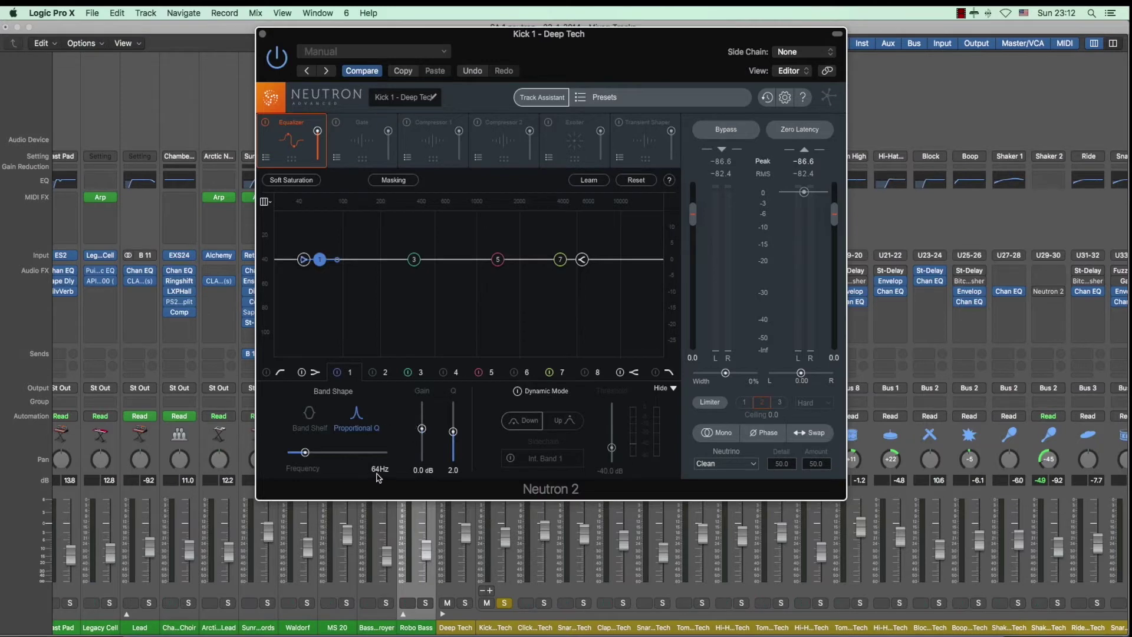
Boost EQ band 1 at 64 Hz by 5.3 dB and widen its Q to 0.9 during playback
key("space")
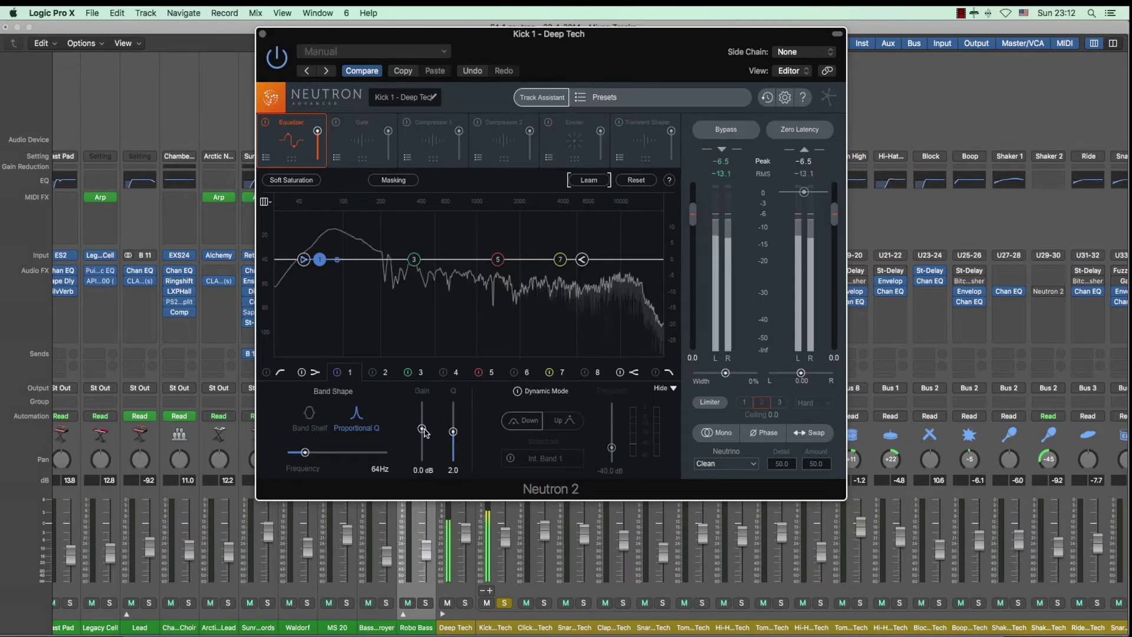
left_click_drag(423, 430, 425, 415)
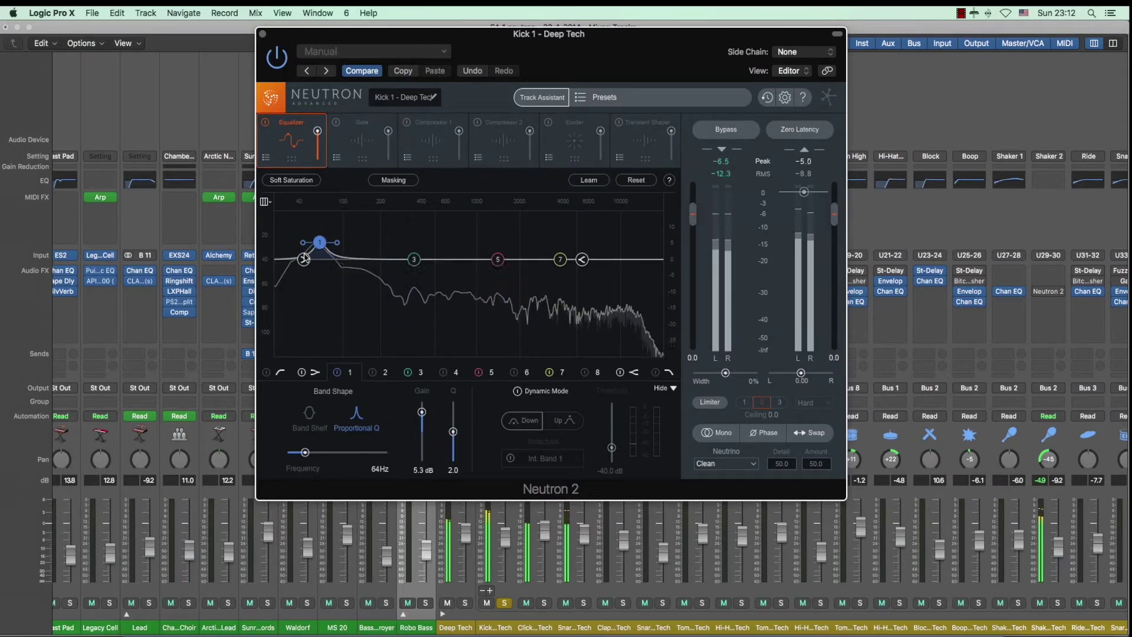
left_click_drag(337, 243, 344, 245)
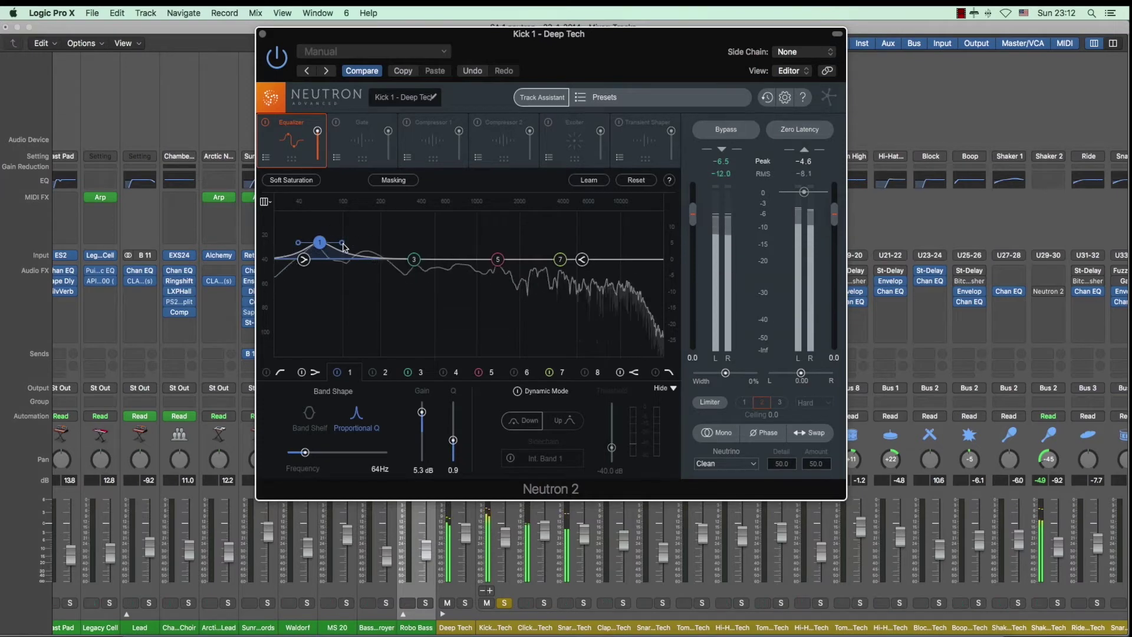
key("space")
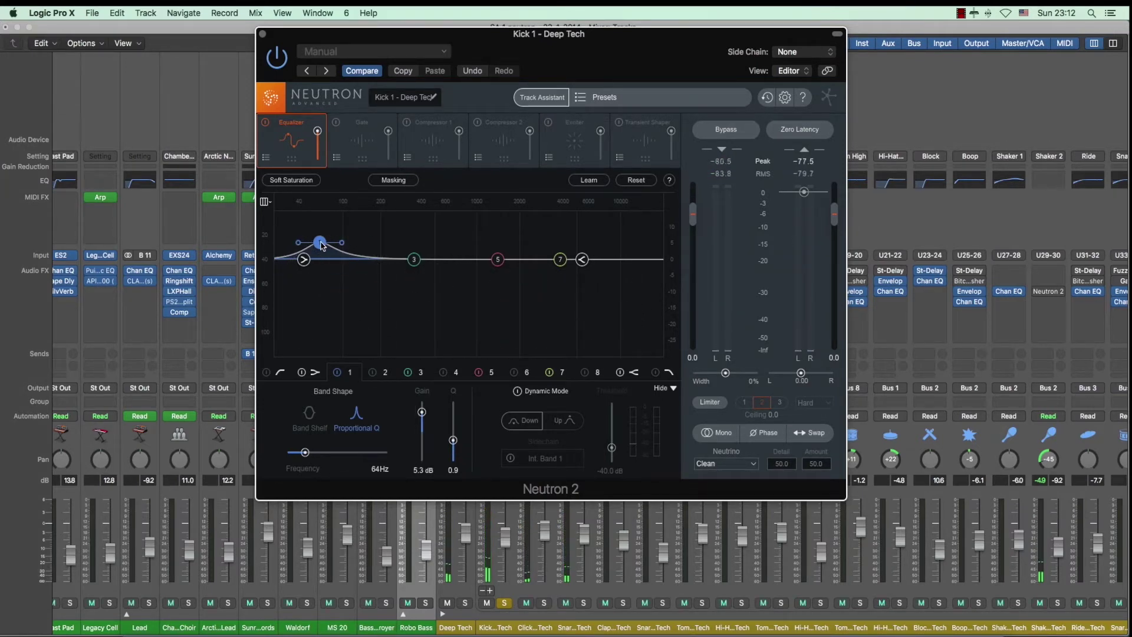
Audition EQ band 1 in isolation while the kick plays, and stop playback
left_click(319, 244, "alt")
key("space")
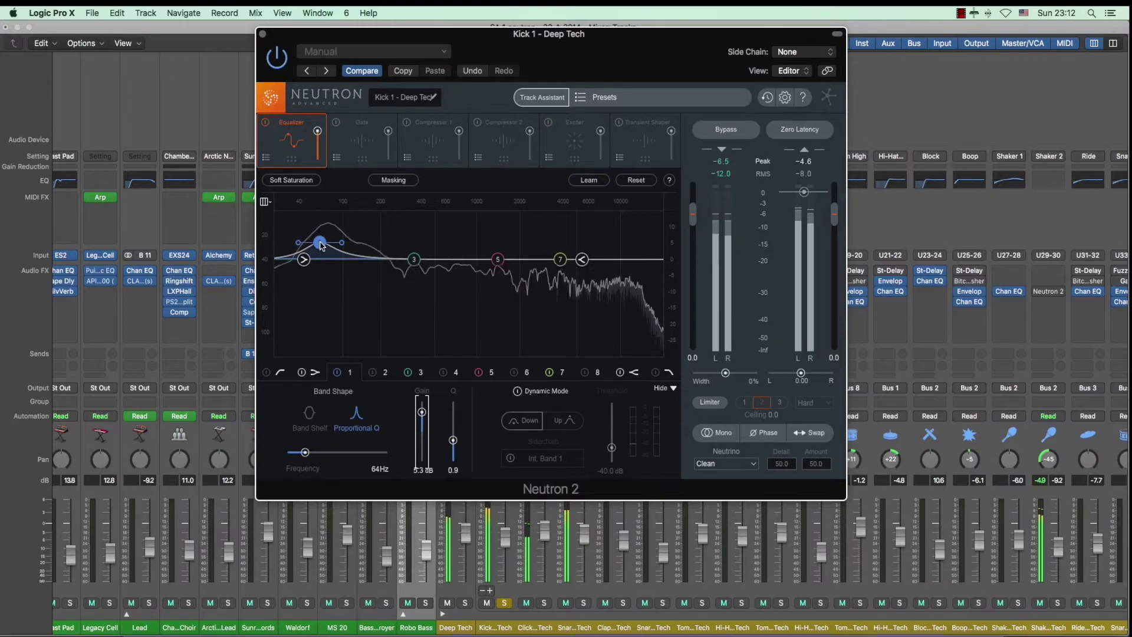
left_click(319, 244, "alt")
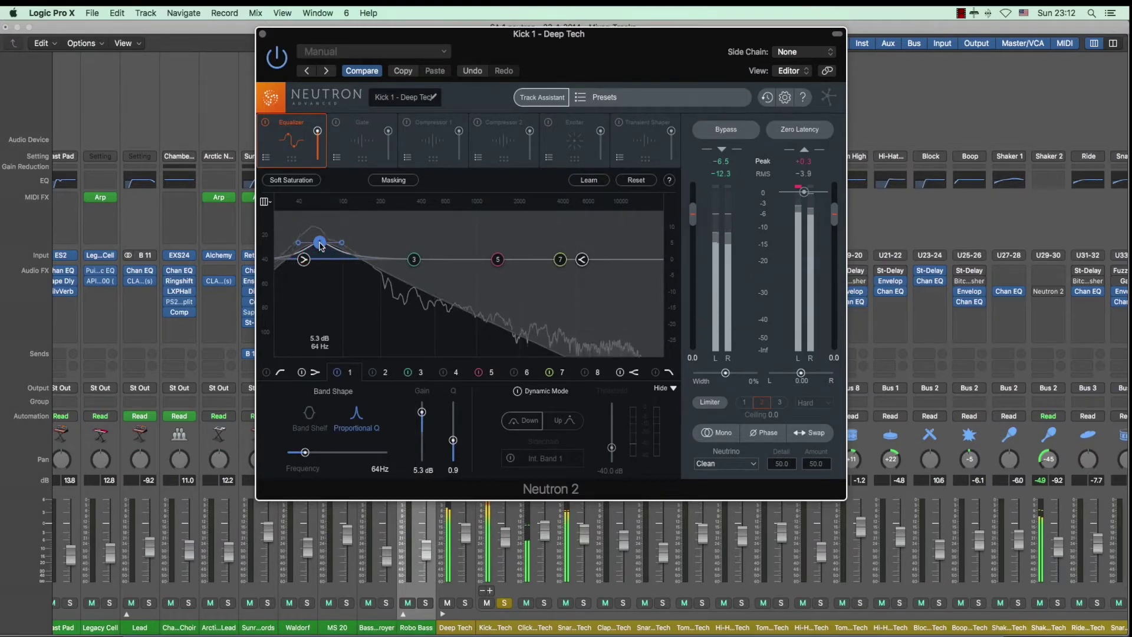
key("space")
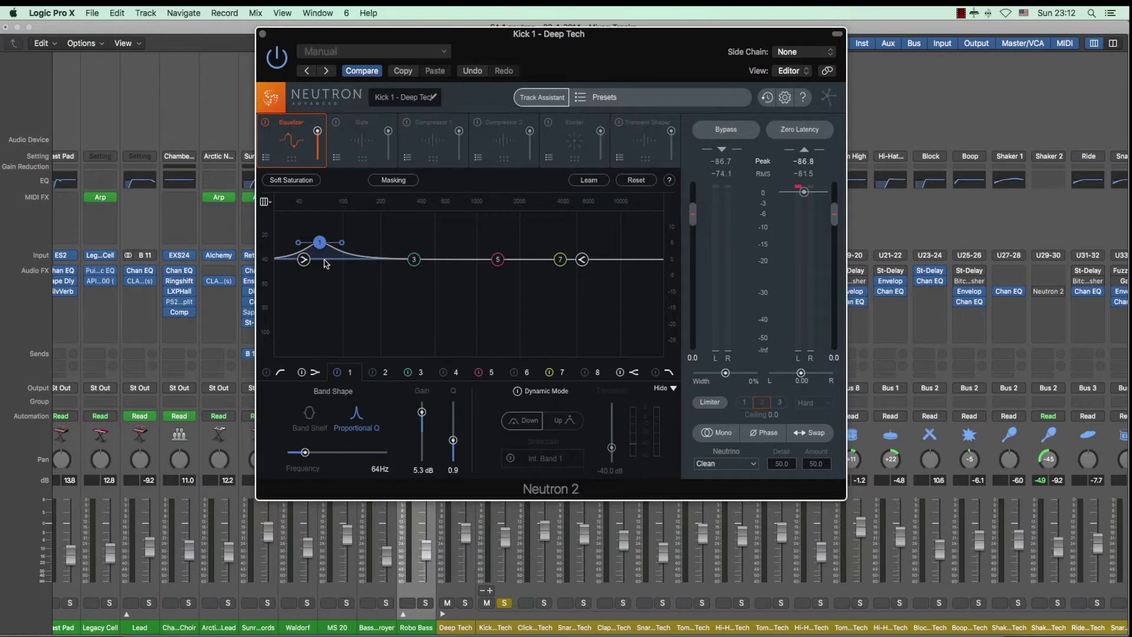
Enable the EQ's high-pass filter at 30 Hz with a 24 dB slope and listen to the result
left_click(266, 373)
left_click(298, 453)
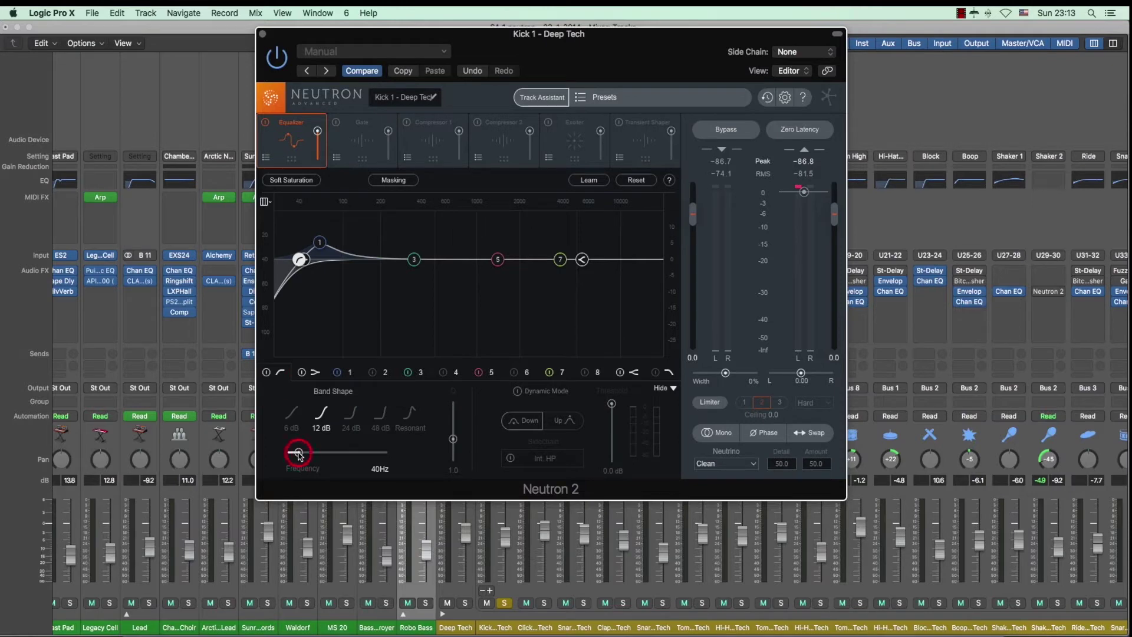
left_click_drag(298, 453, 293, 453)
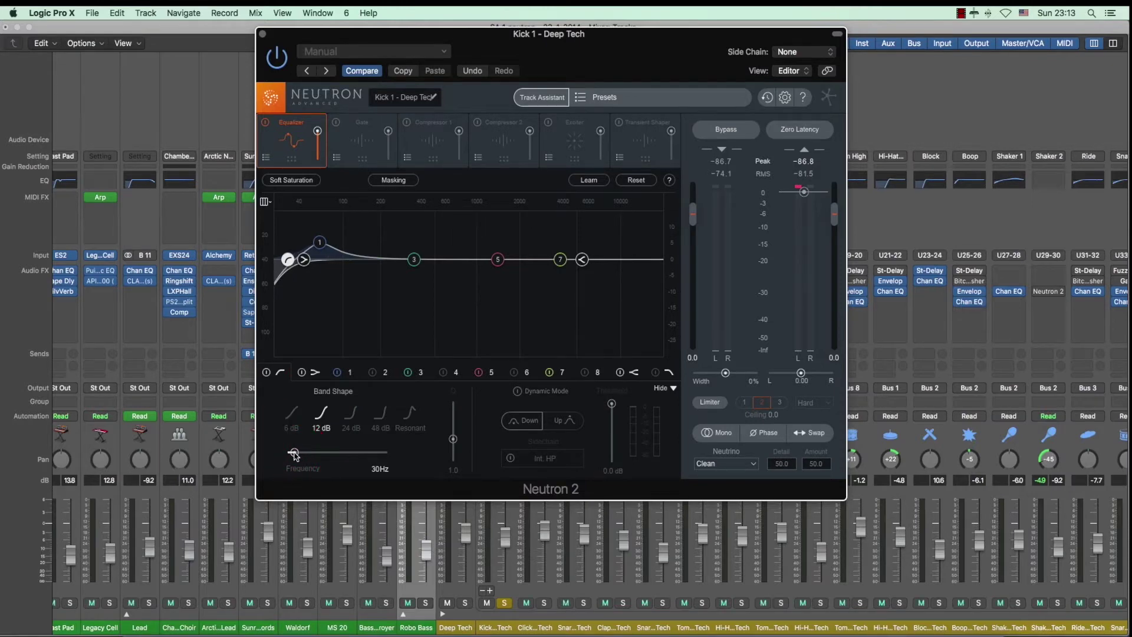
left_click(351, 424)
key("space")
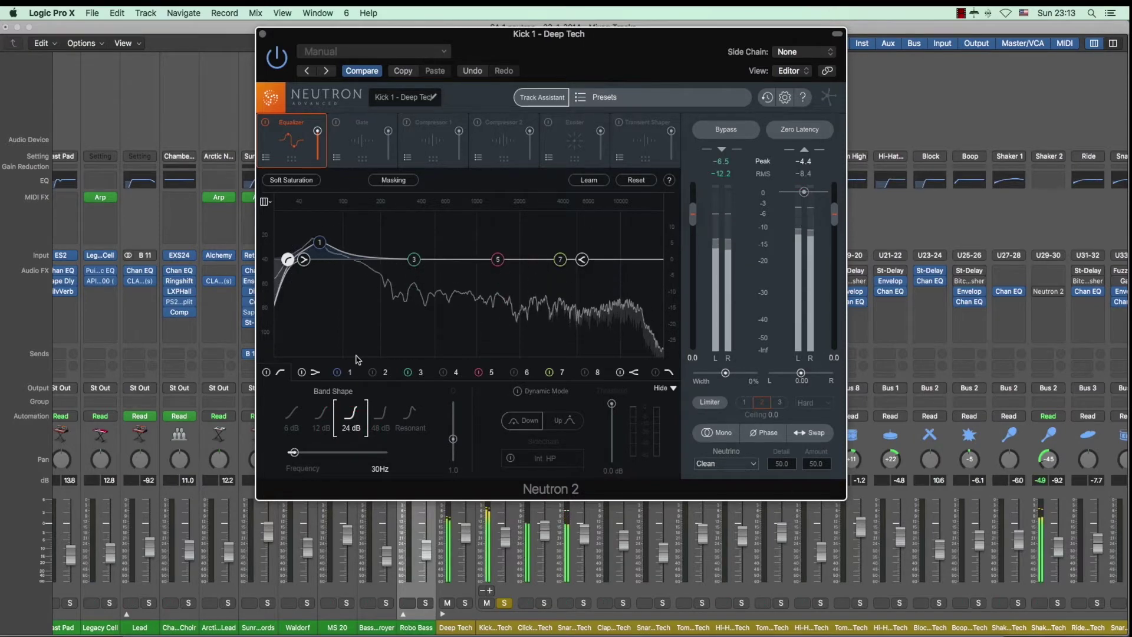
key("space")
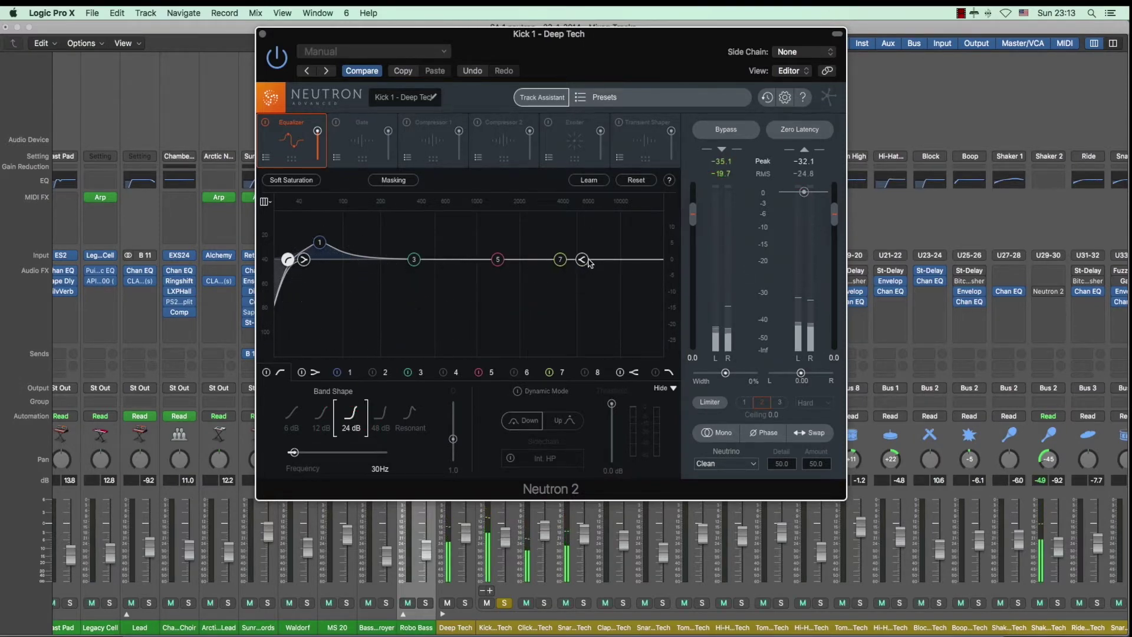
Set the EQ's high shelf to 9035 Hz with a gain of -4.4 dB and listen to it
left_click_drag(583, 262, 612, 270)
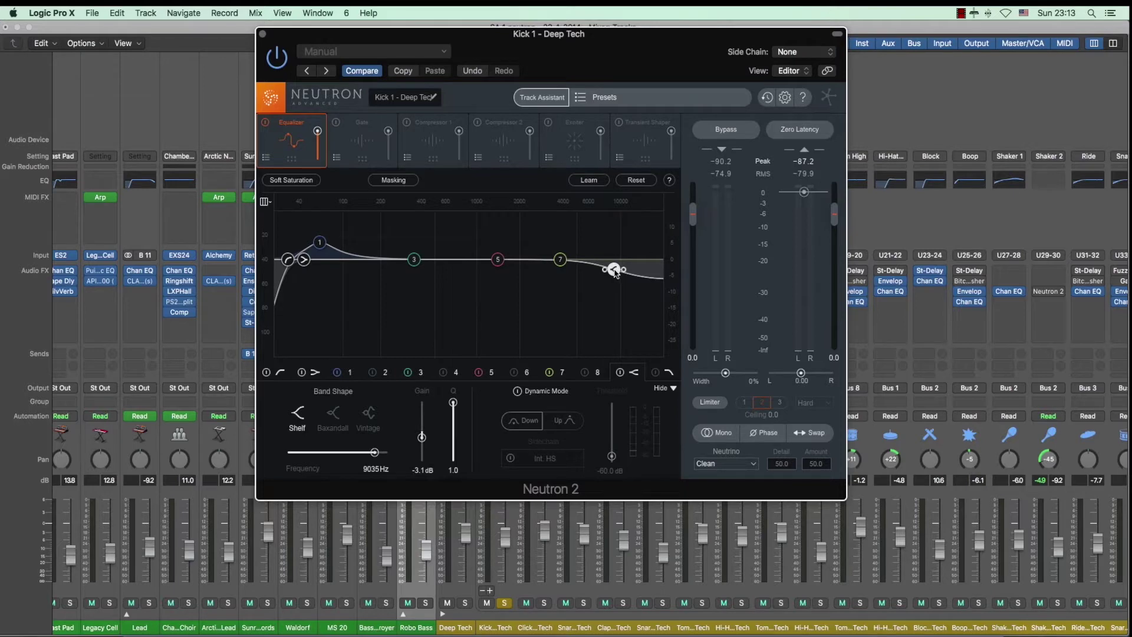
left_click_drag(615, 273, 617, 279)
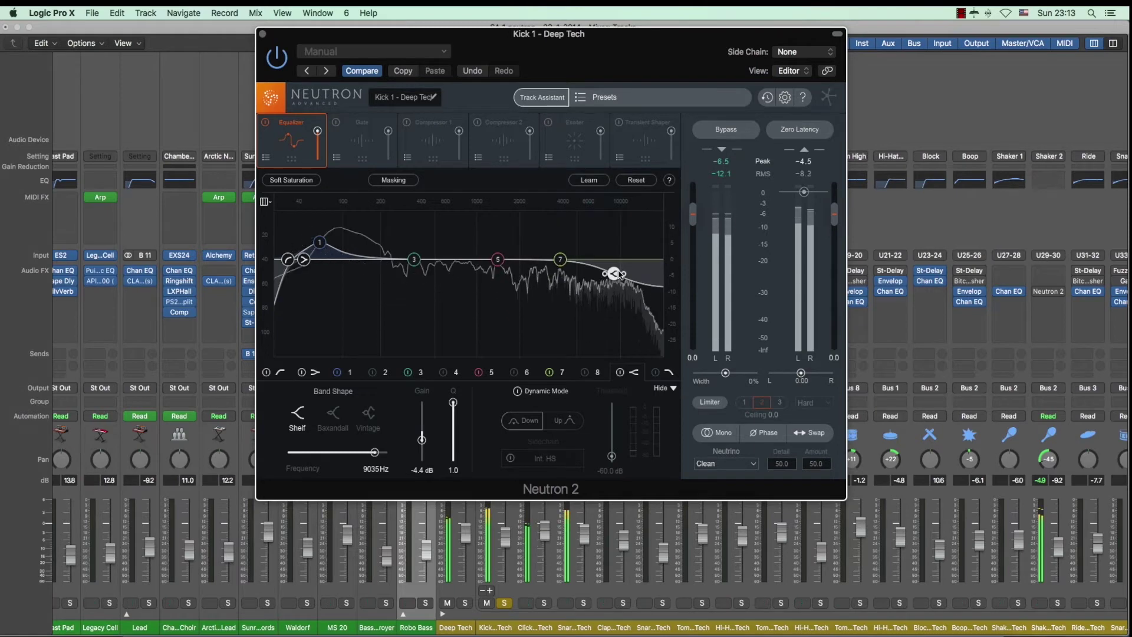
key("space")
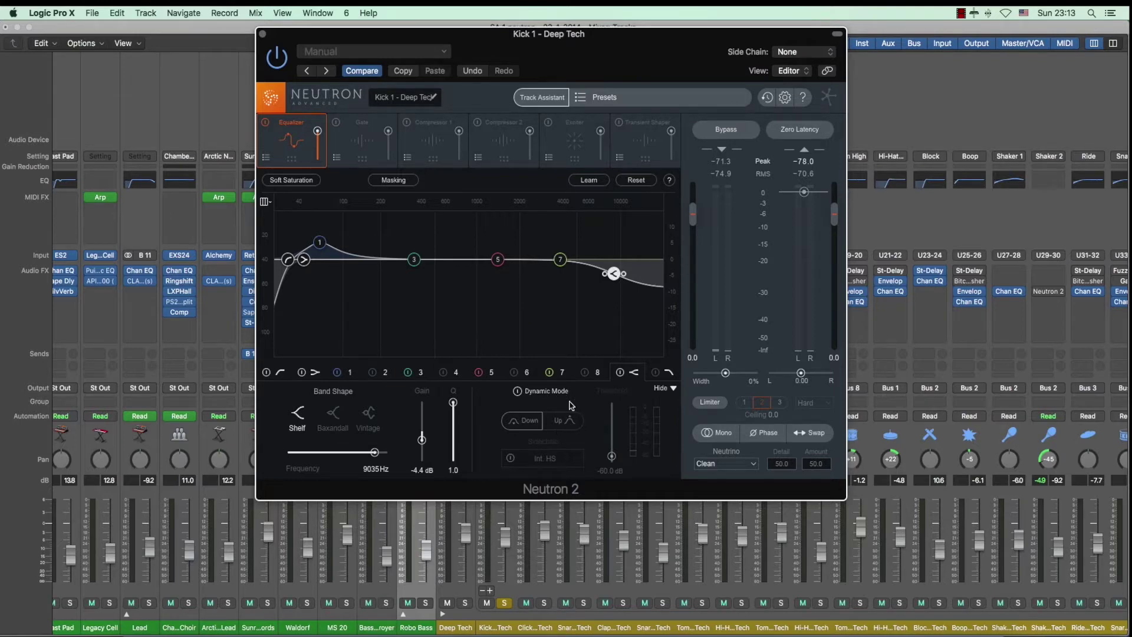
Cut EQ band 5 by 11.2 dB at 1404 Hz with a Q of 1.7 during playback
left_click(499, 263)
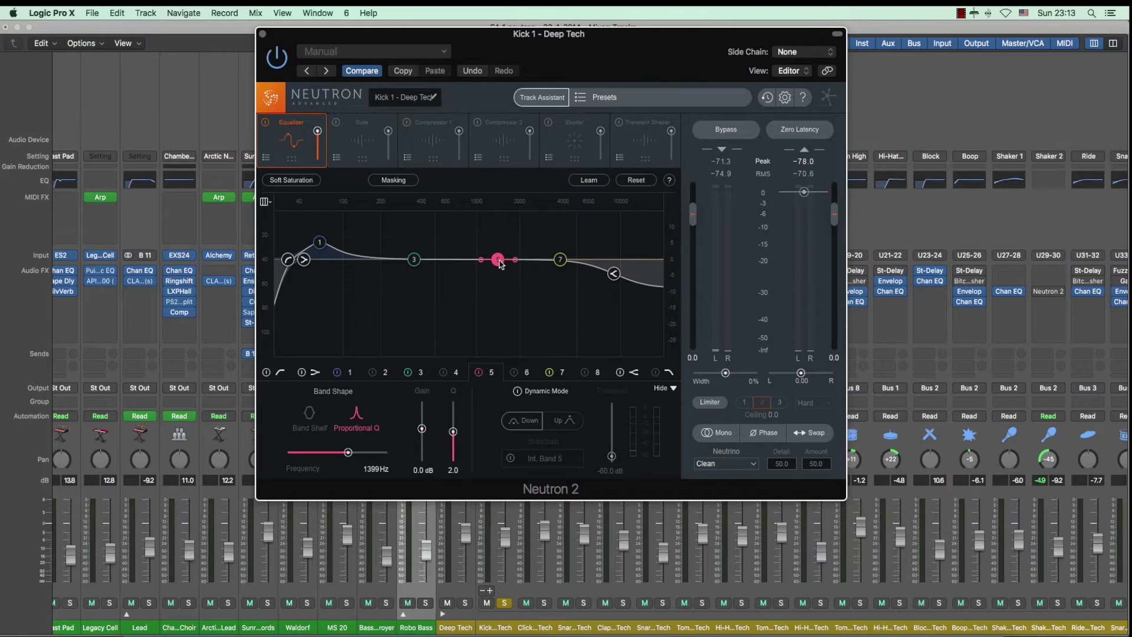
key("space")
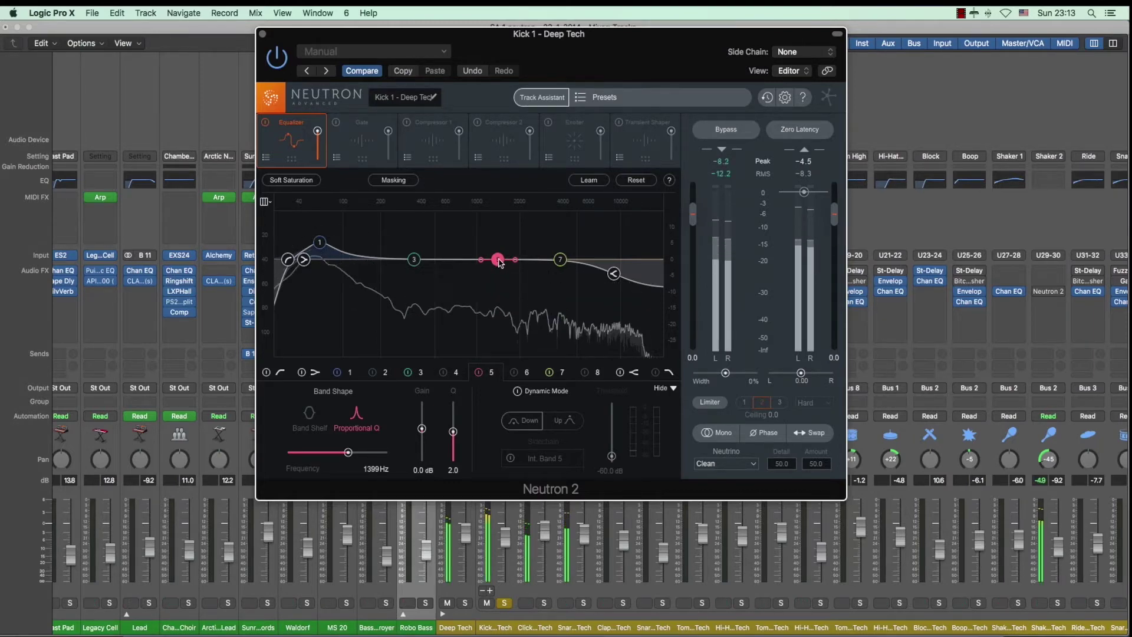
left_click_drag(500, 263, 501, 302)
scroll(499, 287, "down", 3)
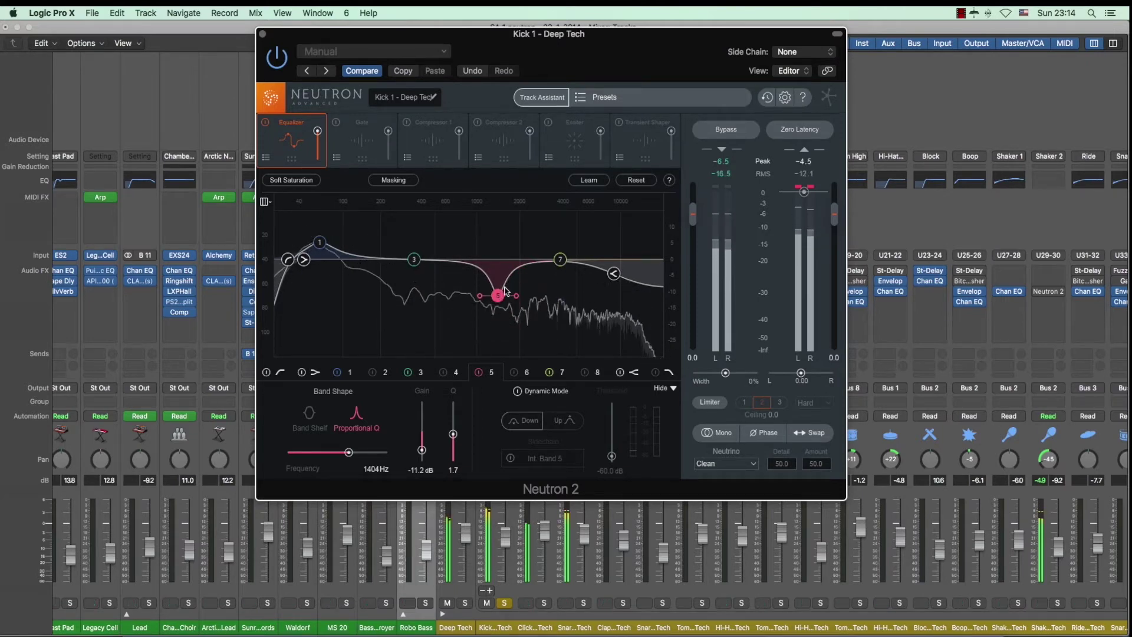
key("space")
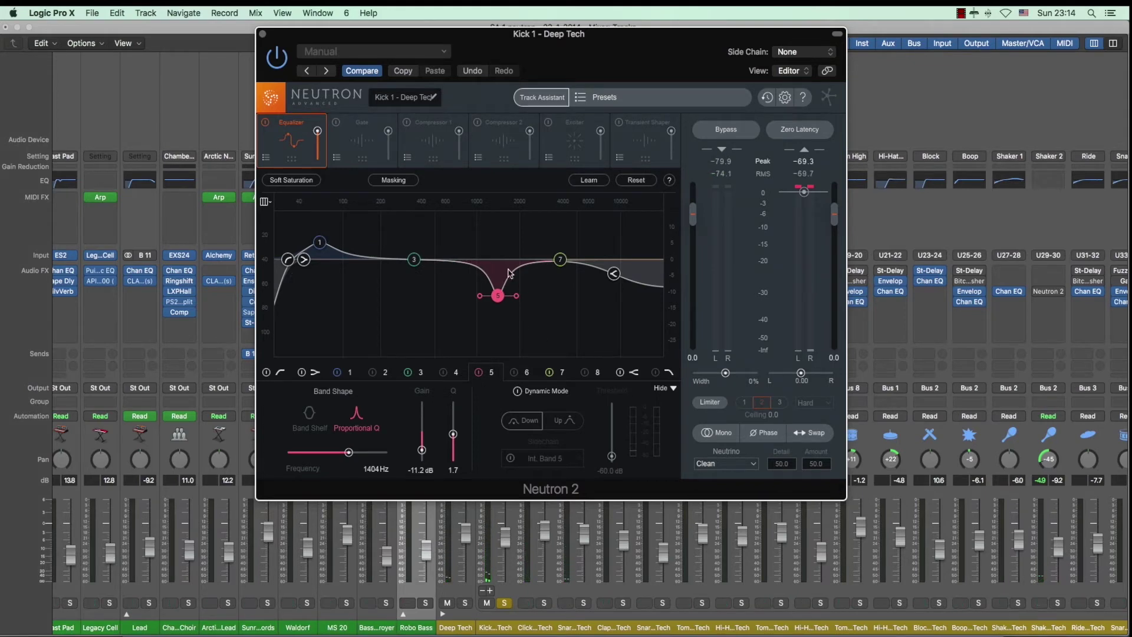
Turn on Dynamic Mode for EQ band 5, set its threshold to -44.1 dB and play the kick
left_click(518, 392)
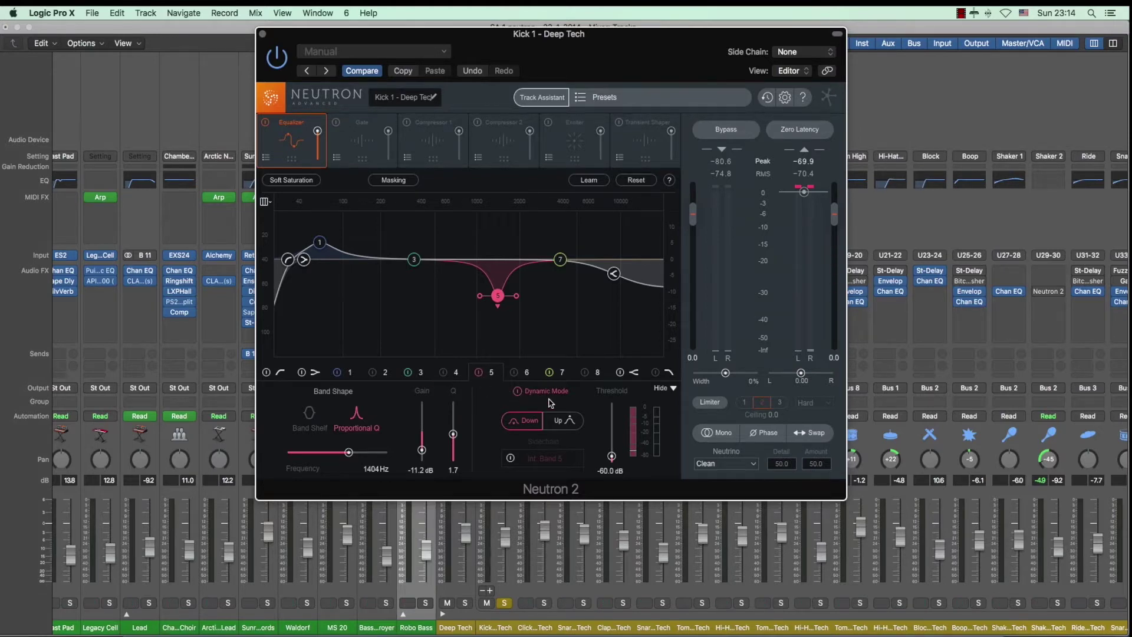
left_click(422, 375)
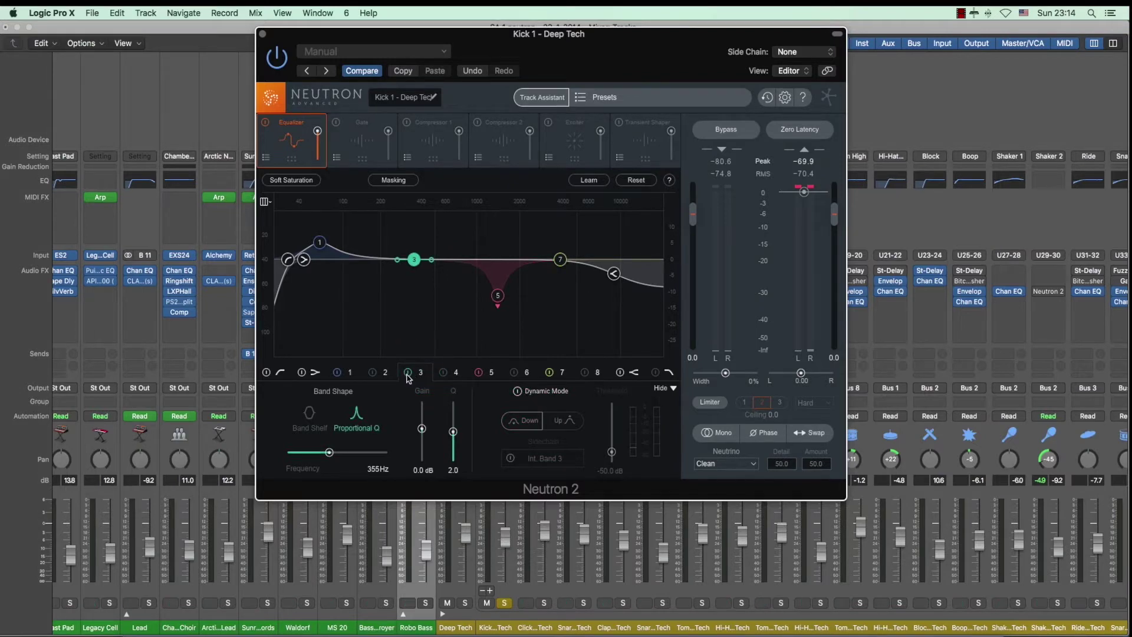
left_click(486, 375)
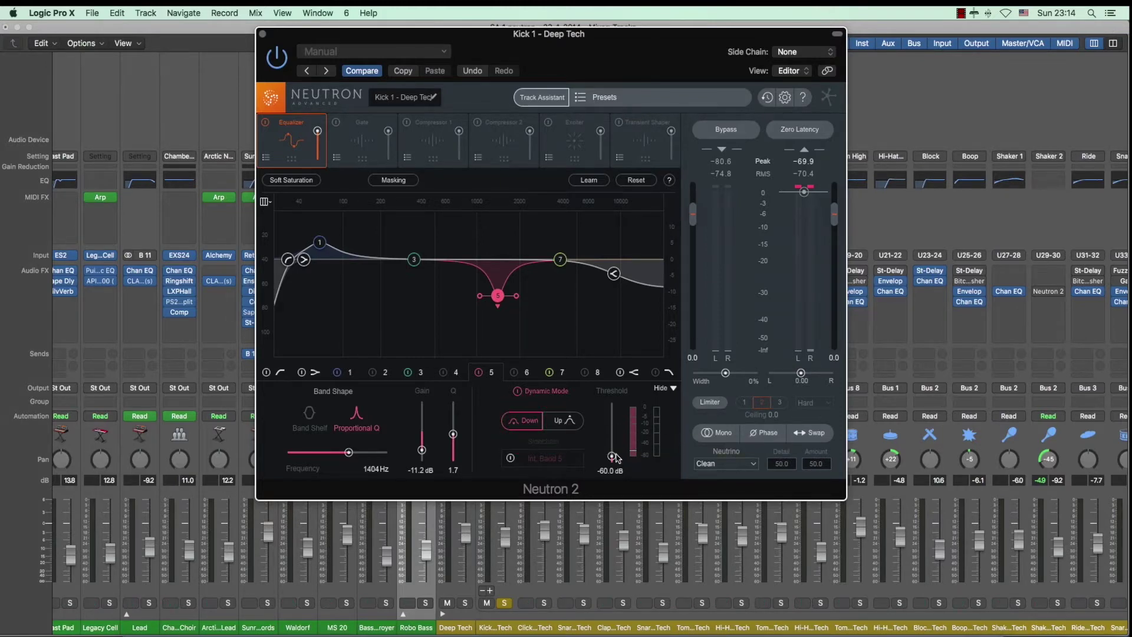
left_click_drag(613, 457, 615, 456)
key("space")
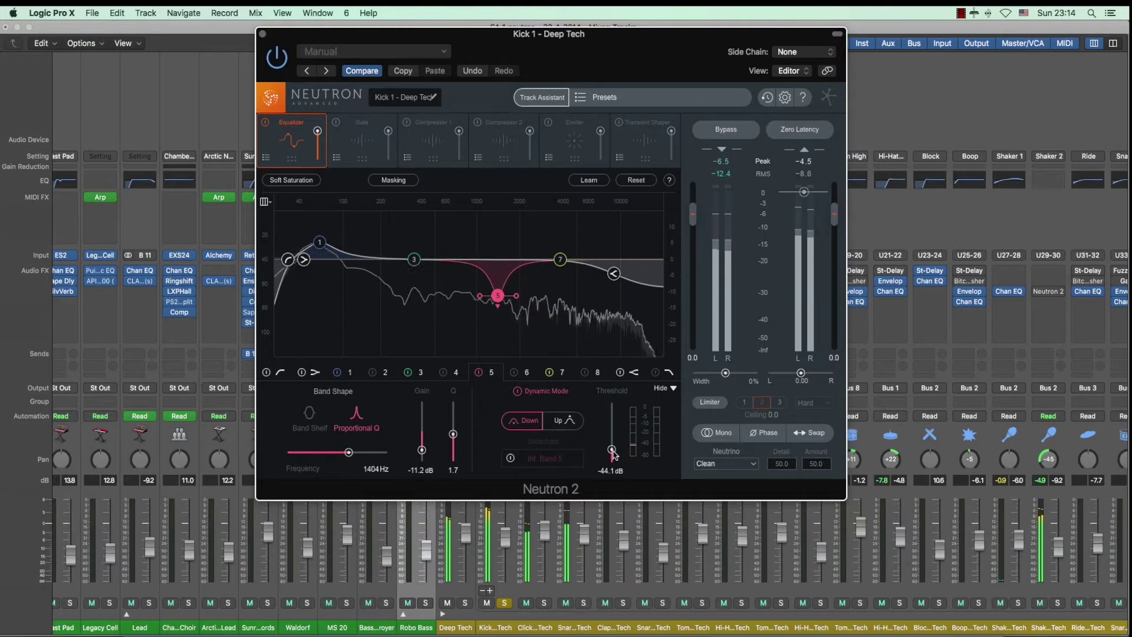
Set EQ band 5's dynamic threshold to -39.1 dB and boost band 3 by 4.9 dB at 192 Hz with a Q of 1.9 during playback
left_click_drag(614, 454, 614, 457)
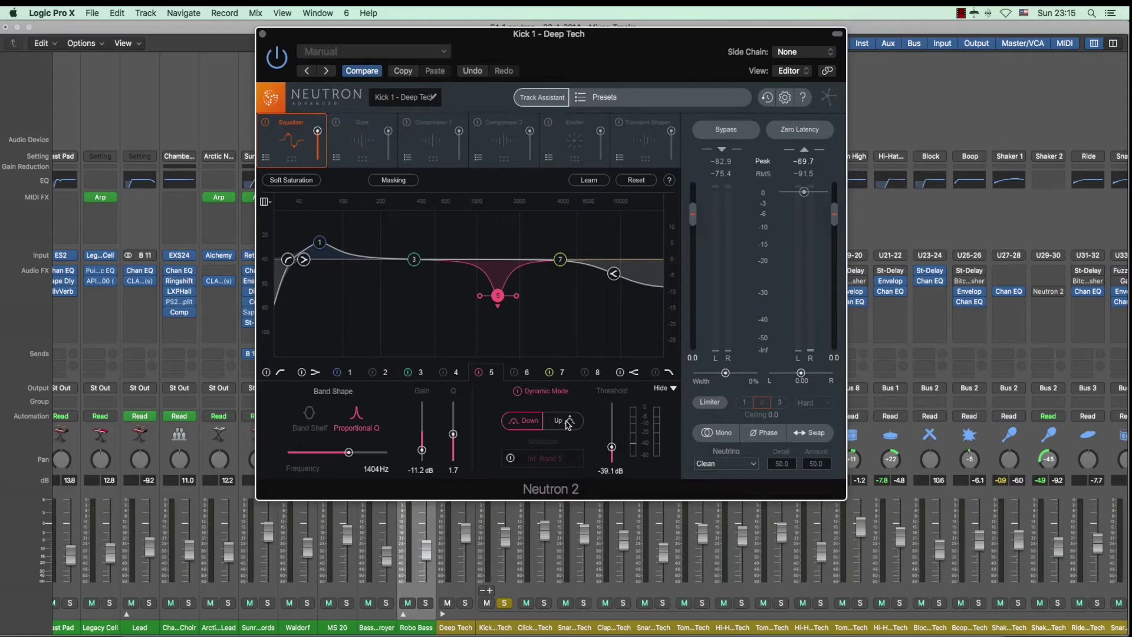
left_click(414, 259)
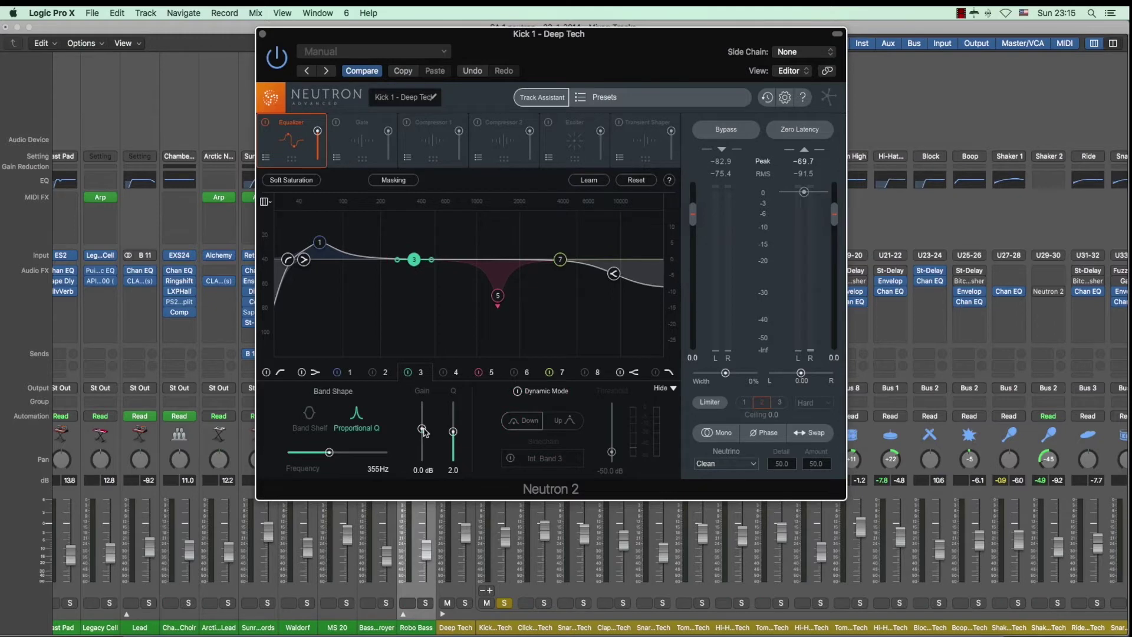
key("space")
left_click_drag(422, 429, 424, 417)
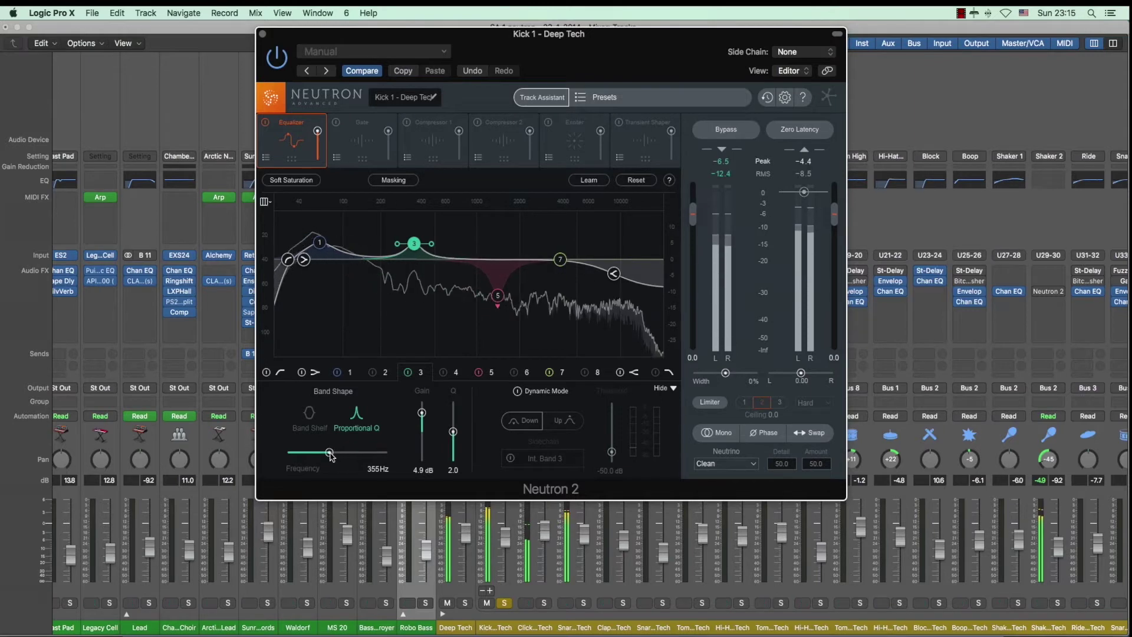
left_click_drag(330, 456, 322, 455)
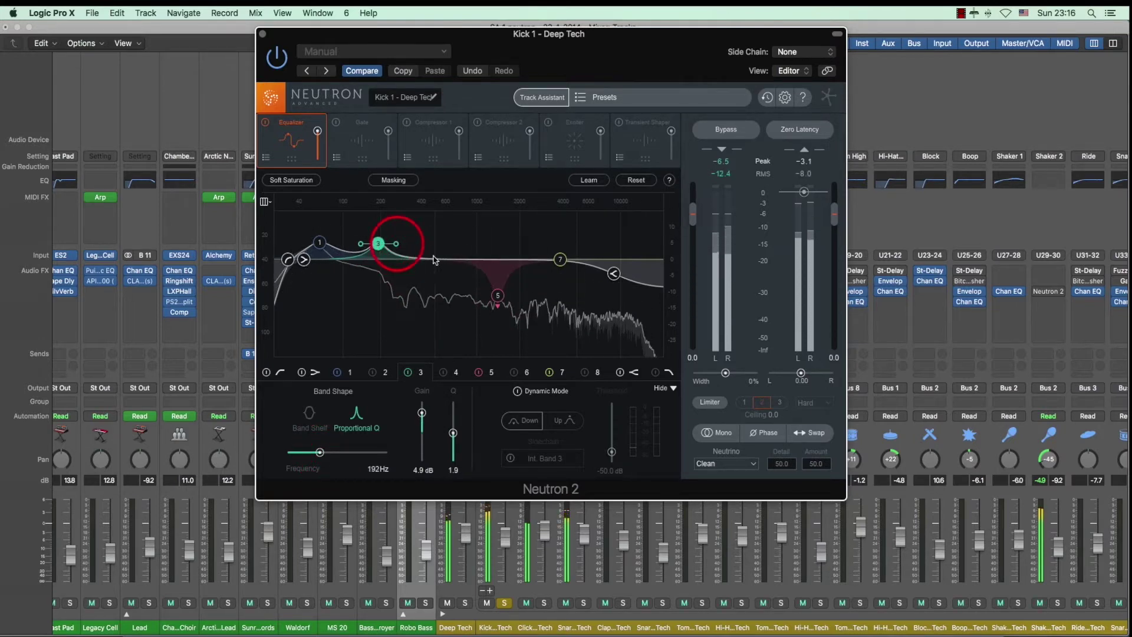
Turn on Dynamic Mode for EQ band 3 with the Up direction, a -44.1 dB threshold and a 7.3 dB gain at 194 Hz
left_click(522, 396)
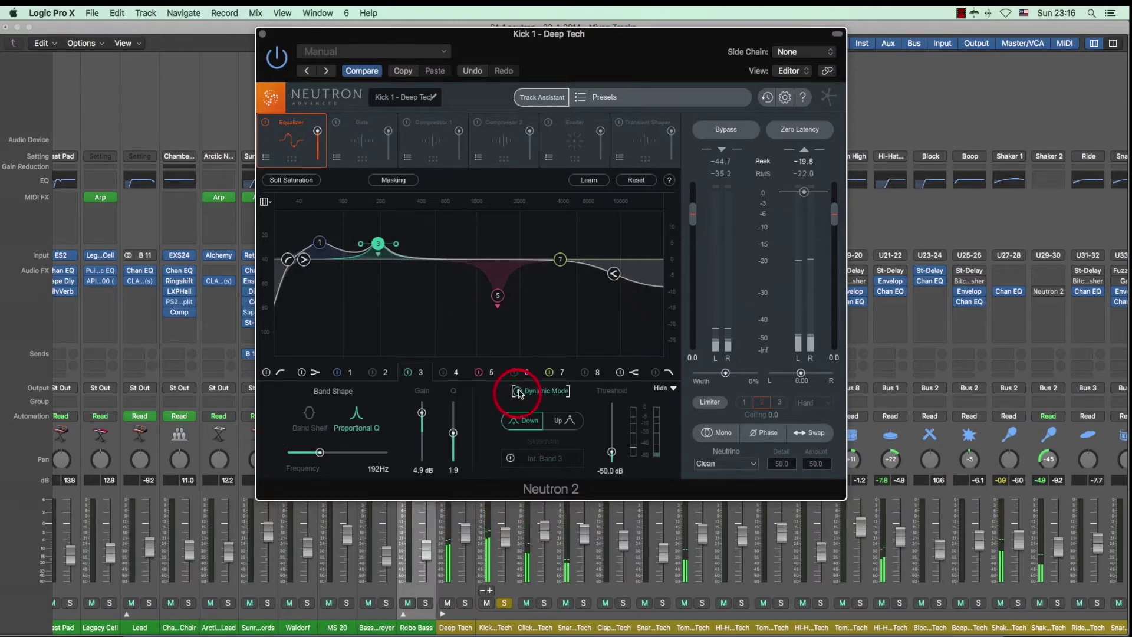
left_click(564, 422)
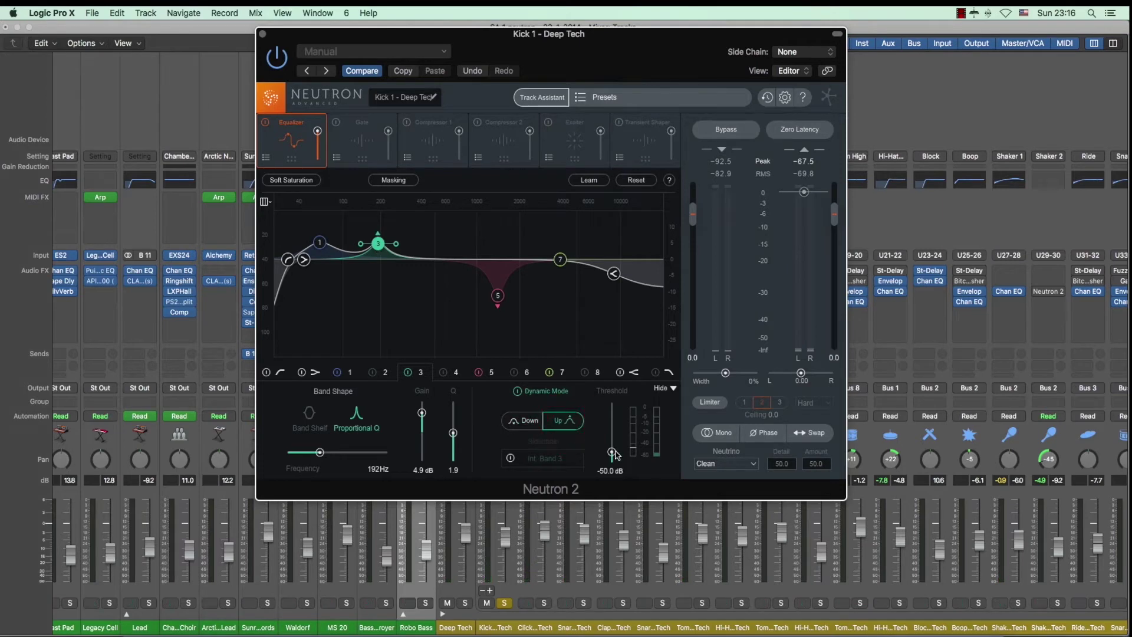
left_click_drag(612, 453, 613, 449)
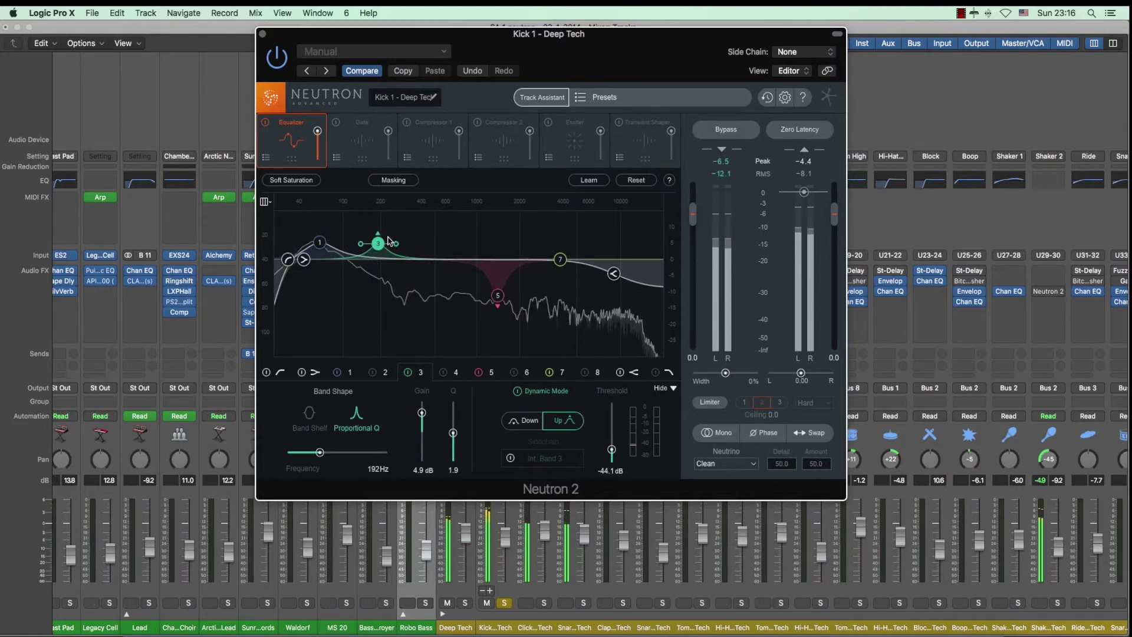
left_click_drag(379, 242, 381, 237)
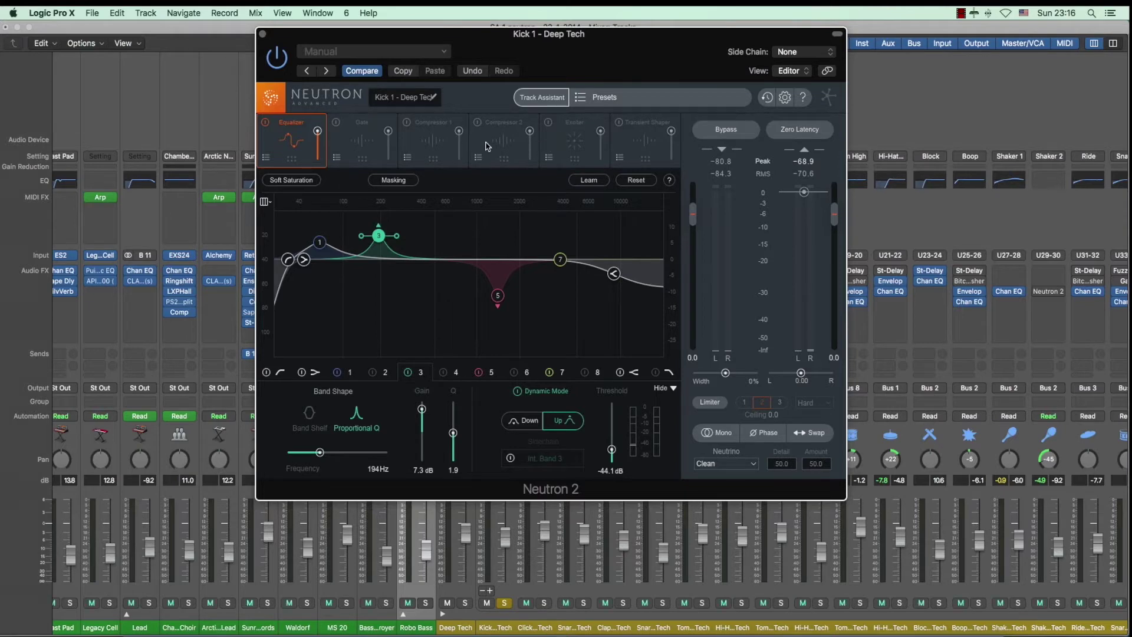
Switch on the Compressor 1 module
left_click(431, 148)
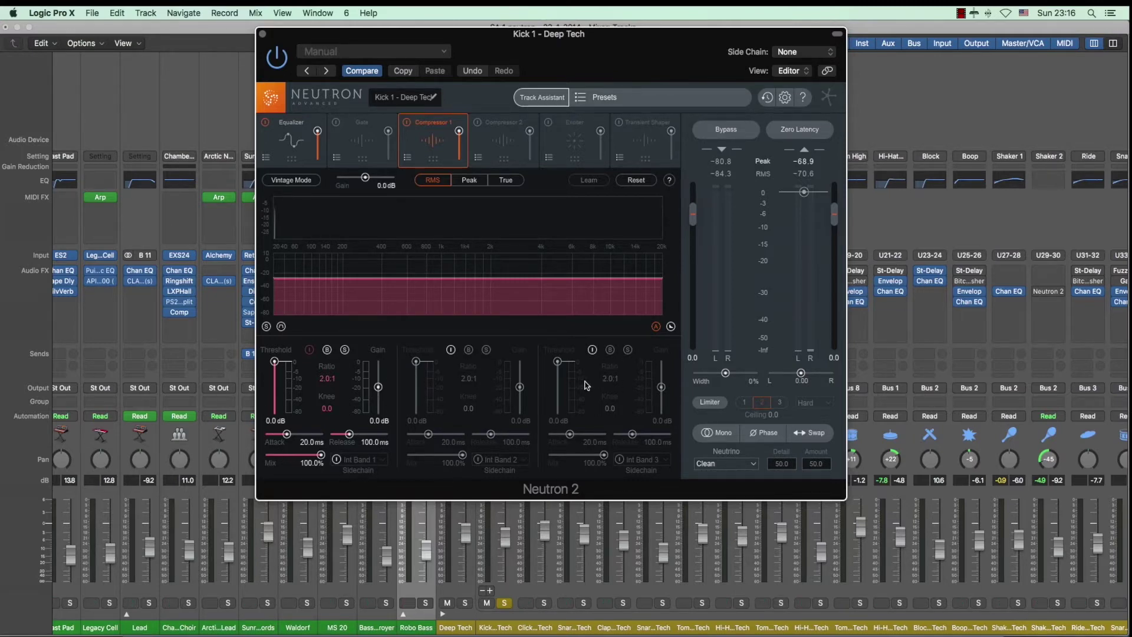
Try three-band compression by enabling bands 2 and 3 and raising the lower crossover, and disable both bands again
left_click(451, 351)
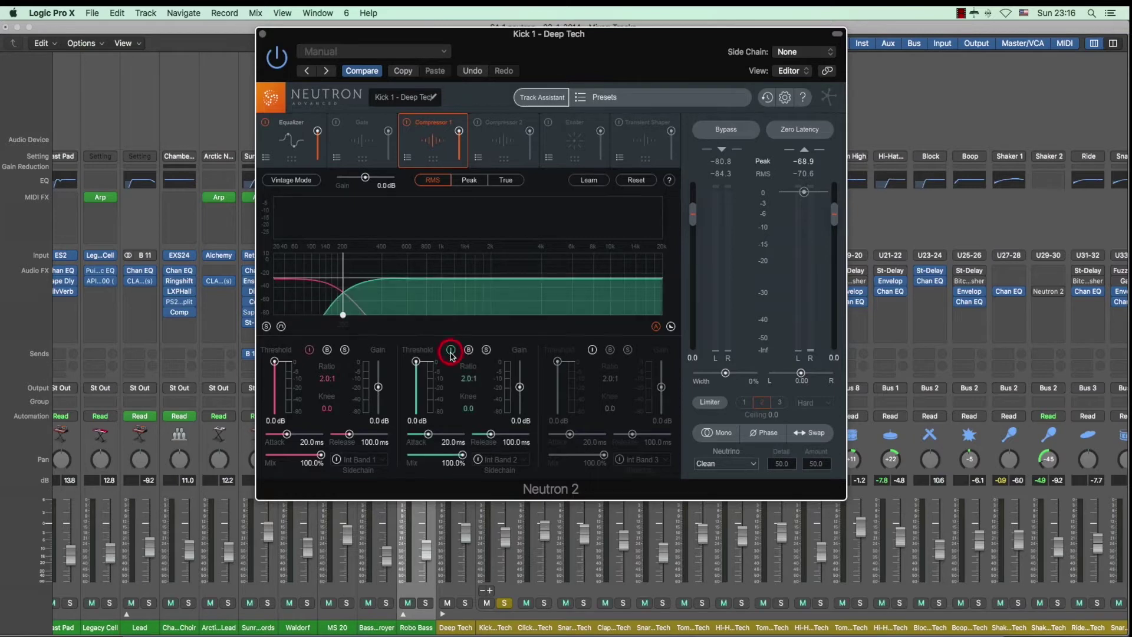
left_click(592, 351)
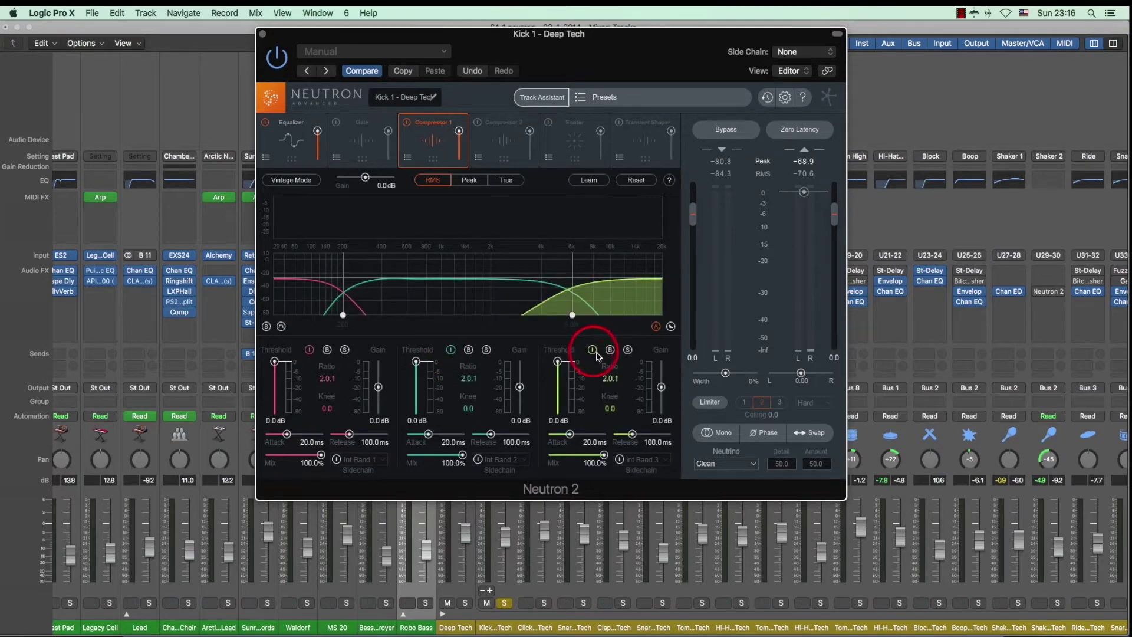
left_click_drag(342, 315, 375, 314)
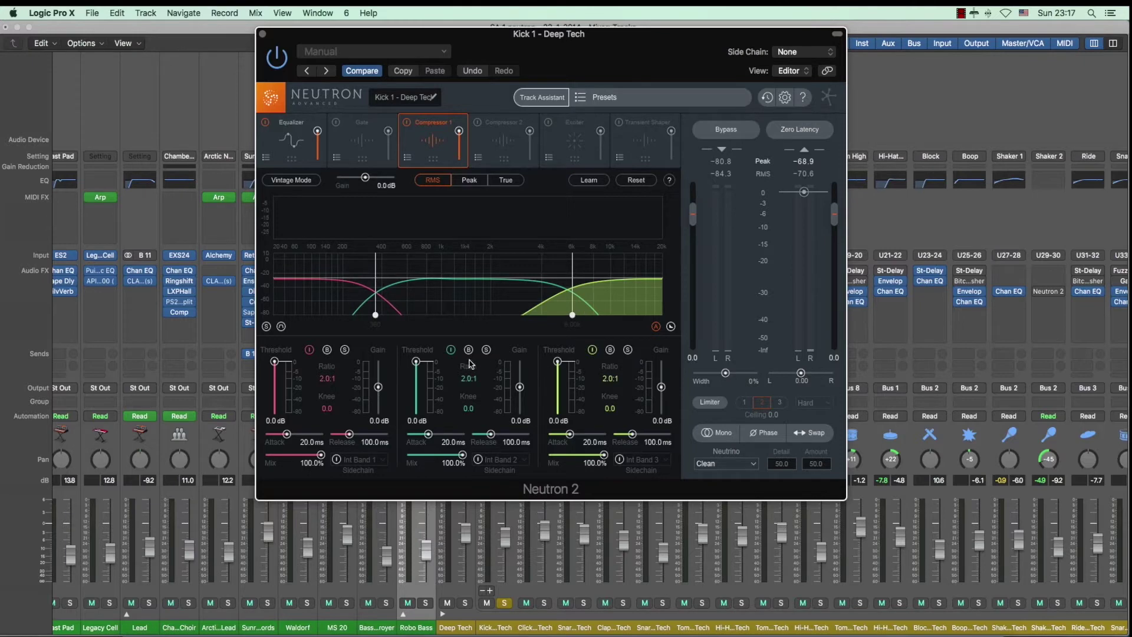
left_click(451, 350)
left_click(592, 350)
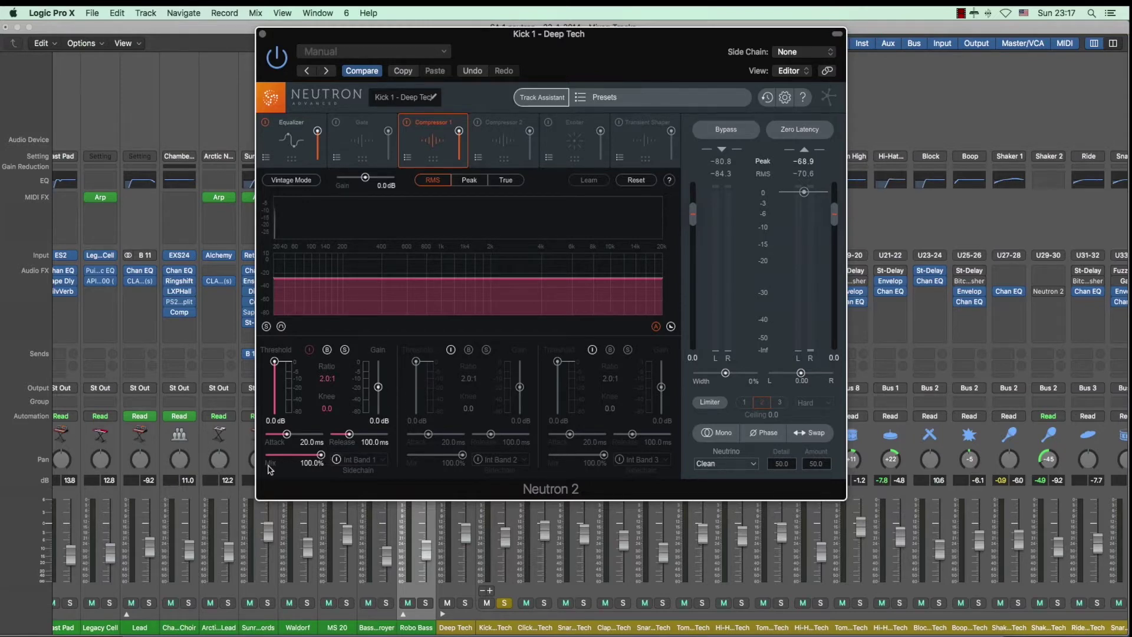
Try Compressor 1's band 1 mix at 0% and return it to 100%
left_click(322, 457)
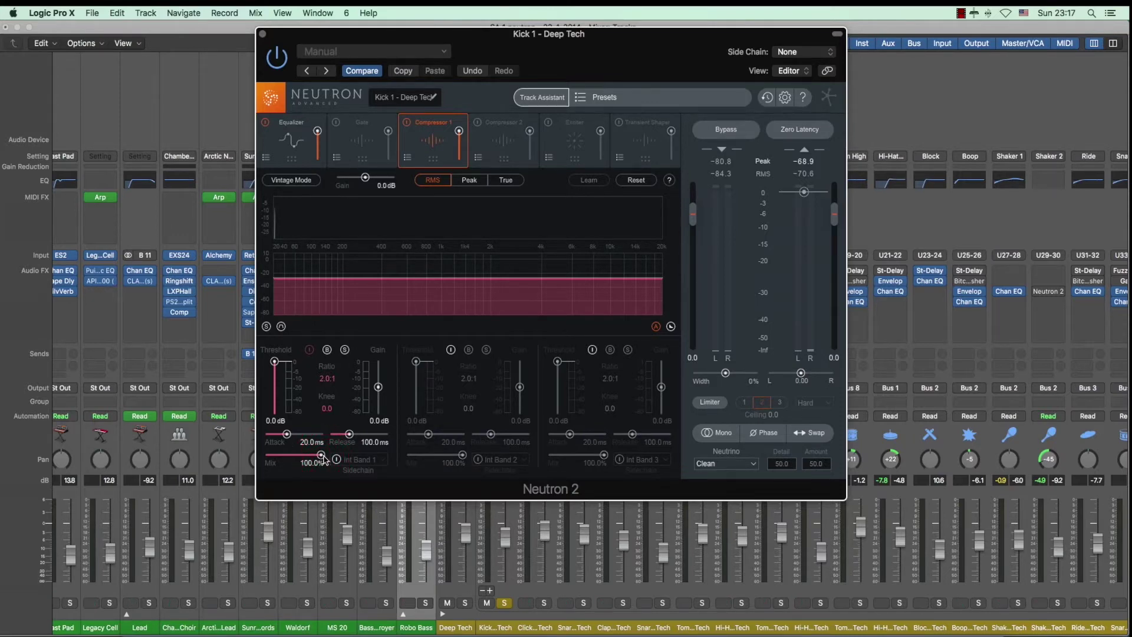
left_click(322, 457)
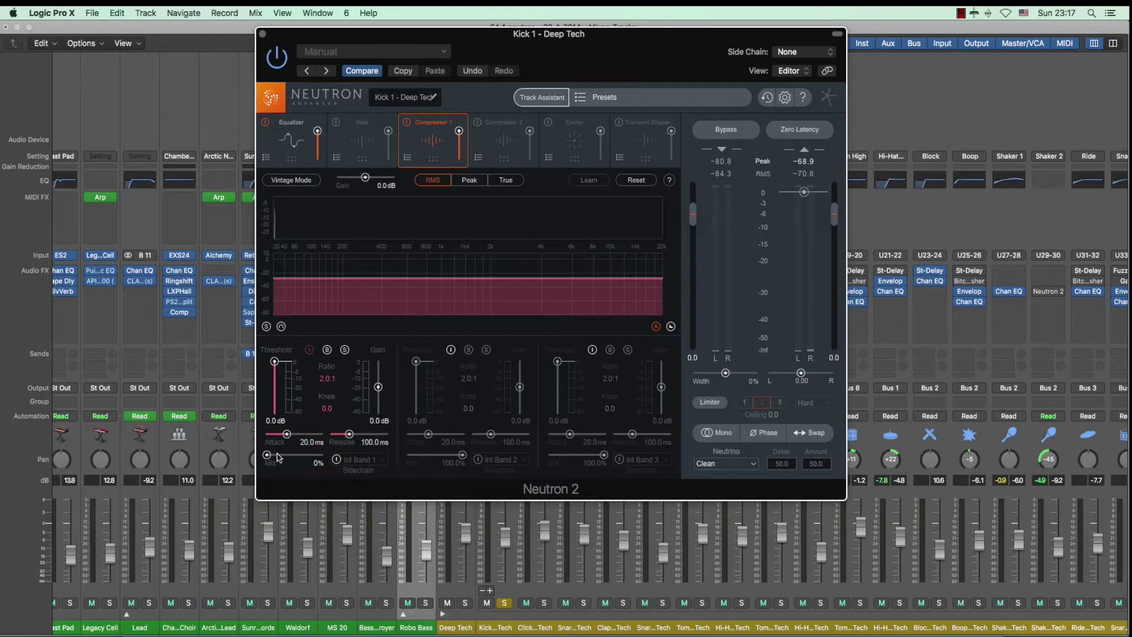
left_click_drag(265, 460, 339, 457)
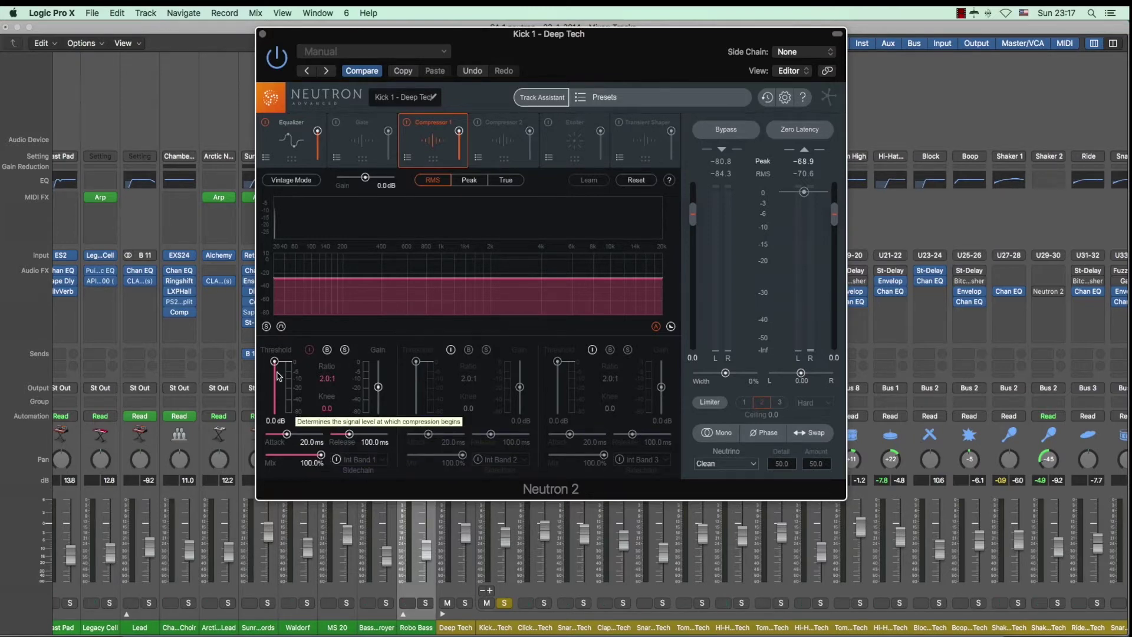
left_click(321, 454)
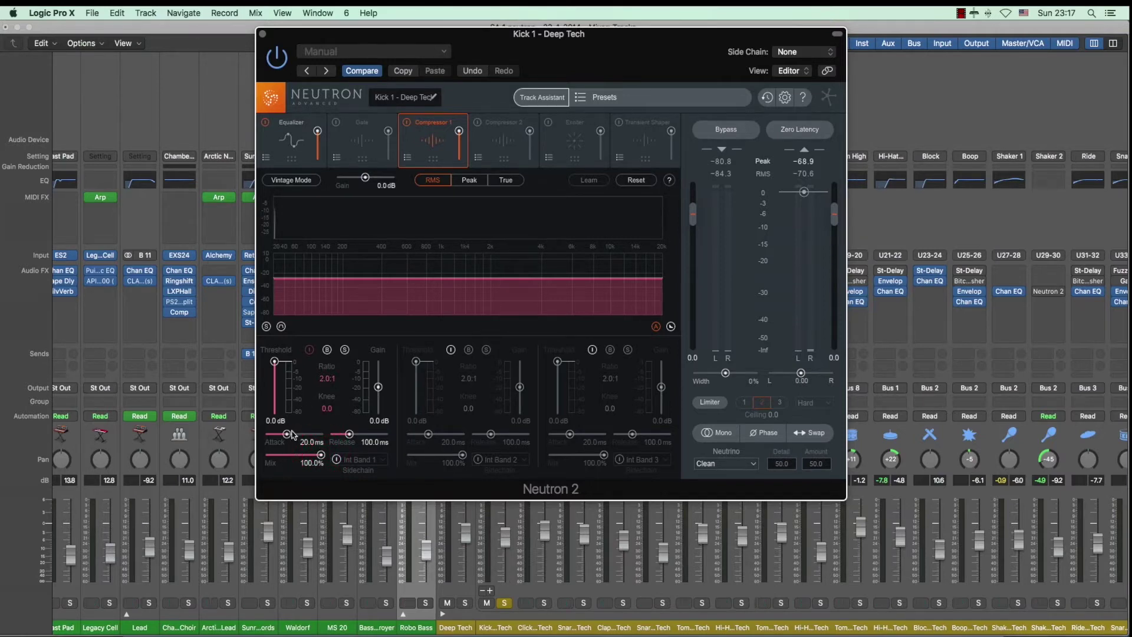
Set Compressor 1's attack to 0.10 ms, and during playback its threshold to -25.3 dB and ratio to 3.9:1
left_click_drag(287, 437, 263, 437)
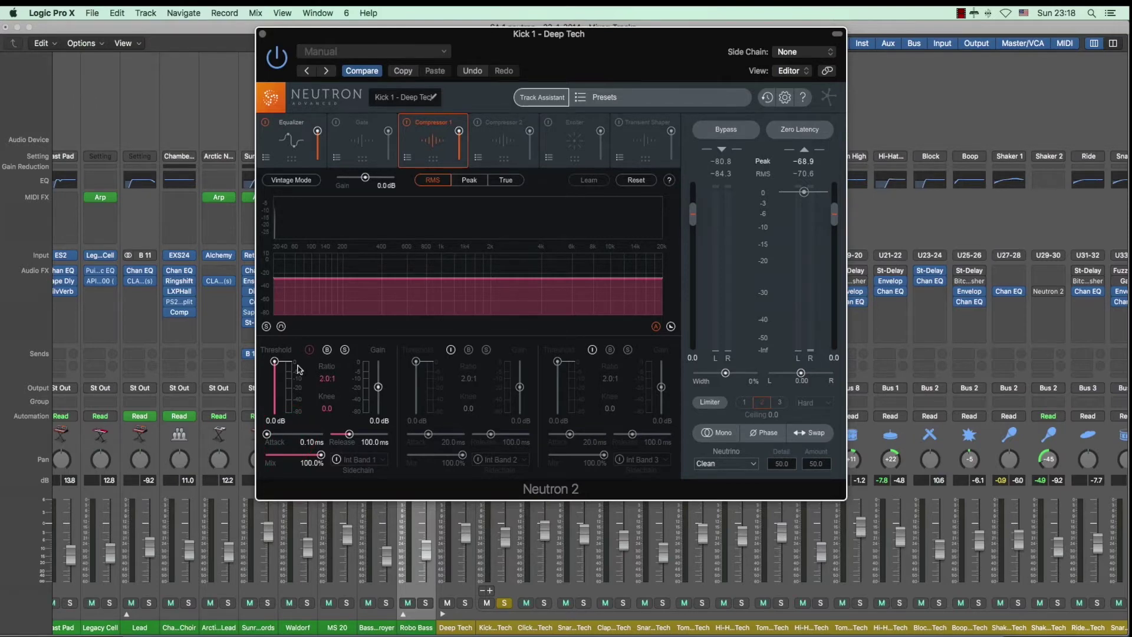
key("space")
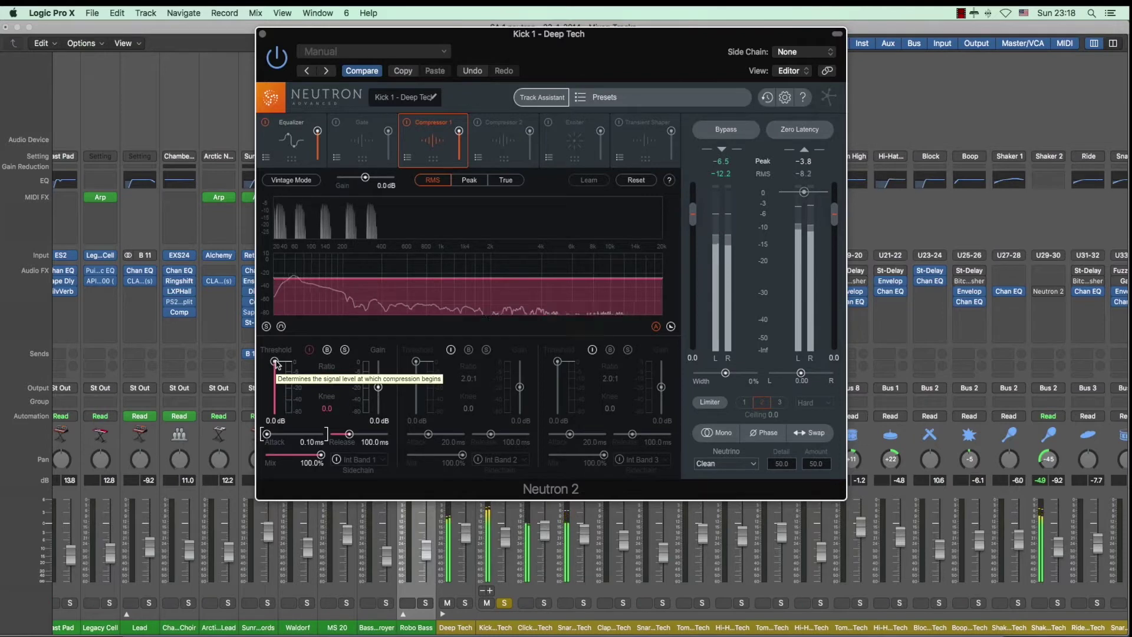
left_click(275, 362)
left_click_drag(276, 364, 339, 391)
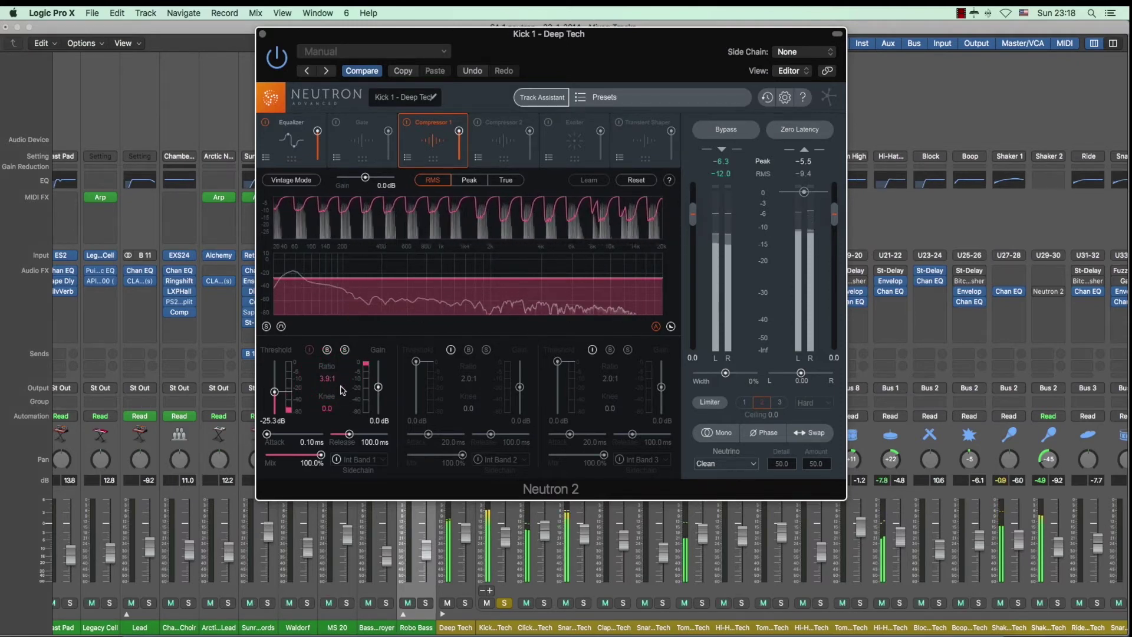
key("space")
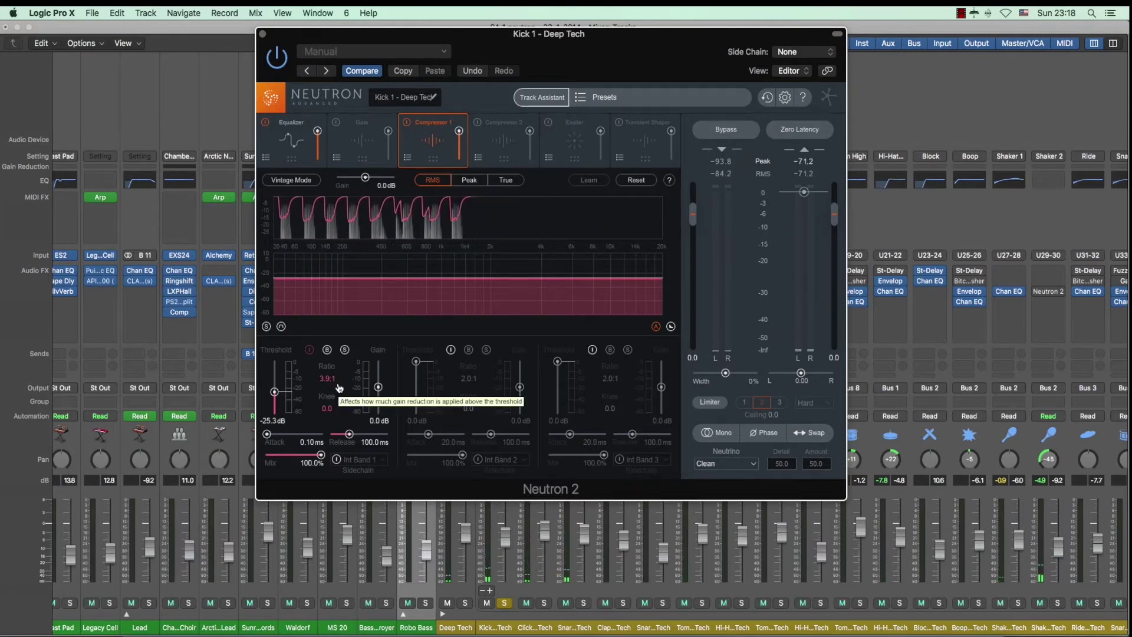
Resume playback, set Compressor 1's threshold to -23.5 dB and its attack to 63.8 ms, and stop
key("space")
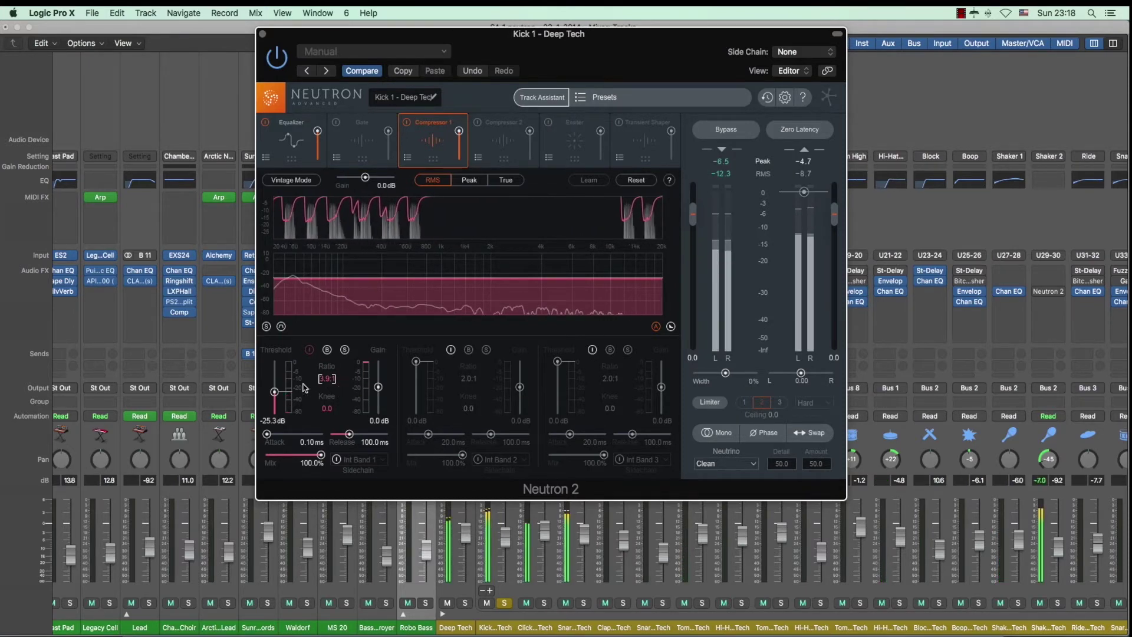
left_click_drag(277, 392, 274, 389)
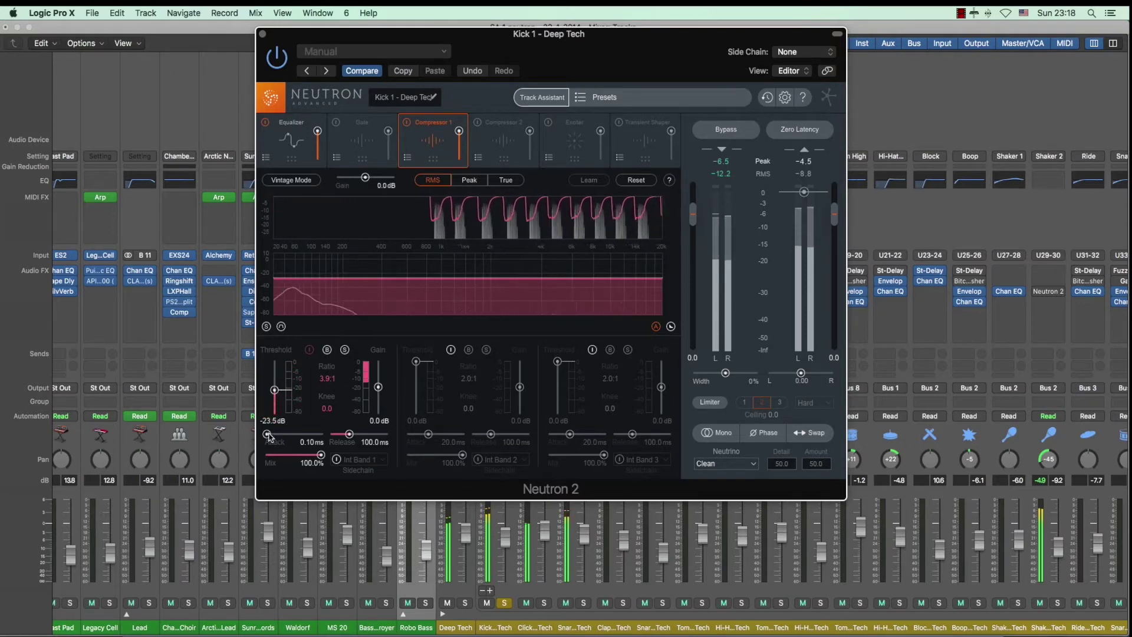
left_click_drag(267, 435, 299, 439)
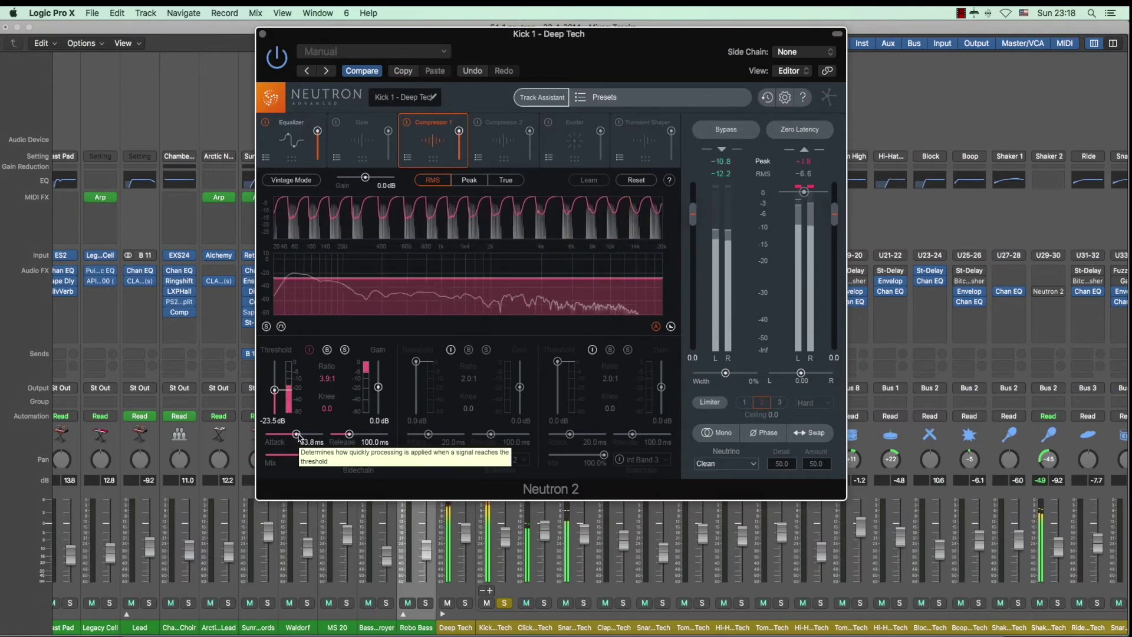
key("space")
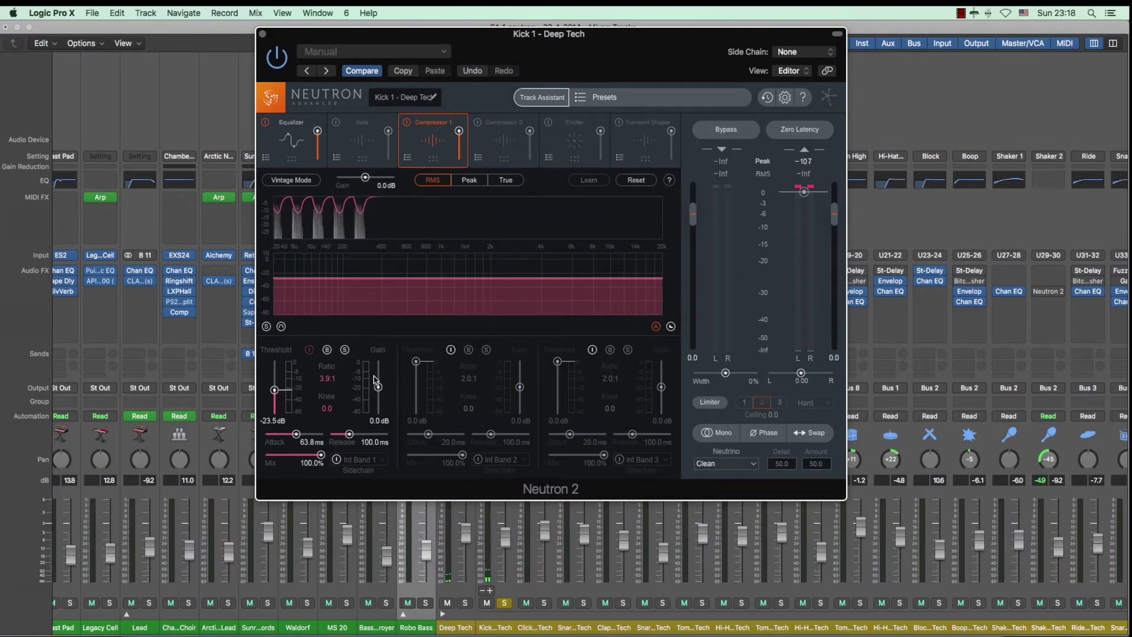
Lower Compressor 1's band gain to -2.1 dB while the kick plays and clear the output clip indicators
key("space")
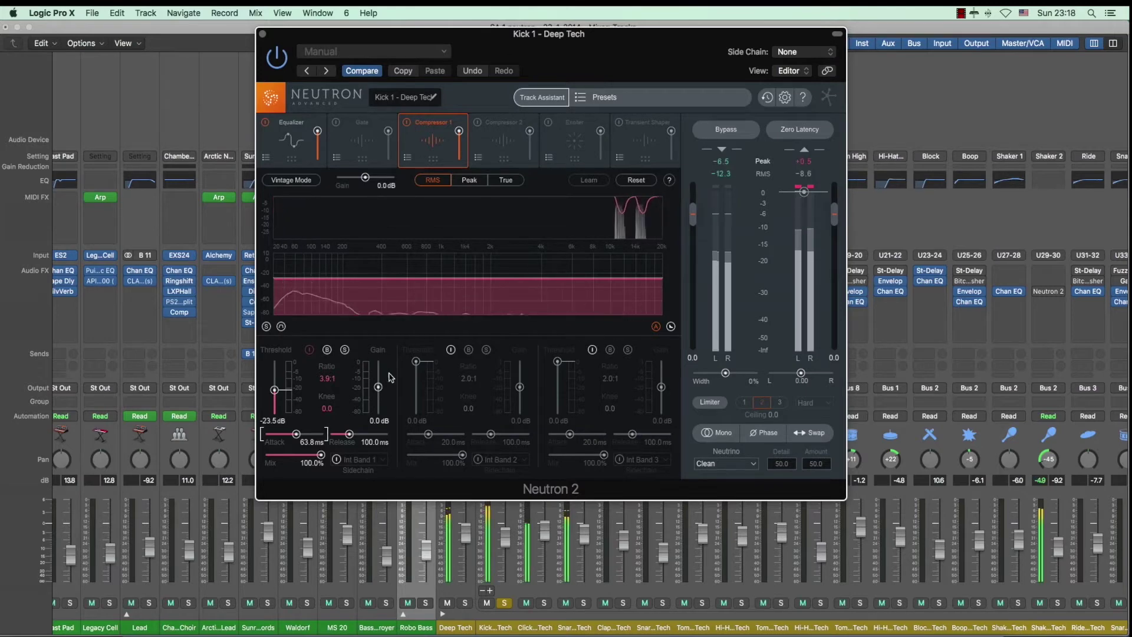
left_click_drag(380, 390, 382, 392)
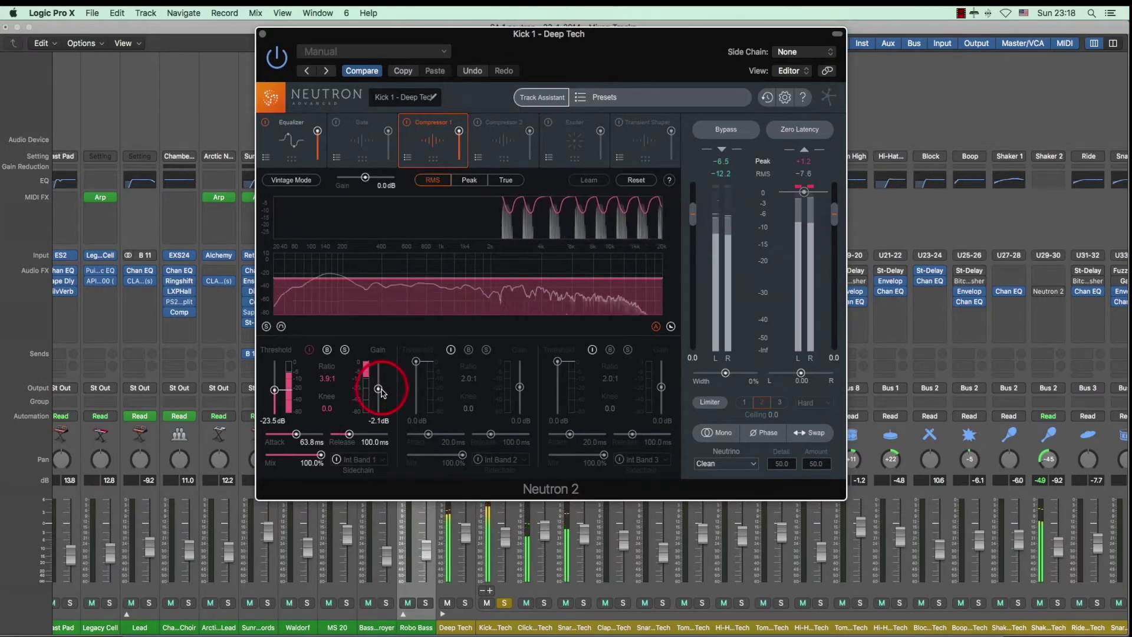
left_click(800, 188)
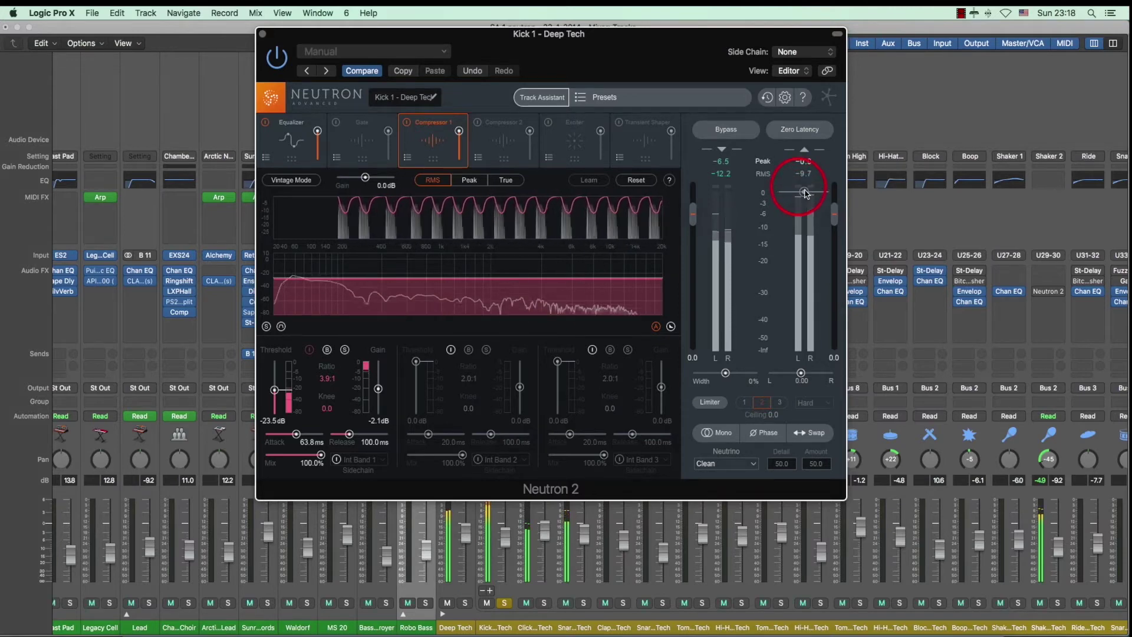
left_click(379, 389)
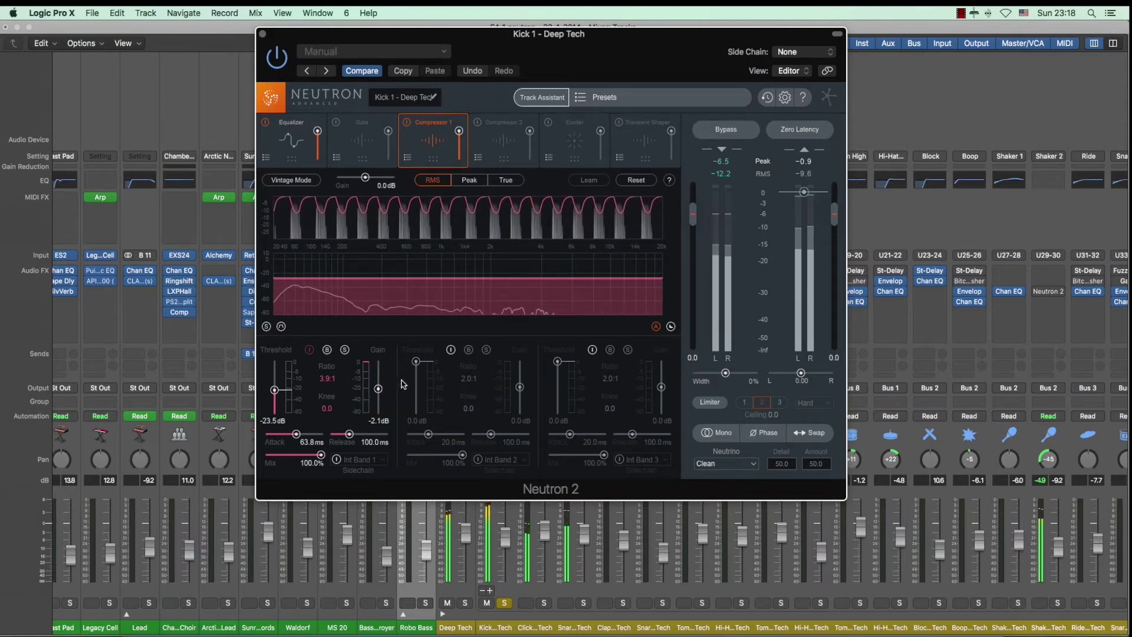
Move the Gate module ahead of the Equalizer in the signal chain and switch it on
left_click(363, 138)
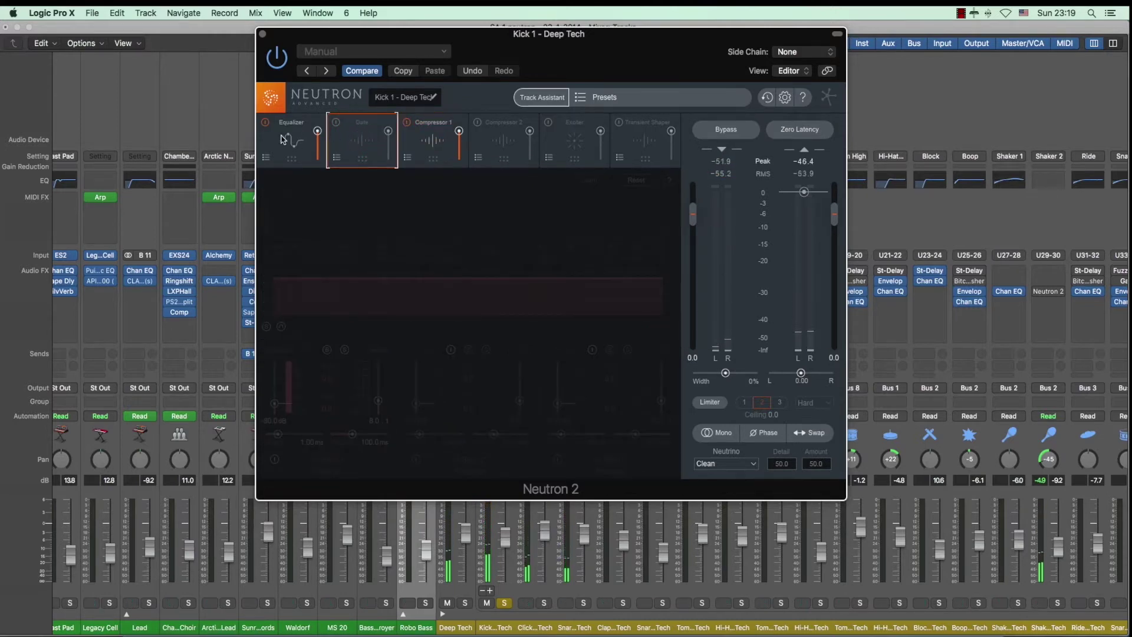
left_click_drag(367, 139, 273, 135)
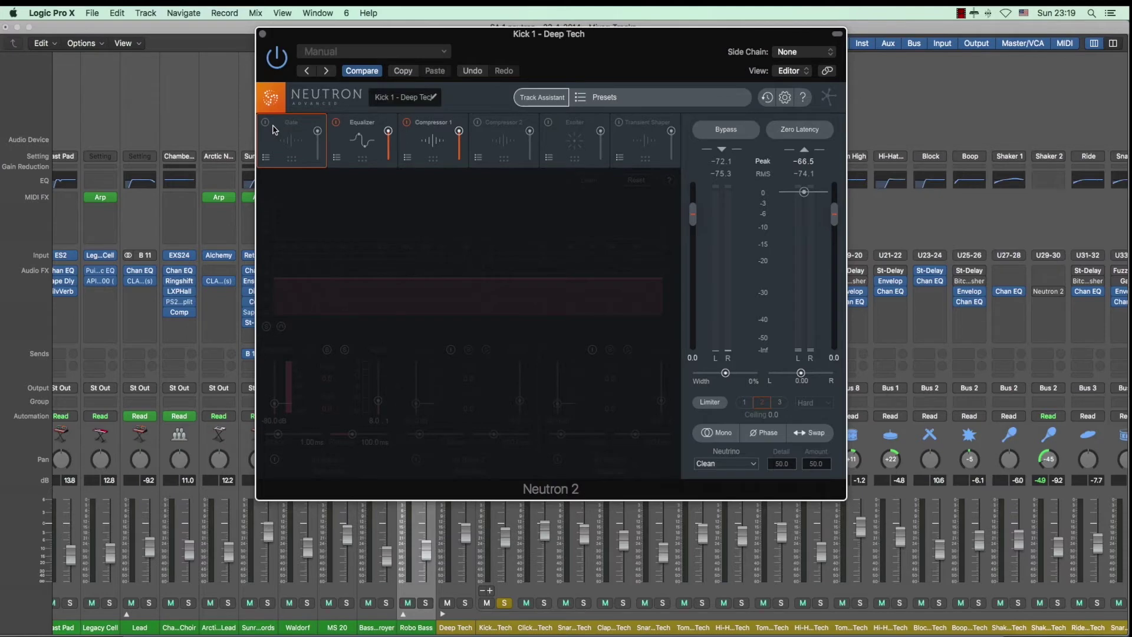
key("space")
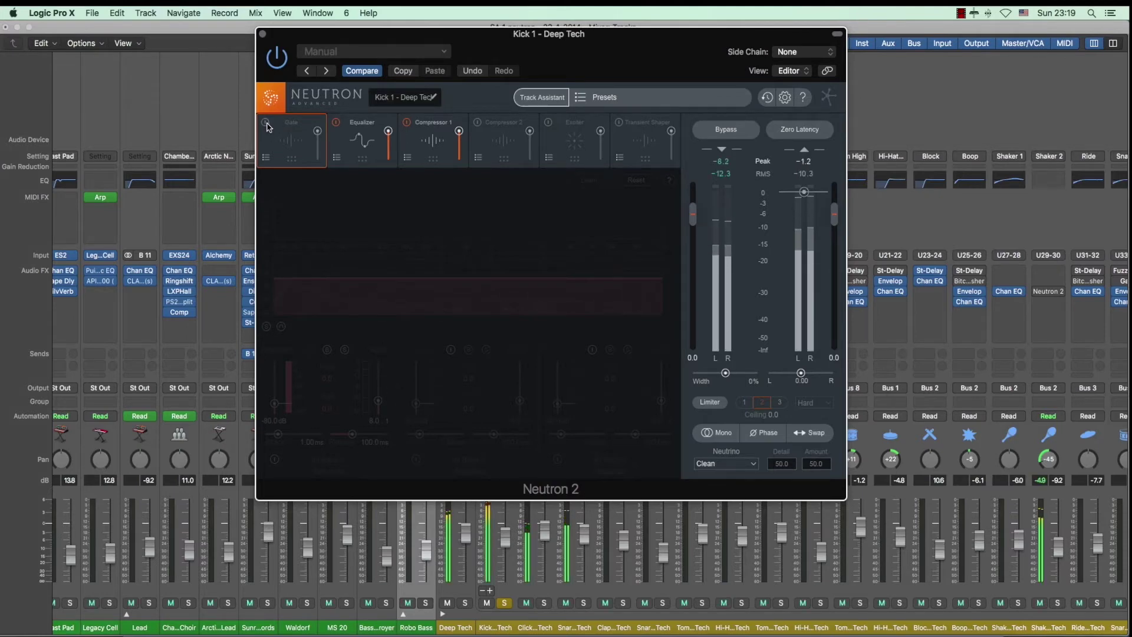
left_click(265, 124)
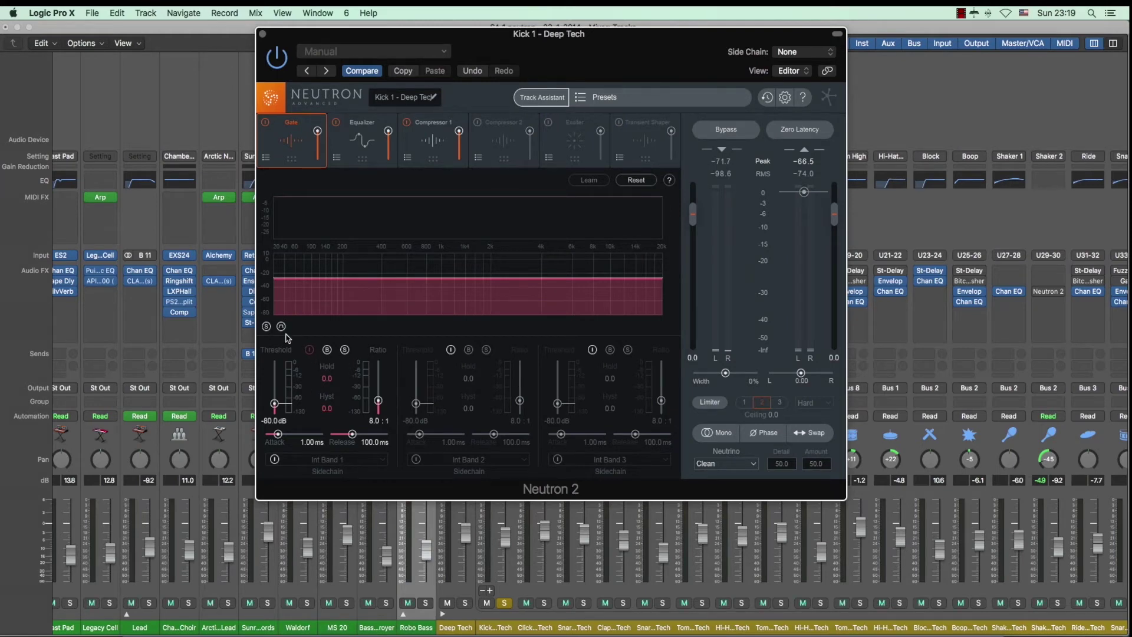
Set the Gate's attack and release to 0 ms and its threshold to -14.3 dB while the kick plays
left_click_drag(275, 435, 275, 353)
left_click_drag(277, 436, 267, 436)
left_click_drag(351, 435, 331, 435)
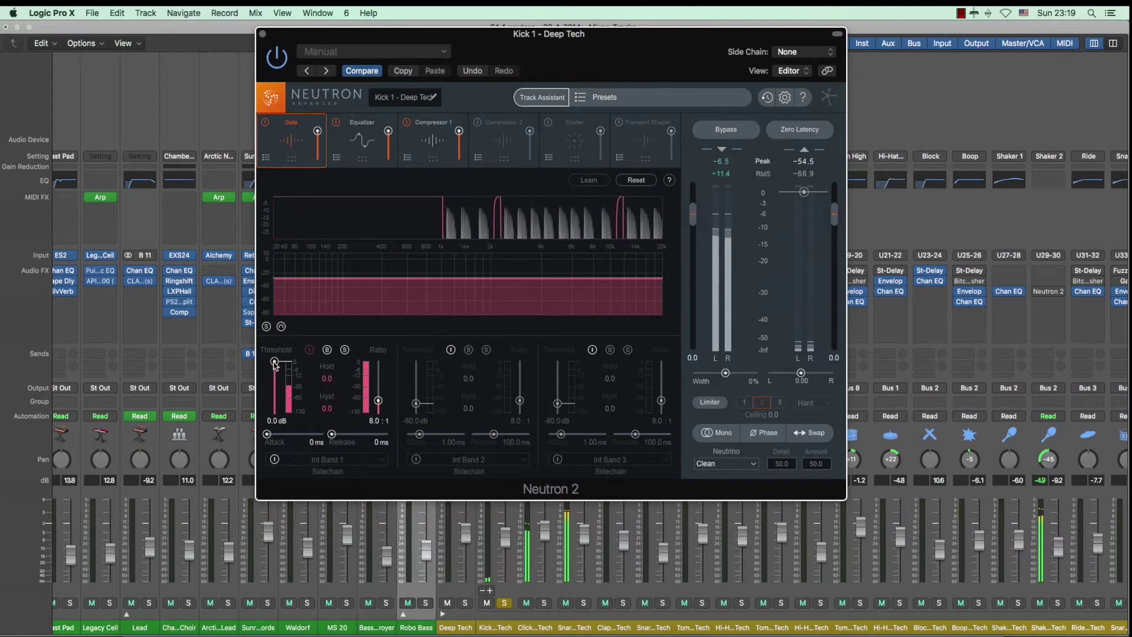
left_click_drag(274, 363, 275, 377)
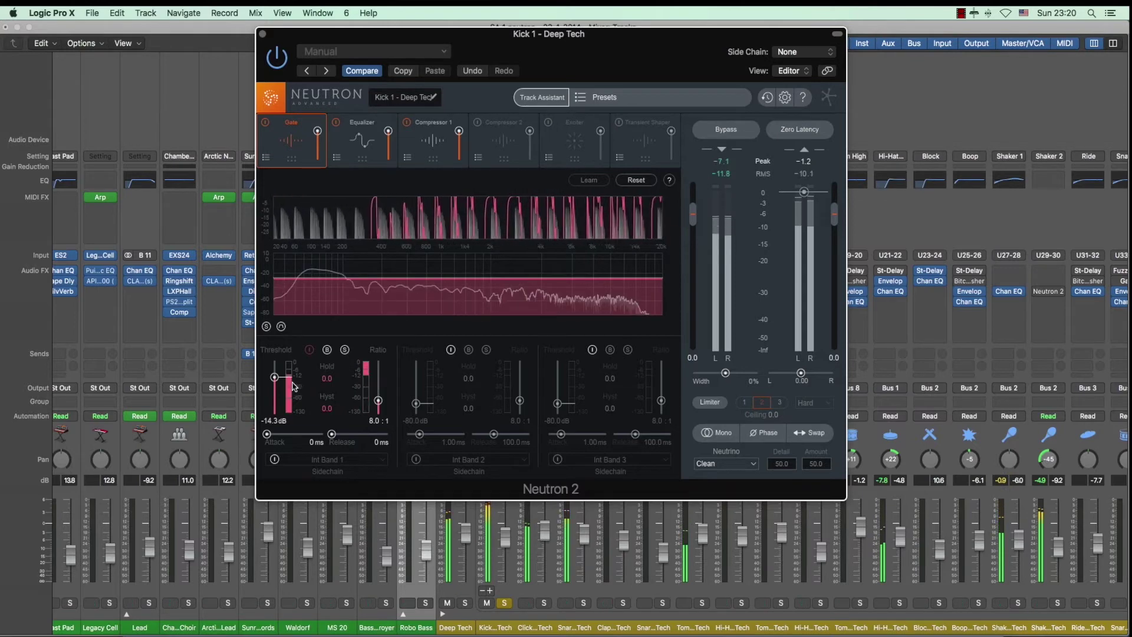
Set the Gate's release to 27.26 ms, comparing the kick with the first band bypassed and active
left_click_drag(335, 436, 352, 435)
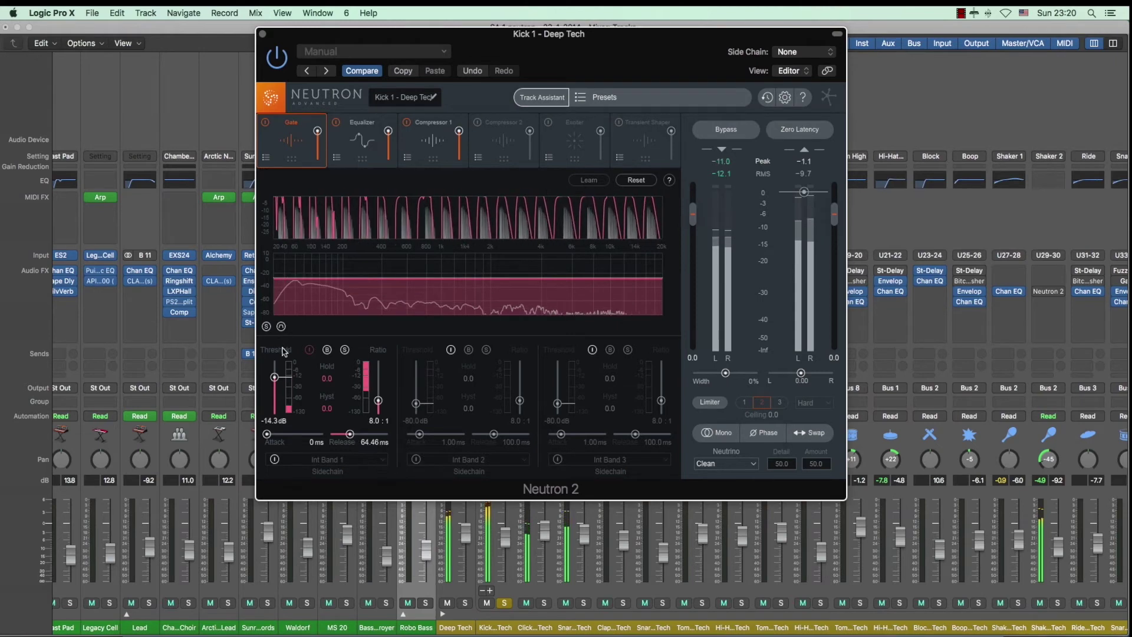
left_click(329, 352)
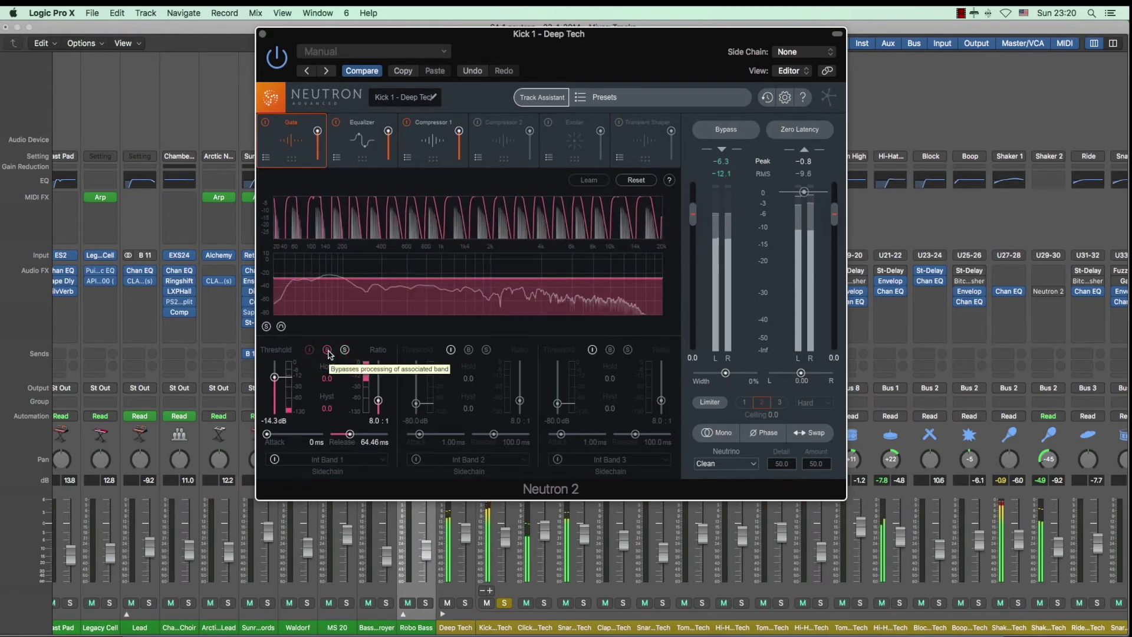
left_click(328, 352)
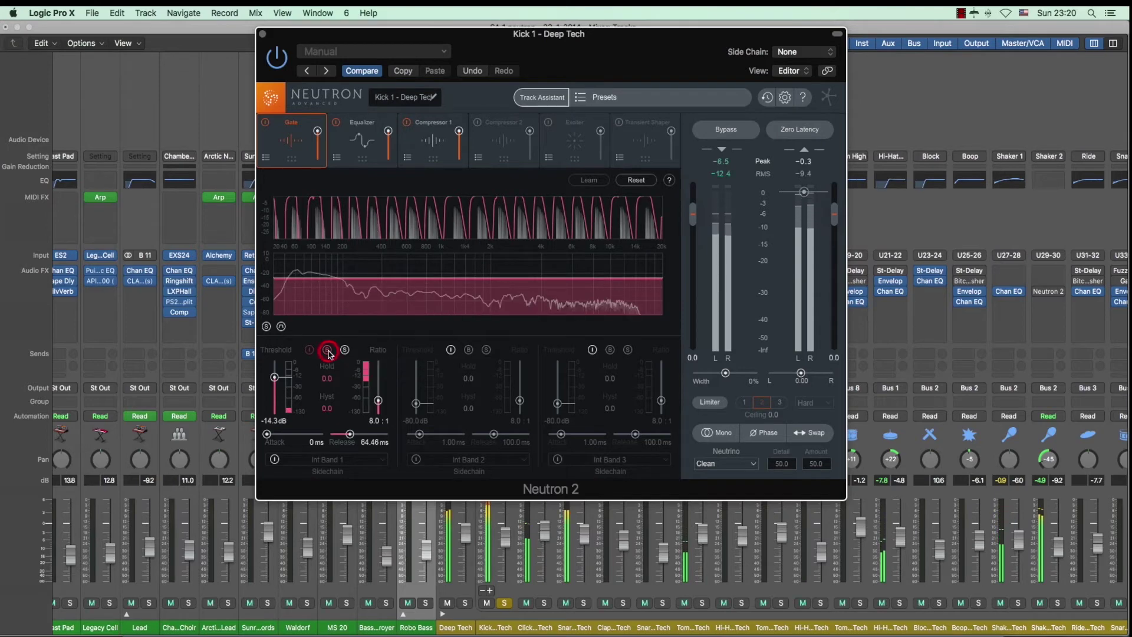
mouse_move(353, 437)
left_mouse_down()
mouse_move(321, 432)
mouse_move(348, 439)
left_mouse_up()
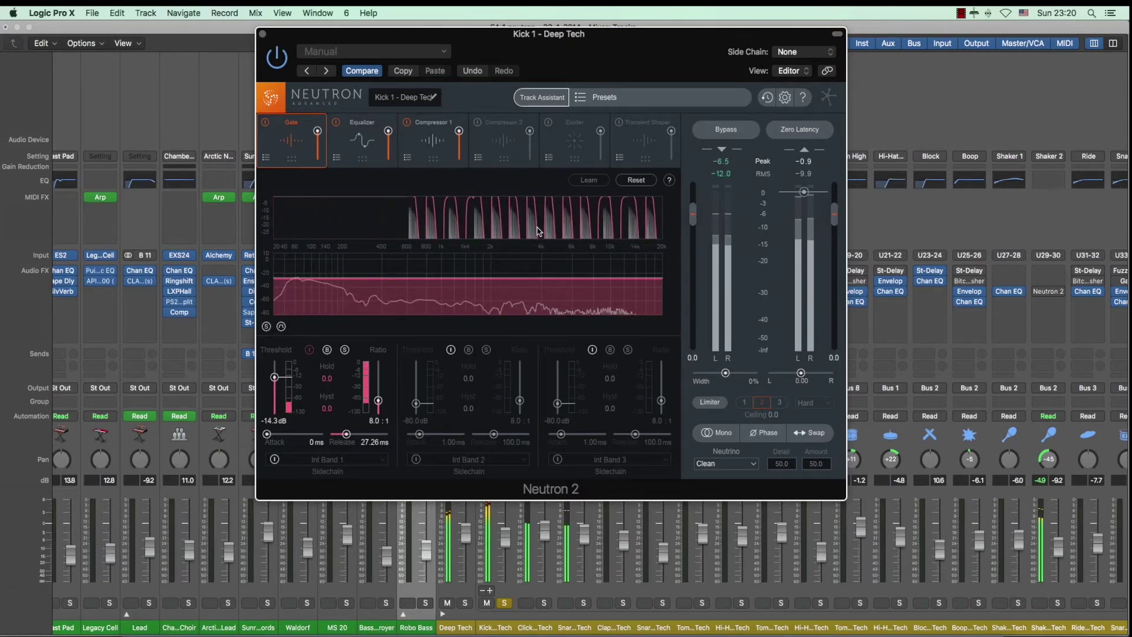
Review the Equalizer and Compressor 1 modules, stop and restart playback, and close the kick's Neutron 2 window
left_click(357, 145)
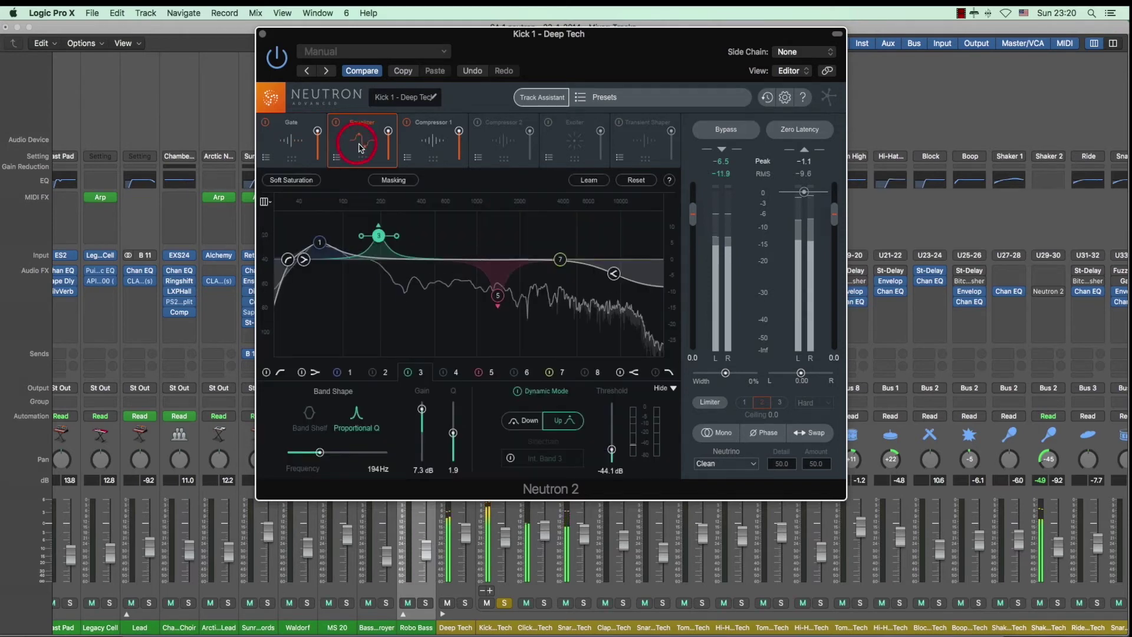
left_click(430, 144)
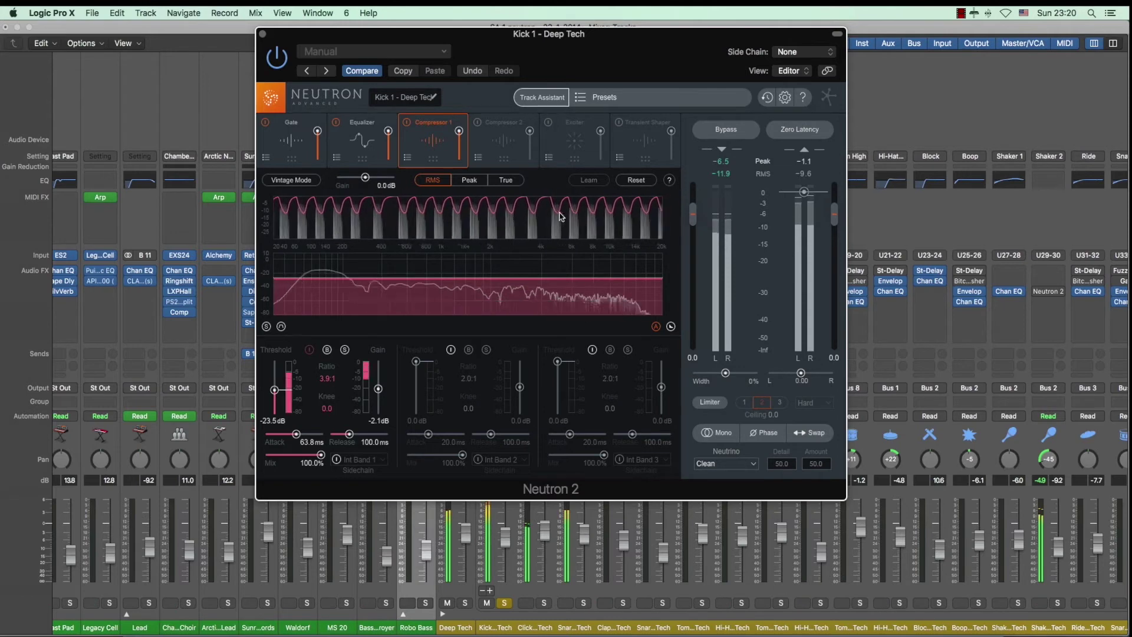
key("space")
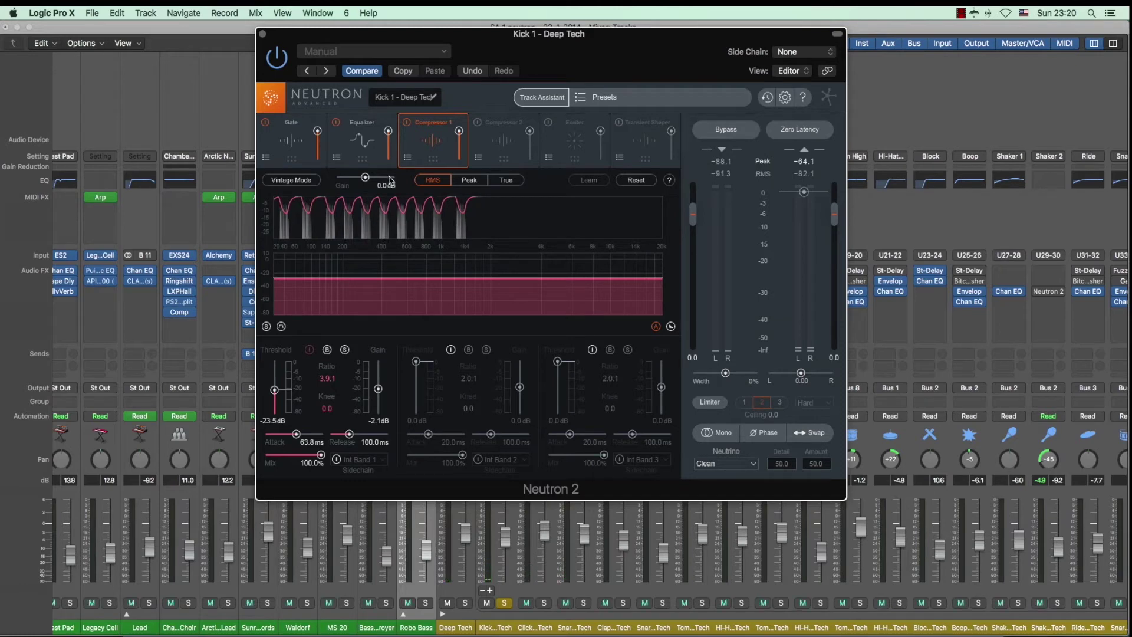
key("space")
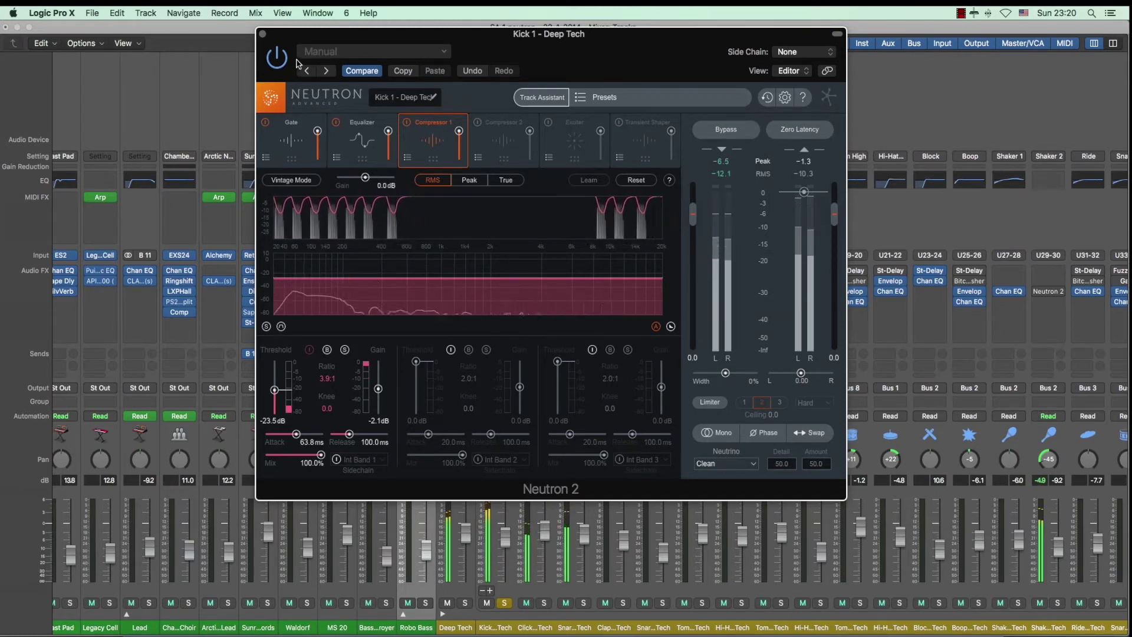
left_click(263, 38)
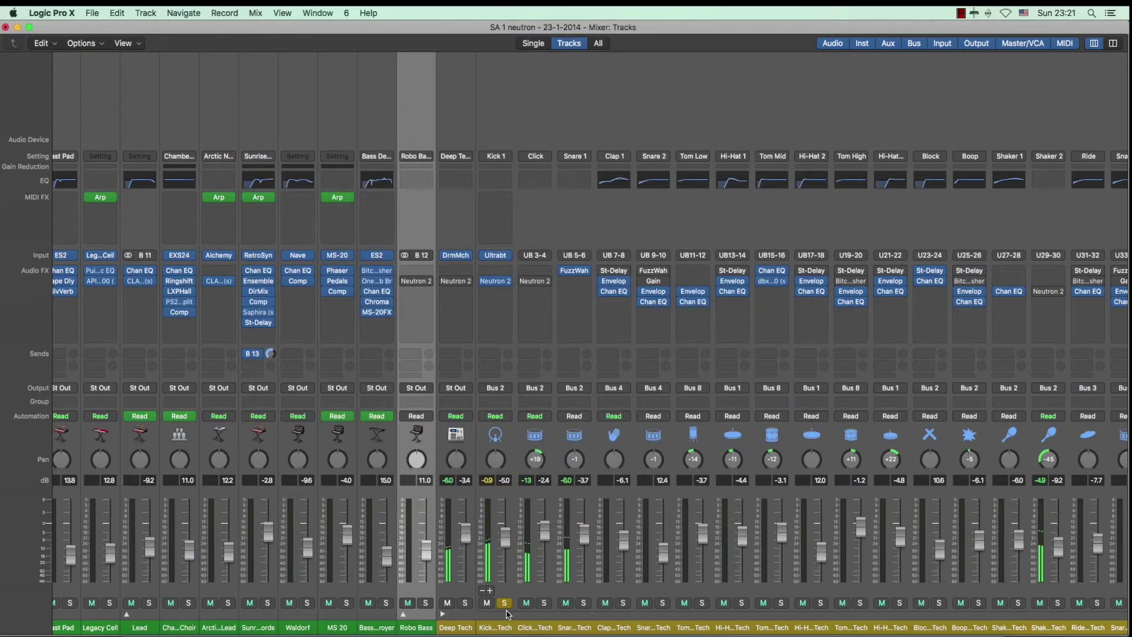
Solo the Snare 1 channel in place of the kick and check its Fuzz-Wah plug-in
left_click(583, 603)
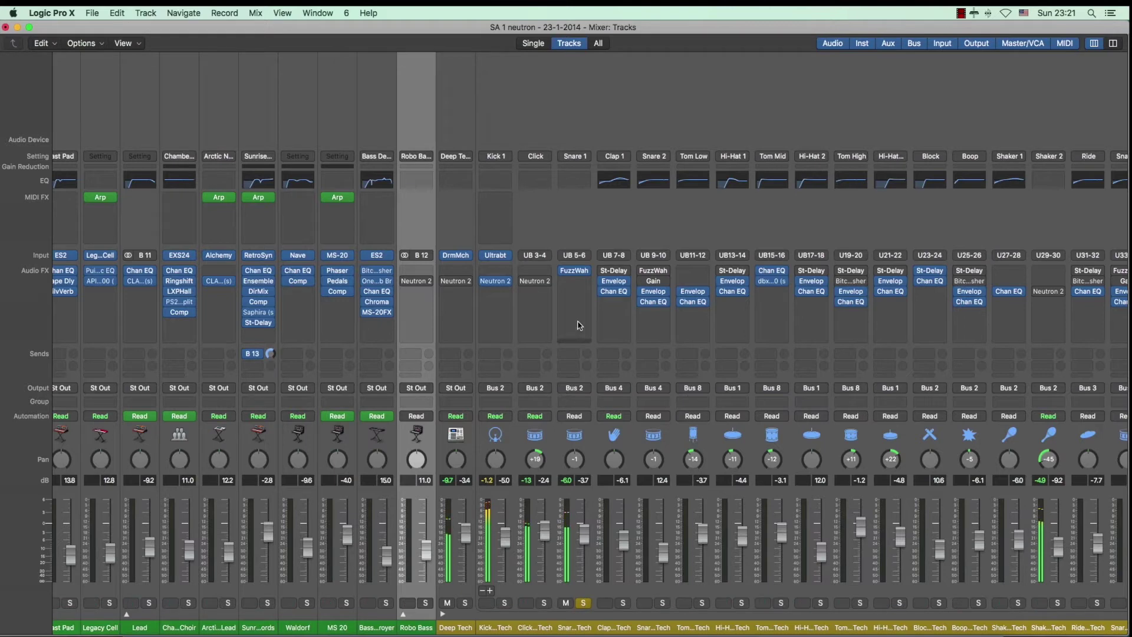
left_click(576, 273)
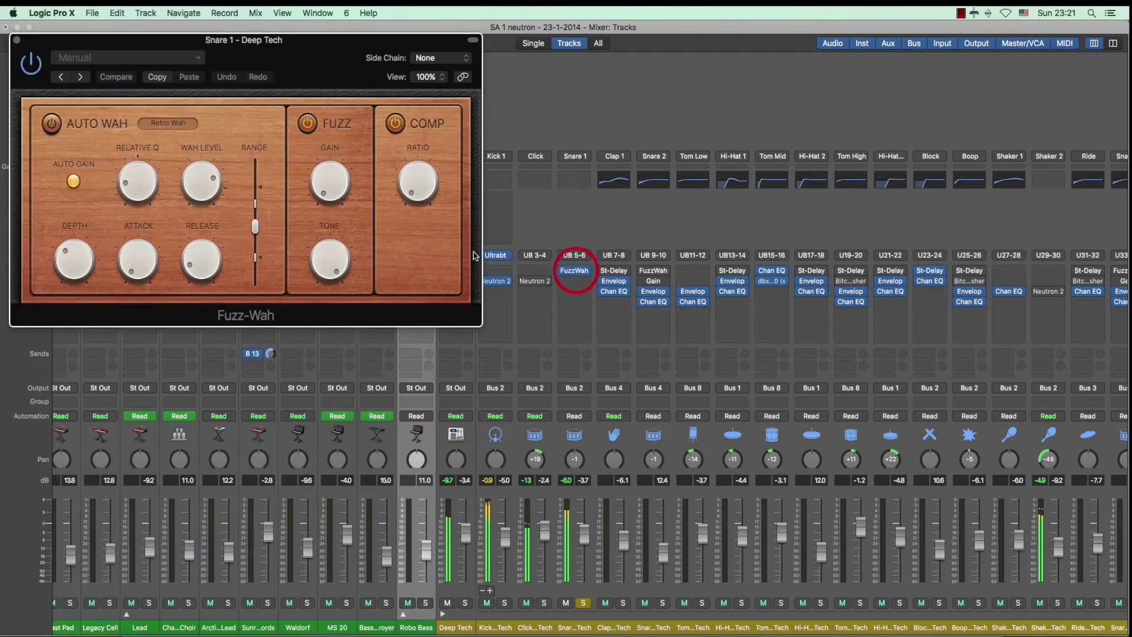
left_click(16, 40)
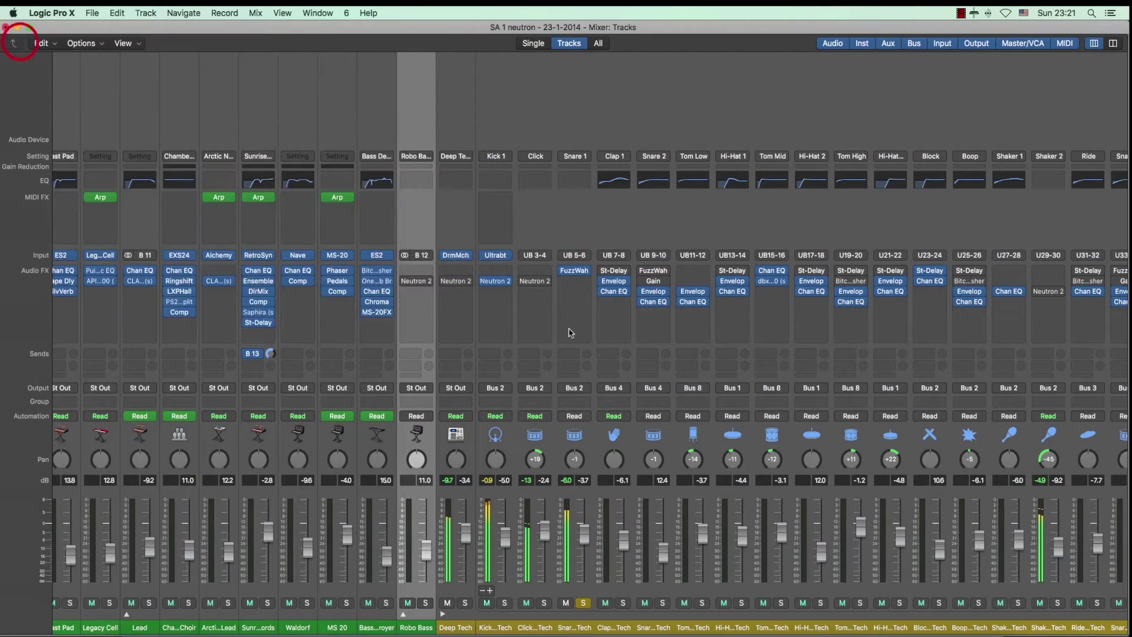
Insert iZotope's Neutron 2 Transient Shaper as a stereo plug-in in Snare 1's free slot below FuzzWah
left_click(586, 284)
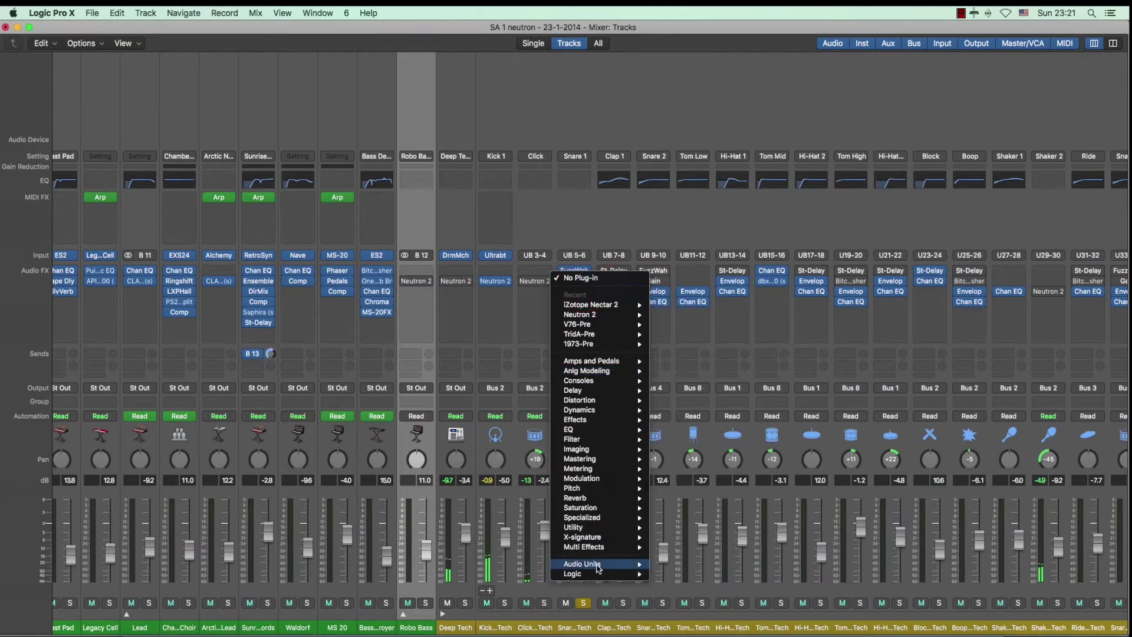
mouse_move(600, 565)
mouse_move(687, 577)
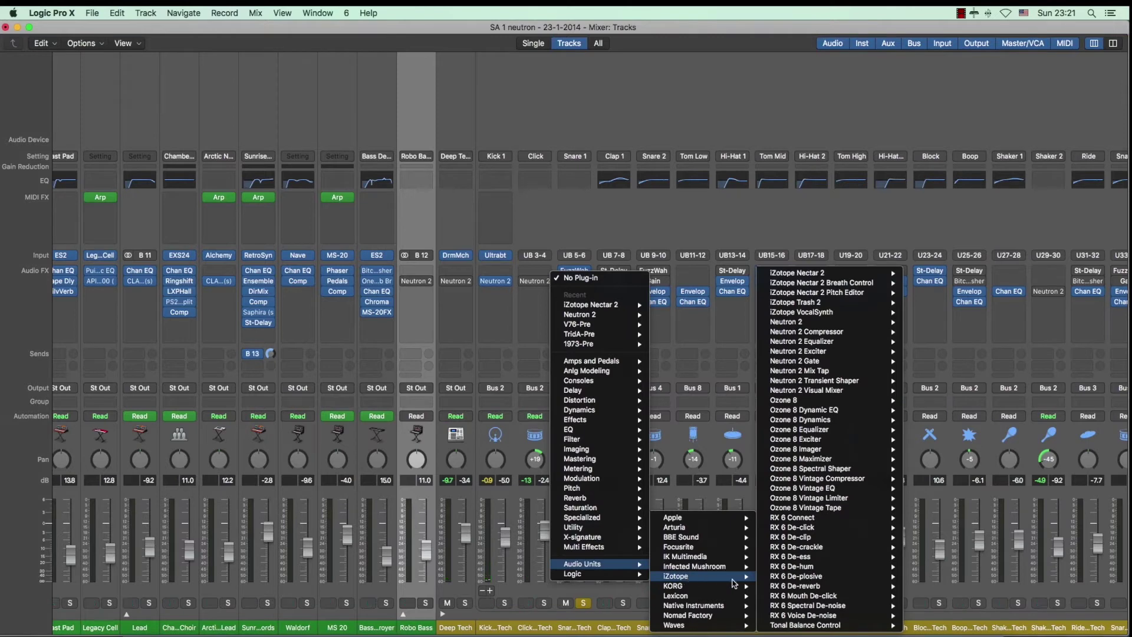
mouse_move(799, 323)
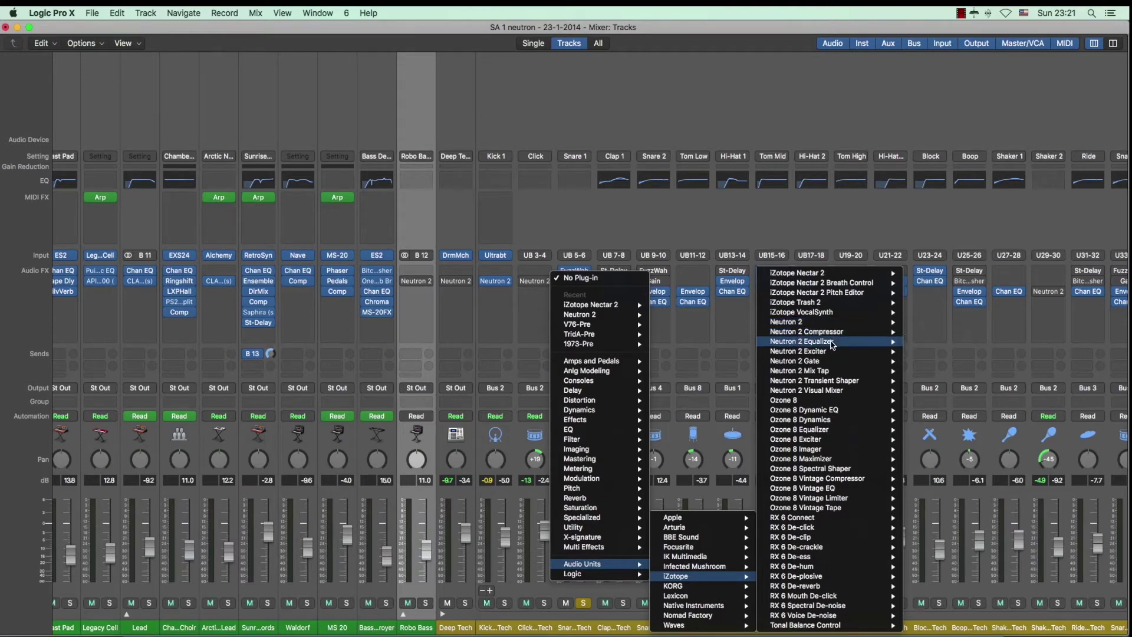
mouse_move(832, 373)
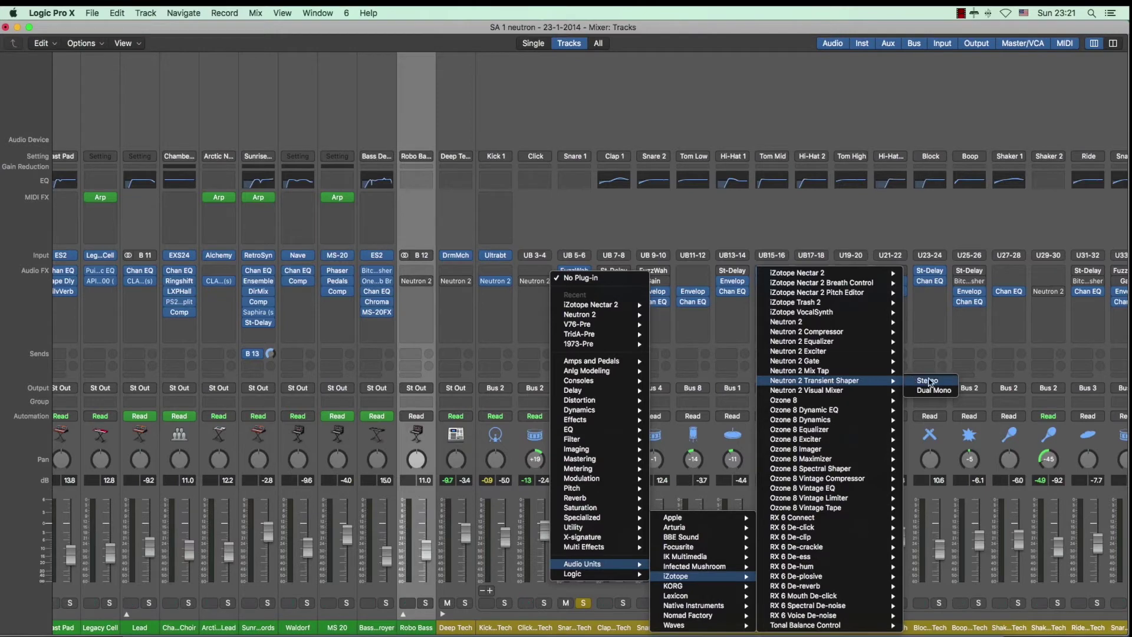
left_click(929, 380)
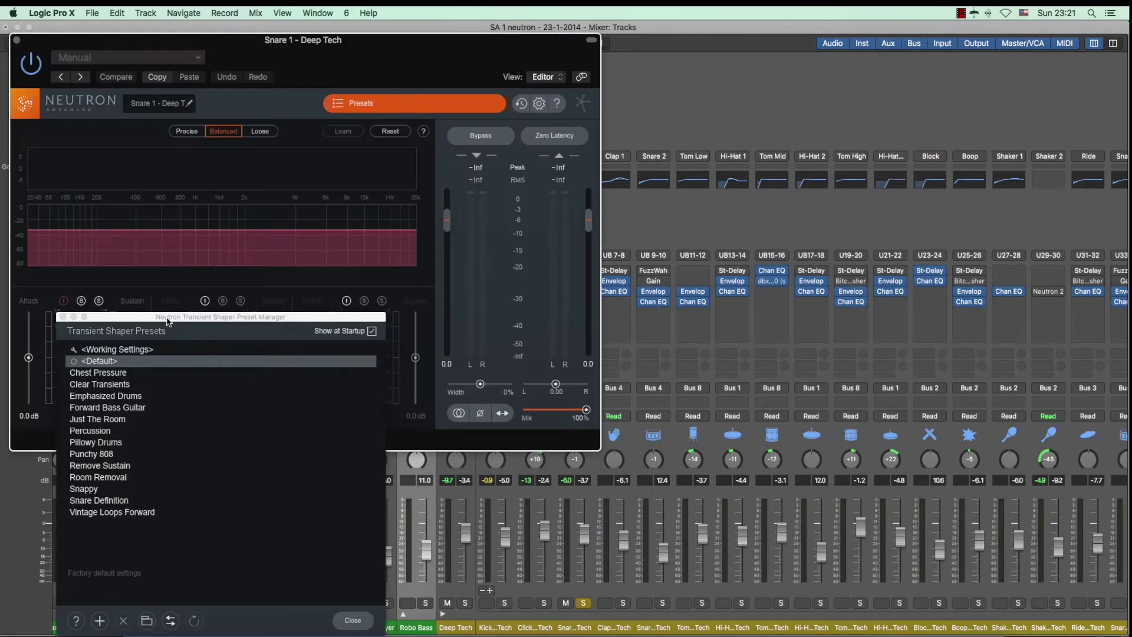
Disable showing the Transient Shaper preset manager at startup, close it, and move the plug-in window to the middle of the mixer
left_click_drag(168, 321, 469, 177)
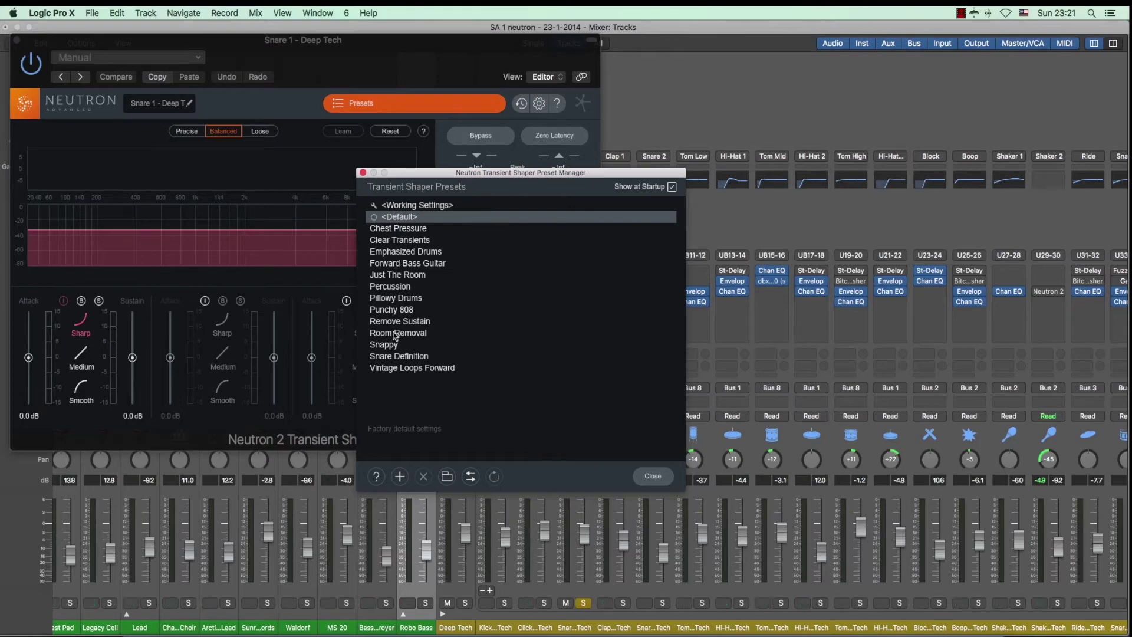
left_click(671, 187)
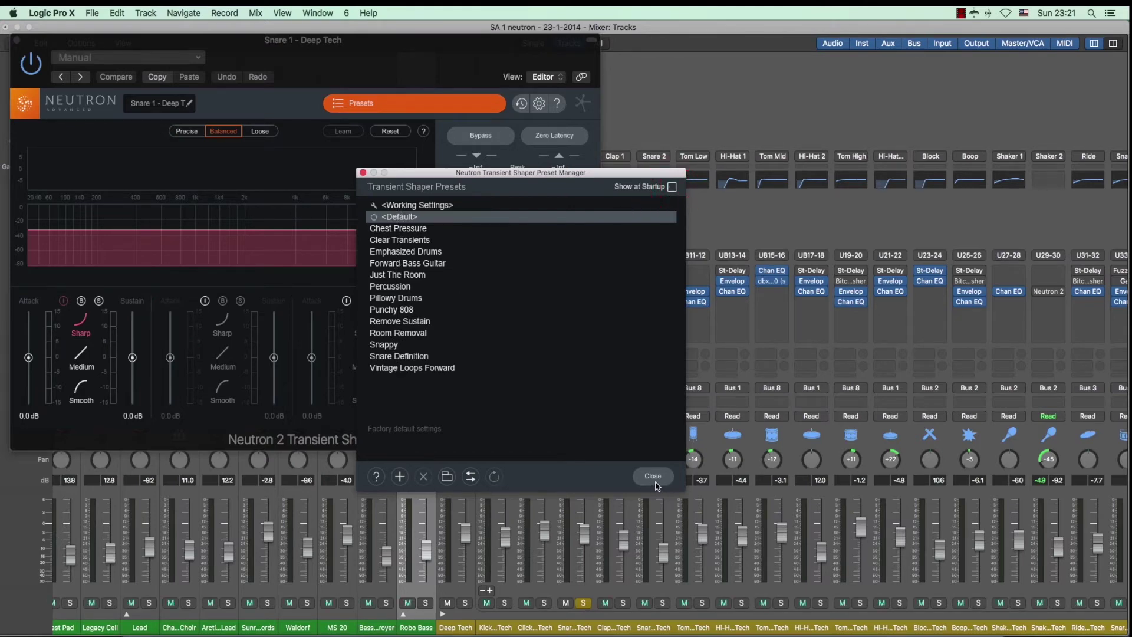
left_click(654, 481)
left_click_drag(357, 47, 654, 44)
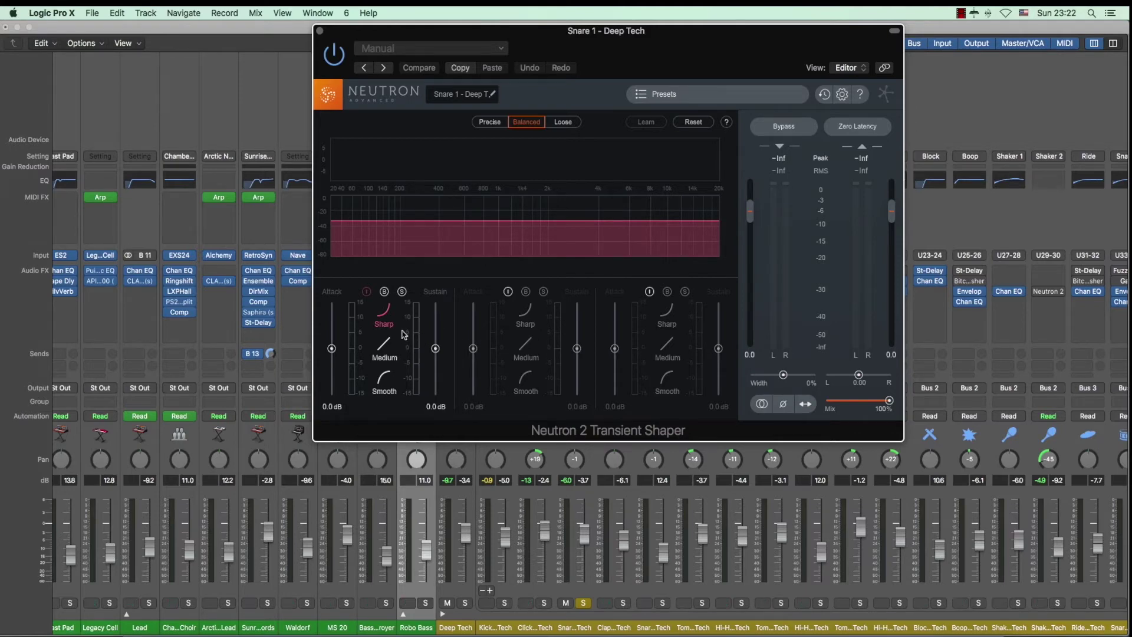
Enable the Transient Shaper's second band with the crossover at about 1.2 kHz, then solo the low band and start playback
left_click(508, 292)
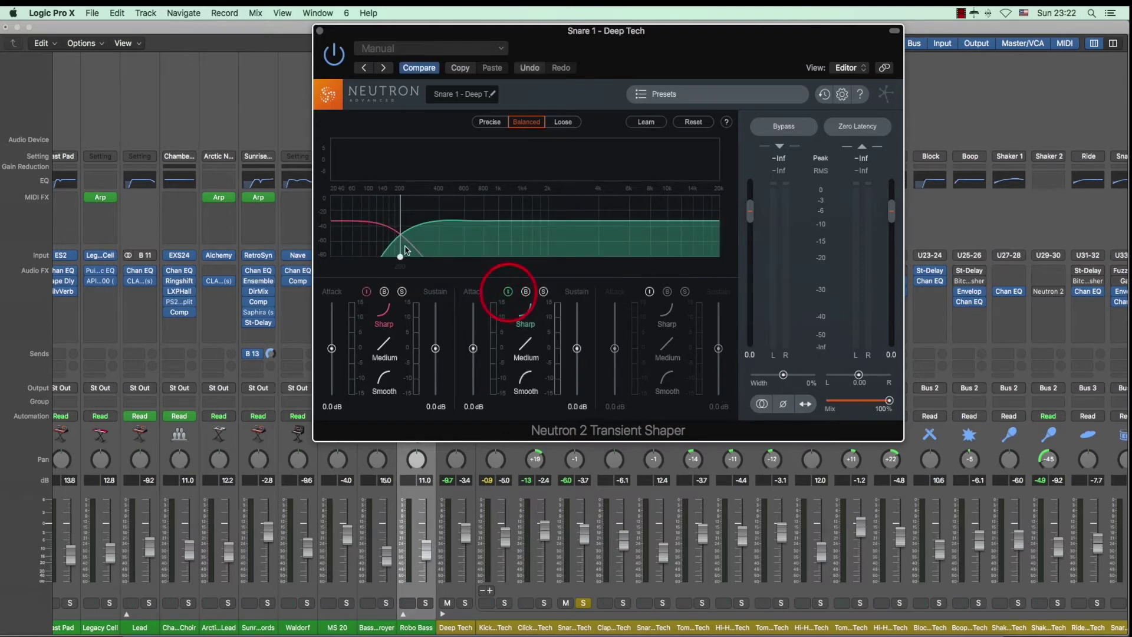
left_click_drag(400, 259, 514, 257)
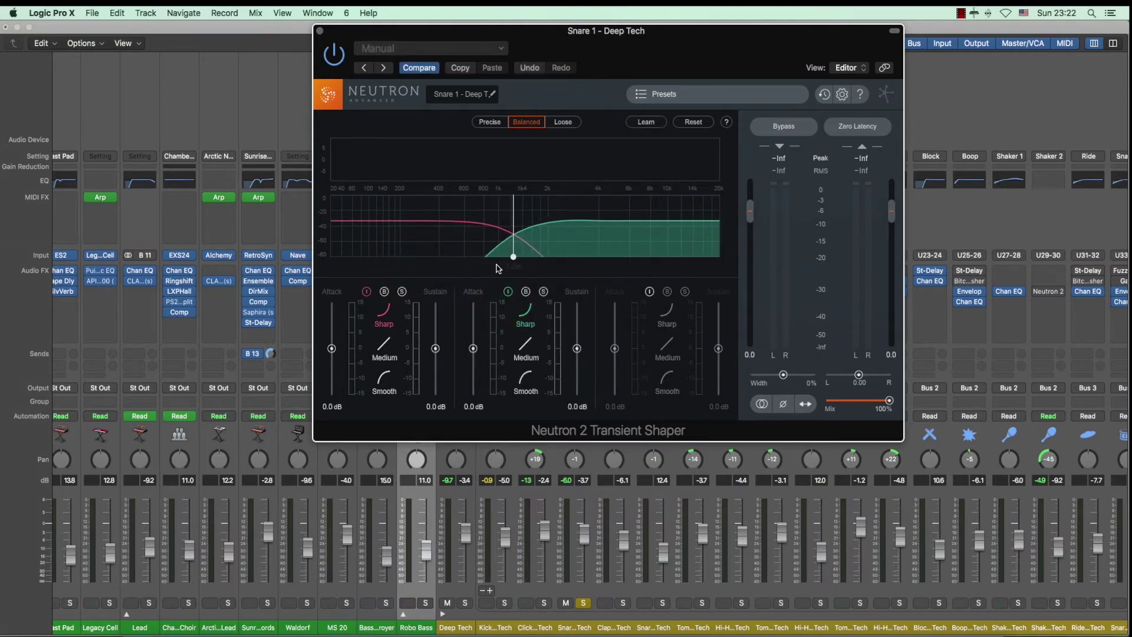
left_click(402, 294)
key("space")
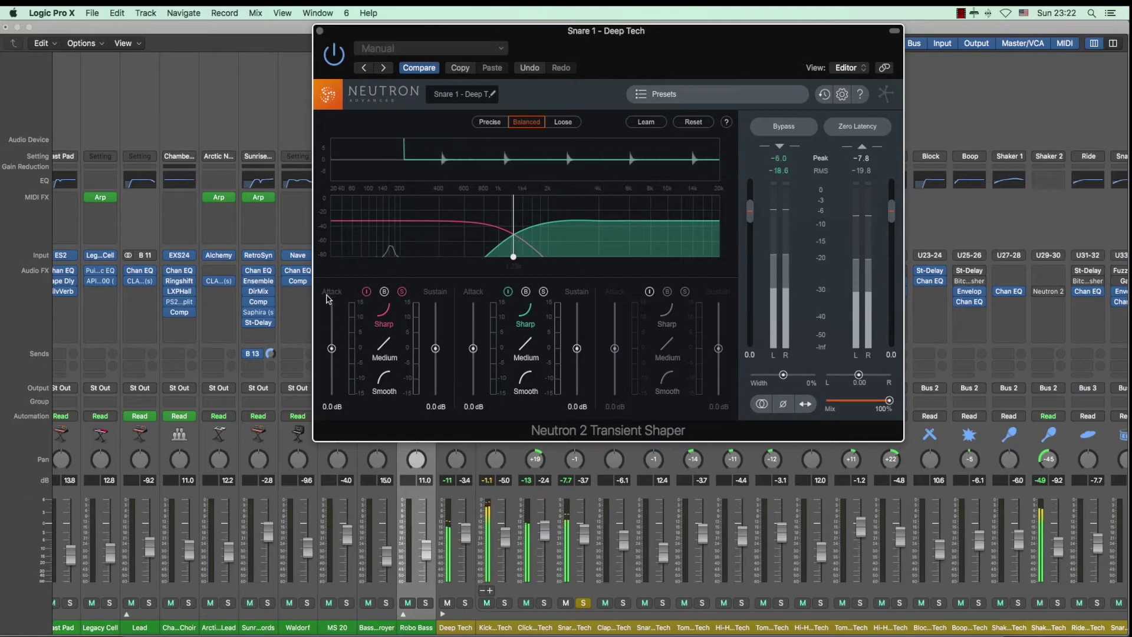
Set the low band's attack to -5.7 dB, compare the Medium and Smooth contours, keep Medium, and unsolo the band
left_click_drag(334, 354, 334, 369)
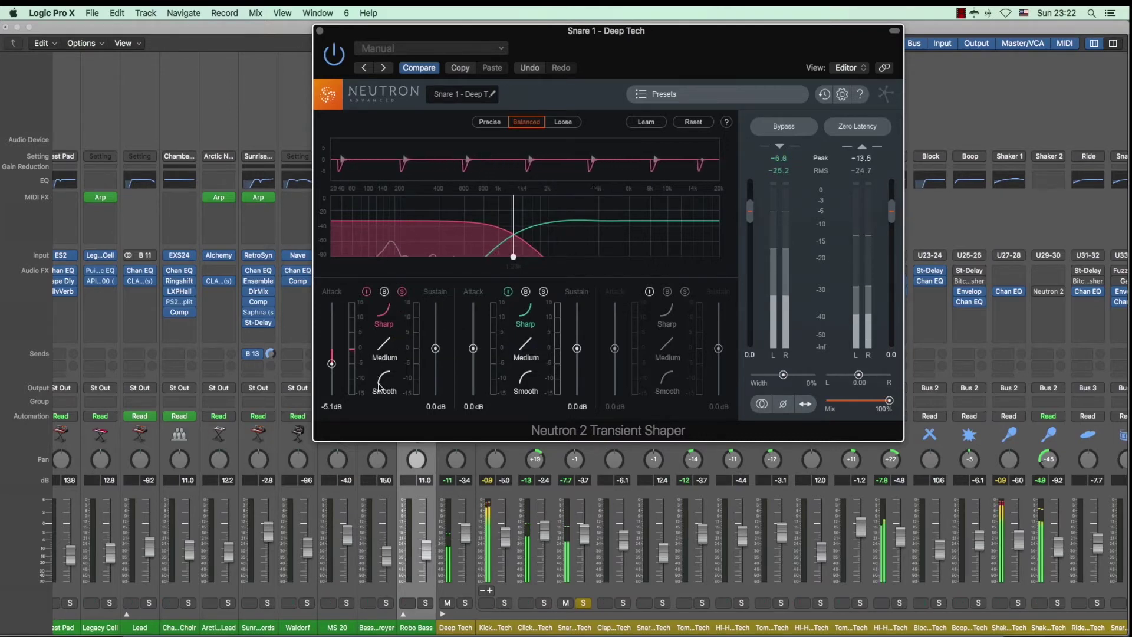
left_click(387, 347)
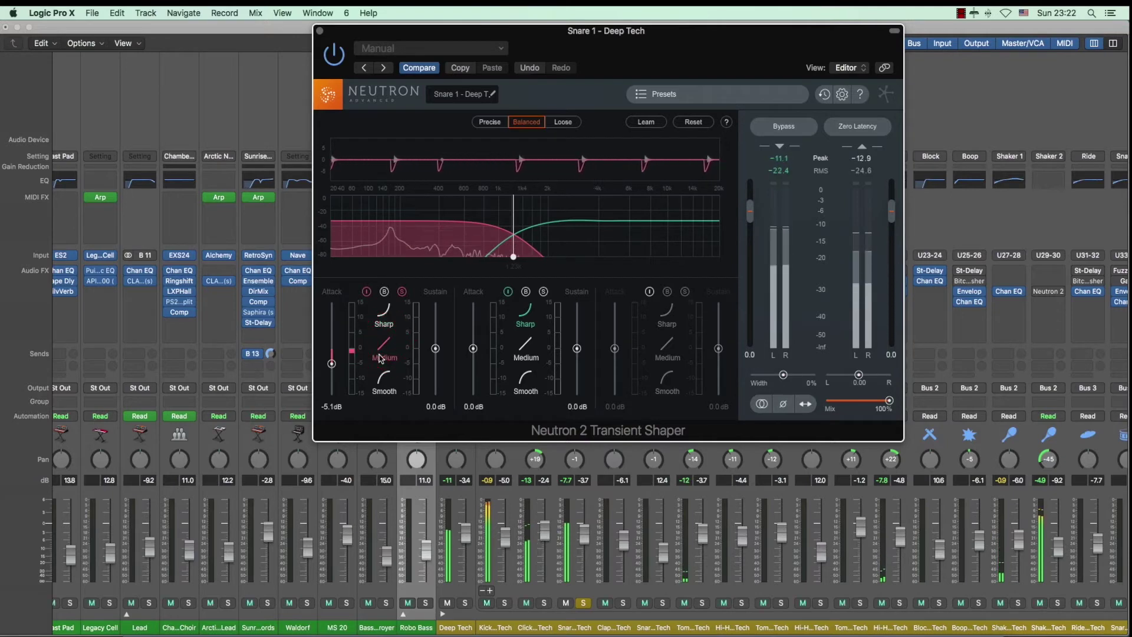
left_click(383, 380)
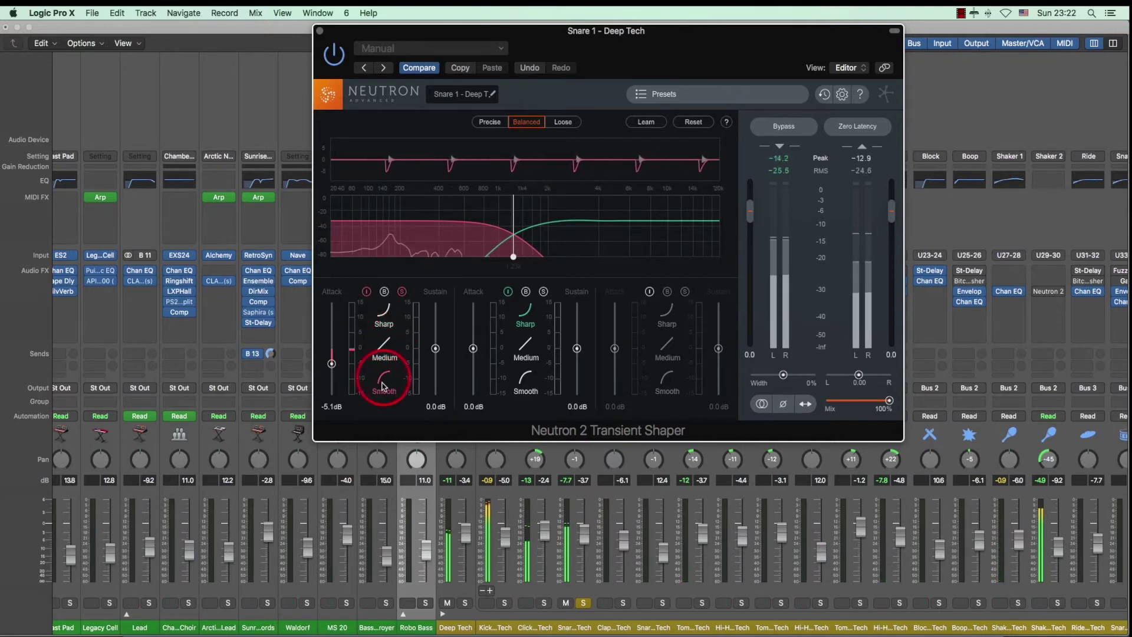
left_click(384, 345)
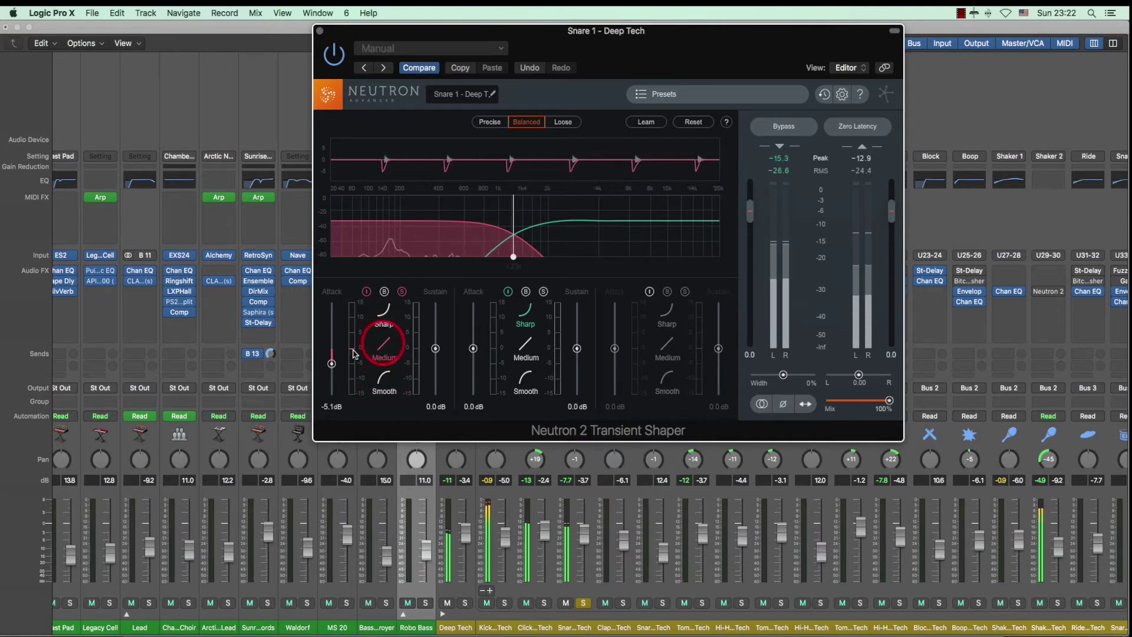
left_click(332, 366)
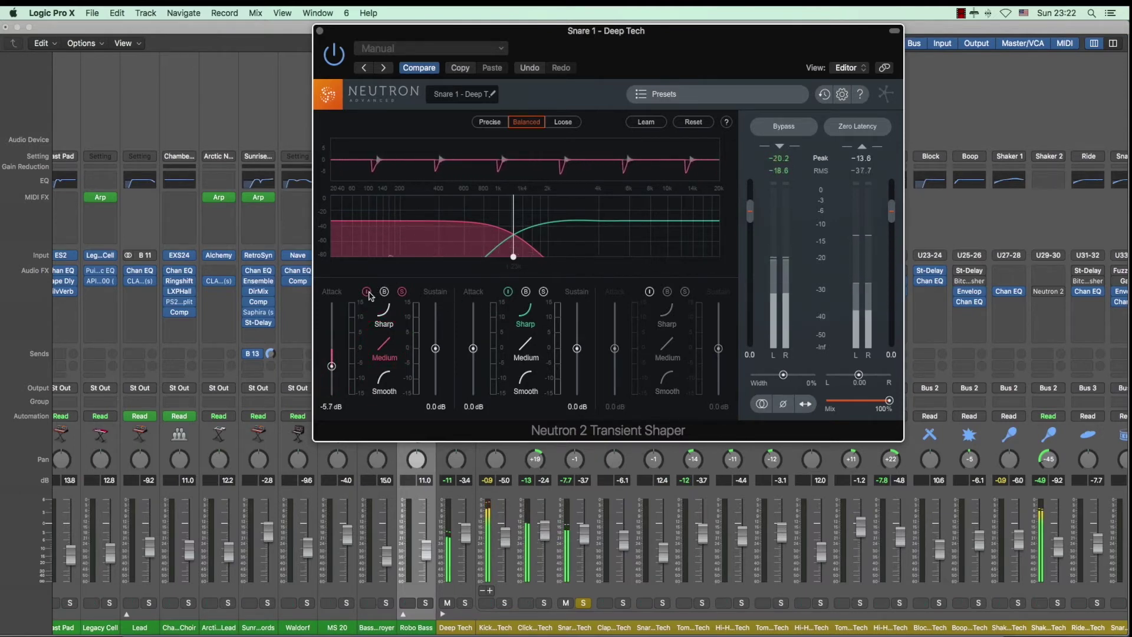
left_click(404, 292)
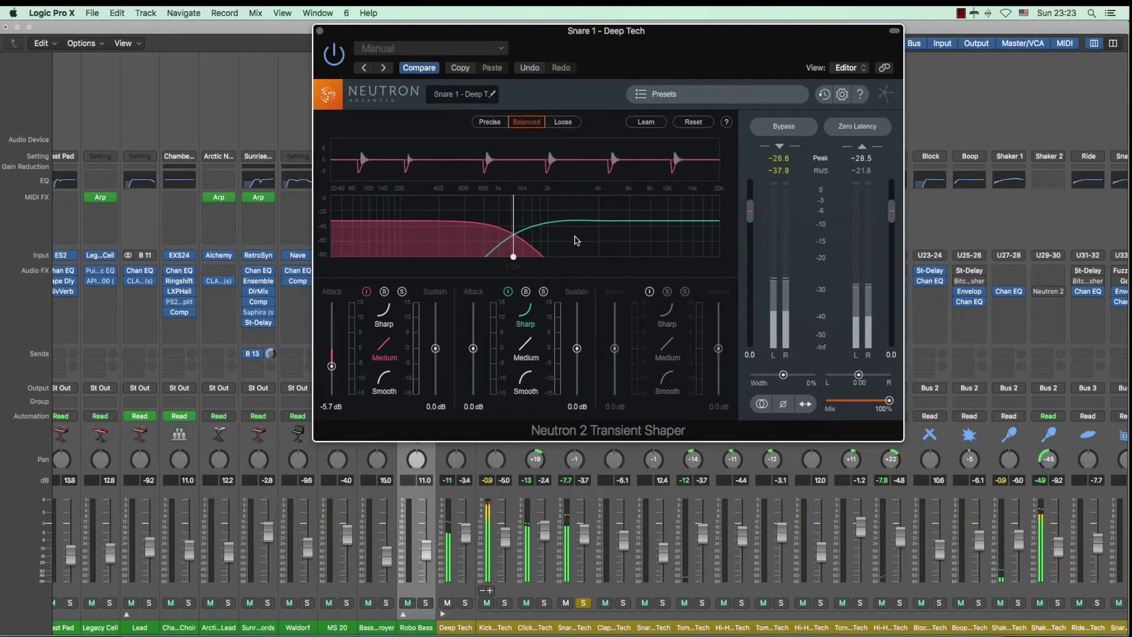
Set the high band's attack to 3.7 dB and its sustain to -6.9 dB while the snare plays
left_click(576, 240)
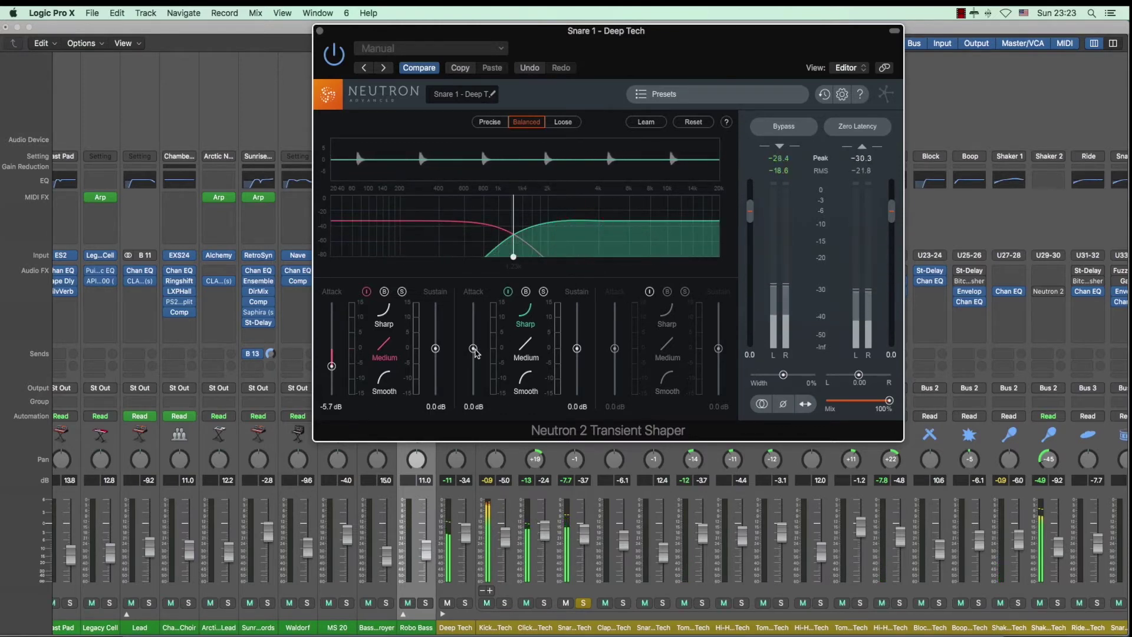
left_click_drag(475, 352, 477, 342)
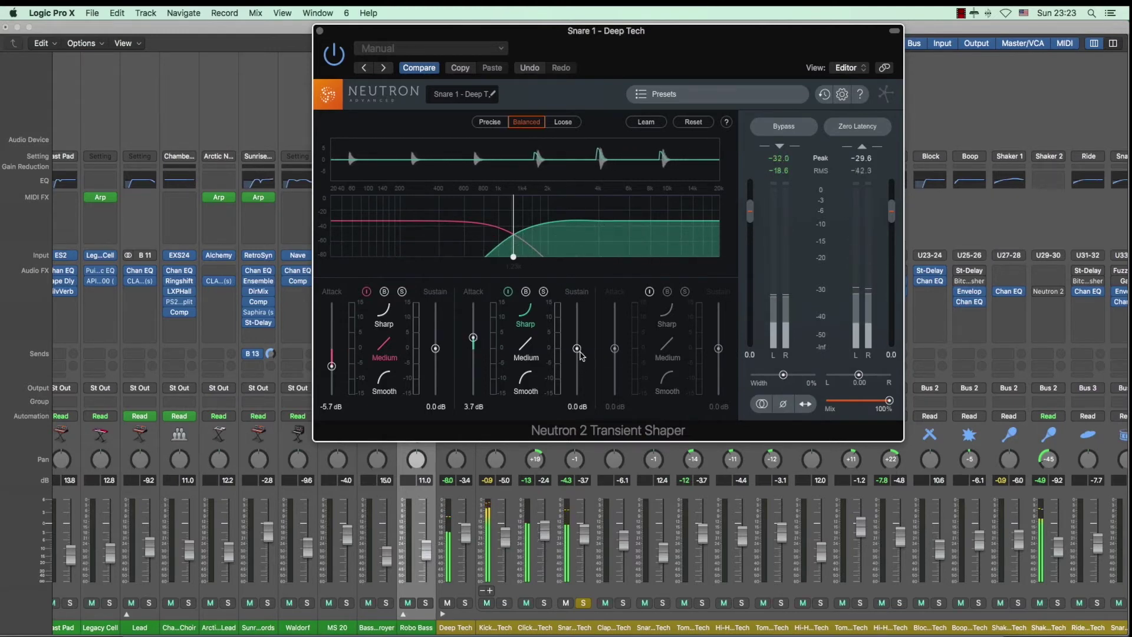
left_click(578, 351)
mouse_move(578, 356)
left_mouse_down()
mouse_move(579, 379)
mouse_move(578, 369)
left_mouse_up()
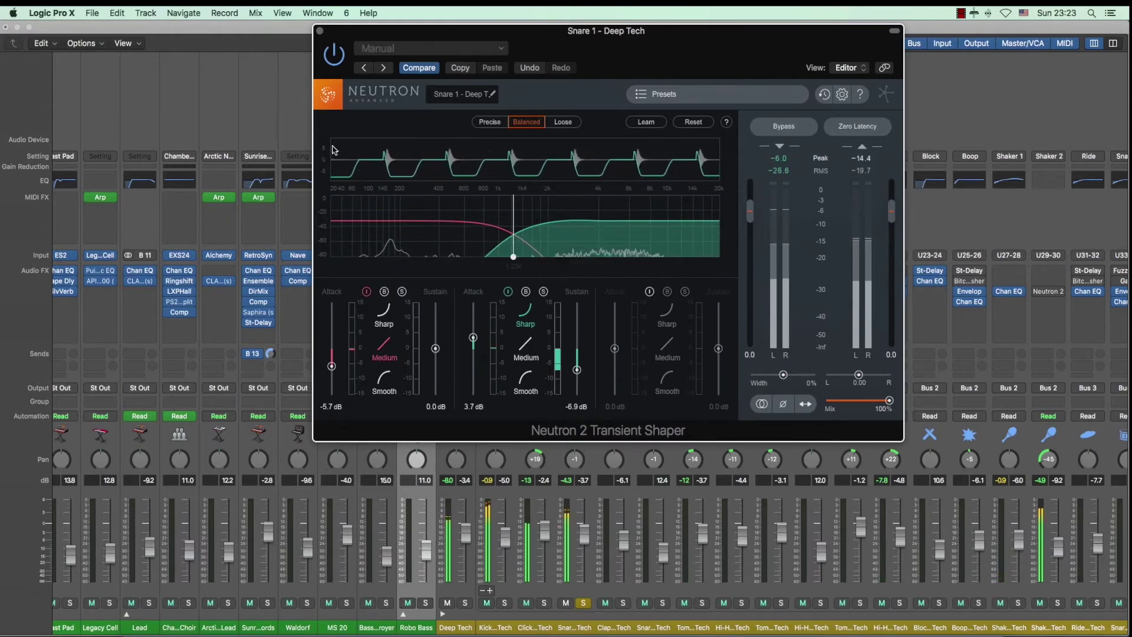
Compare the snare with the Transient Shaper bypassed and active, and set the low band's attack to -2.1 dB
left_click(779, 128)
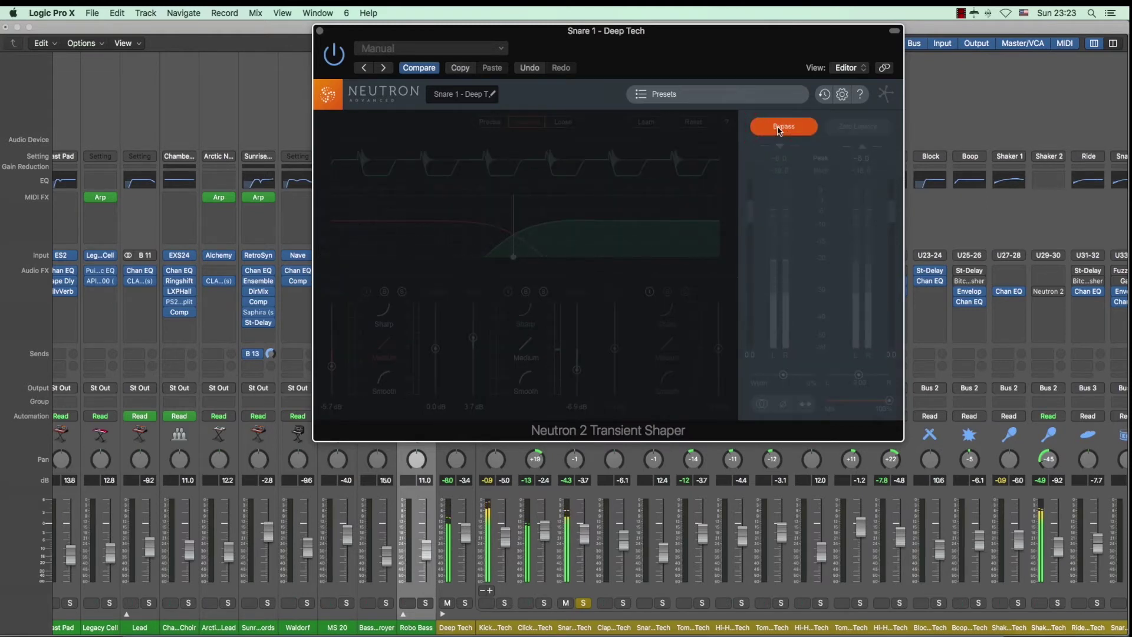
left_click(778, 127)
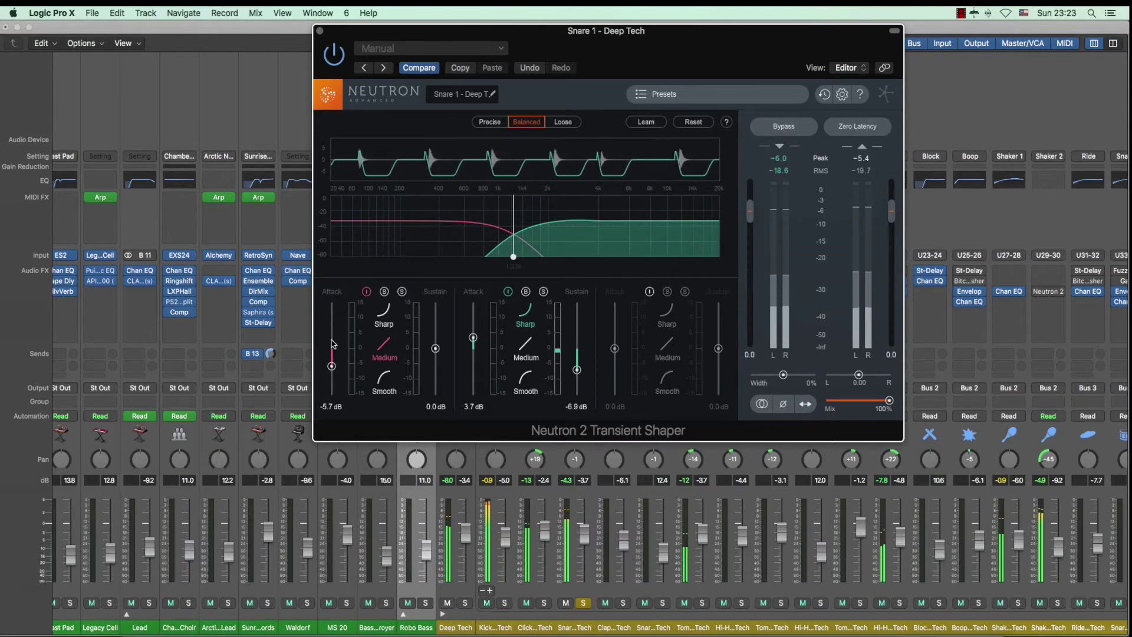
left_click_drag(331, 366, 331, 355)
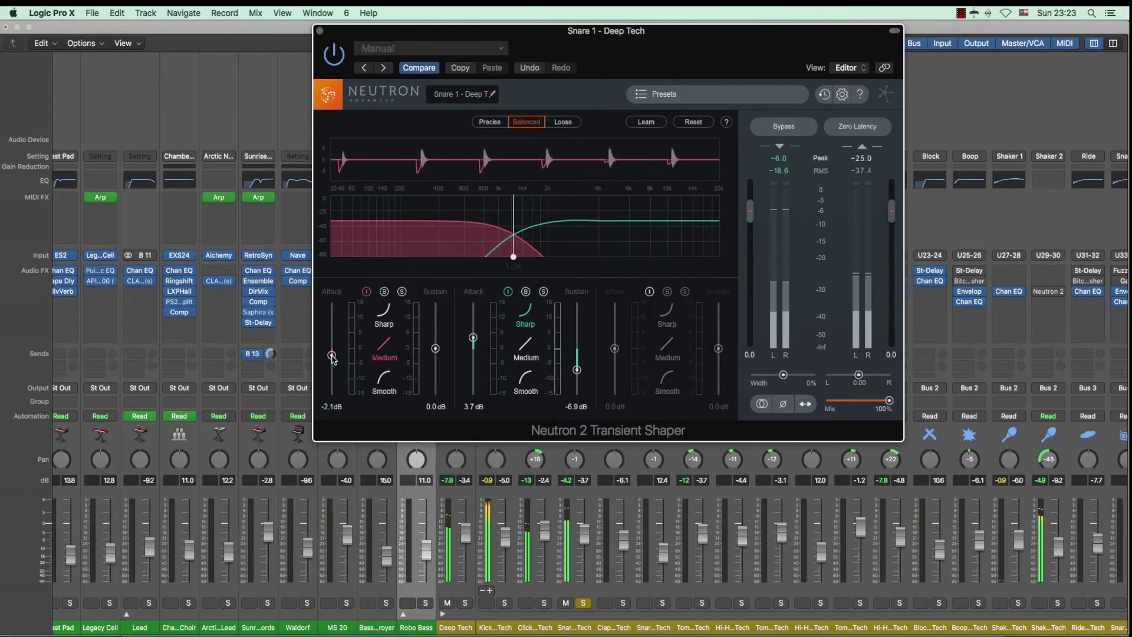
Mute the Click channel, solo Kick 1 alongside the snare, and lower the Snare 1 fader to -4.3 dB
left_click(319, 31)
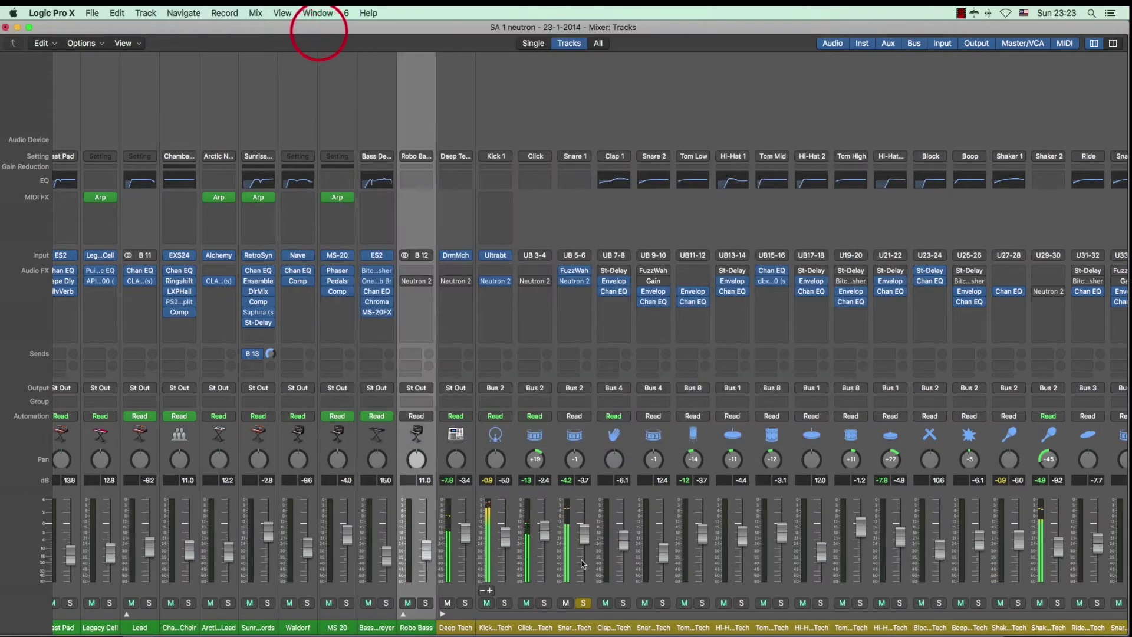
left_click(527, 603)
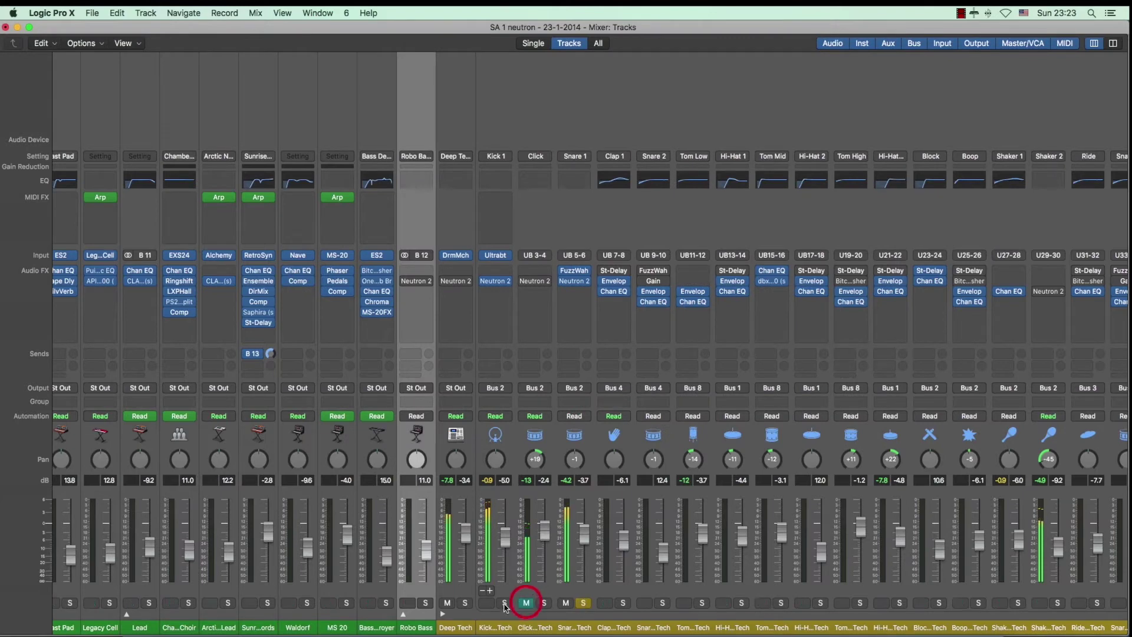
left_click(504, 603)
left_click(584, 538)
left_click_drag(584, 538, 584, 536)
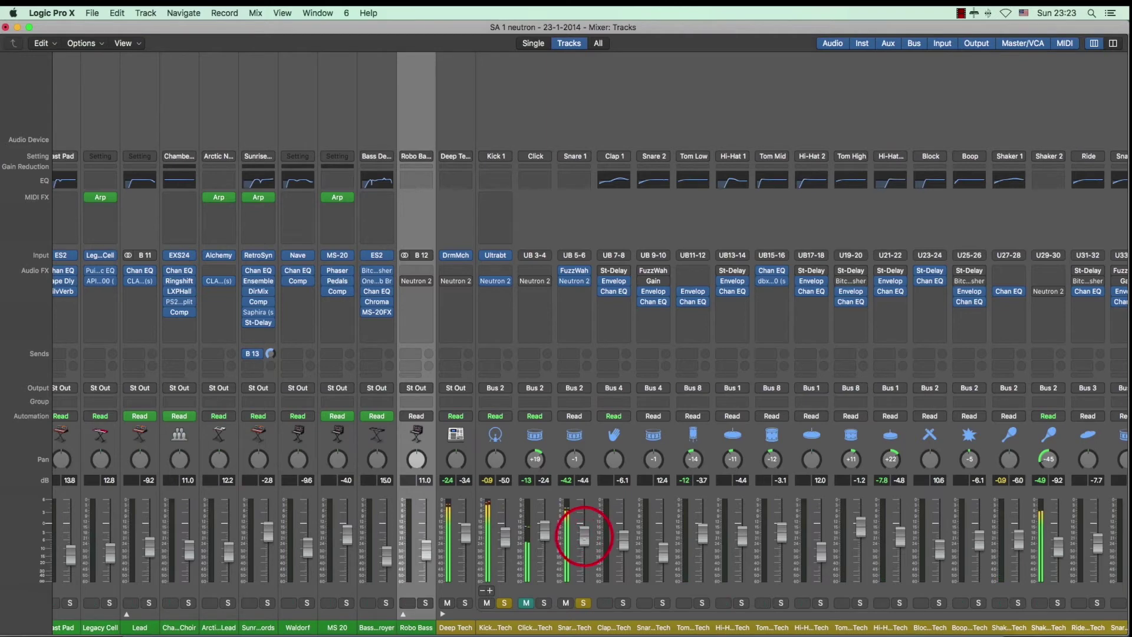
Insert a stereo Neutron 2 Equalizer in the next free effect slot of Snare 1 and play the track through it
left_click(587, 293)
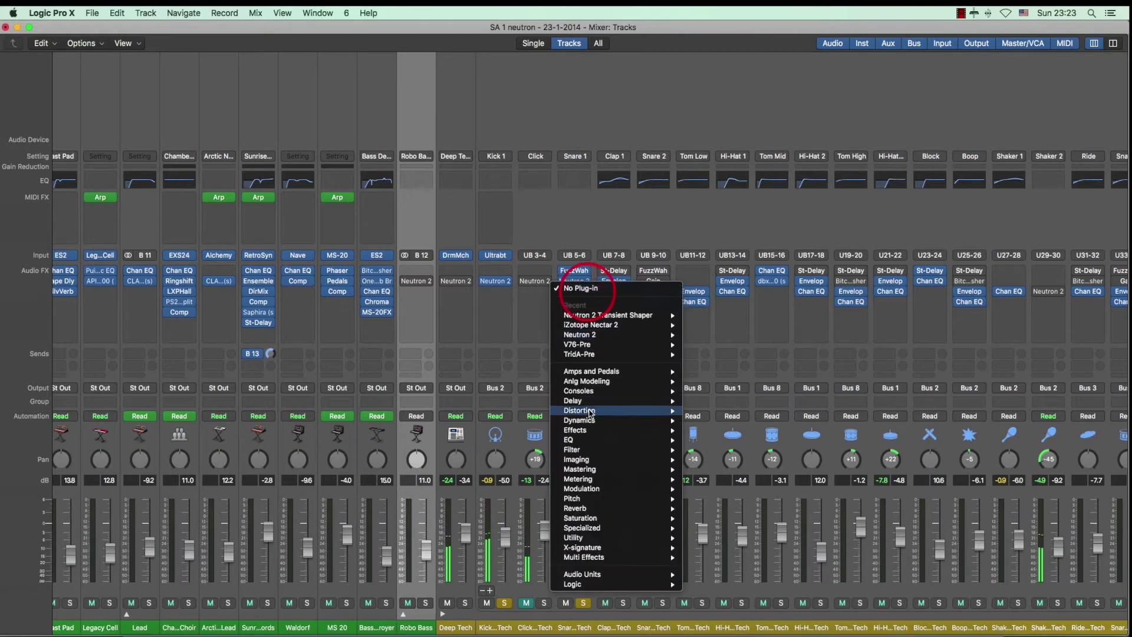
mouse_move(609, 575)
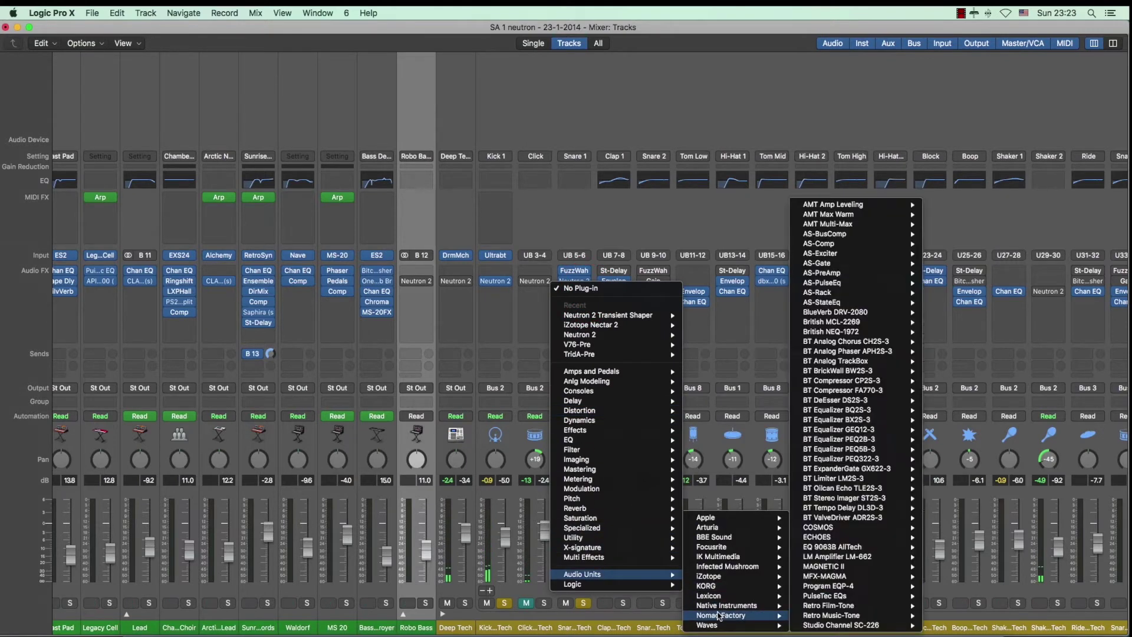
mouse_move(712, 577)
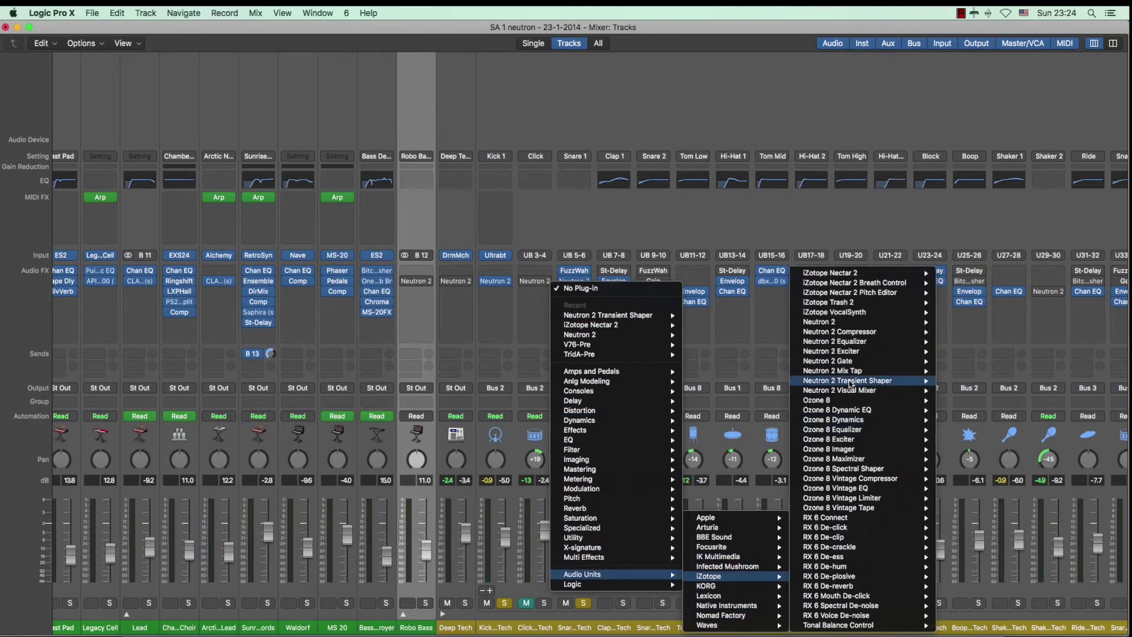
mouse_move(859, 345)
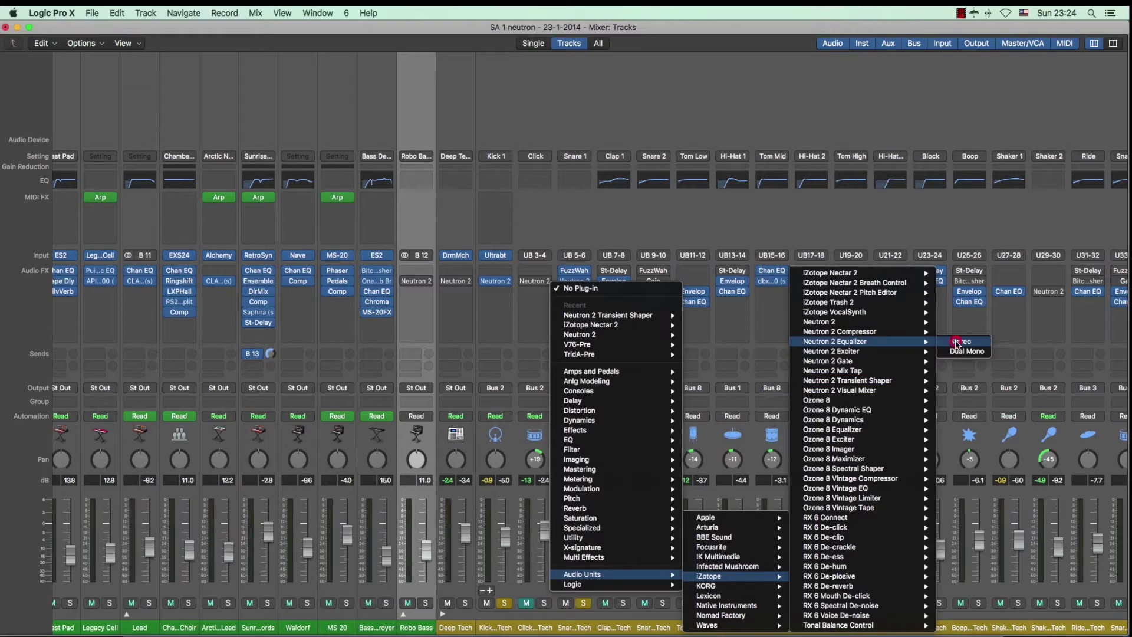
left_click(956, 342)
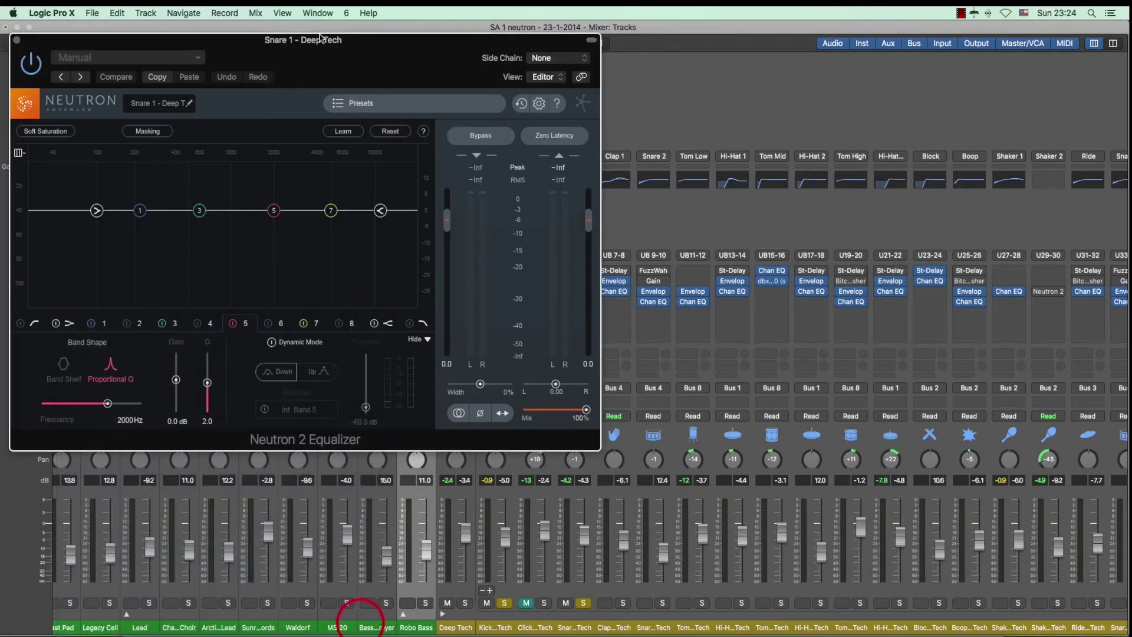
left_click_drag(321, 36, 607, 67)
key("space")
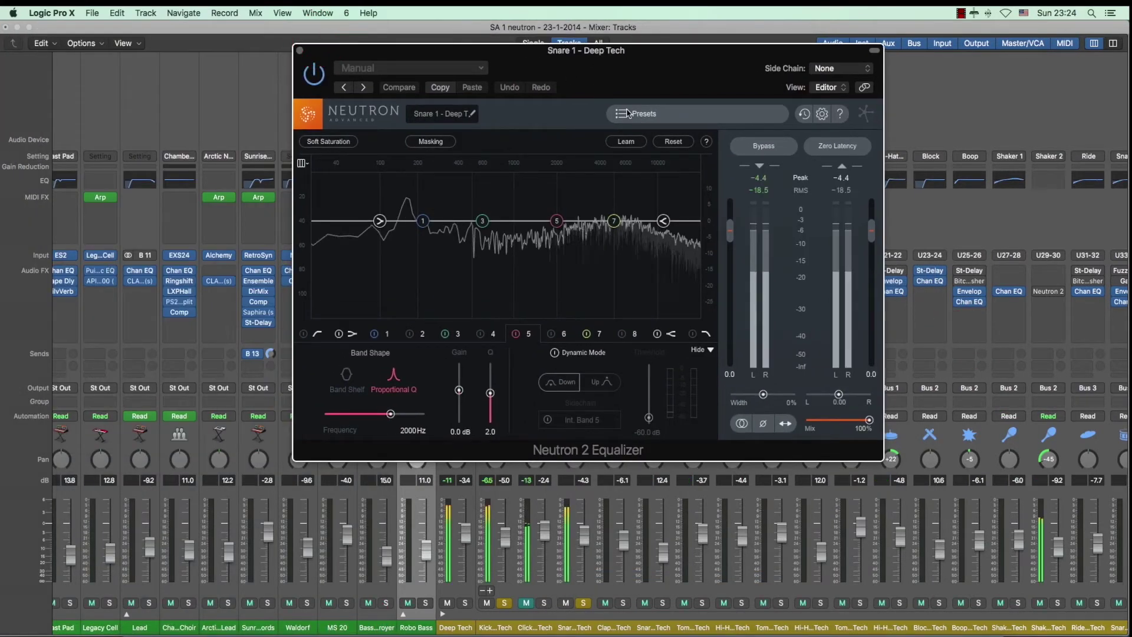
Enable the snare equalizer's low-pass filter with a 24 dB slope at 9742 Hz
left_click(693, 334)
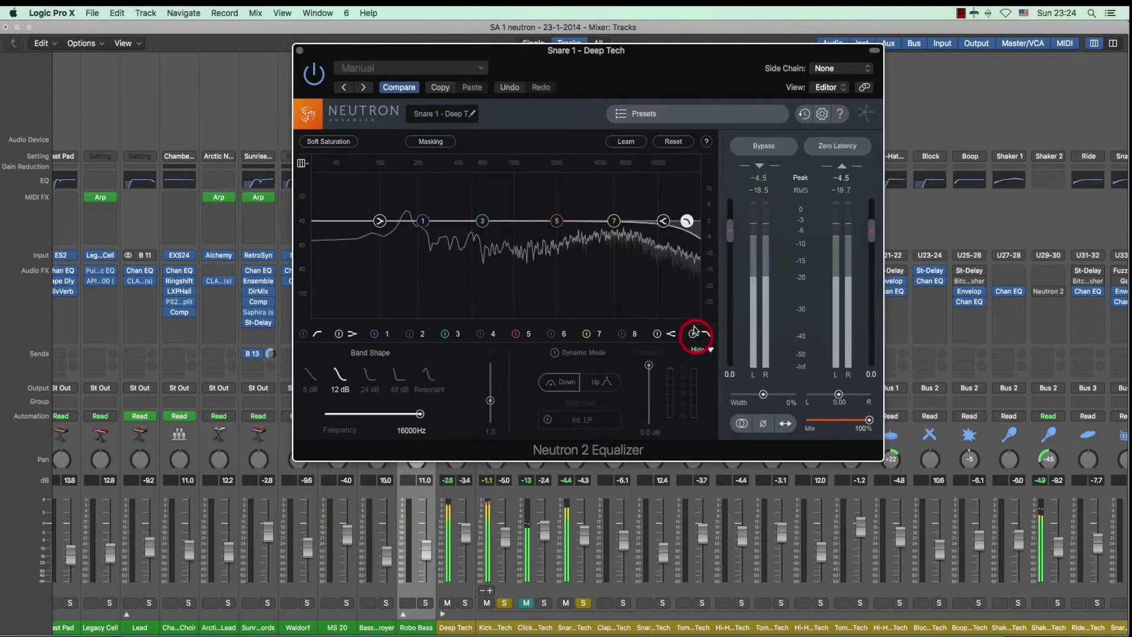
left_click(678, 222)
left_click_drag(678, 223, 638, 223)
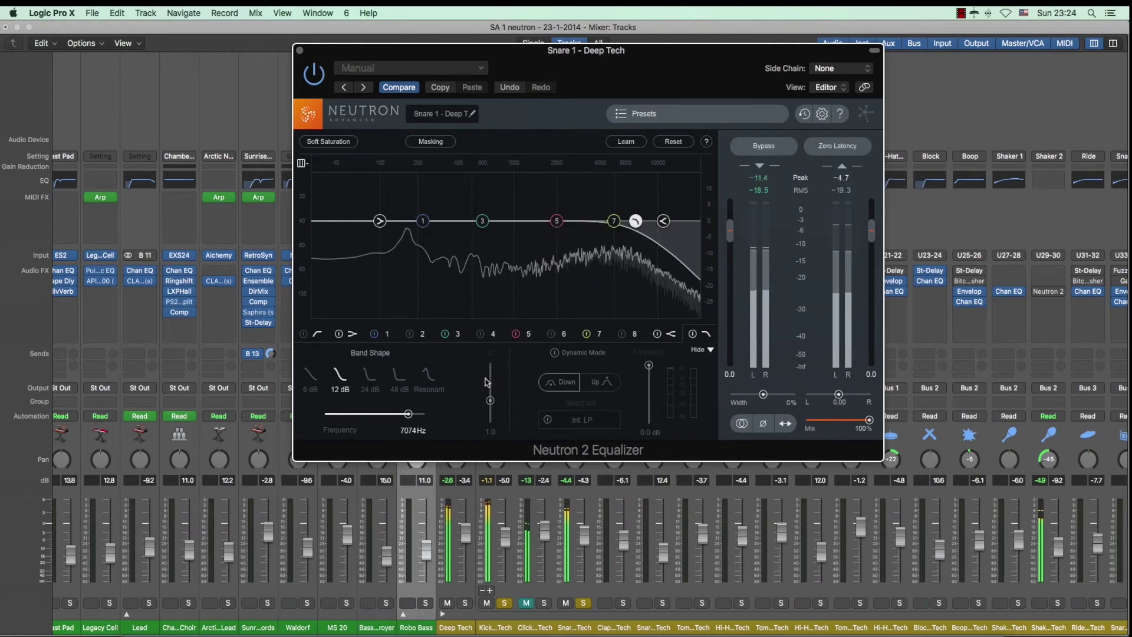
left_click(375, 391)
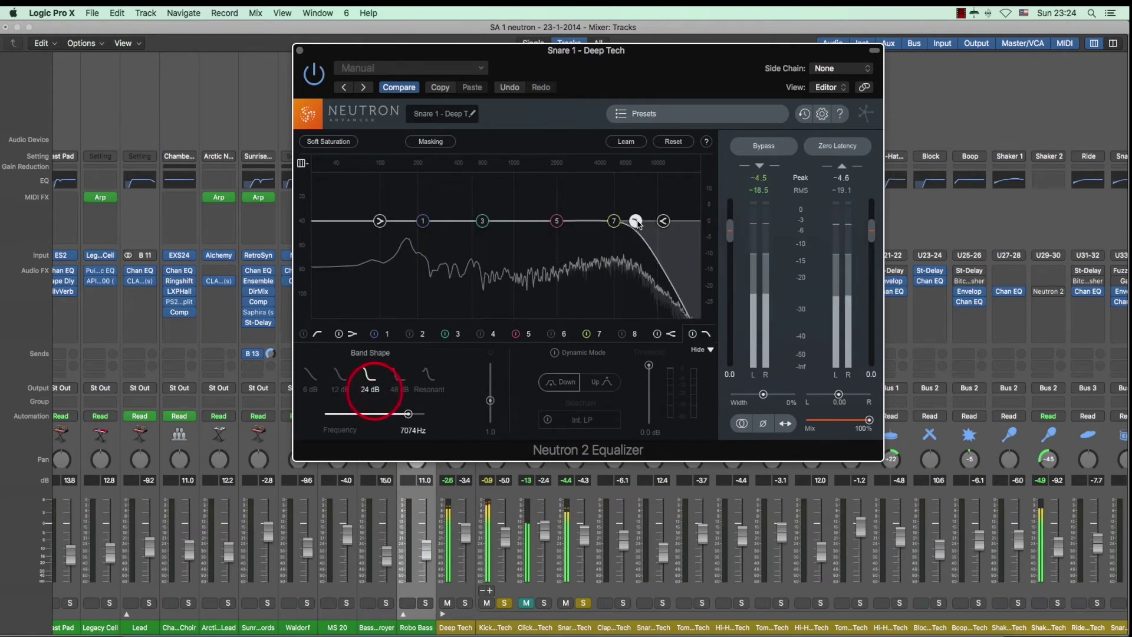
left_click_drag(635, 222, 658, 224)
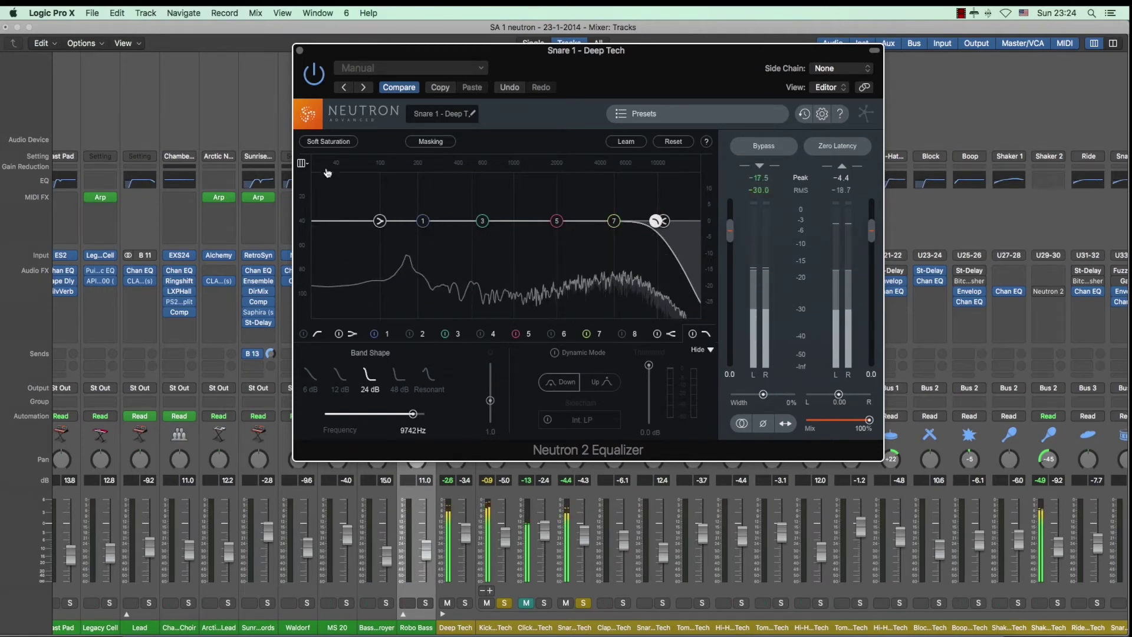
Enable the snare equalizer's high-pass filter at 304 Hz and close the plug-in
left_click(303, 334)
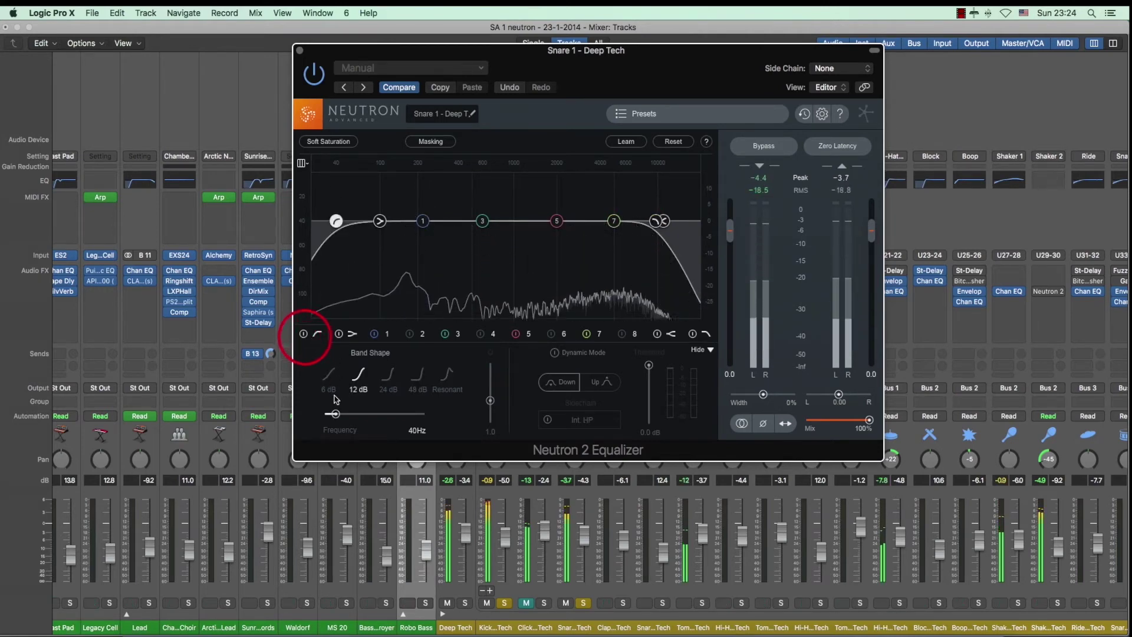
left_click_drag(327, 414, 366, 419)
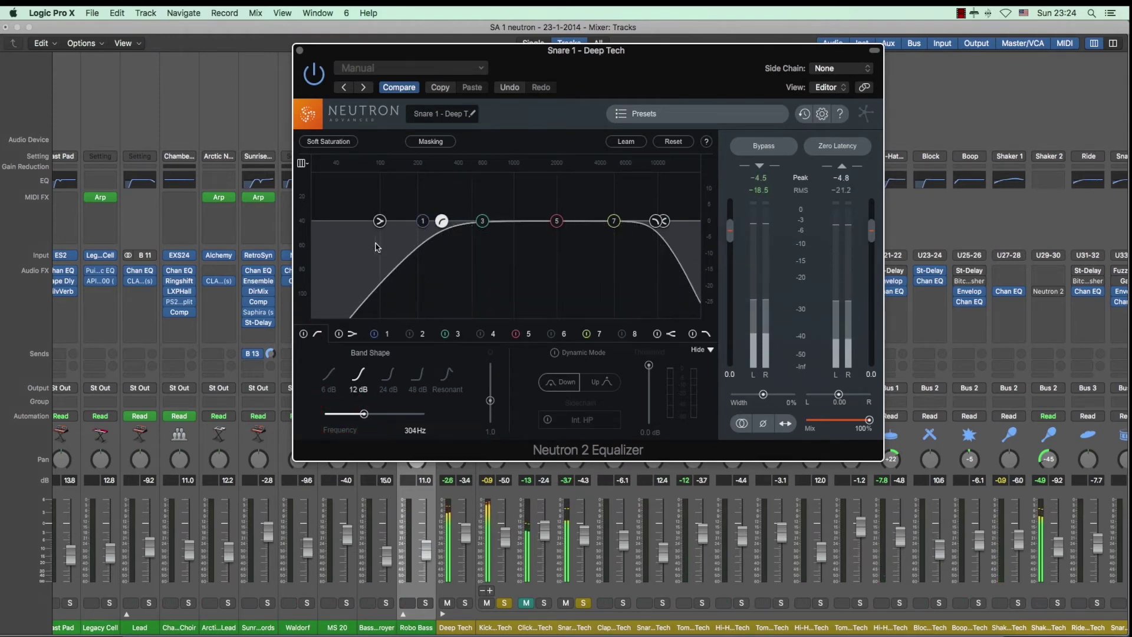
left_click(299, 50)
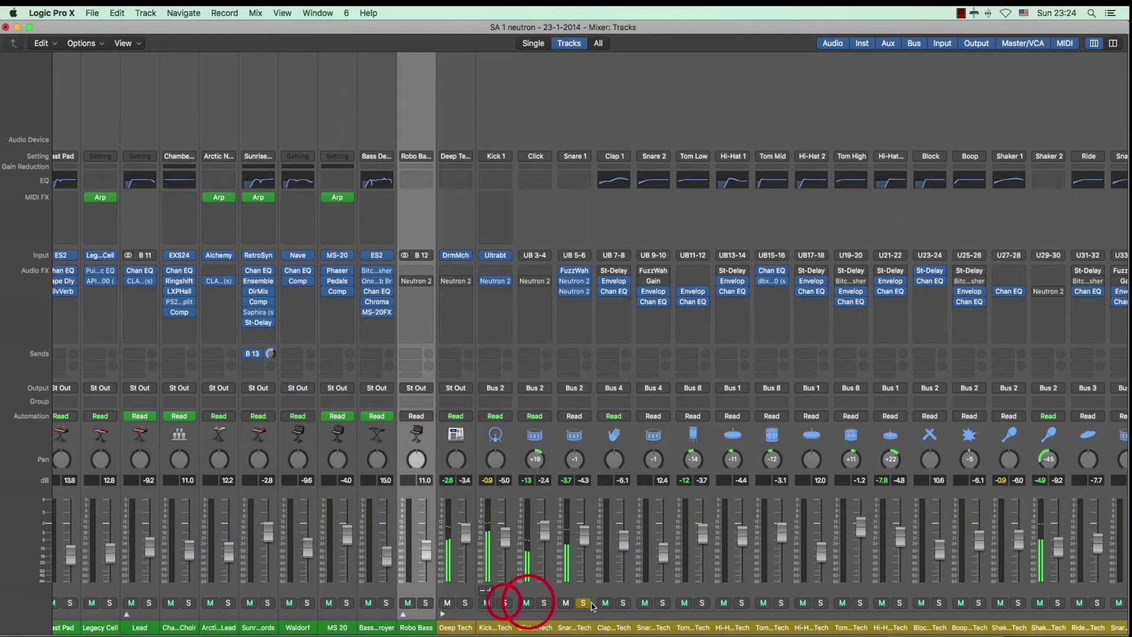
Switch the solo from Kick 1 and Snare 1 to Robo Bass and turn off Compressor 1 in its Neutron 2
left_click(504, 603)
left_click(583, 603)
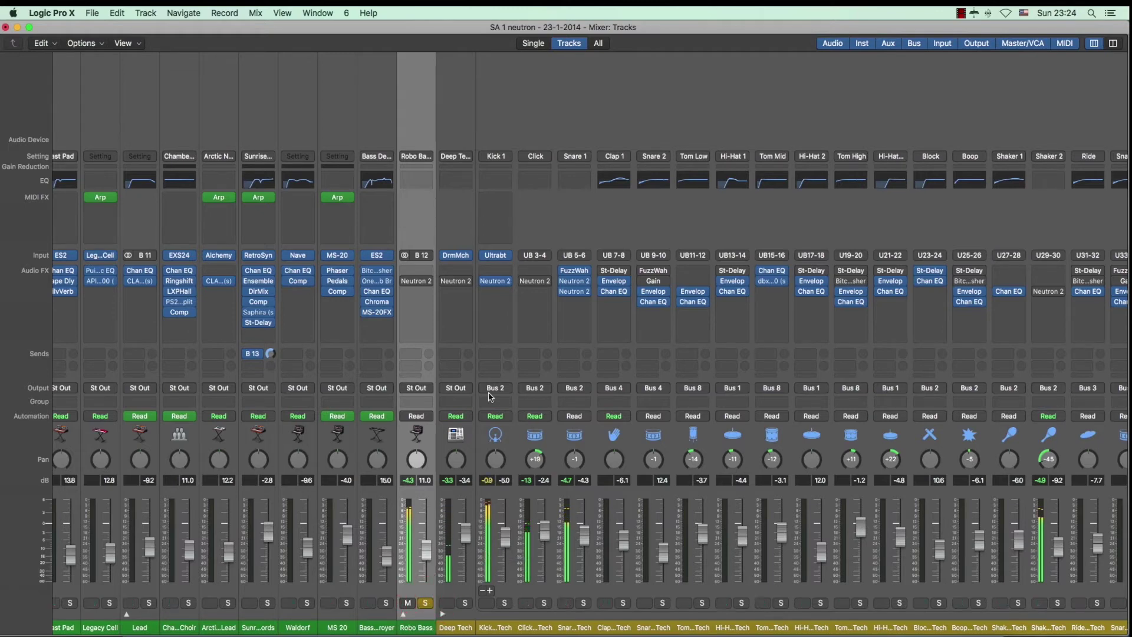
left_click(405, 283)
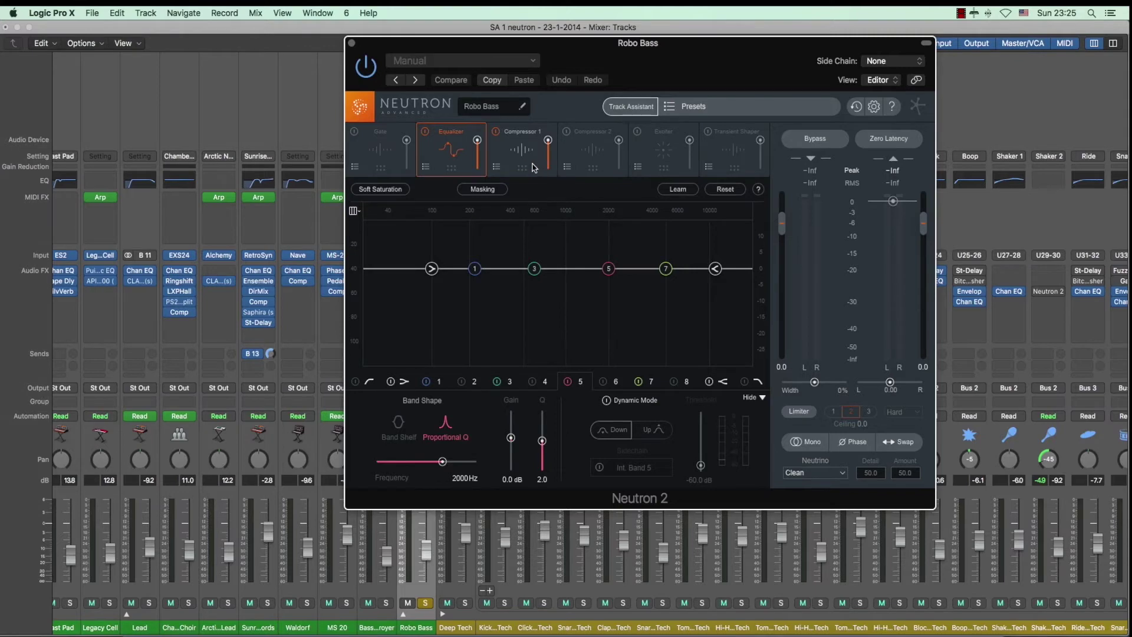
left_click(446, 148)
left_click(505, 140)
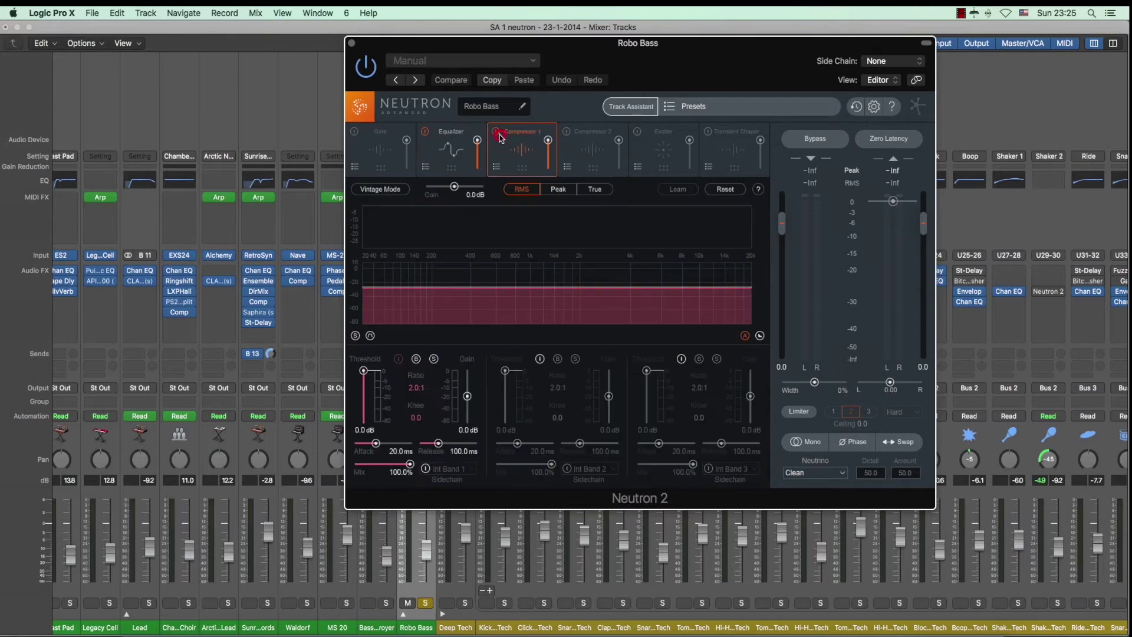
left_click(454, 152)
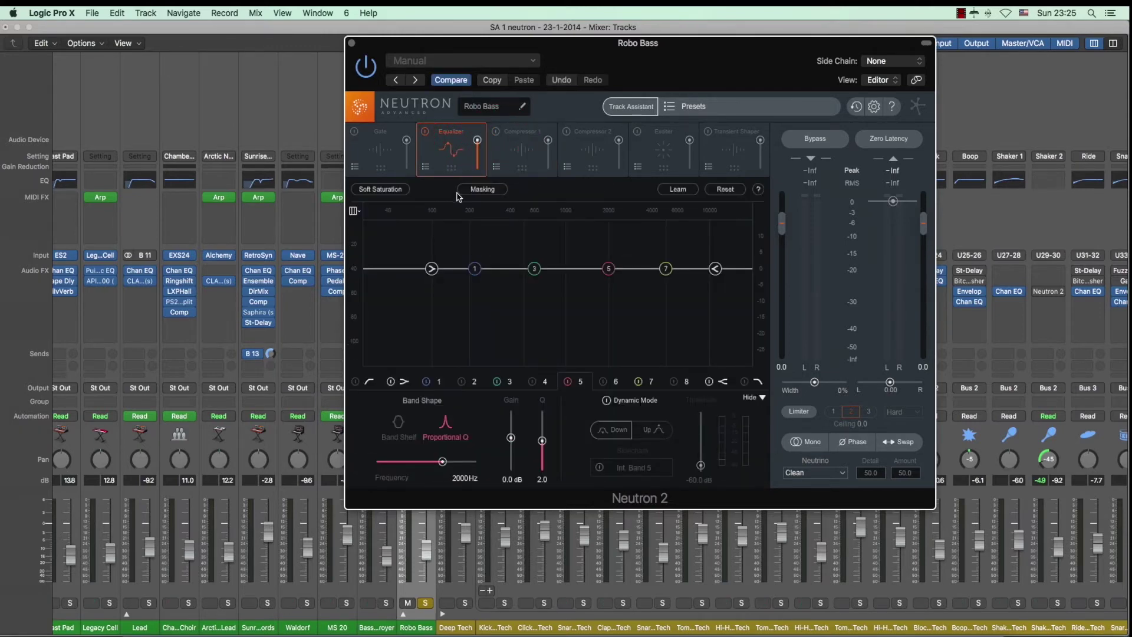
During playback, boost Robo Bass's low shelf 2.8 dB at 75 Hz and cut band 3 by 5.9 dB at 392 Hz
key("space")
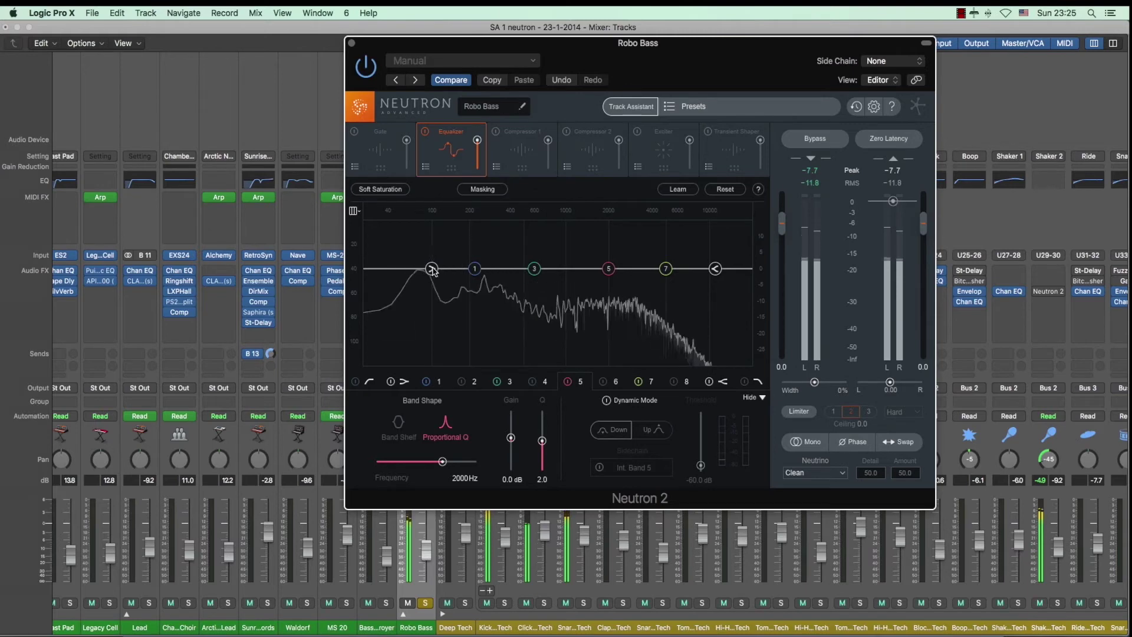
left_click_drag(435, 270, 417, 261)
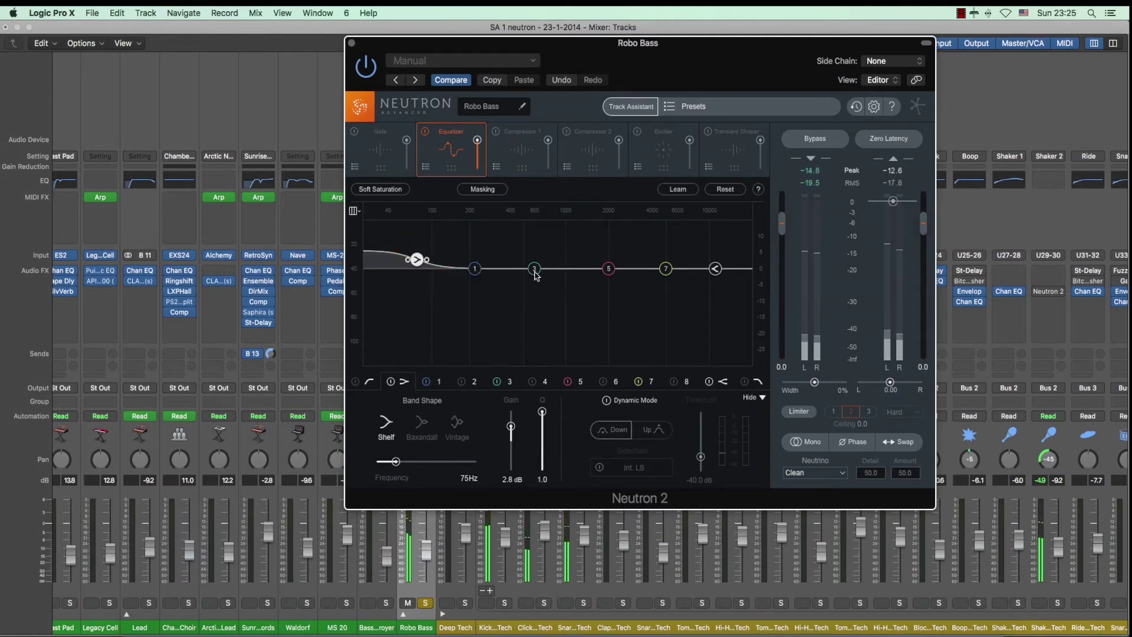
left_click_drag(537, 274, 510, 290)
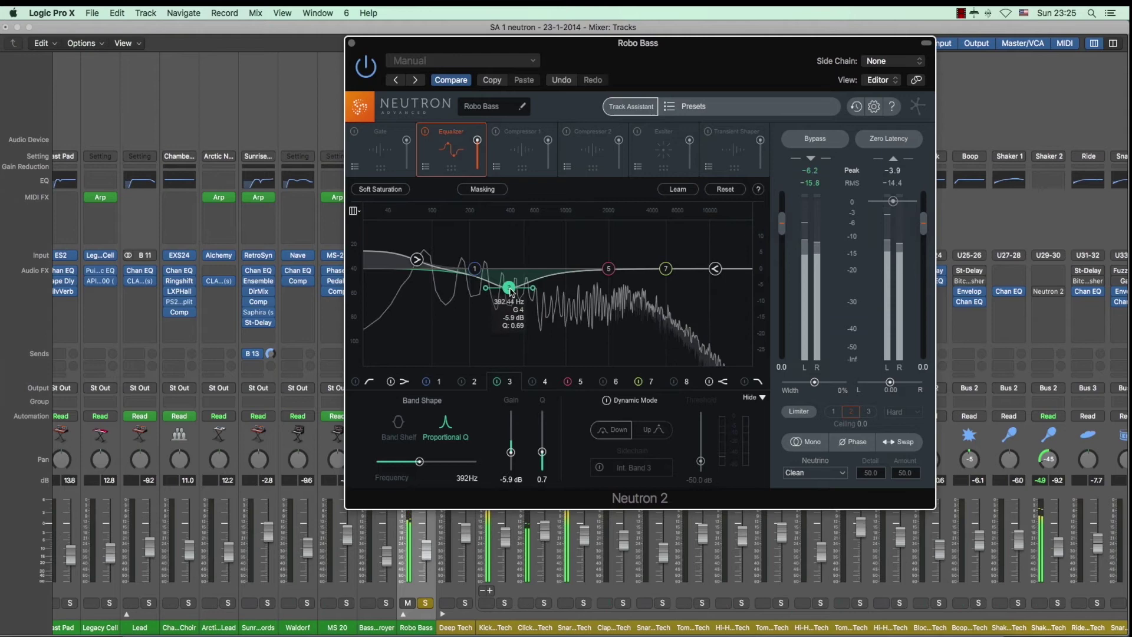
Turn on Dynamic Mode for band 3 of the bass equalizer with a -31.6 dB threshold, and close the plug-in
left_click(608, 401)
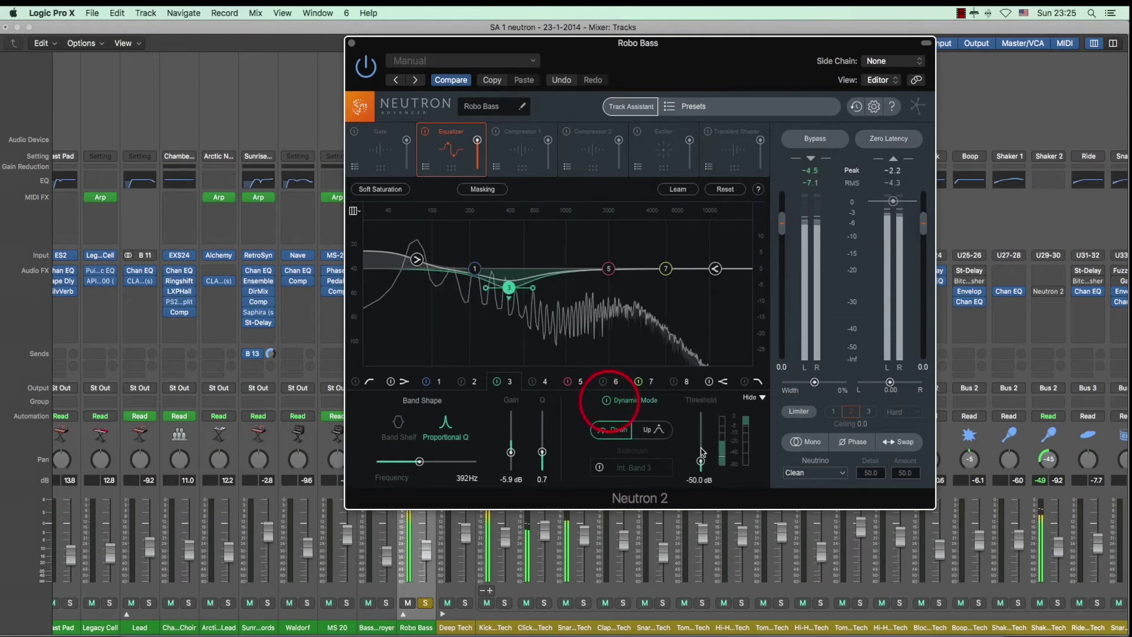
left_click_drag(700, 461, 707, 454)
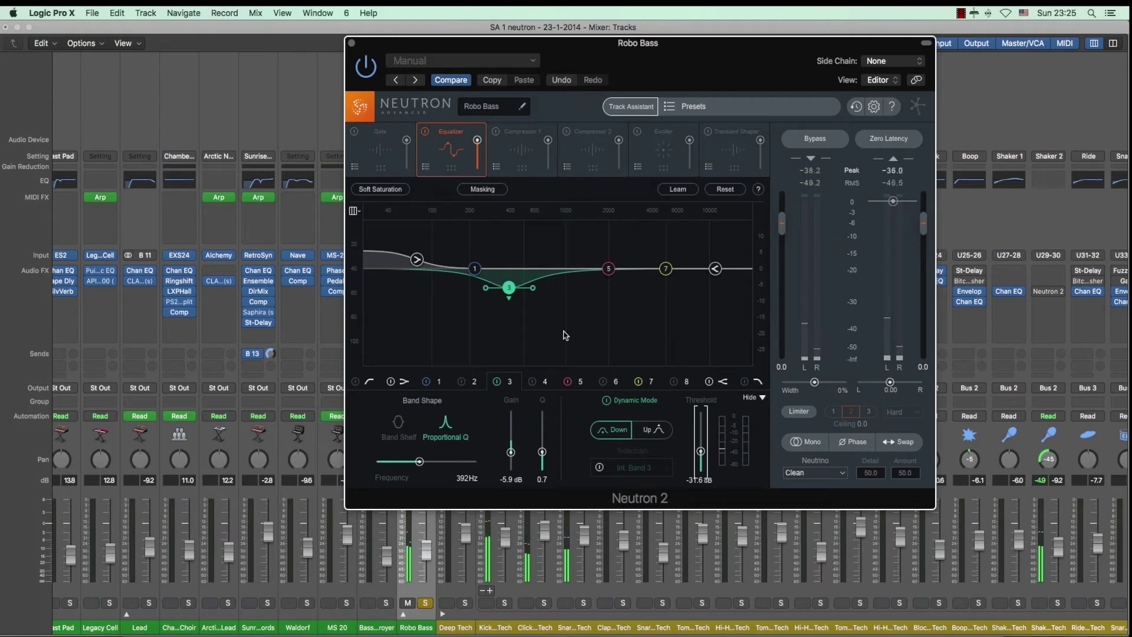
left_click(352, 44)
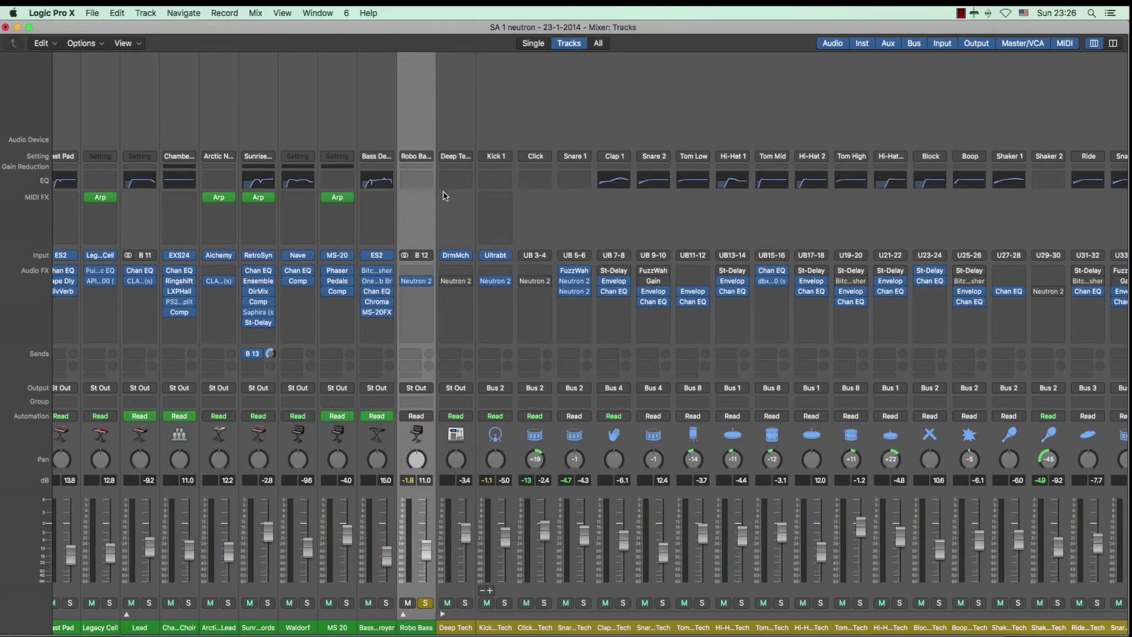
Solo Kick 1 together with Robo Bass, start playback, and open the kick's Neutron 2
mouse_move(494, 290)
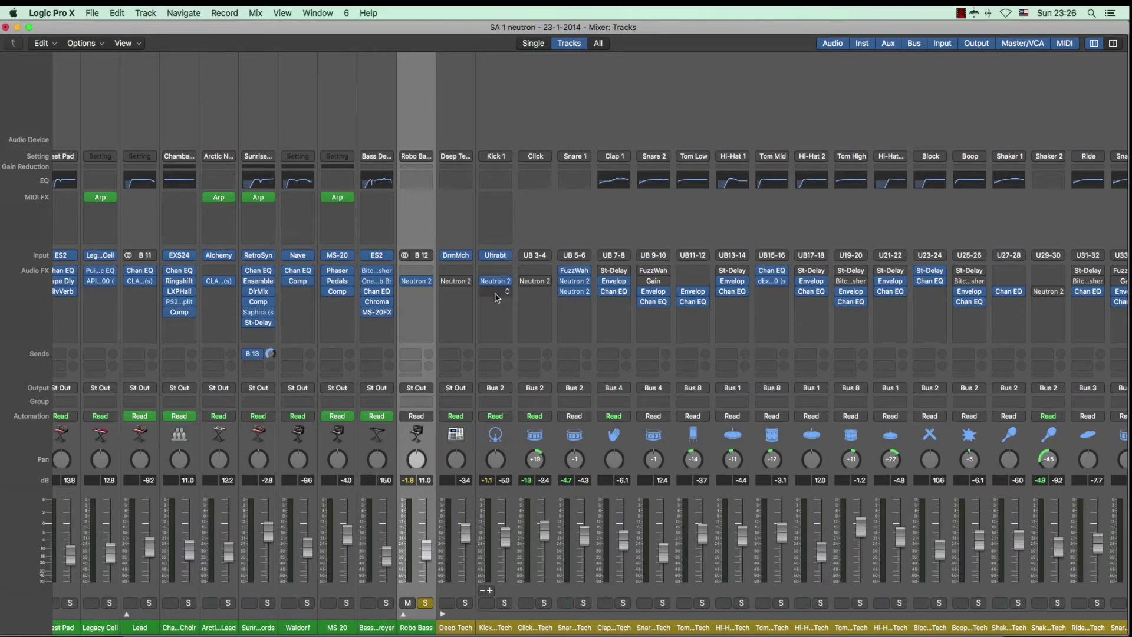
left_click(505, 603)
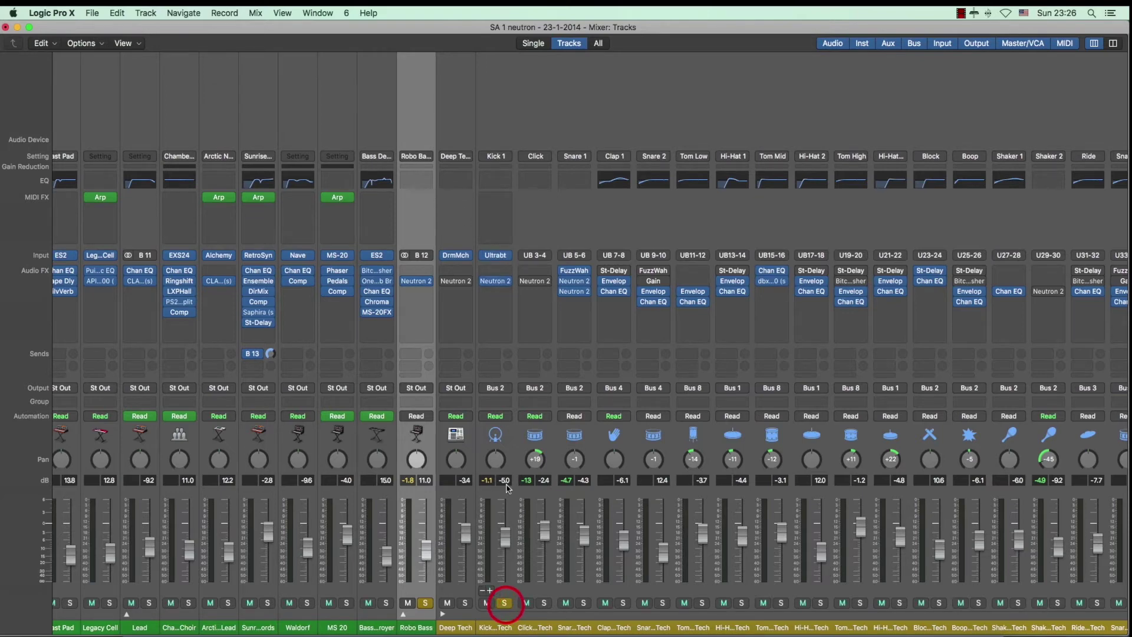
key("space")
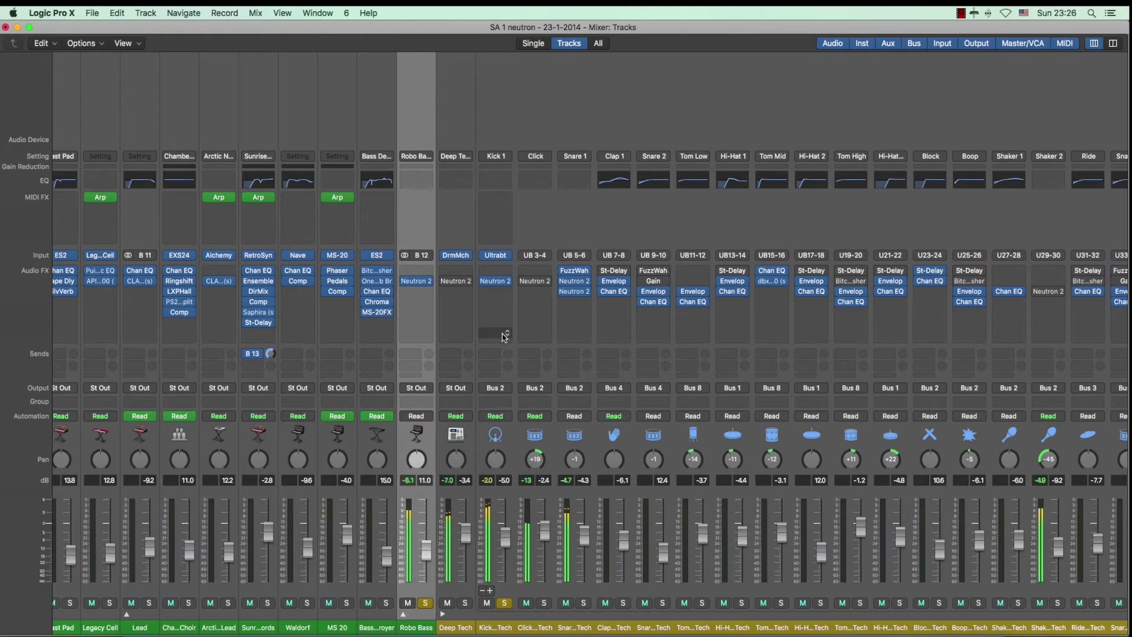
left_click(496, 283)
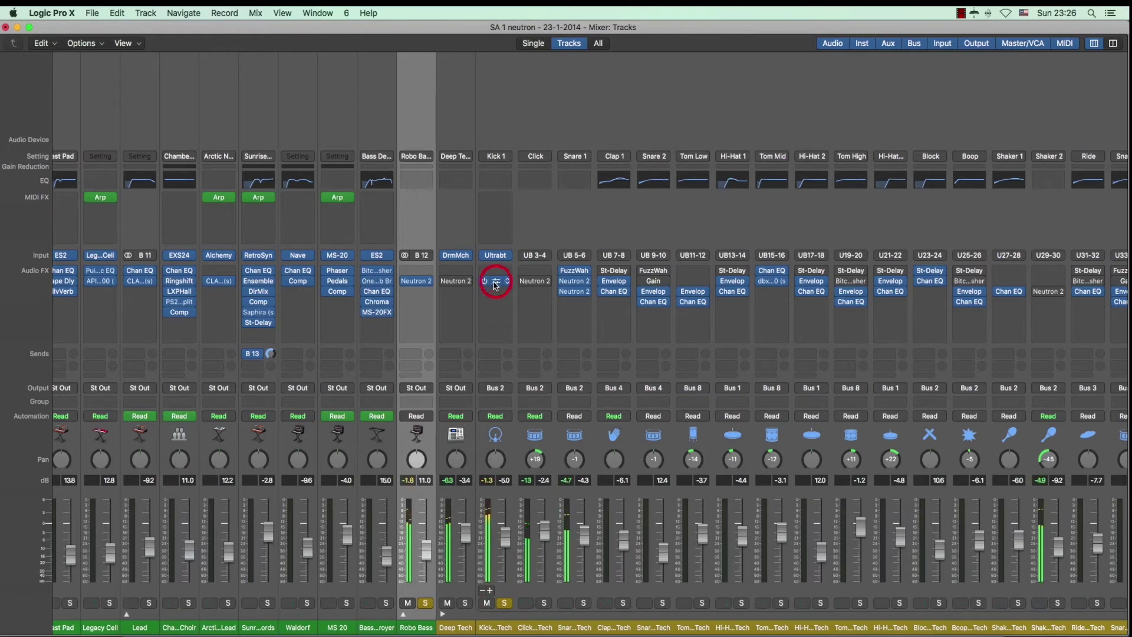
left_click_drag(489, 35, 562, 27)
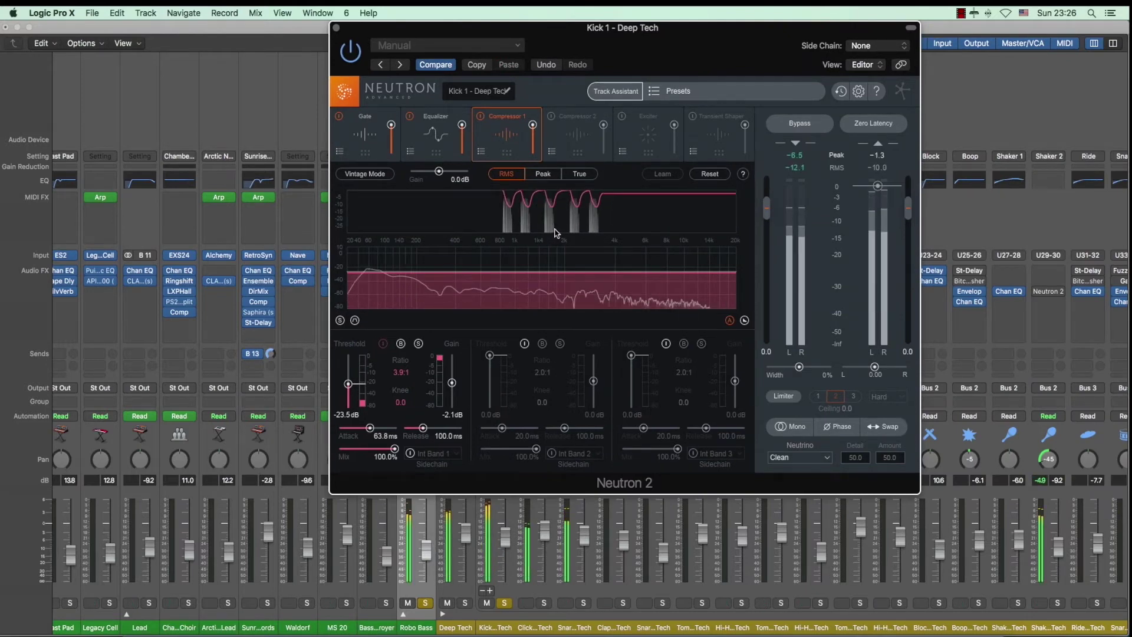
Turn on Masking in the kick's Equalizer and choose Robo Bass as the track to compare against
left_click(435, 137)
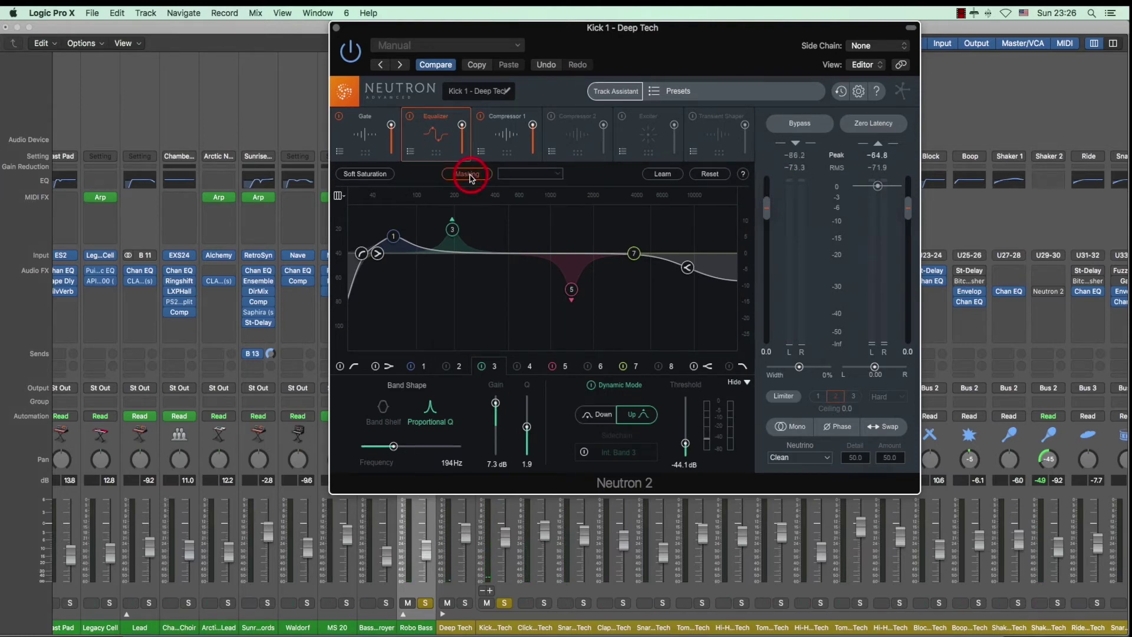
left_click(470, 177)
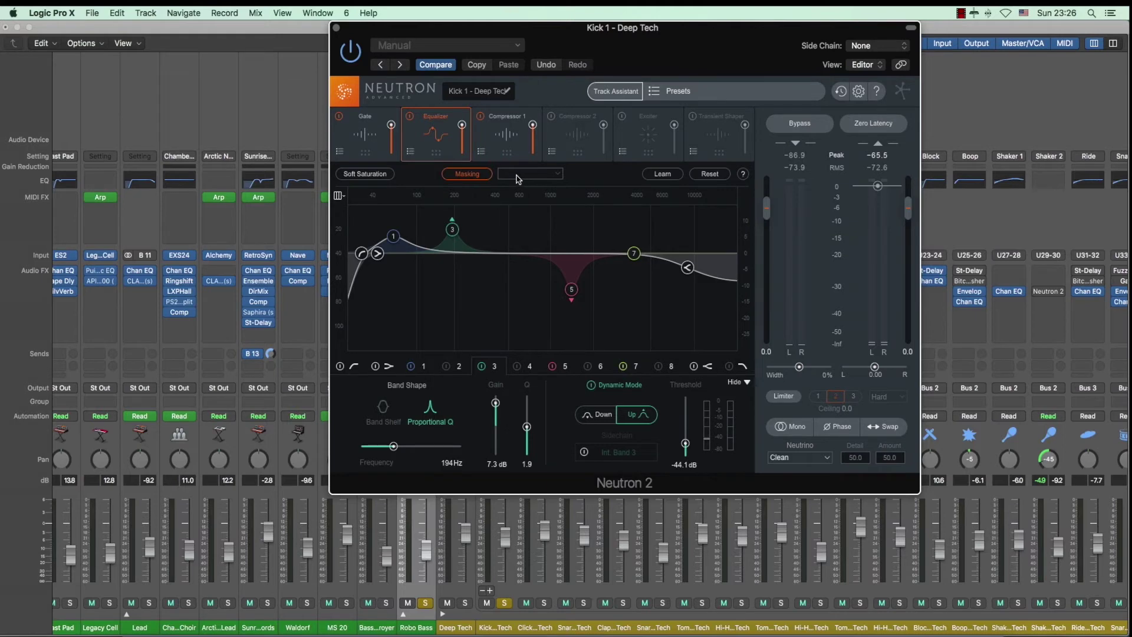
left_click(557, 174)
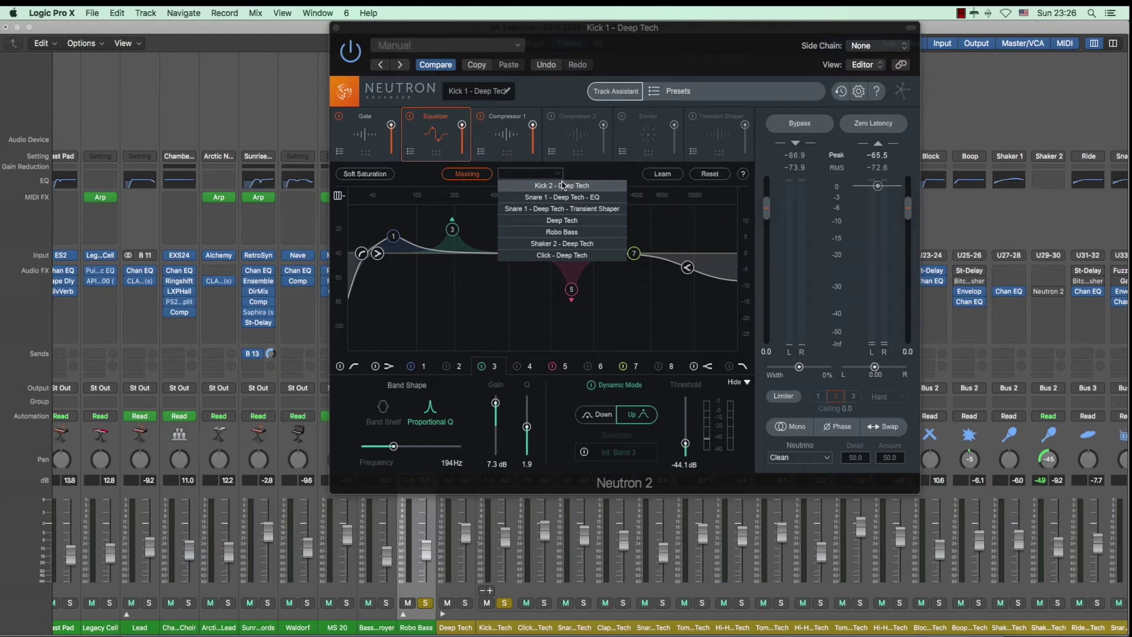
left_click(574, 233)
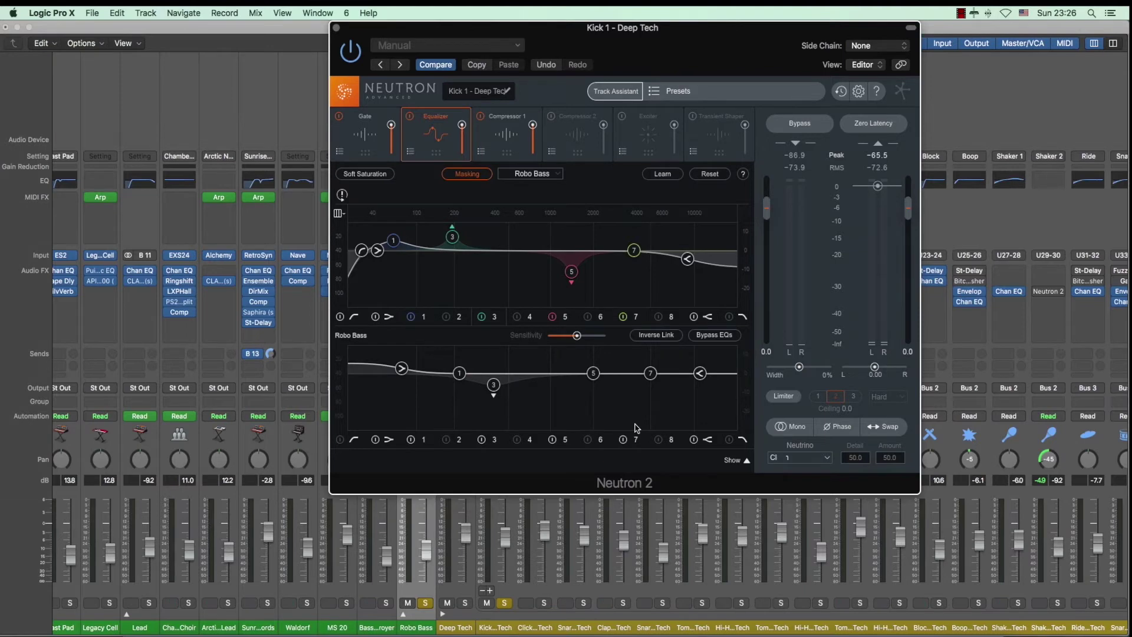
Play and stop the soloed kick and bass repeatedly to examine where their frequencies collide in the kick's Masking view
key("space")
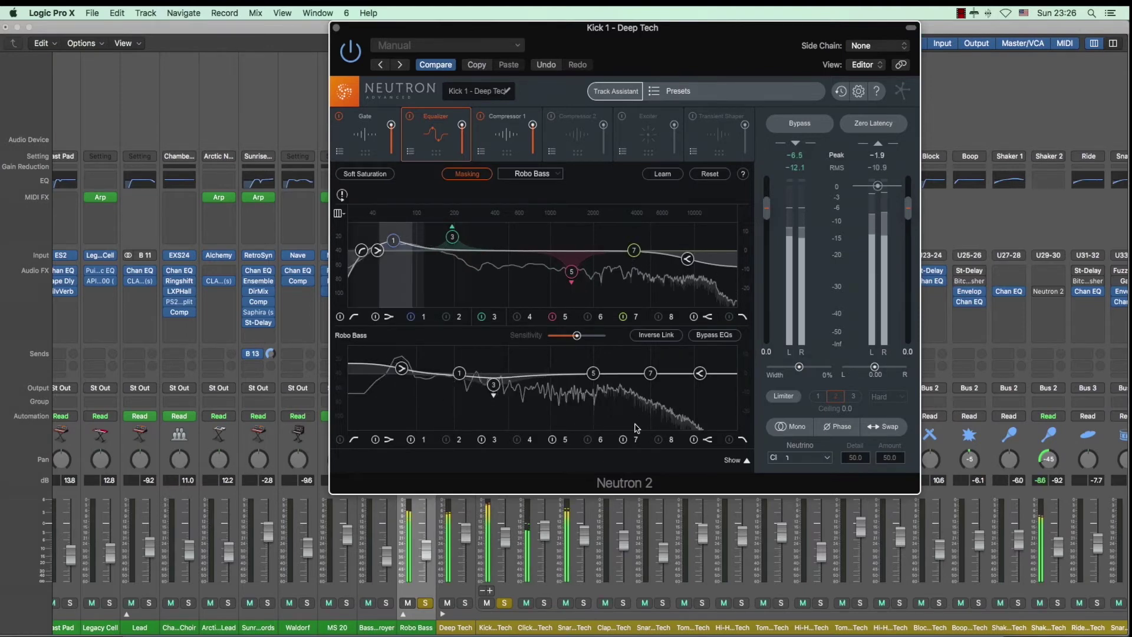
key("space")
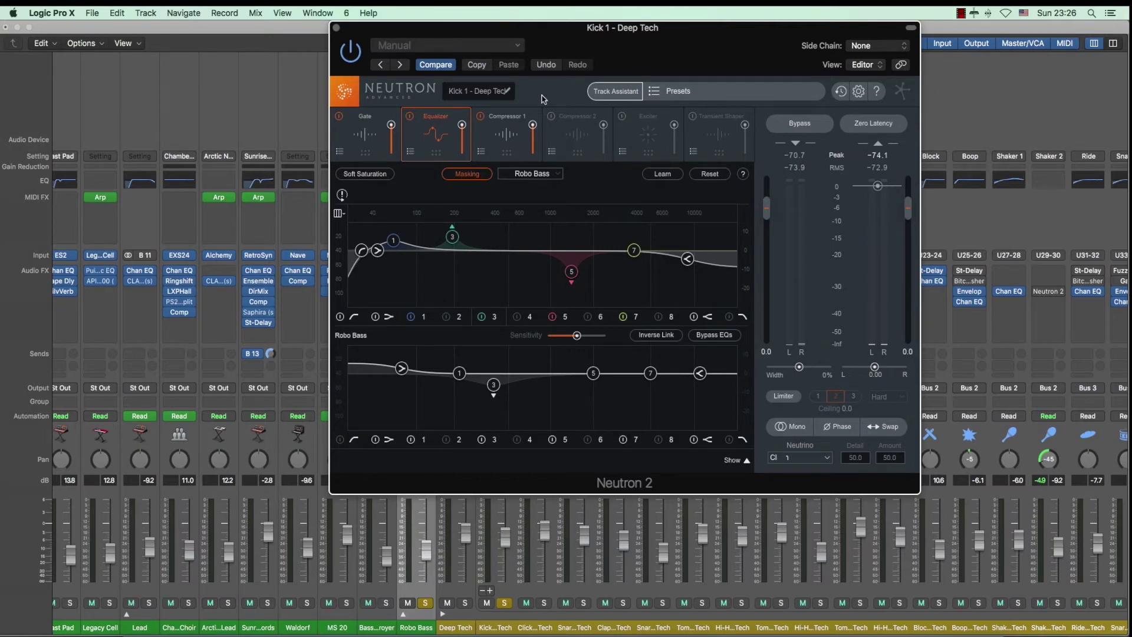
key("space")
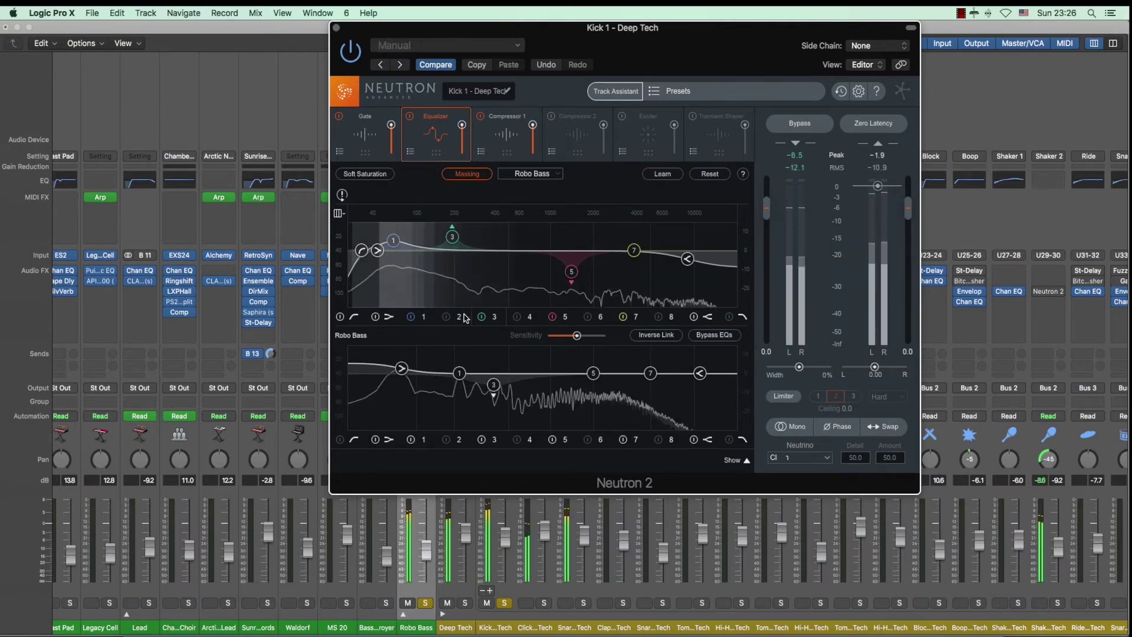
key("space")
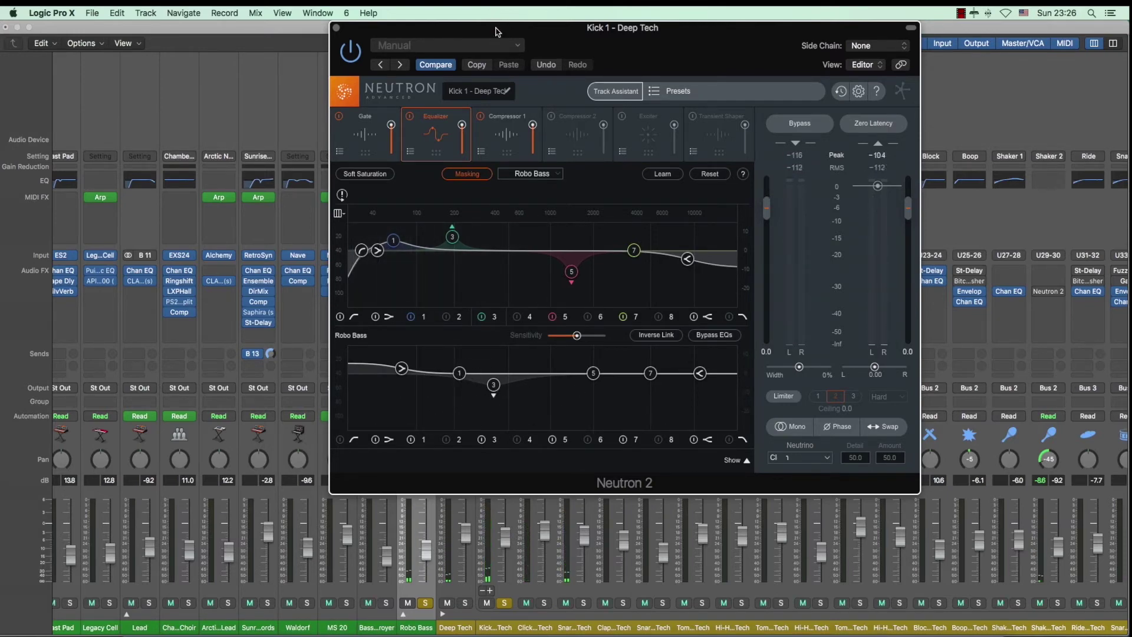
Open Robo Bass's Neutron 2 and arrange its window beside the kick's Neutron 2 window
left_click_drag(496, 32, 655, 32)
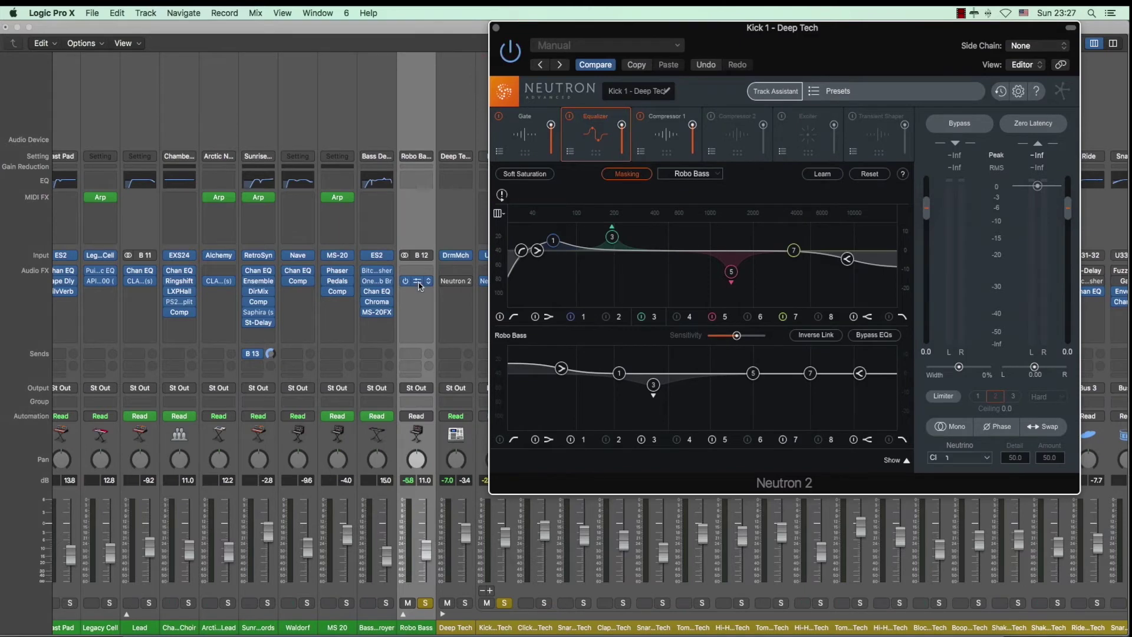
left_click(419, 283)
left_click_drag(592, 50, 241, 37)
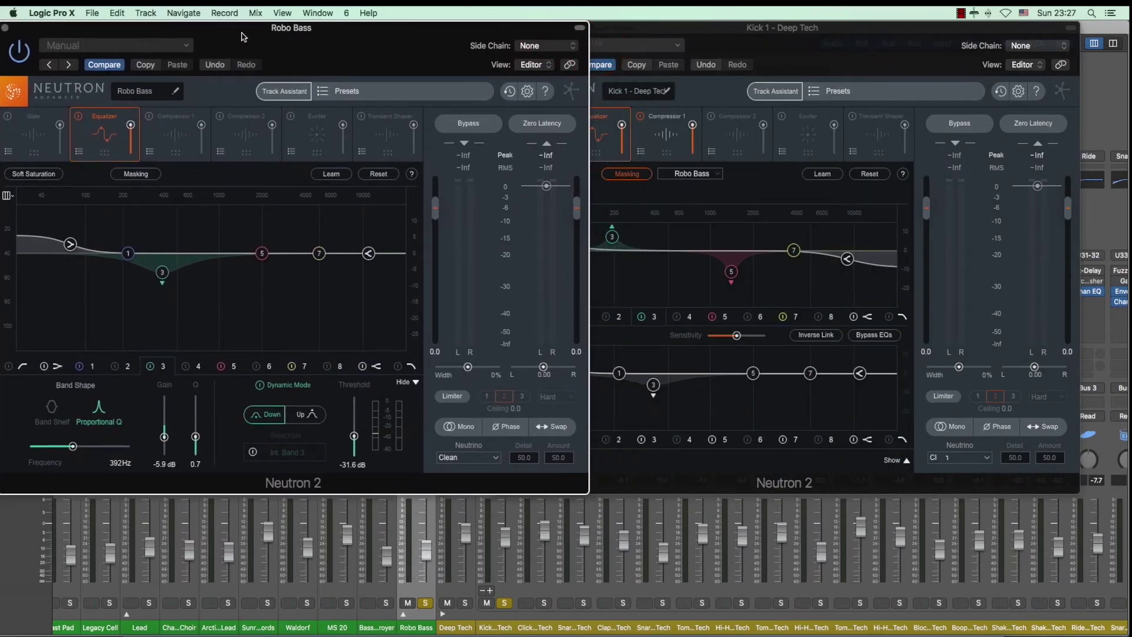
Raise Robo Bass's band 5 to 0.8 dB from the kick's Masking view, return its gain to 0.1 dB, and close the bass plug-in
left_click(757, 378)
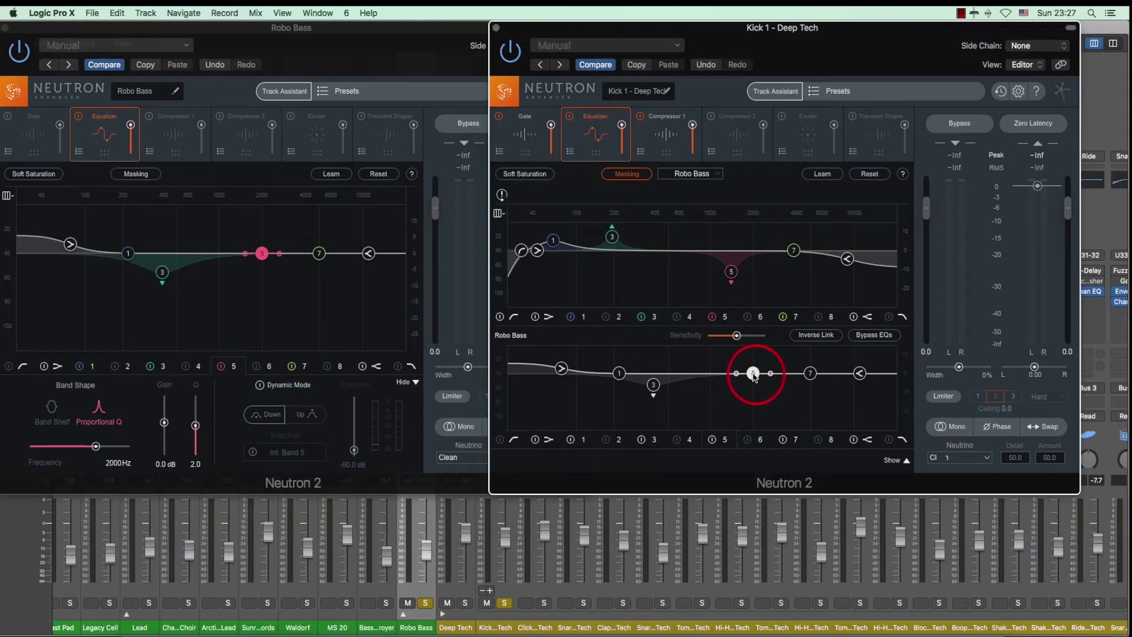
mouse_move(754, 378)
left_mouse_down()
mouse_move(752, 388)
mouse_move(755, 376)
left_mouse_up()
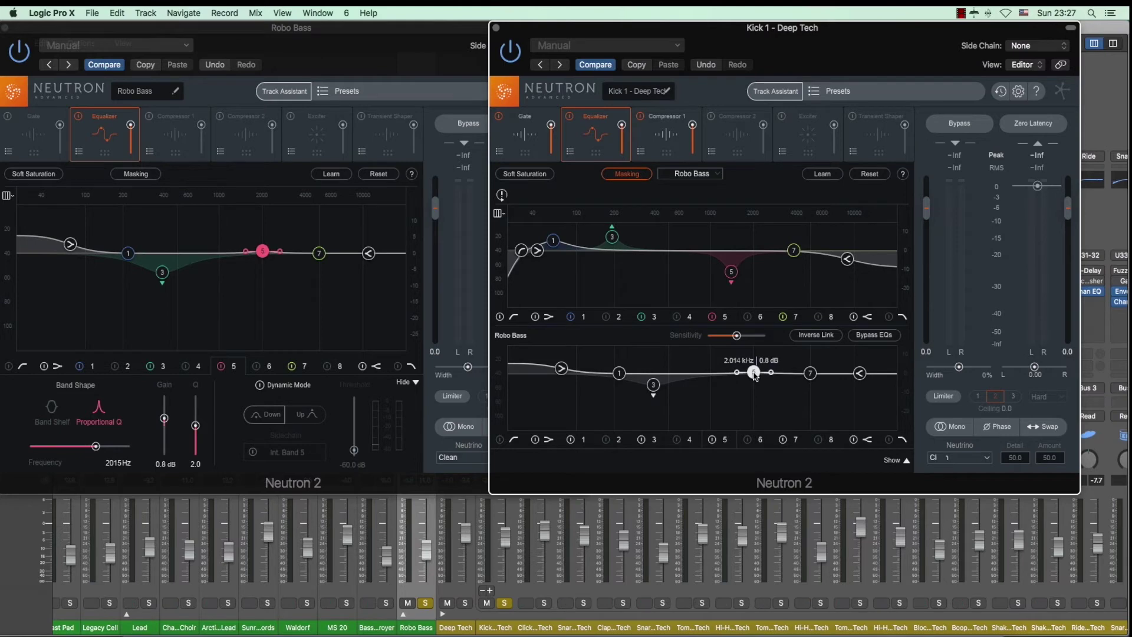
left_click(264, 253)
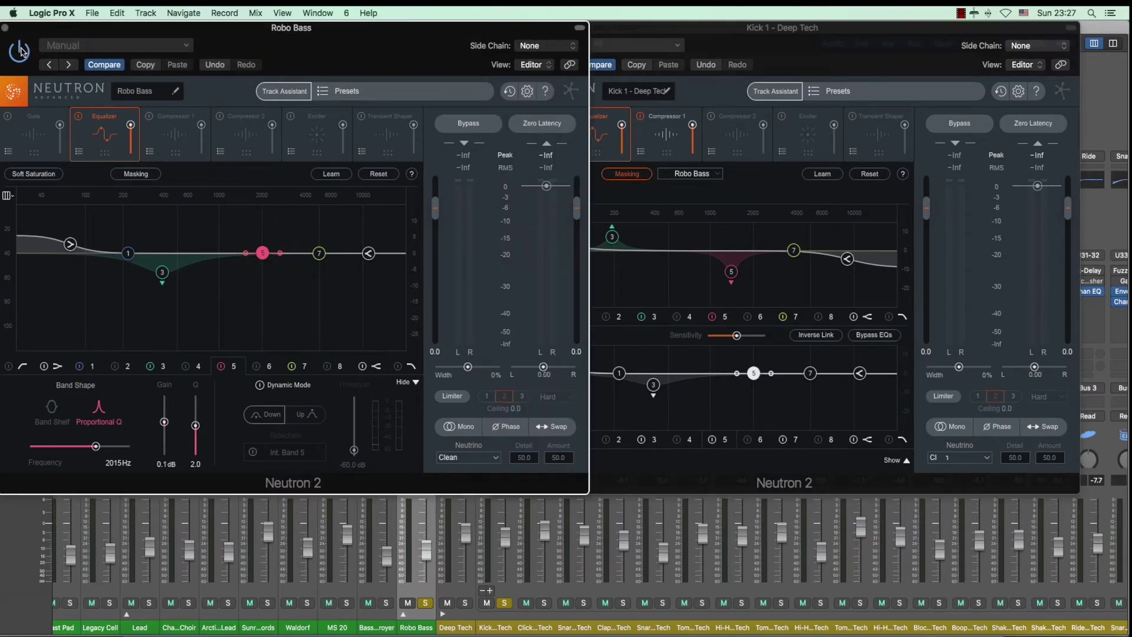
left_click(5, 27)
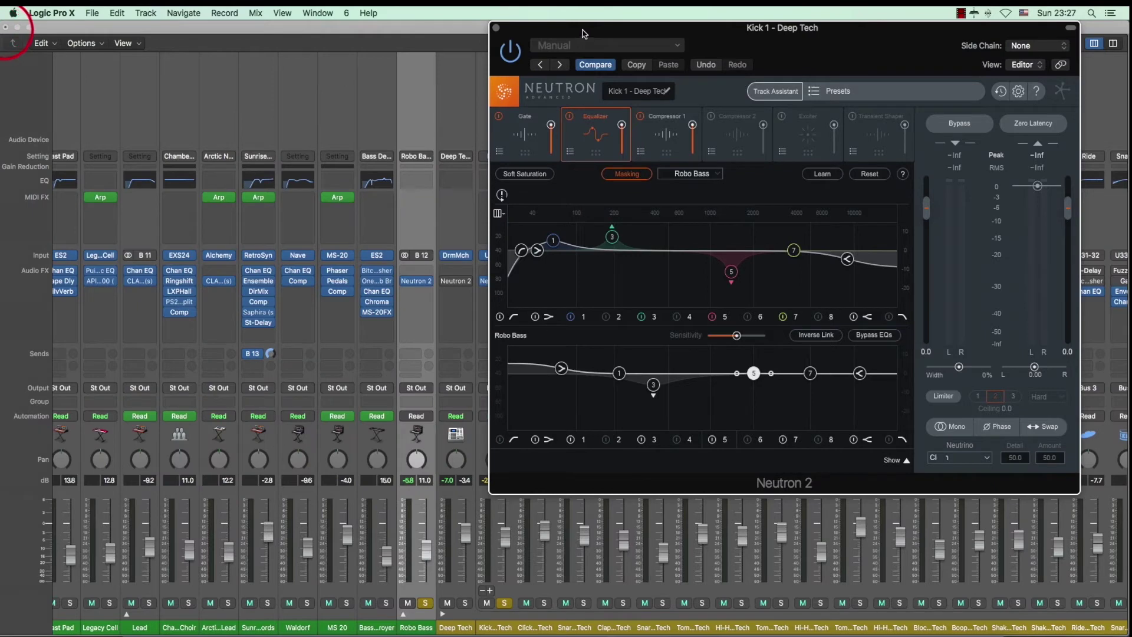
left_click_drag(582, 34, 388, 38)
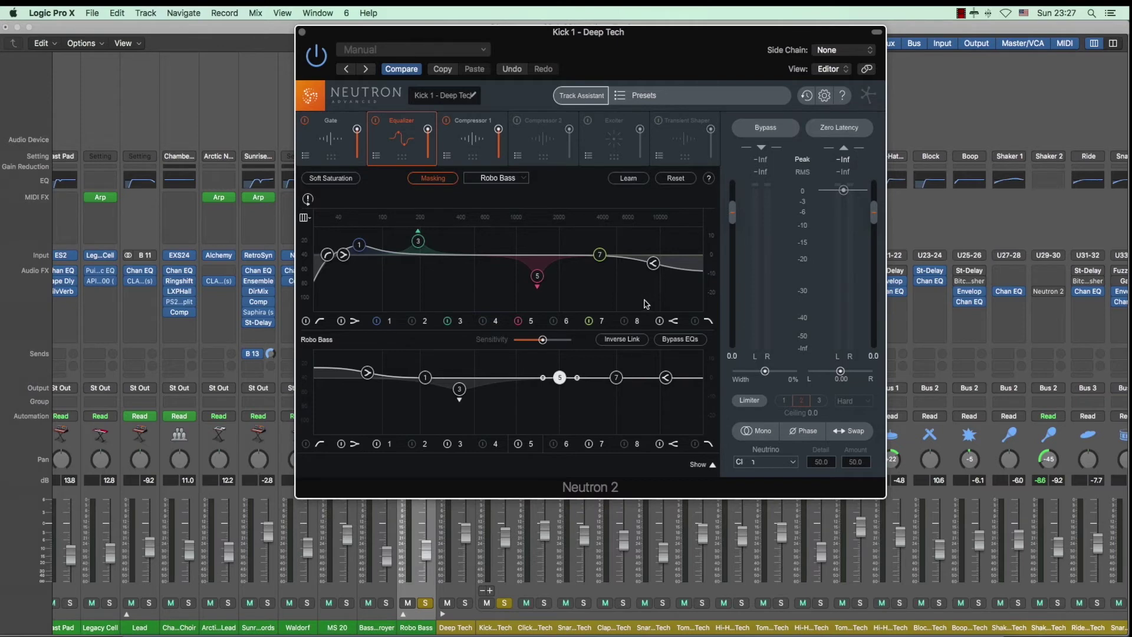
From the kick's Masking view, boost Robo Bass's band 7 by 5.0 dB at 4253 Hz, check it in playback, and close the kick's plug-in
key("space")
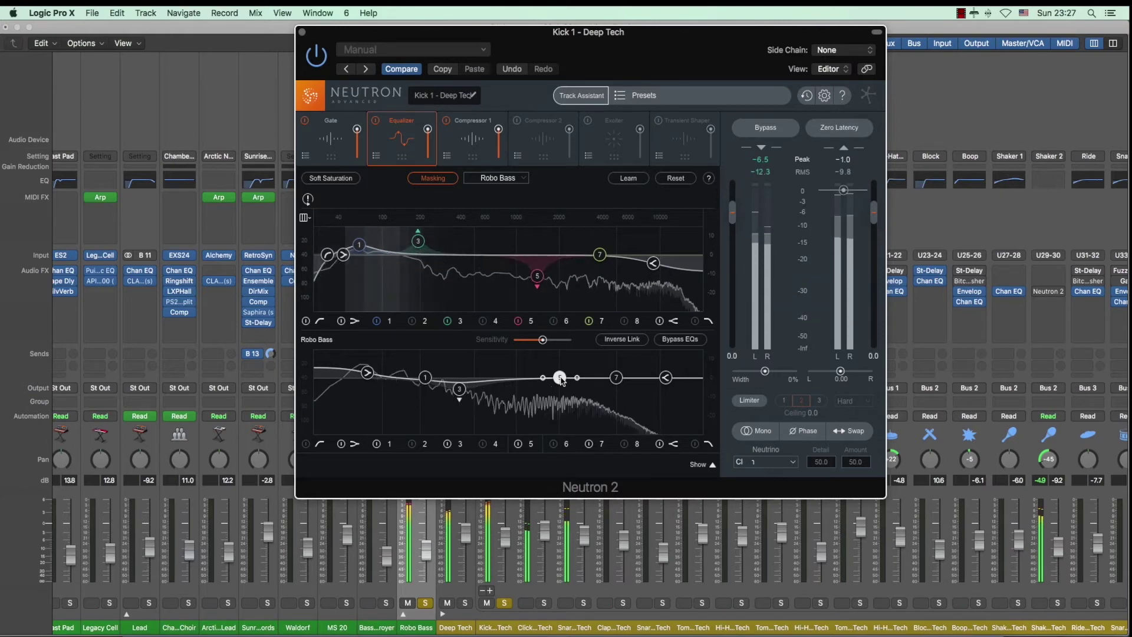
key("space")
mouse_move(610, 380)
left_mouse_down()
mouse_move(606, 363)
mouse_move(628, 363)
mouse_move(607, 372)
left_mouse_up()
key("space")
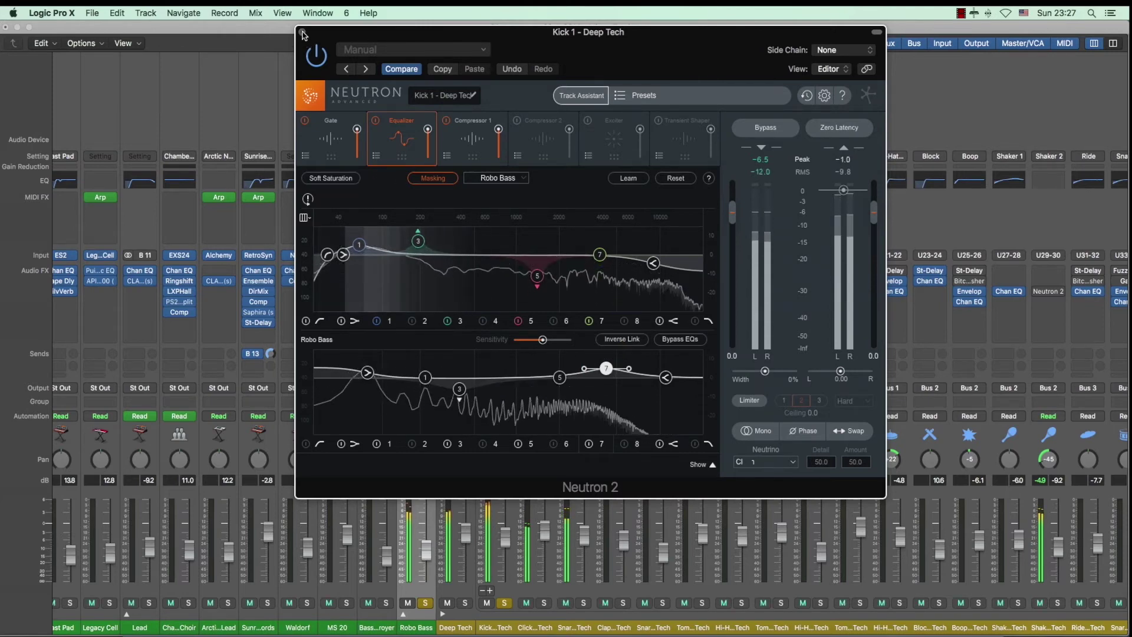
left_click(302, 32)
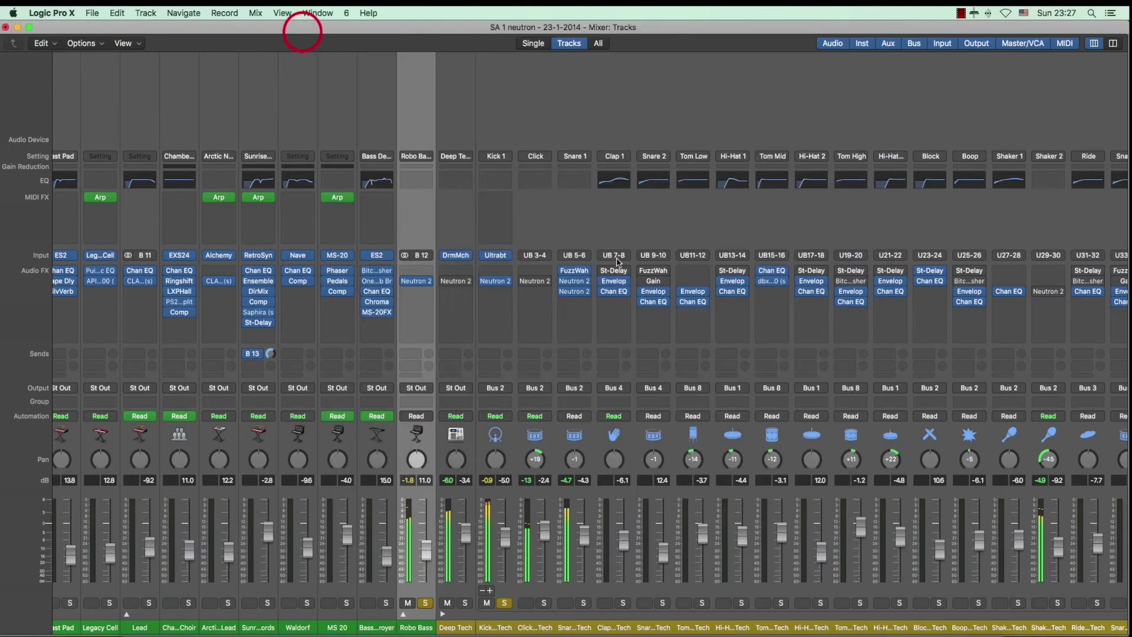
Open Robo Bass's Neutron 2 and turn on its Compressor 1 module
left_click(416, 283)
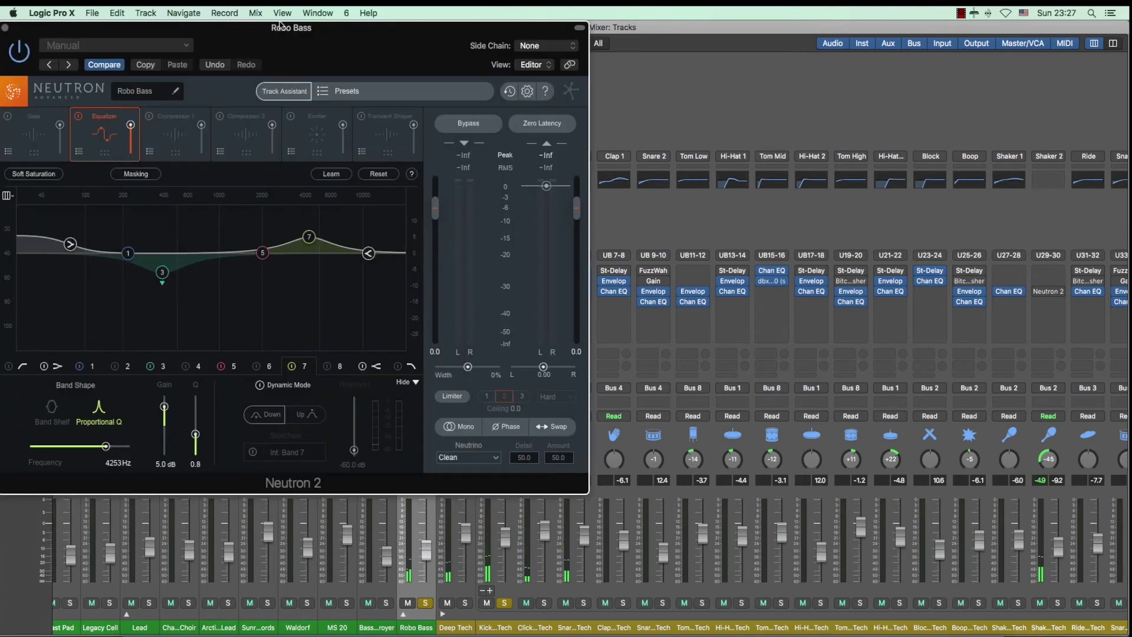
left_click_drag(285, 28, 603, 18)
left_click(492, 133)
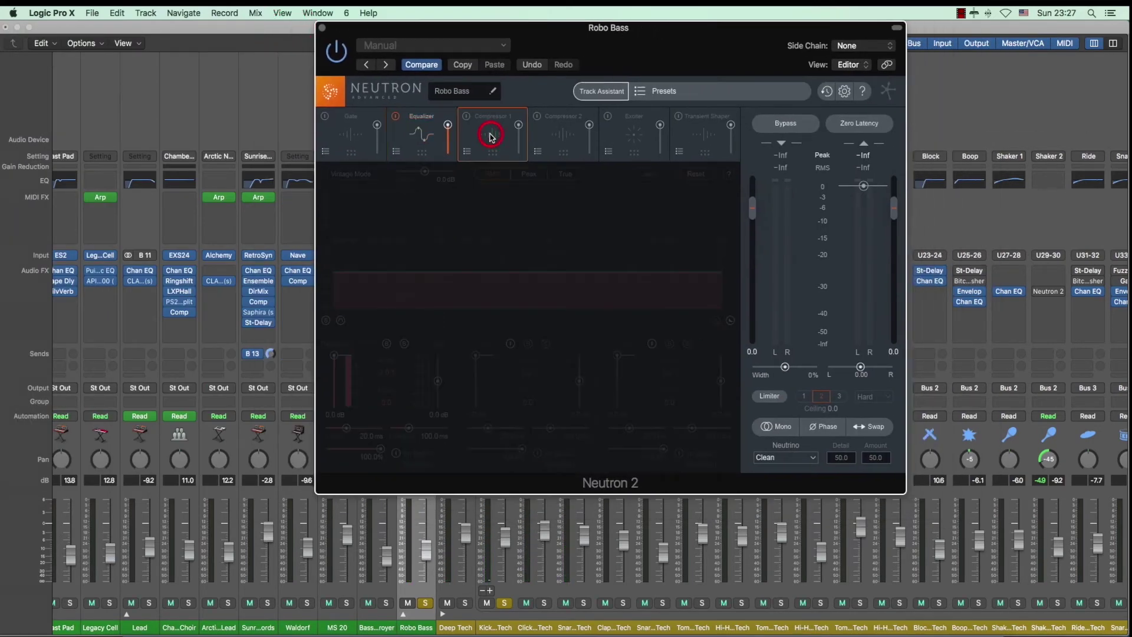
left_click(466, 116)
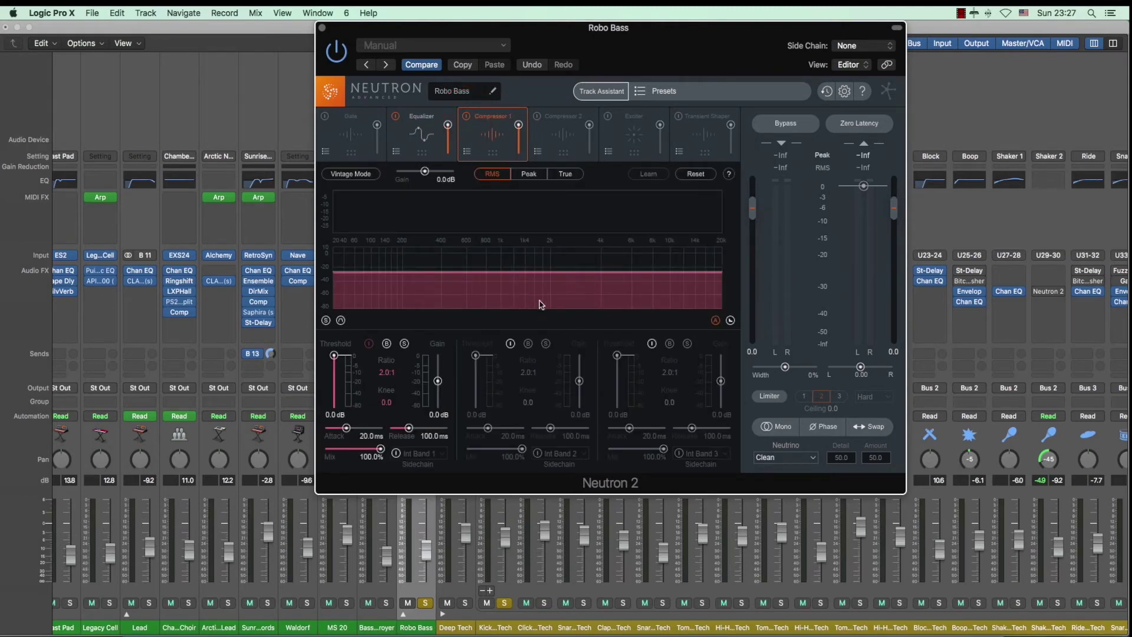
During playback, enable a second band in the bass's Compressor 1 and lower the crossover to about 120 Hz
key("space")
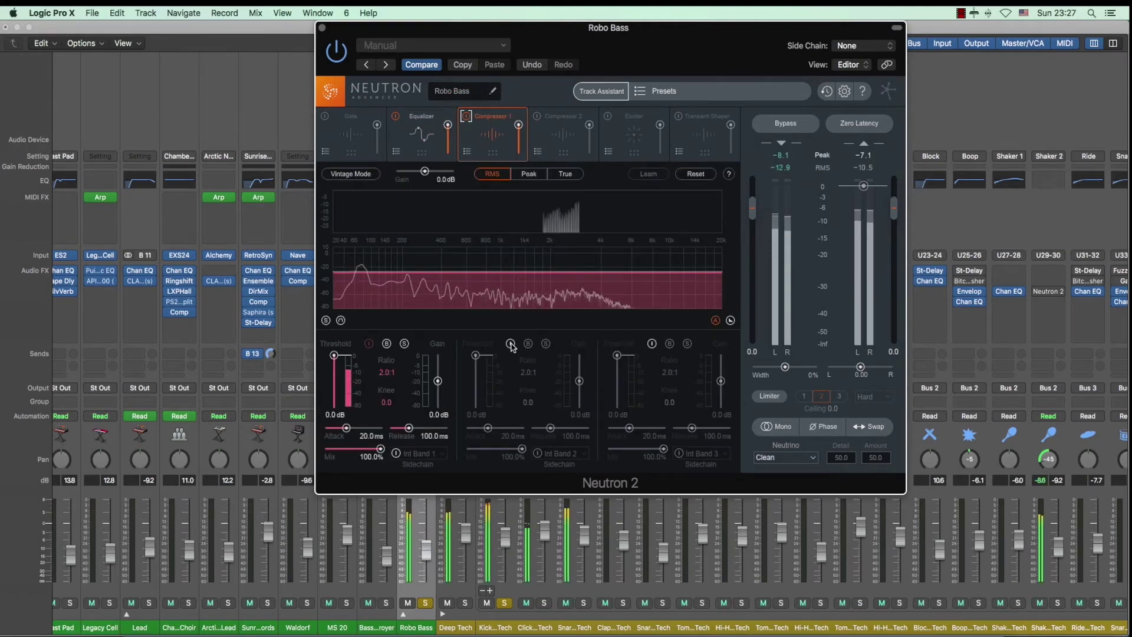
left_click(510, 345)
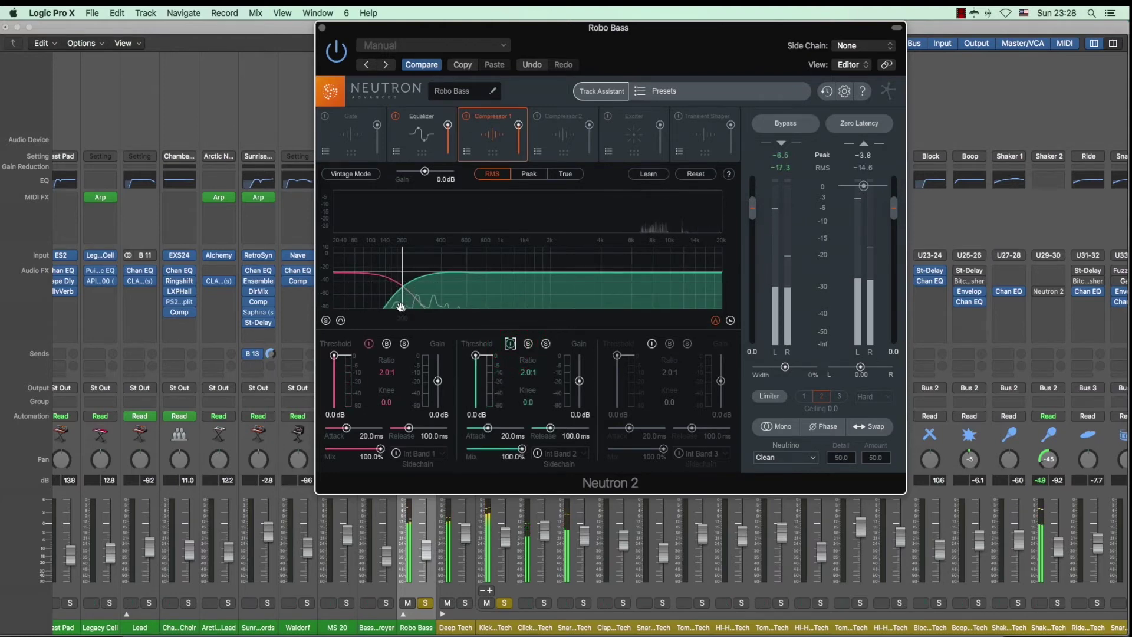
left_click_drag(404, 308, 378, 309)
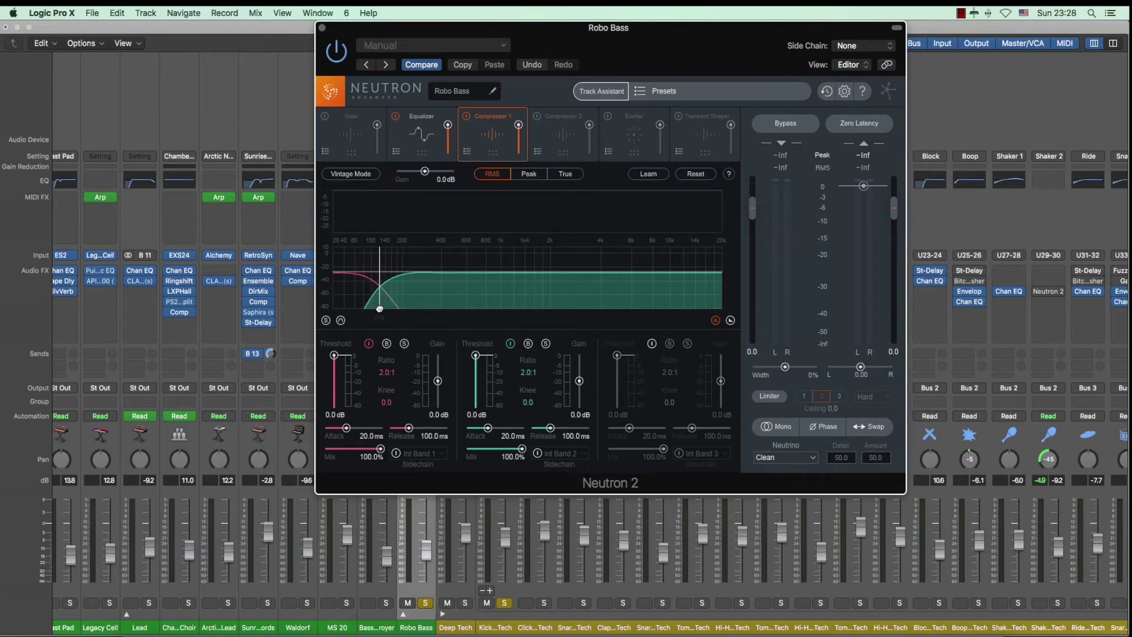
Solo the compressor's low band, unsolo Kick 1, and set threshold -31.6 dB, ratio 4.6:1, attack 3.60 ms and release 865.4 ms
left_click(404, 344)
key("space")
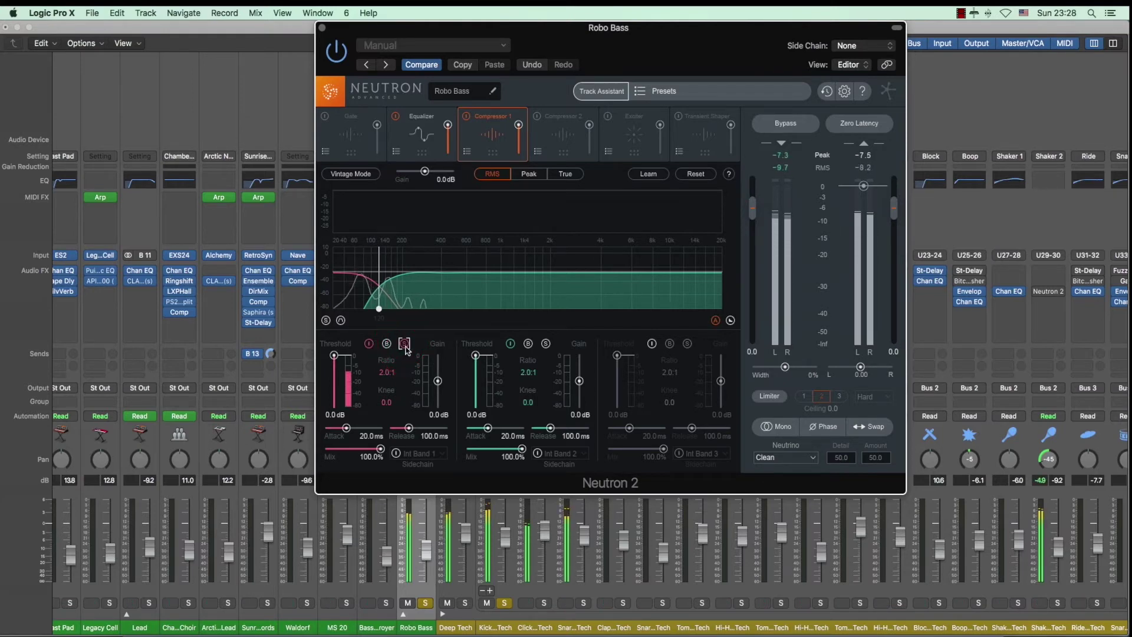
left_click(505, 602)
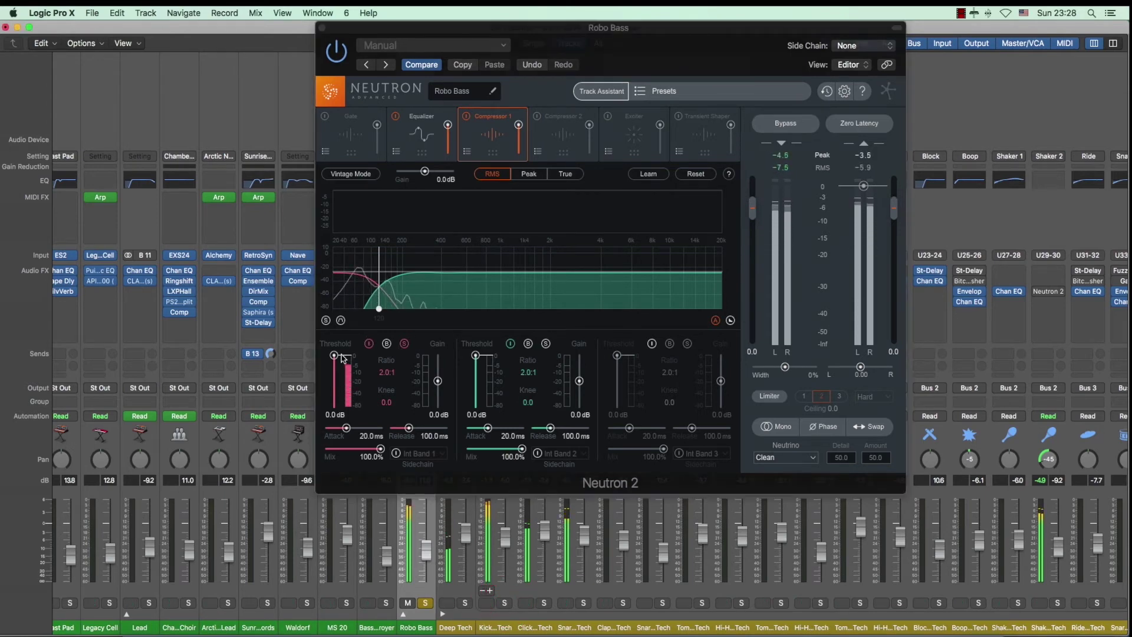
left_click_drag(386, 378, 338, 429)
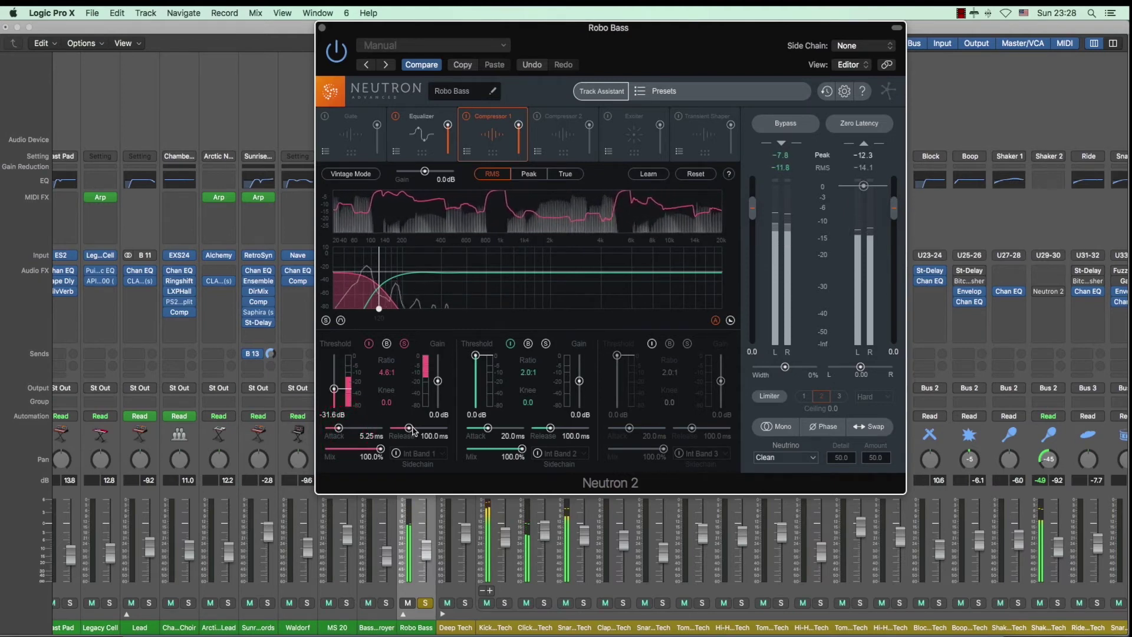
left_click_drag(412, 430, 427, 431)
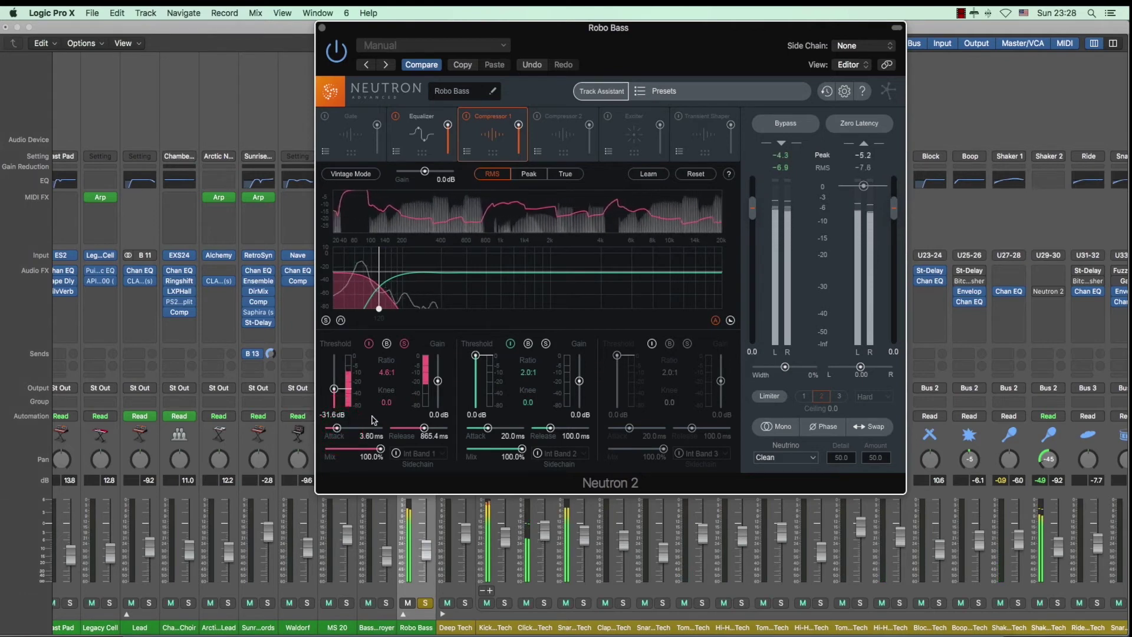
Solo the compressor's second band, set threshold -25.3 dB, ratio 3.7:1, attack 42.6 ms and release 117.4 ms, and turn the band's solo off
left_click(546, 345)
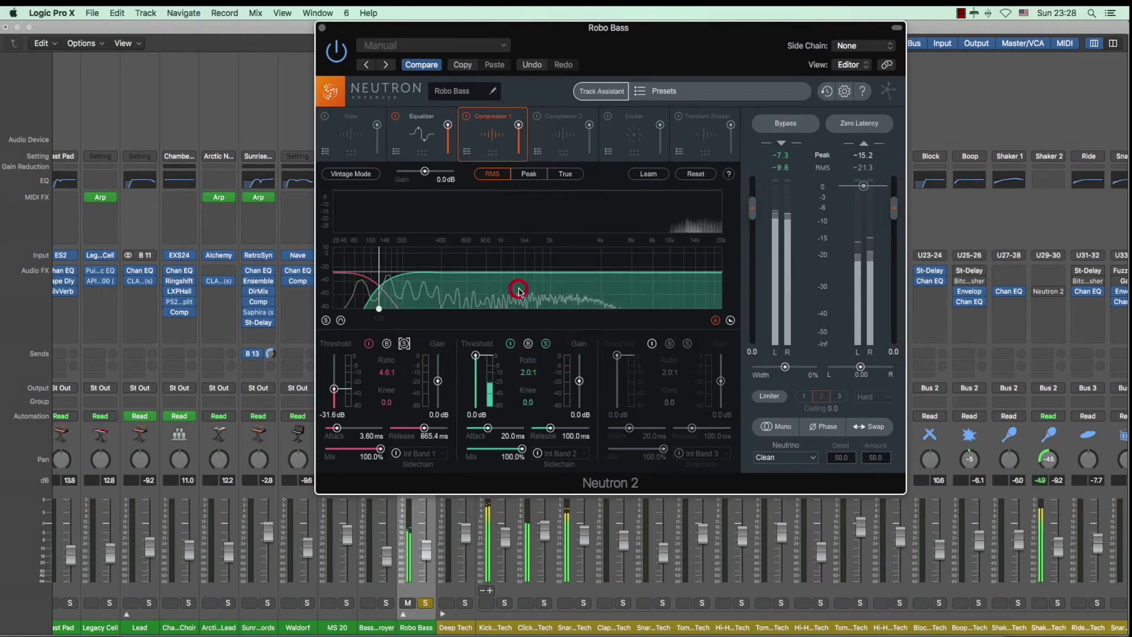
left_click_drag(475, 357, 556, 433)
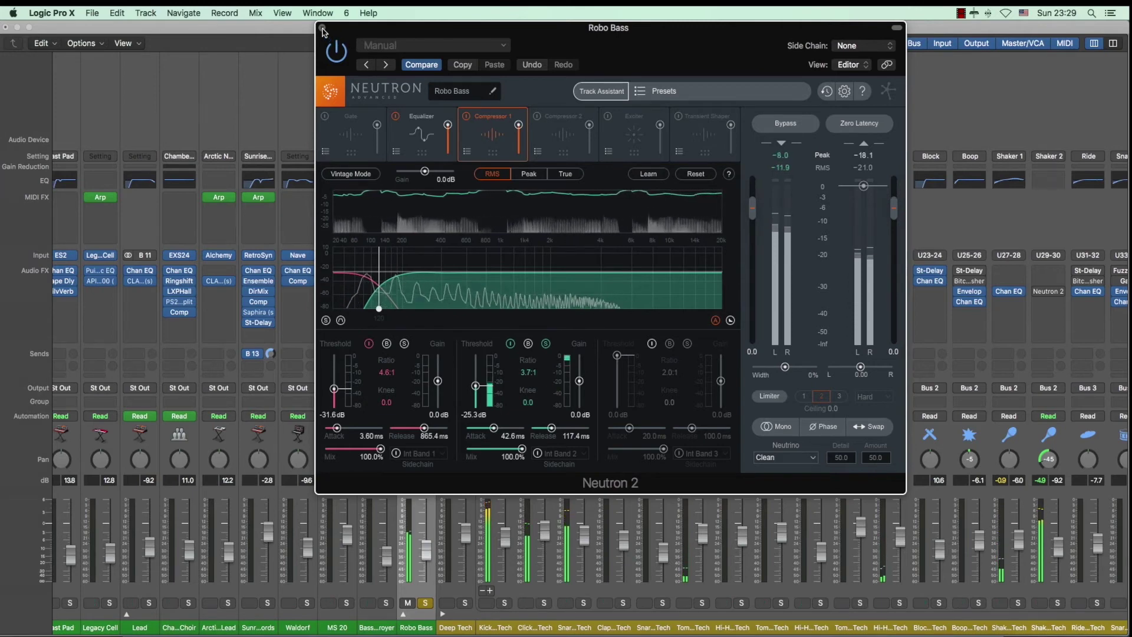
left_click(546, 344)
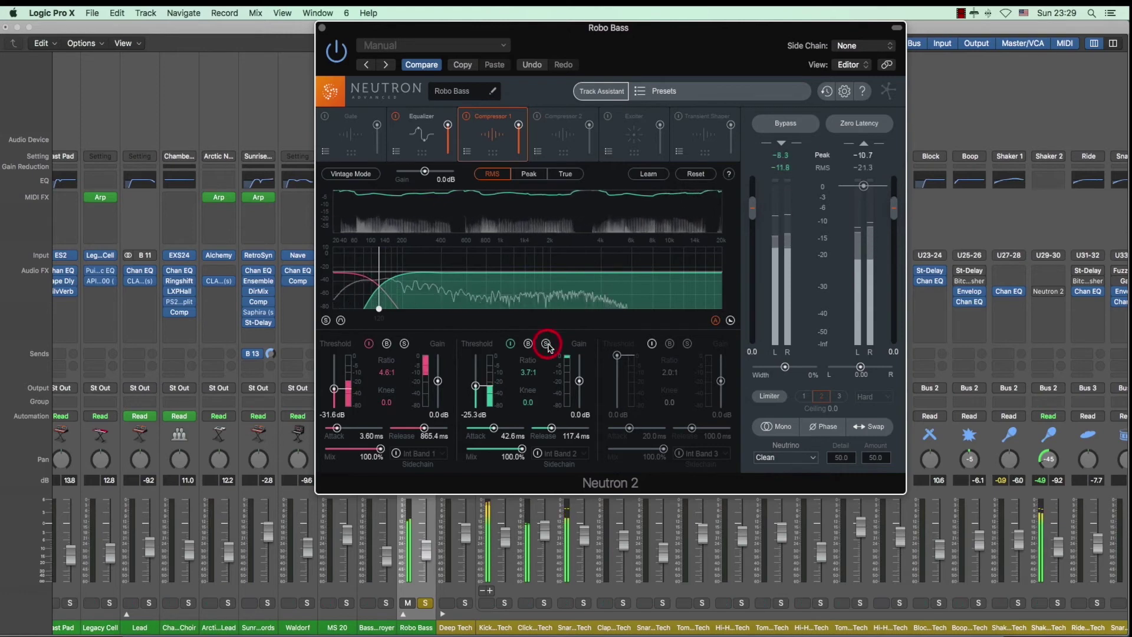
Lower the output gain of the compressor's low band to -5.7 dB while listening to the bass
left_click(439, 383)
left_click_drag(442, 387, 439, 391)
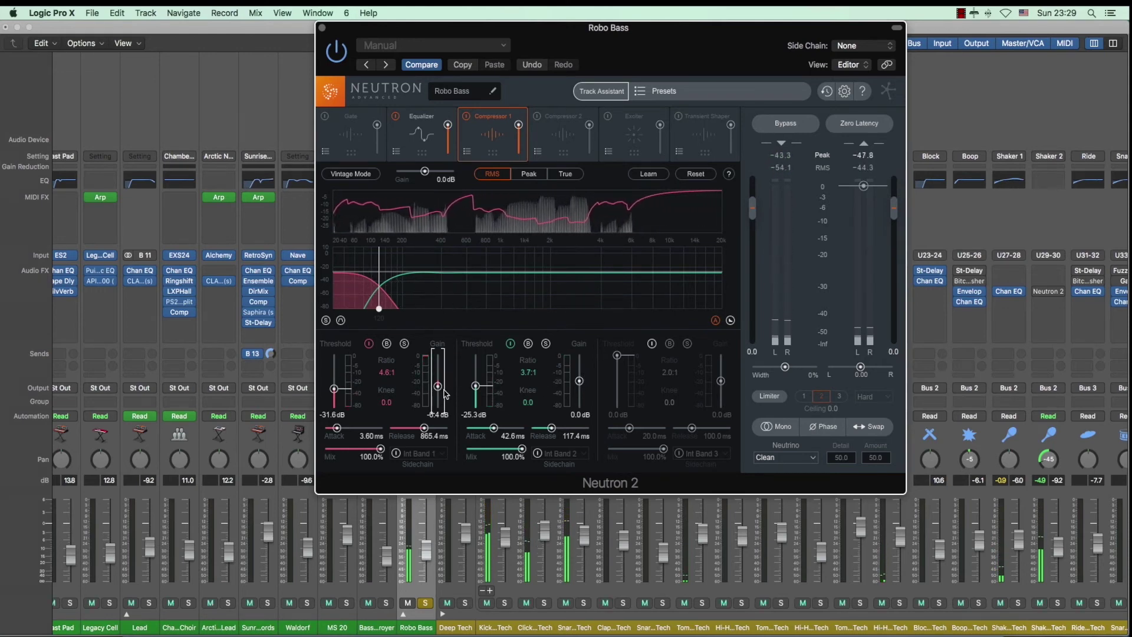
left_click_drag(444, 391, 440, 392)
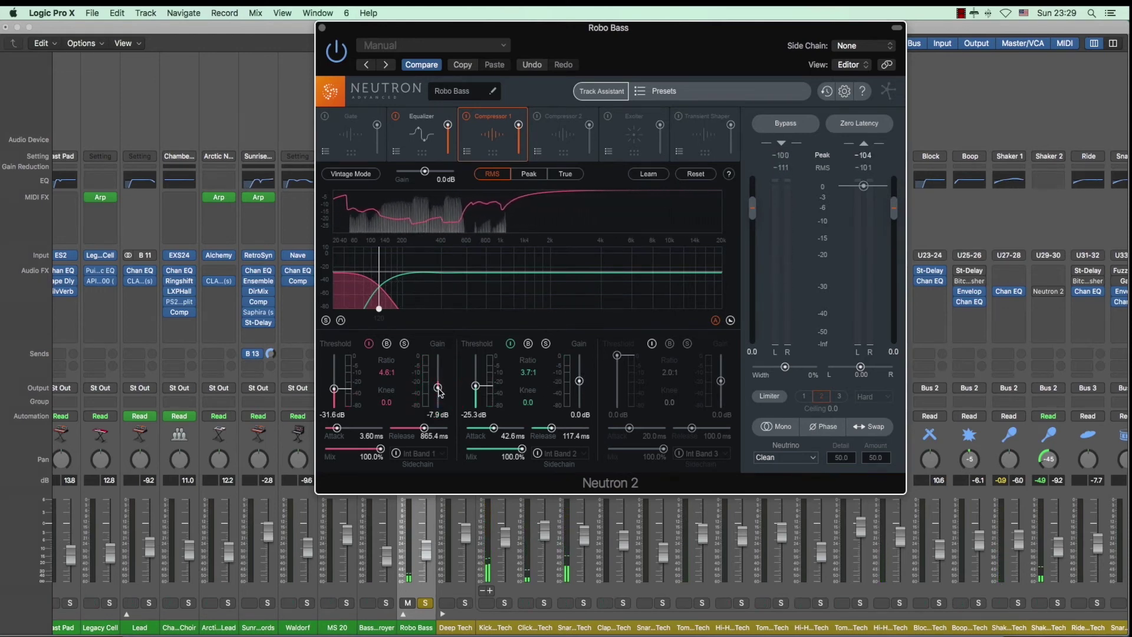
left_click(439, 390)
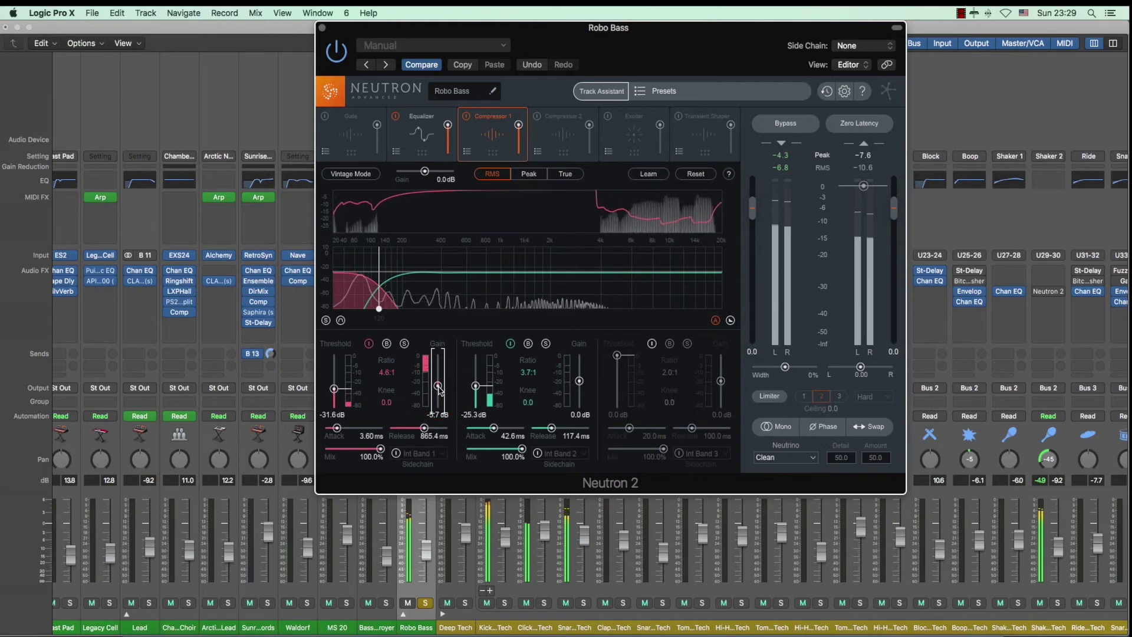
Solo Kick 1 again and choose Kick 1 - Deep Tech (Inst 1) as Robo Bass's side-chain source
left_click(506, 603)
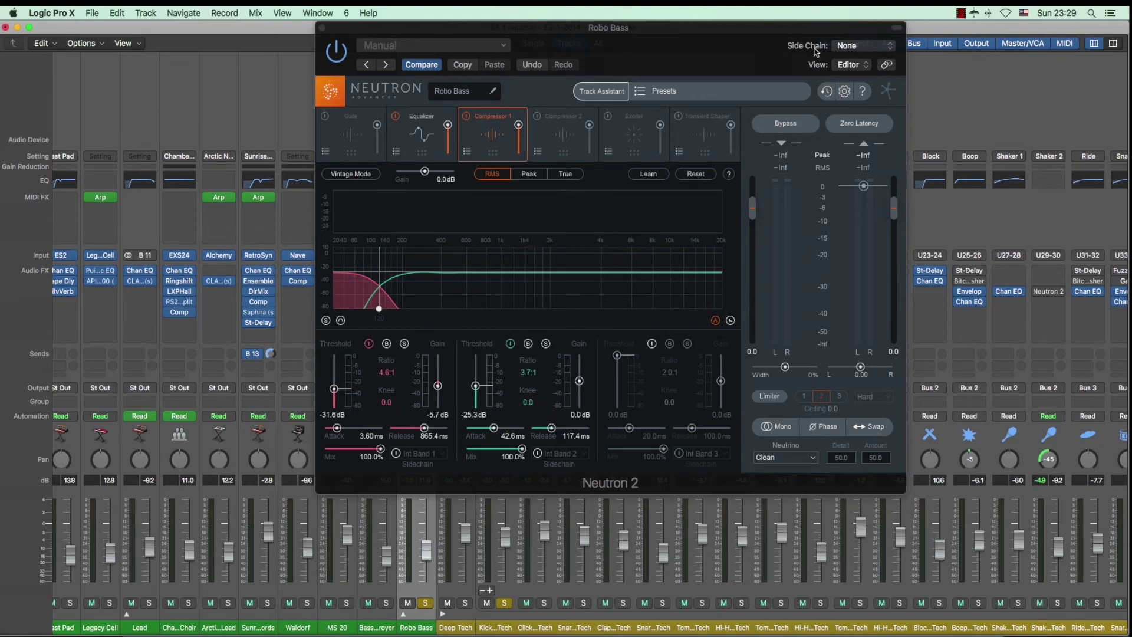
left_click(866, 46)
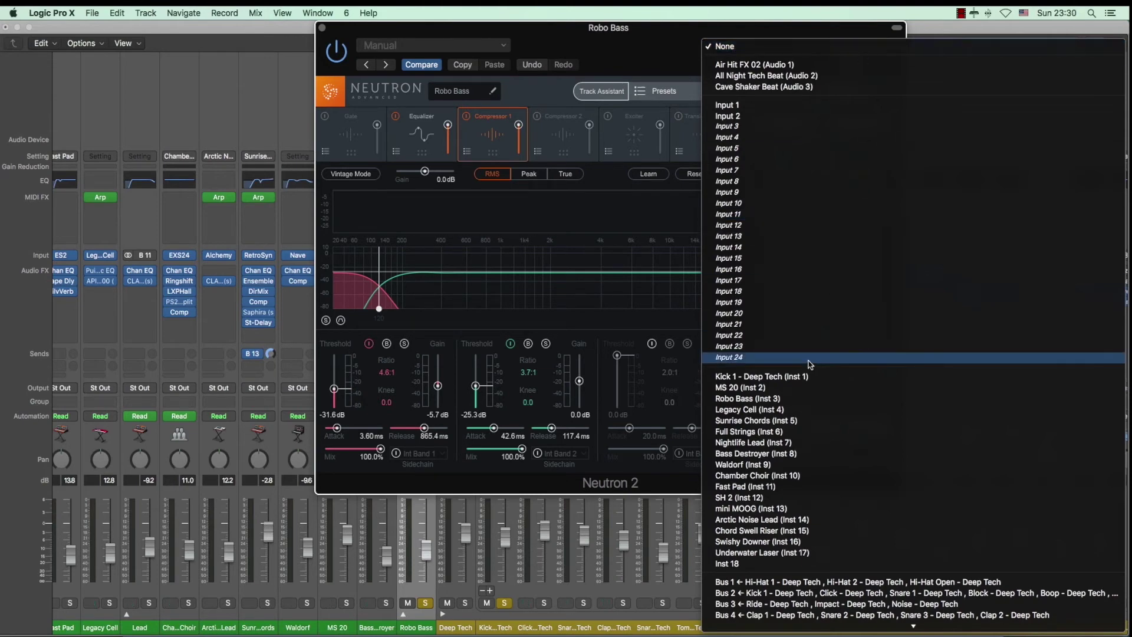
left_click(783, 377)
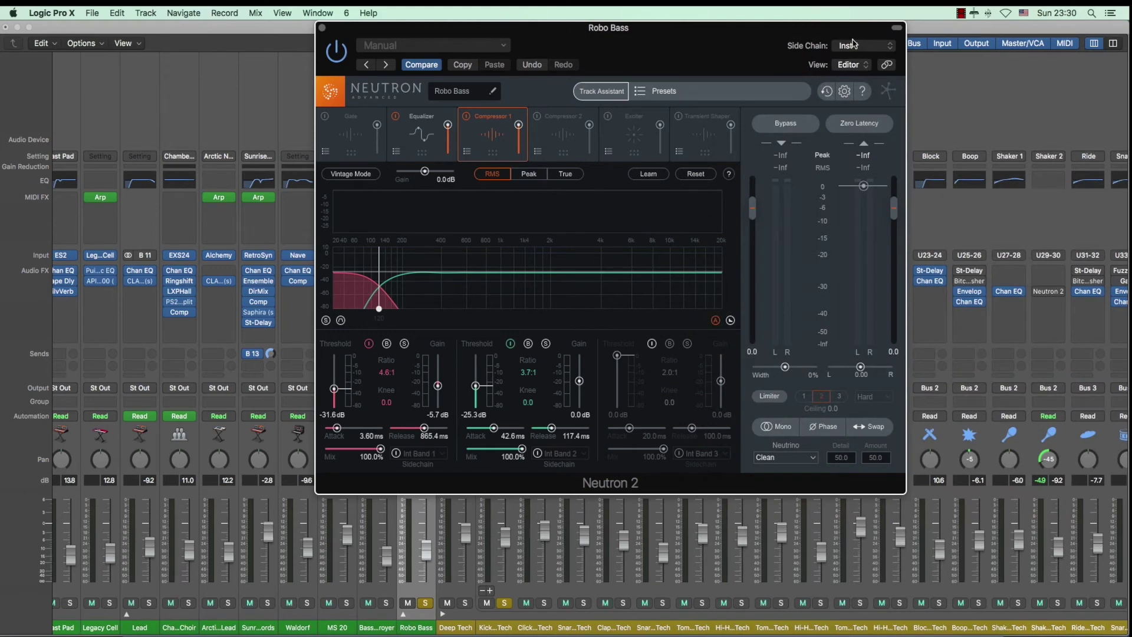
left_click(856, 45)
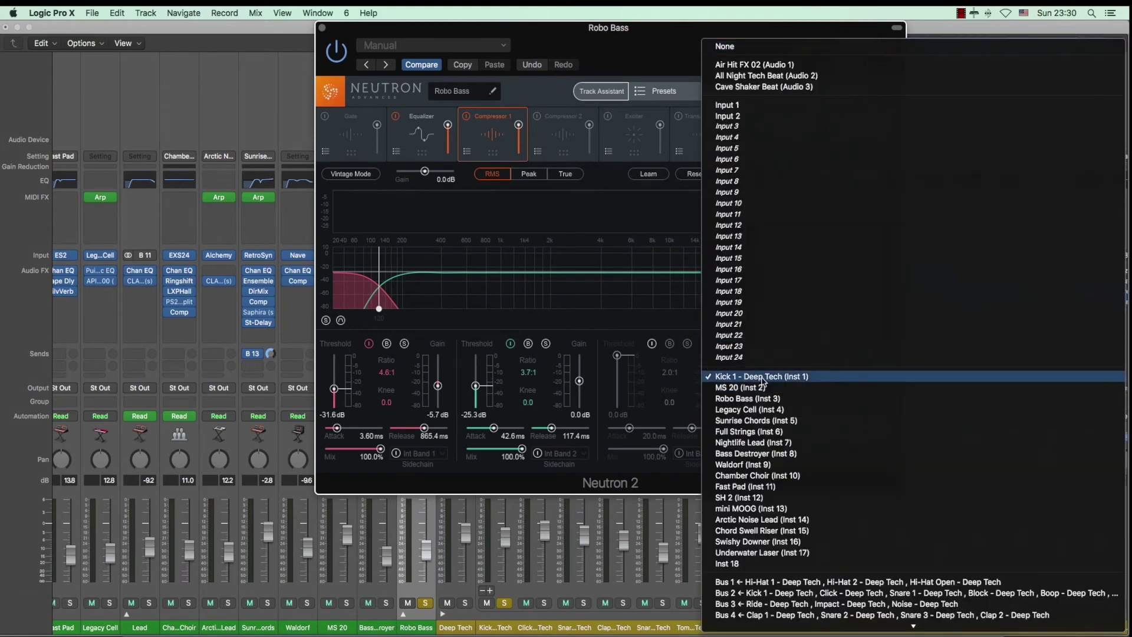
left_click(647, 47)
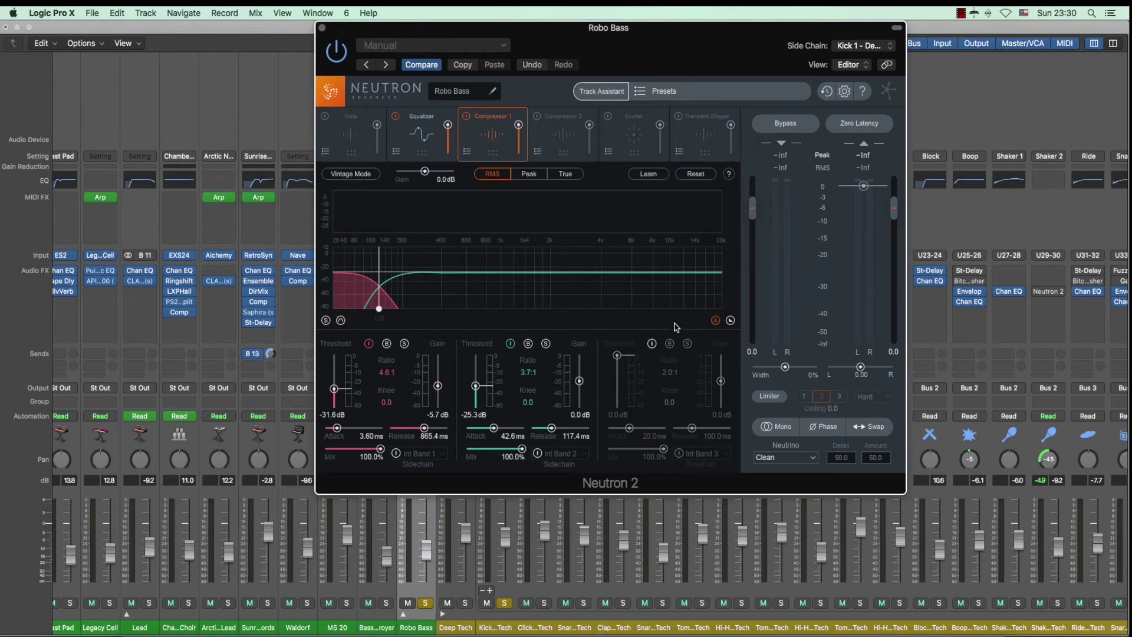
Enable the side chain on the second band of Robo Bass's Compressor 1 and set its source to Ext Full
left_click(538, 454)
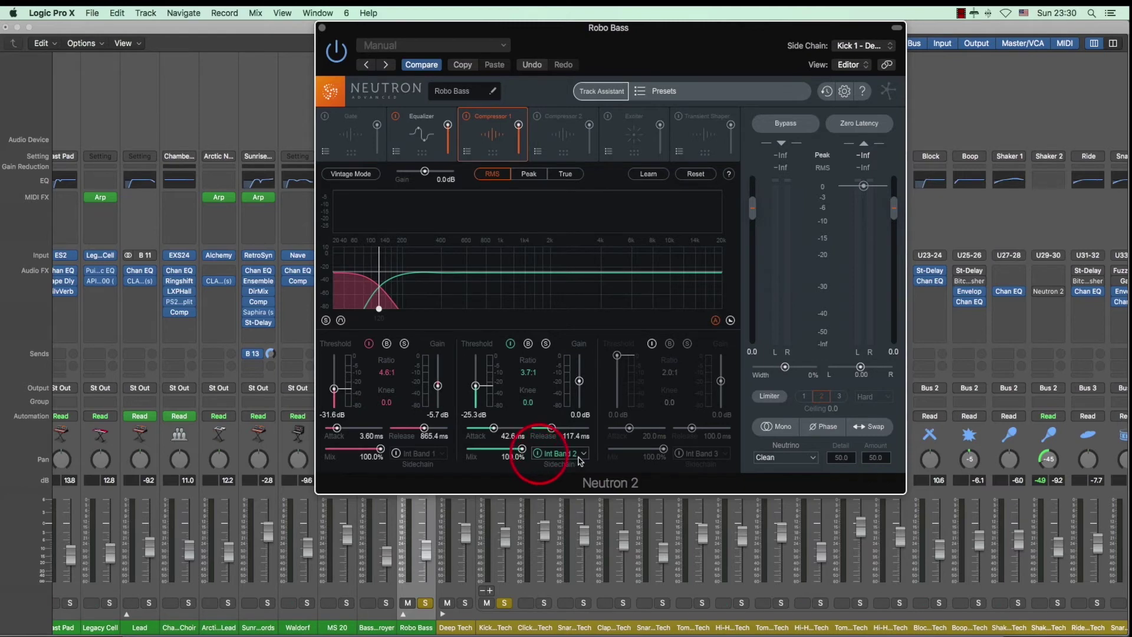
left_click(583, 455)
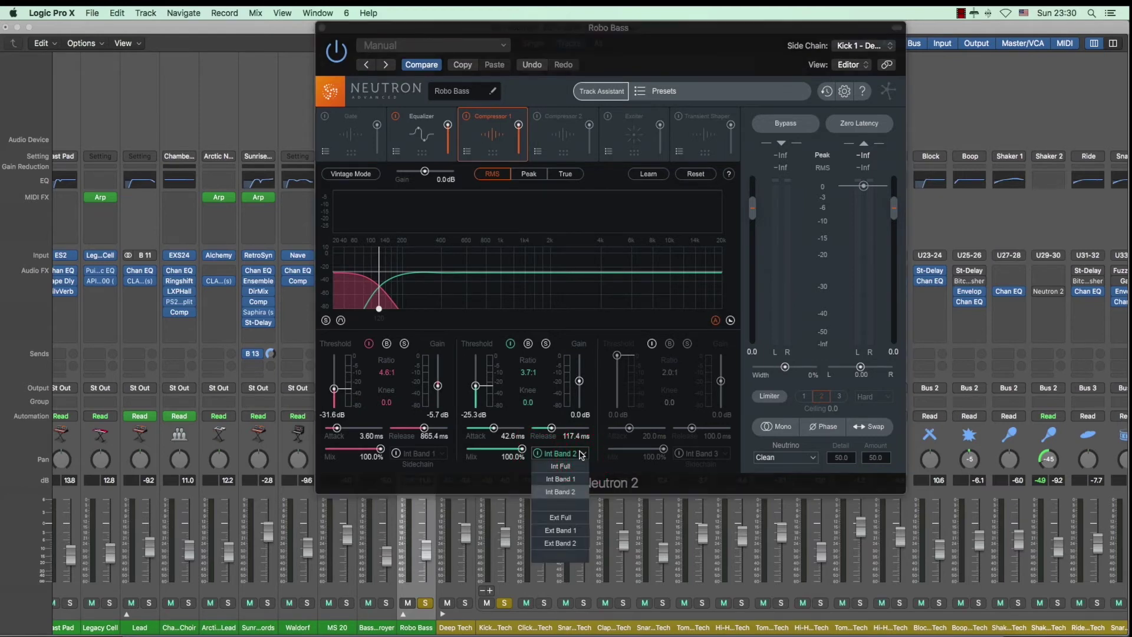
left_click(564, 522)
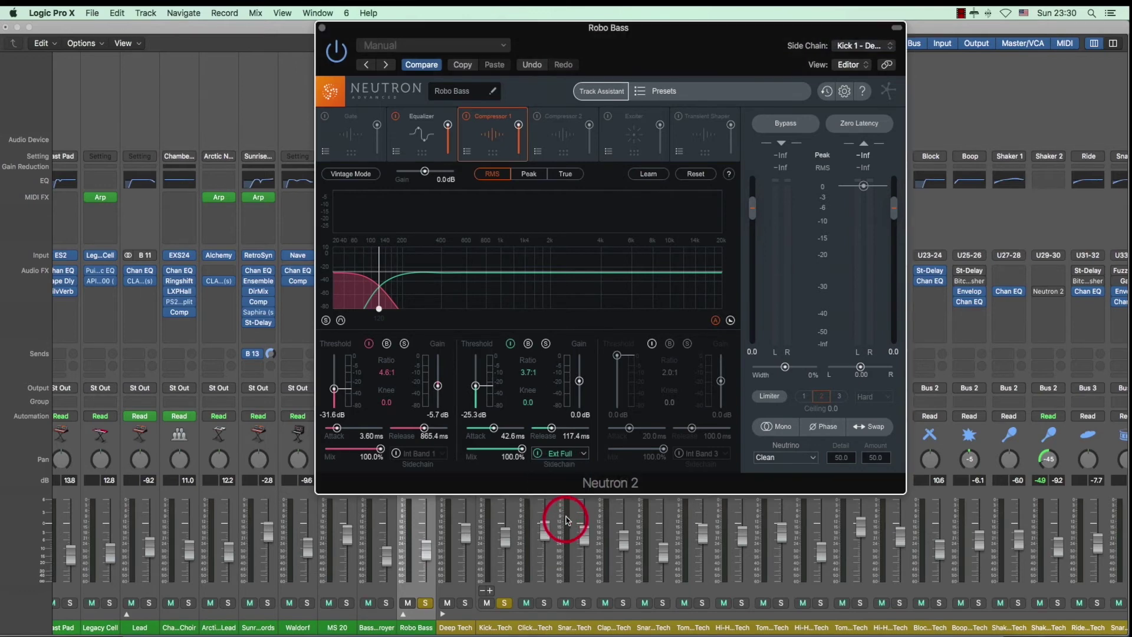
During playback, set the side-chained second band's threshold to -28.3 dB, attack to 3.60 ms and release to 22.70 ms
key("space")
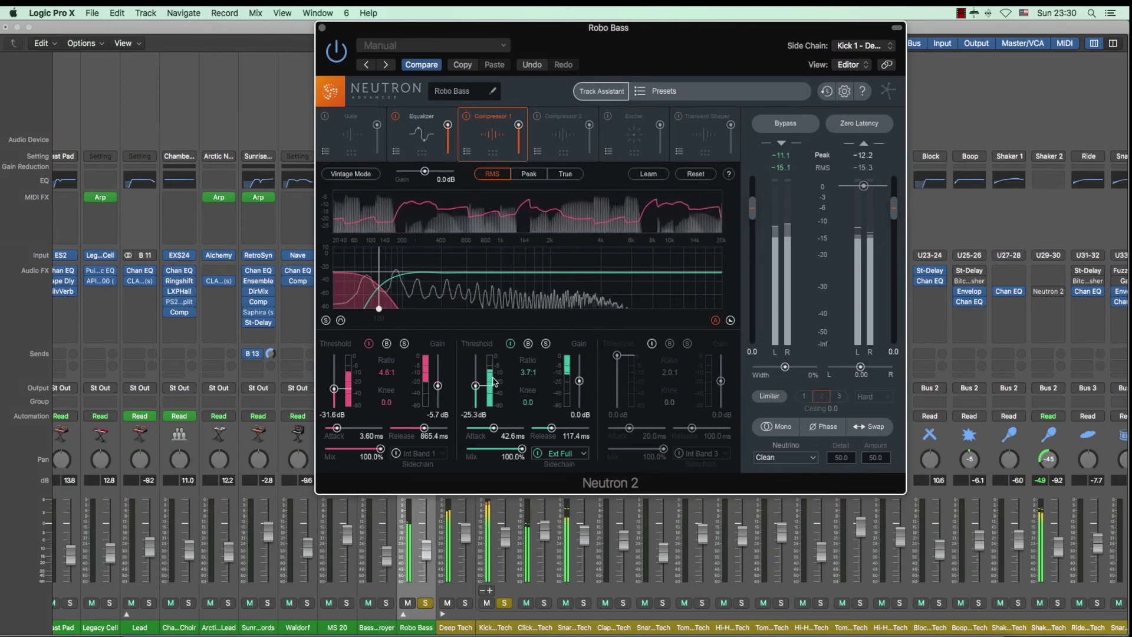
left_click_drag(475, 385, 475, 388)
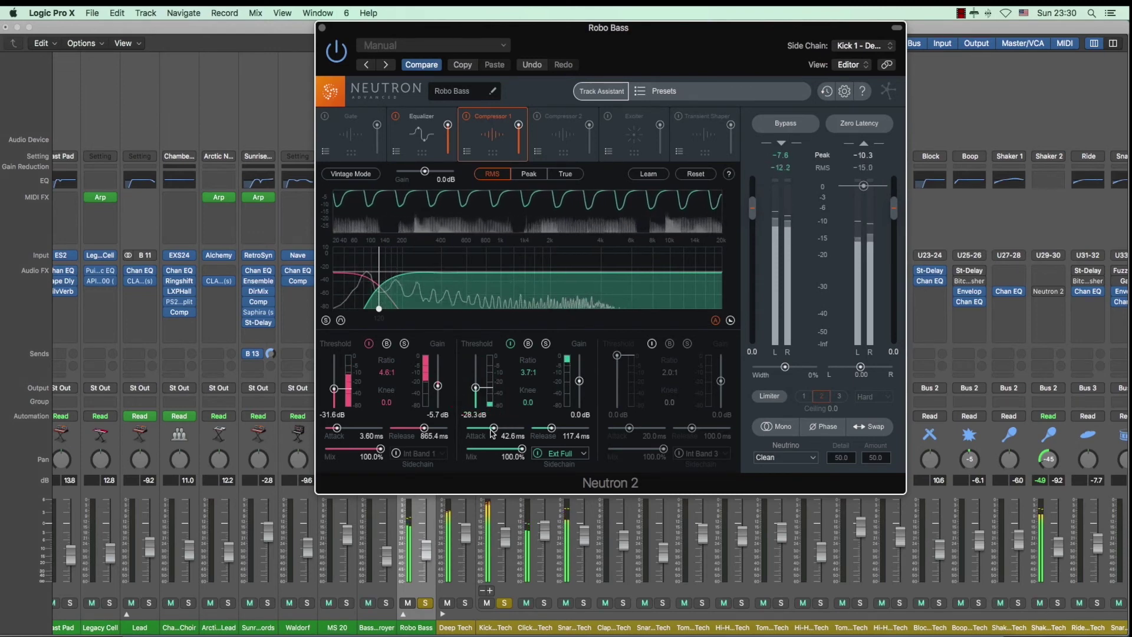
left_click_drag(494, 432, 479, 433)
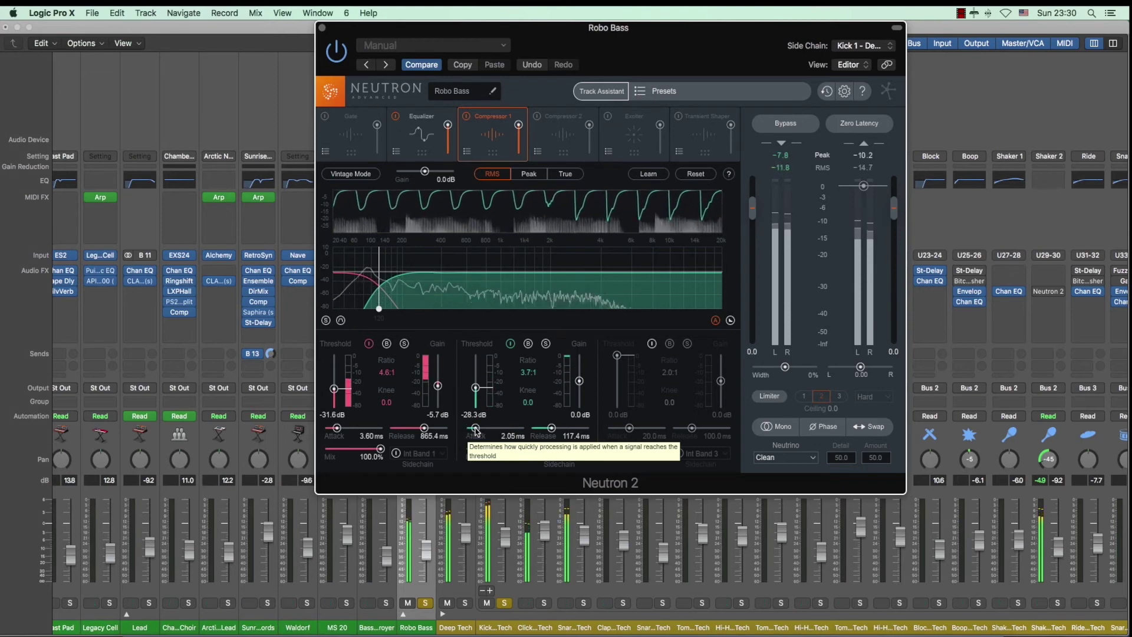
left_click_drag(551, 428, 548, 431)
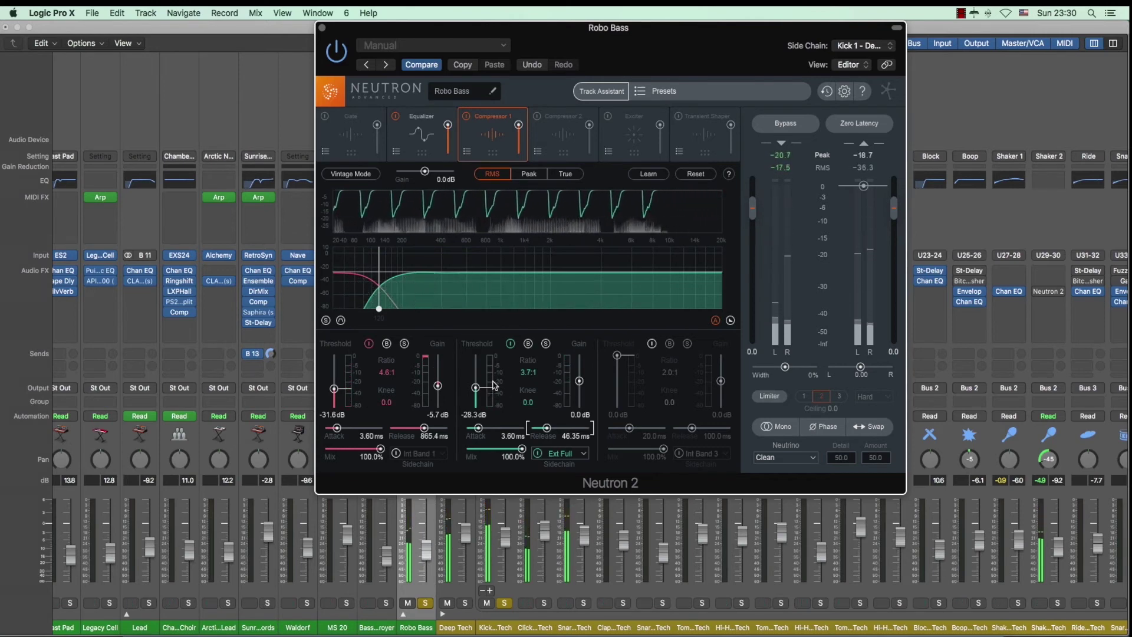
left_click(545, 344)
key("space")
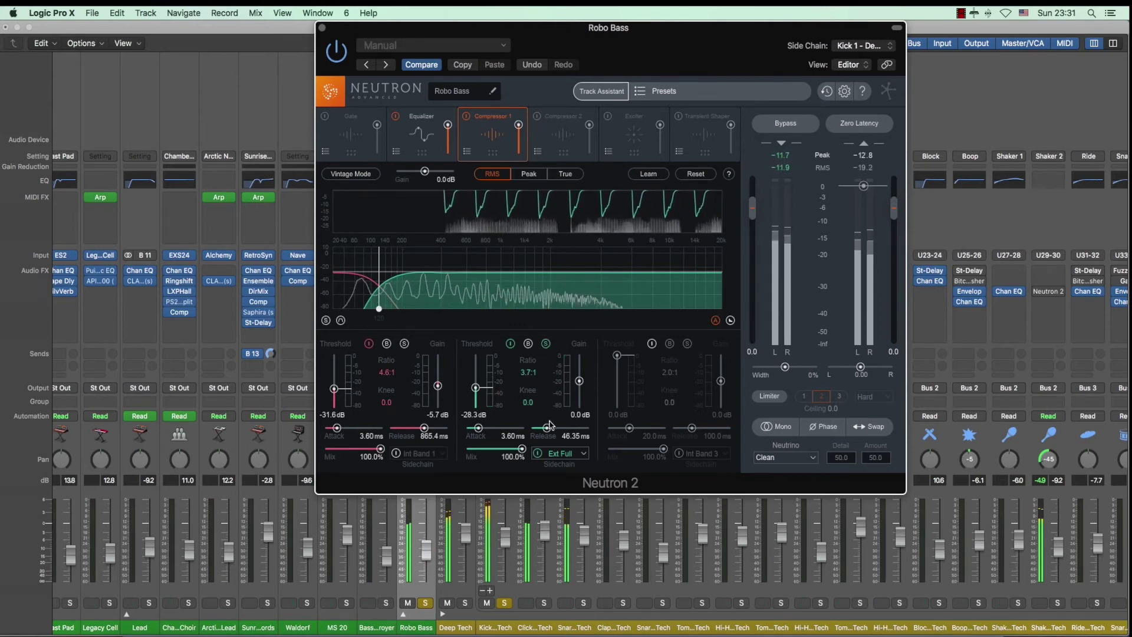
left_click_drag(548, 428, 547, 434)
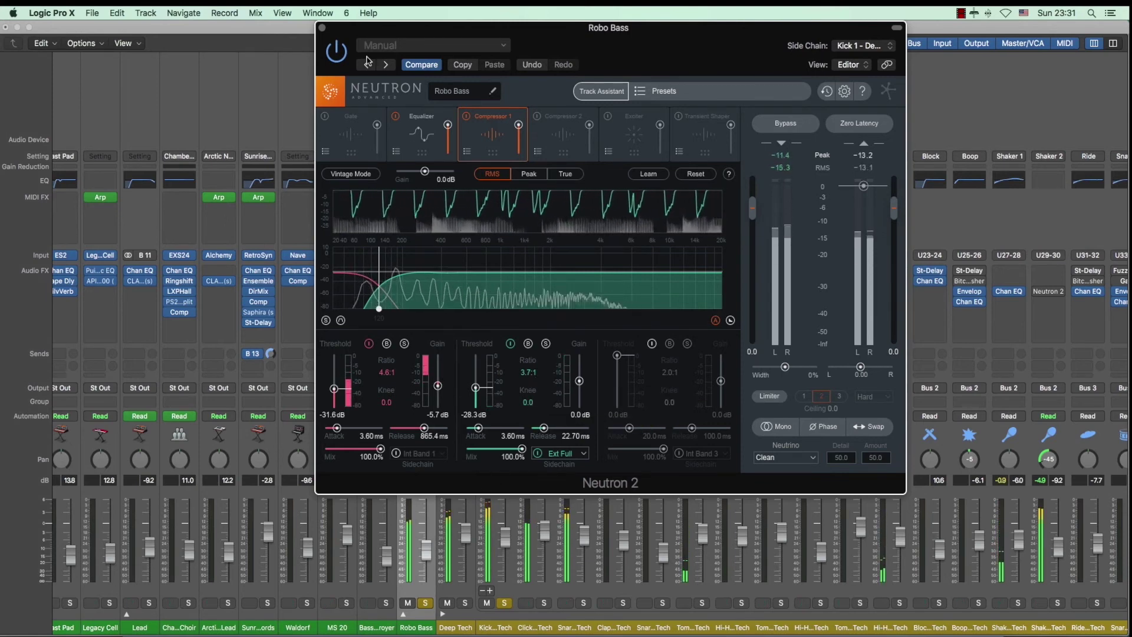
Close the Robo Bass plug-in window, unsolo Kick 1 and Robo Bass, and solo Deep Tech
left_click(322, 27)
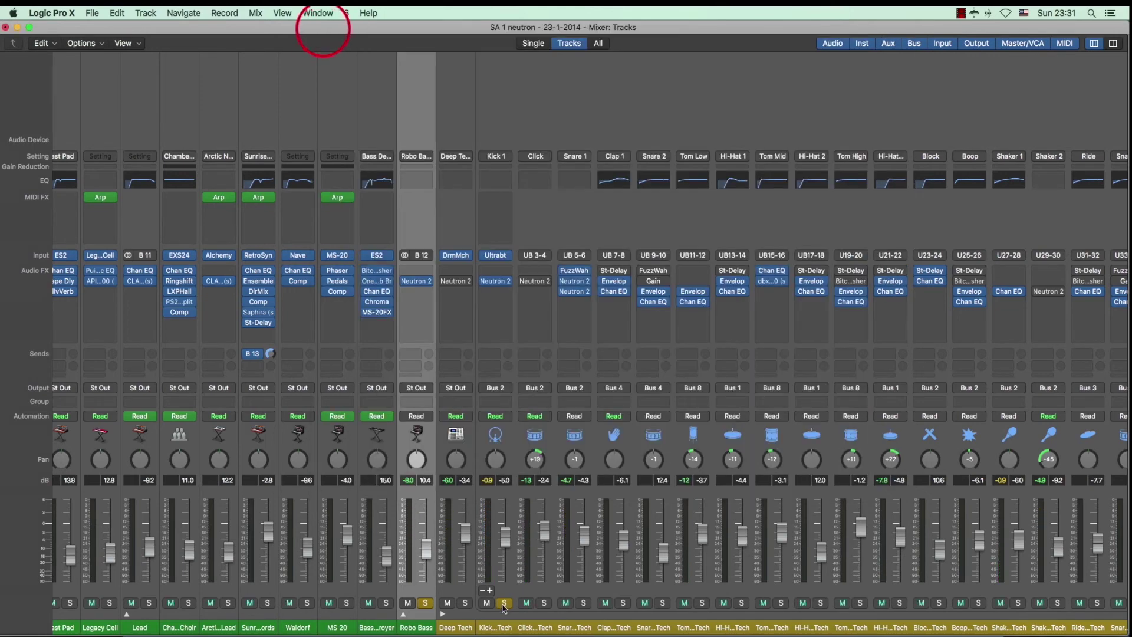
left_click(504, 603)
left_click(425, 603)
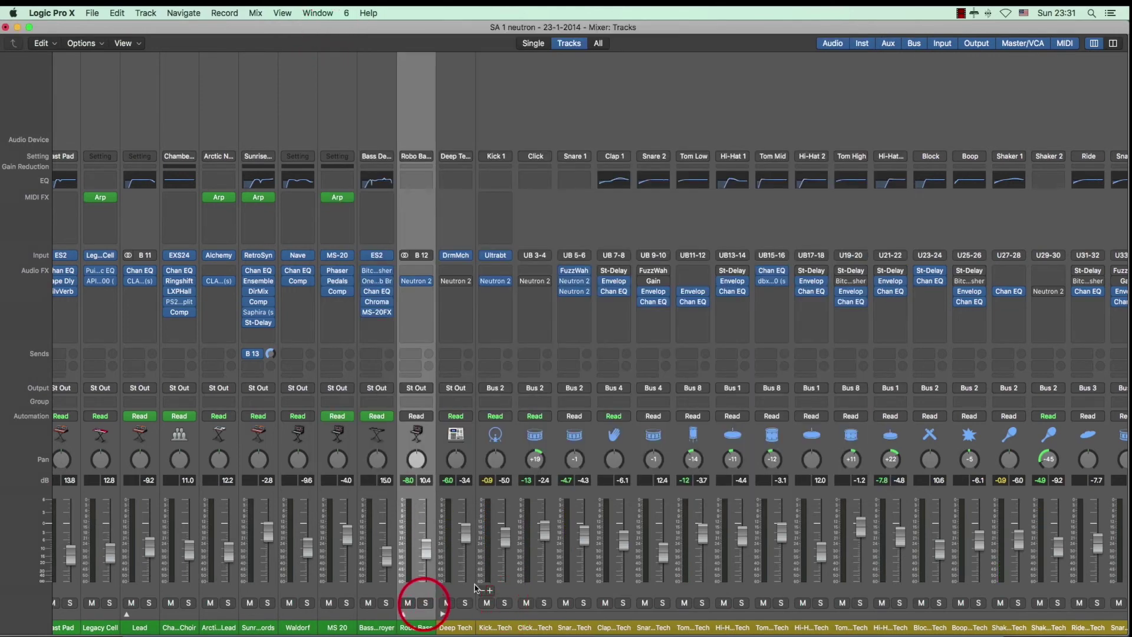
left_click(465, 602)
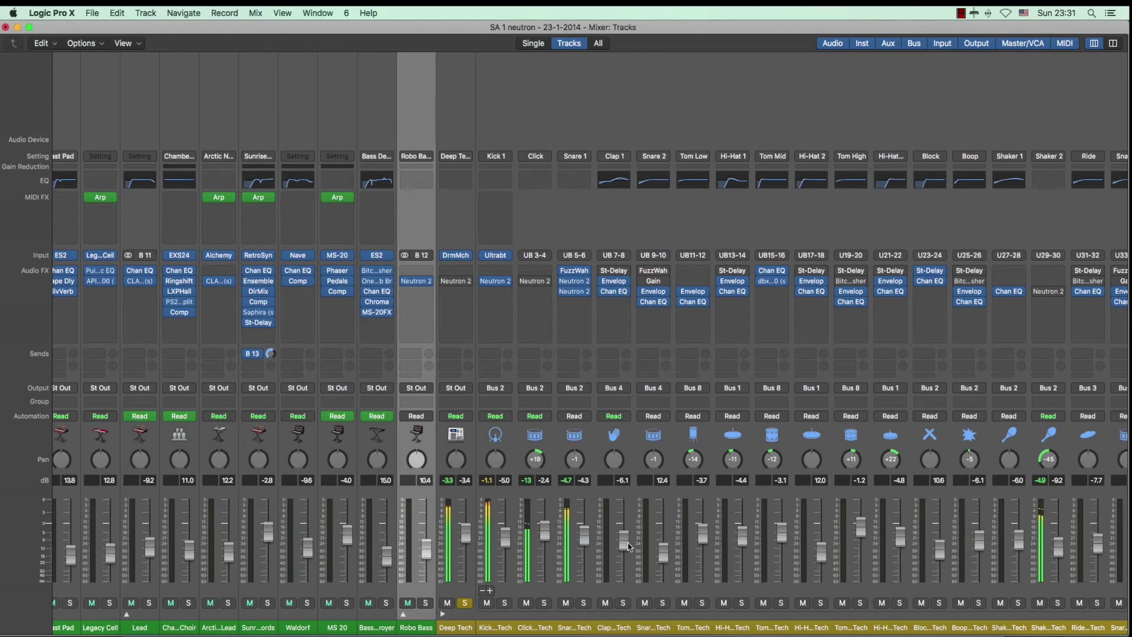
Lower the Click fader to -5.5 dB and the Shaker 2 fader to -12.2 dB, with Shaker 2 panned to -49
left_click(506, 538)
left_click_drag(545, 530, 545, 537)
left_click_drag(1058, 549, 1055, 552)
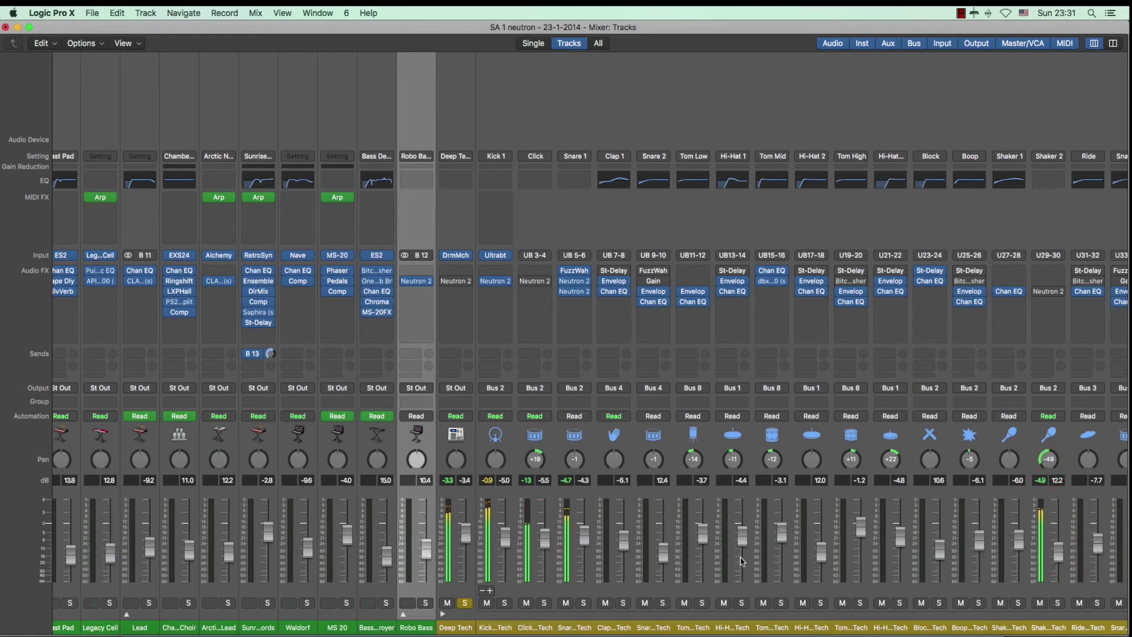
Activate the bypassed Neutron 2 insert on the Deep Tech channel and open its plug-in window
scroll(751, 565, "left", 2)
scroll(750, 565, "right", 3)
scroll(751, 565, "right", 15)
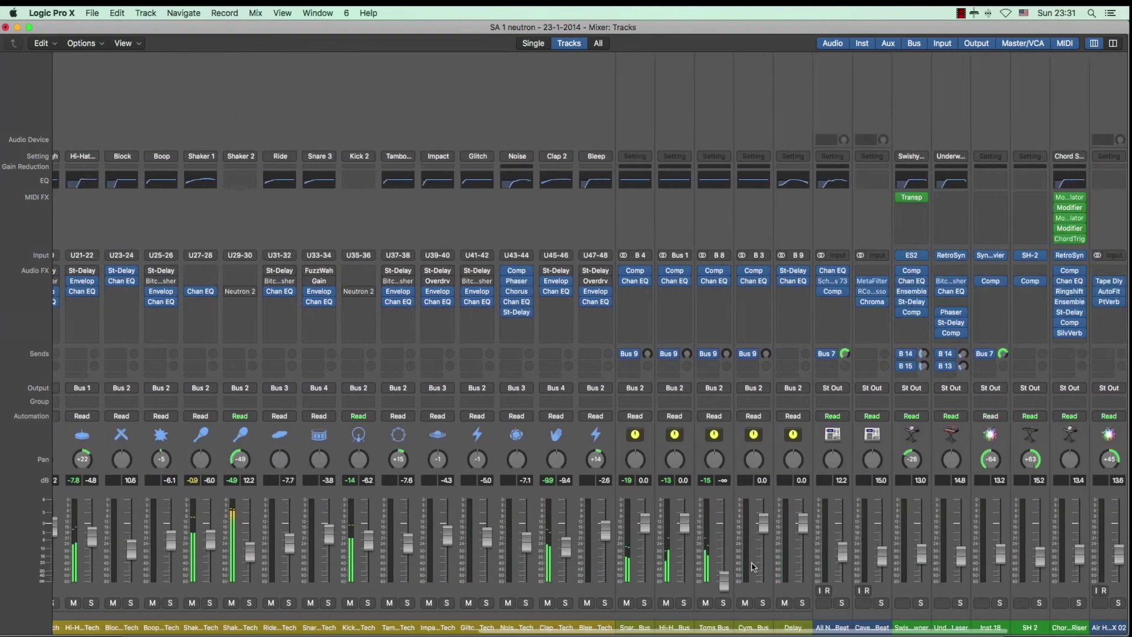
scroll(757, 568, "left", 15)
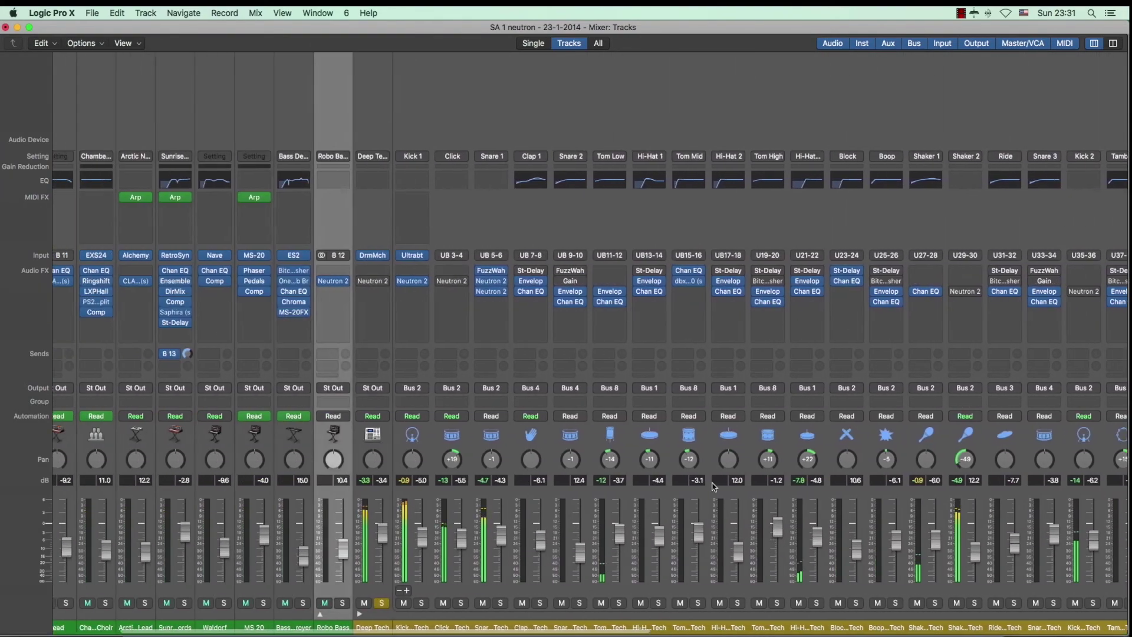
scroll(497, 383, "left", 2)
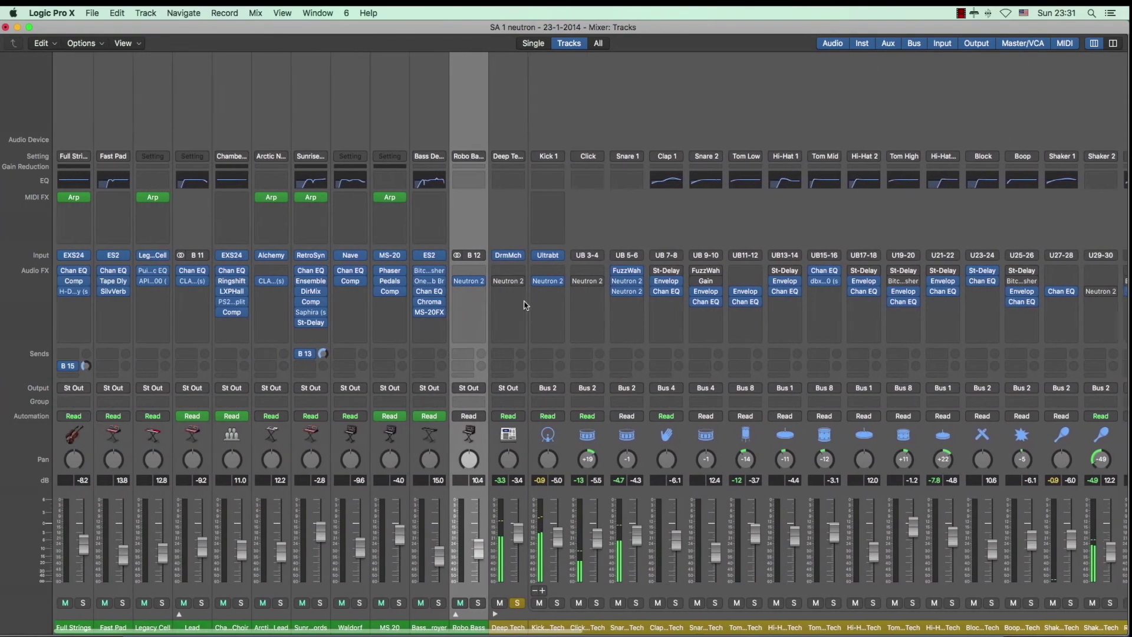
left_click(496, 283)
left_click_drag(498, 287, 497, 284)
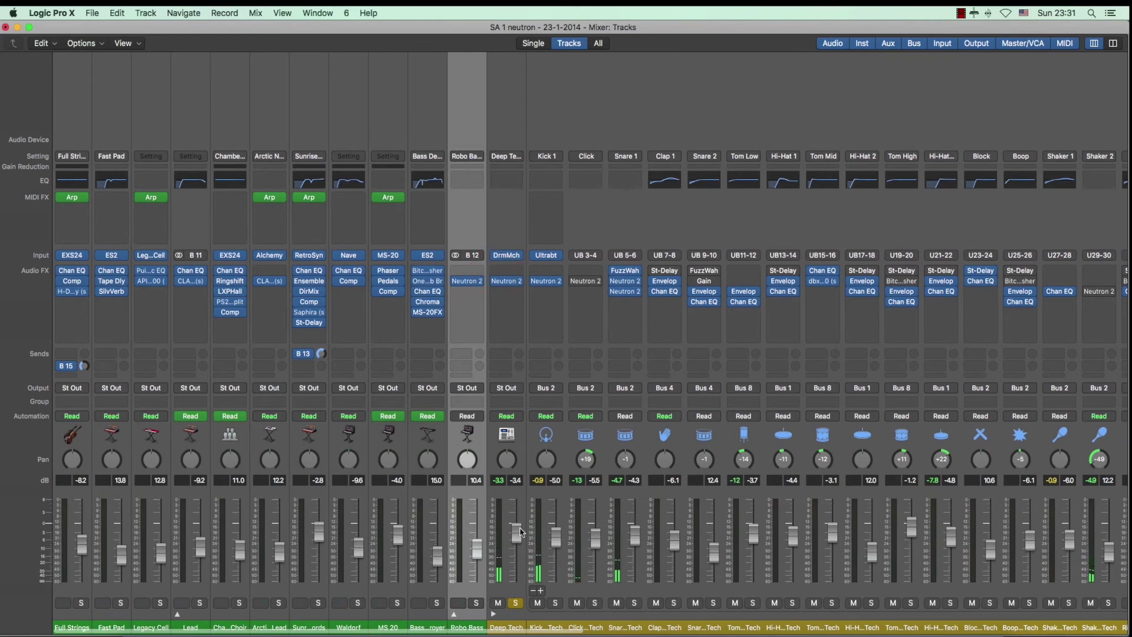
left_click(510, 285)
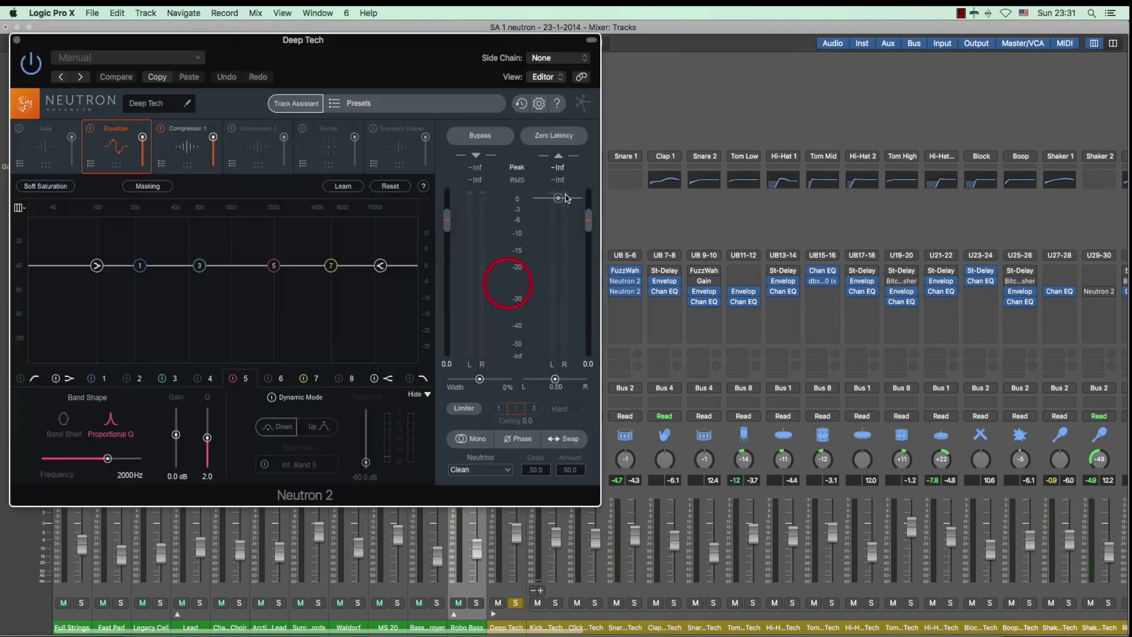
left_click_drag(319, 35, 717, 70)
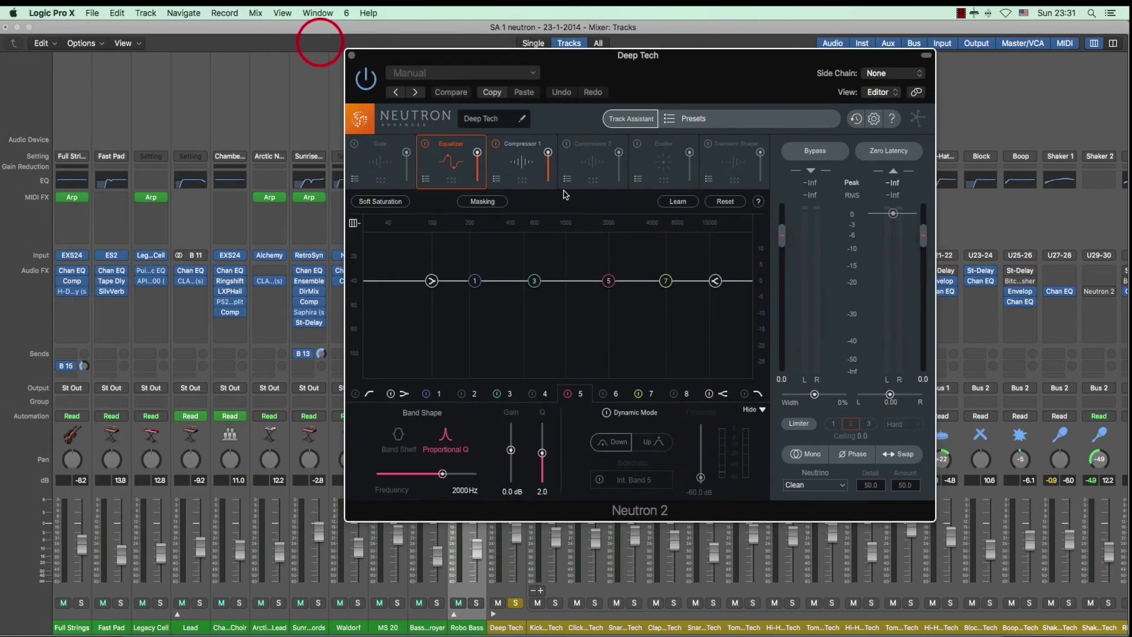
Turn off Deep Tech's Equalizer and Compressor 1 modules and turn on Compressor 2
left_click(425, 143)
left_click(496, 144)
left_click(568, 144)
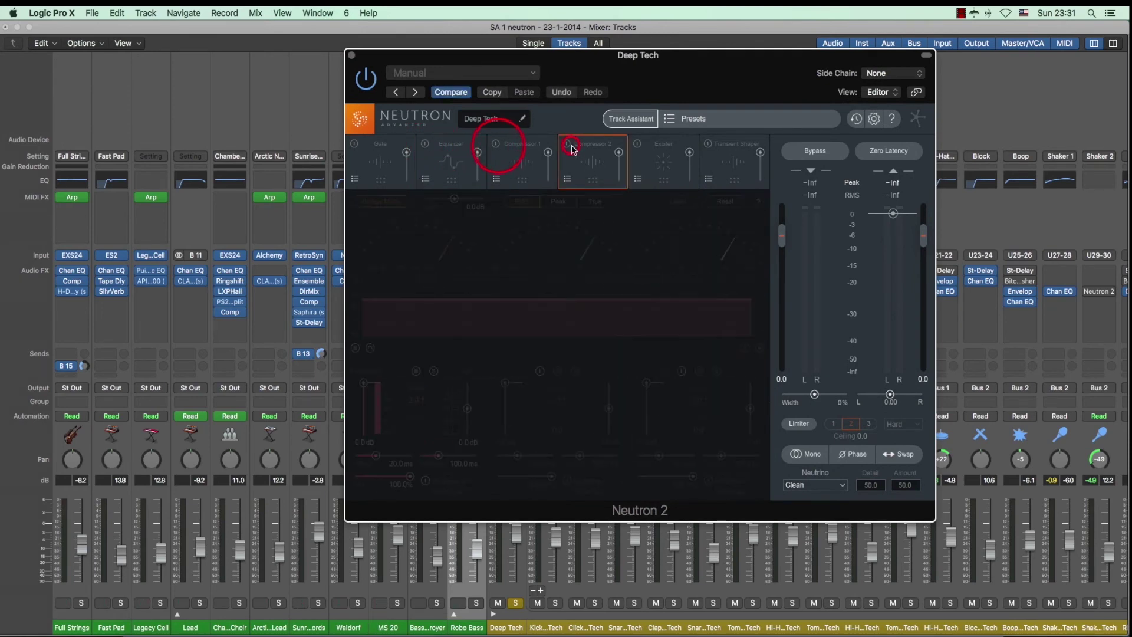
left_click(596, 164)
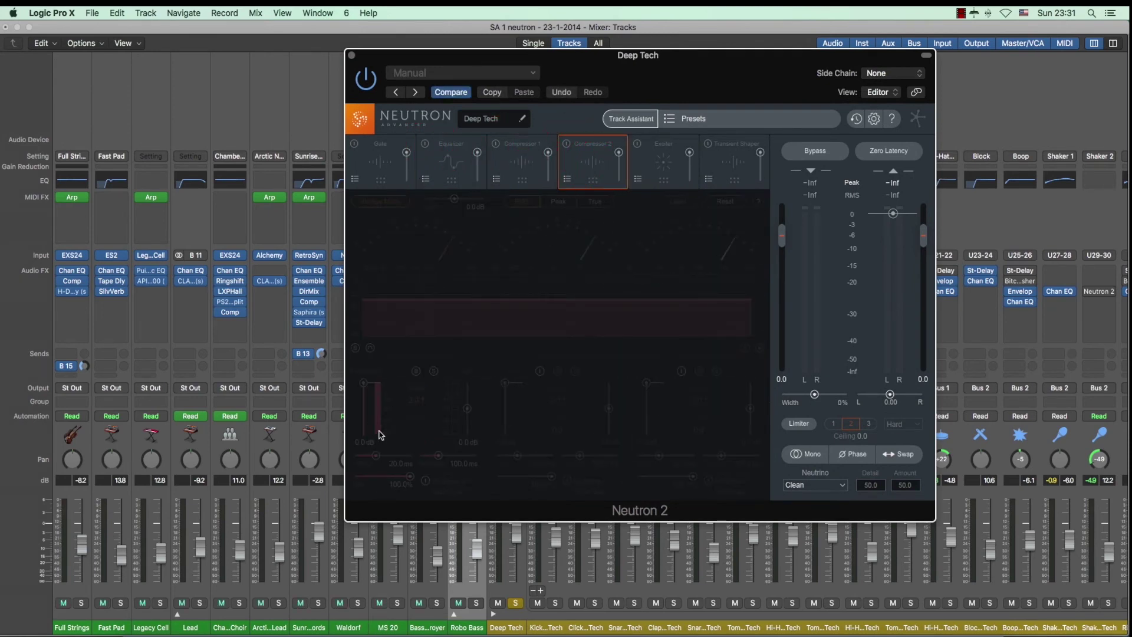
left_click(567, 144)
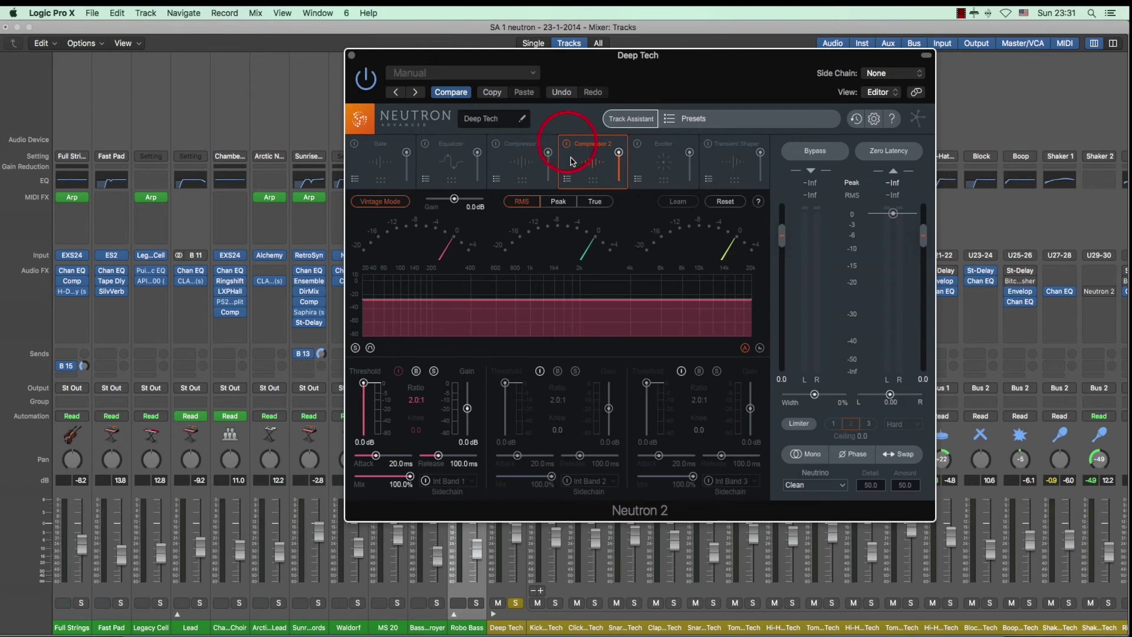
Try Compressor 2's Peak and True detection modes and return it to RMS
left_click(384, 203)
left_click(526, 205)
left_click(559, 203)
left_click(589, 204)
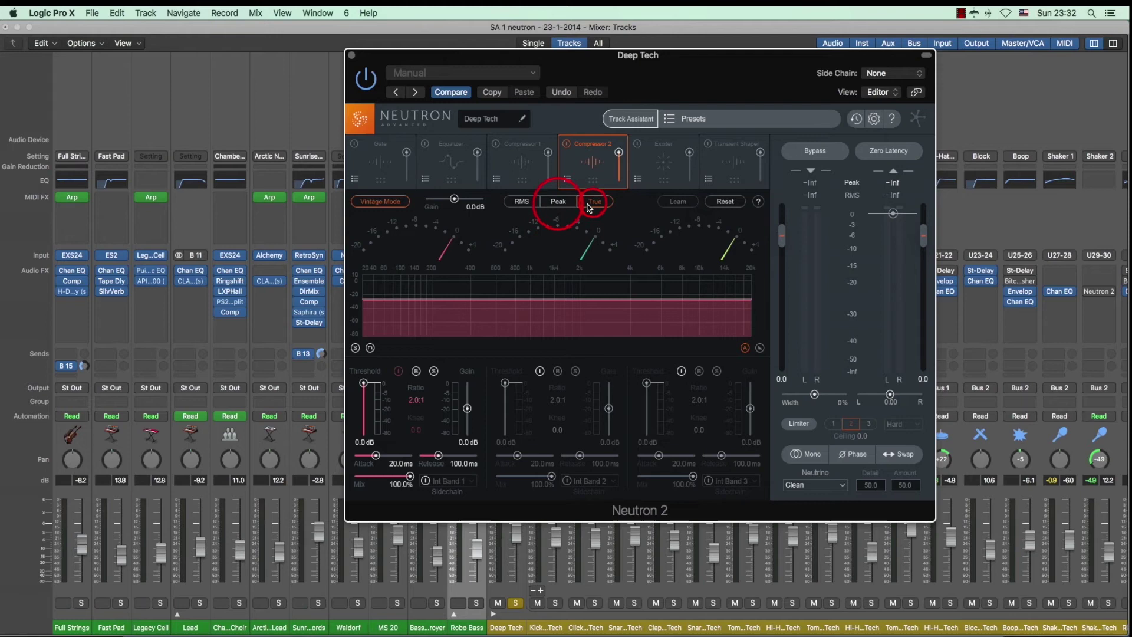
left_click(522, 202)
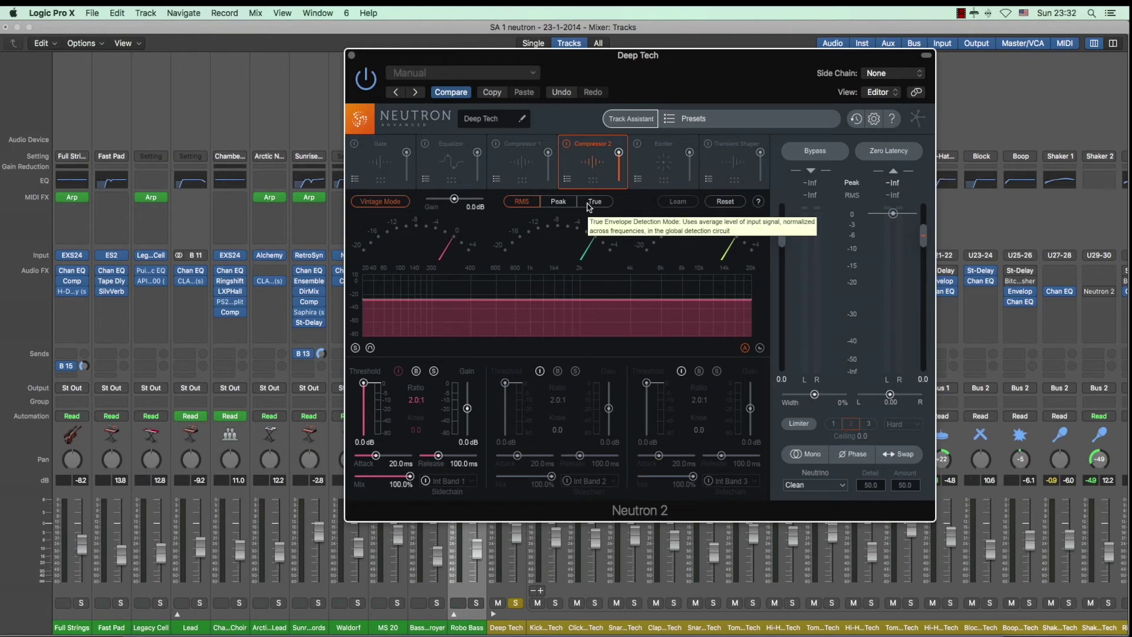
During playback, set Compressor 2's threshold to -37.6 dB, ratio to 4.9:1, attack to 0.10 ms and release to 921.2 ms
key("space")
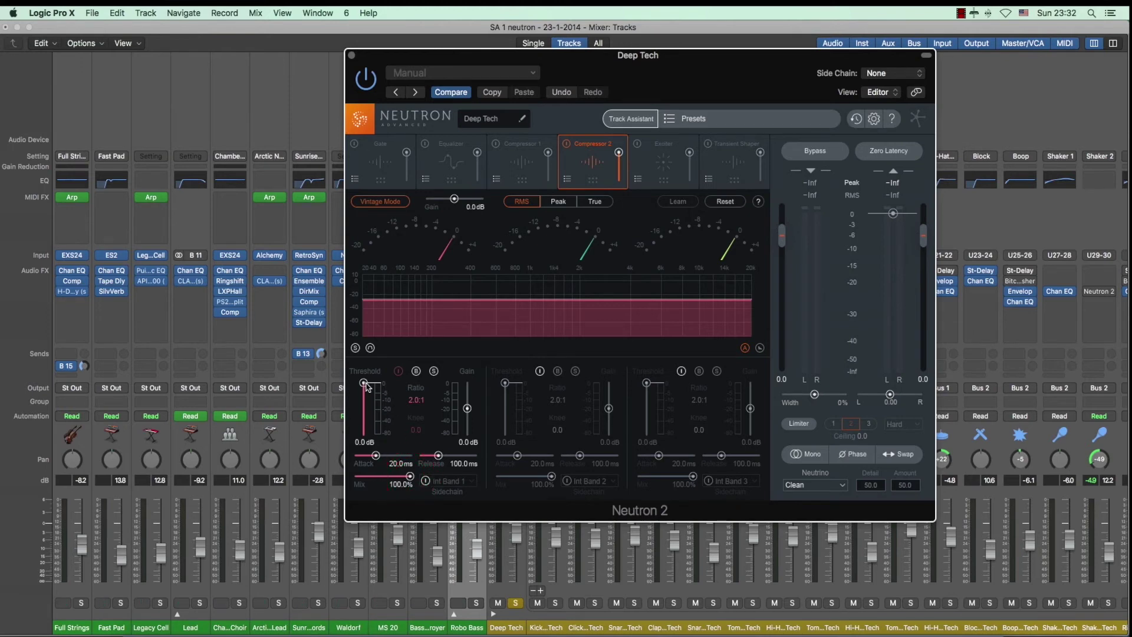
left_click_drag(417, 399, 356, 455)
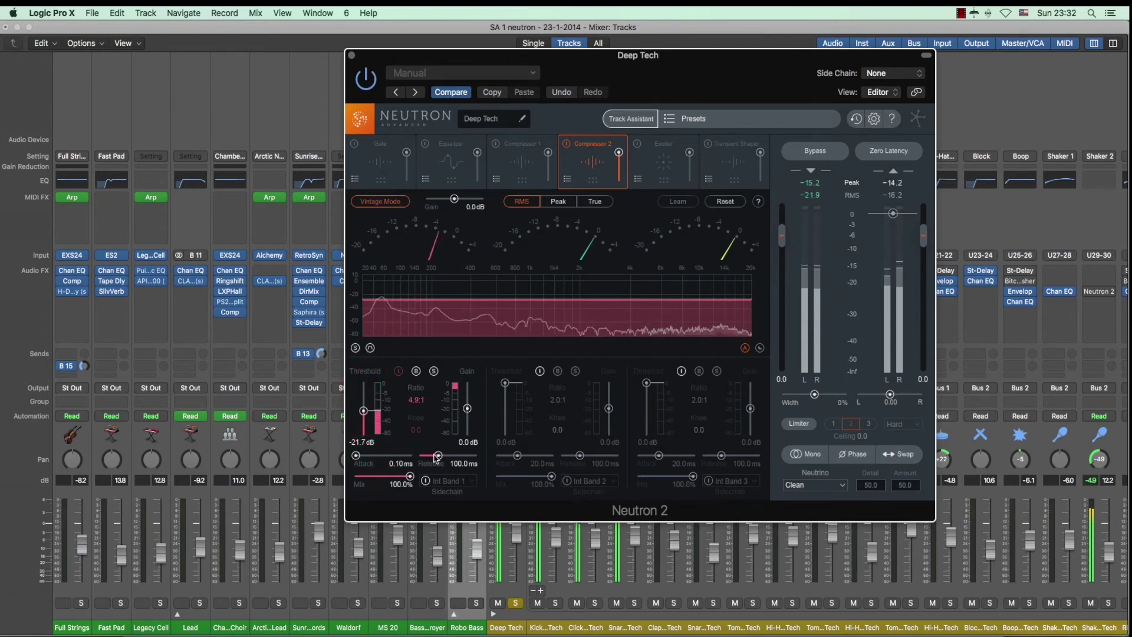
left_click_drag(439, 460, 455, 458)
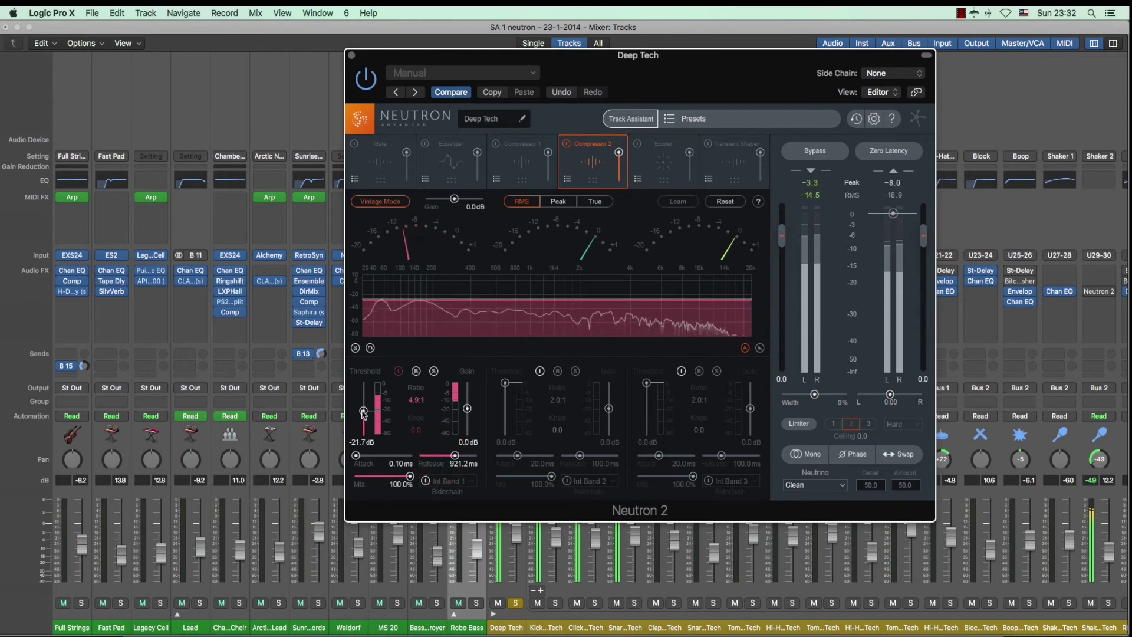
left_click_drag(363, 411, 365, 420)
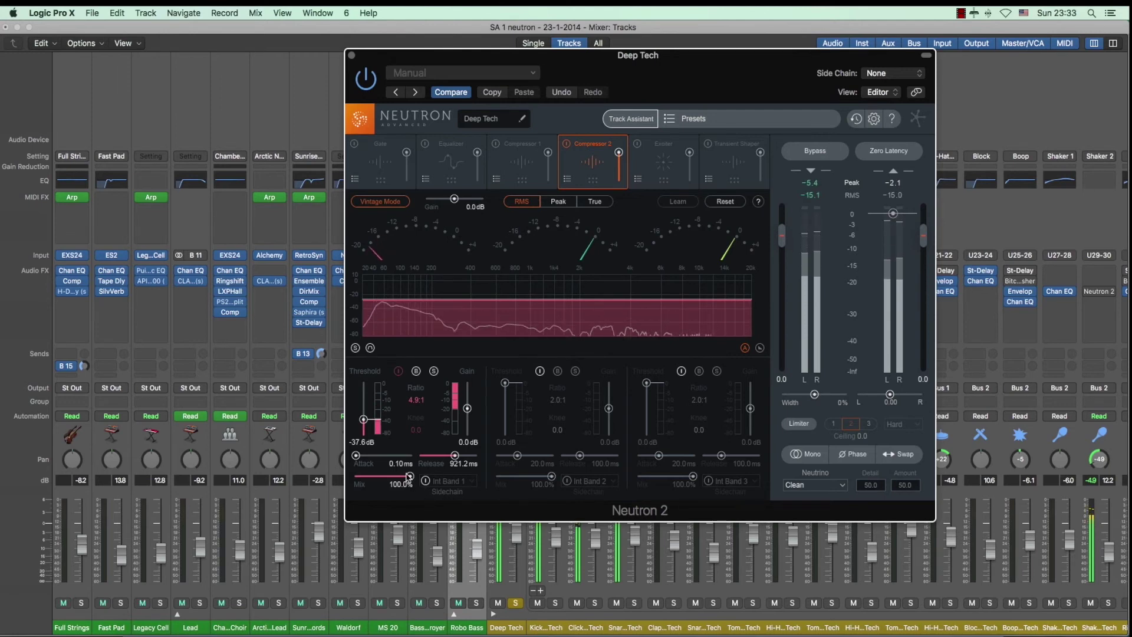
Set Compressor 2's mix to 52.17%, threshold to -32.7 dB and gain to 1.4 dB while listening to the drums
left_click_drag(410, 476, 383, 479)
key("space")
key("space")
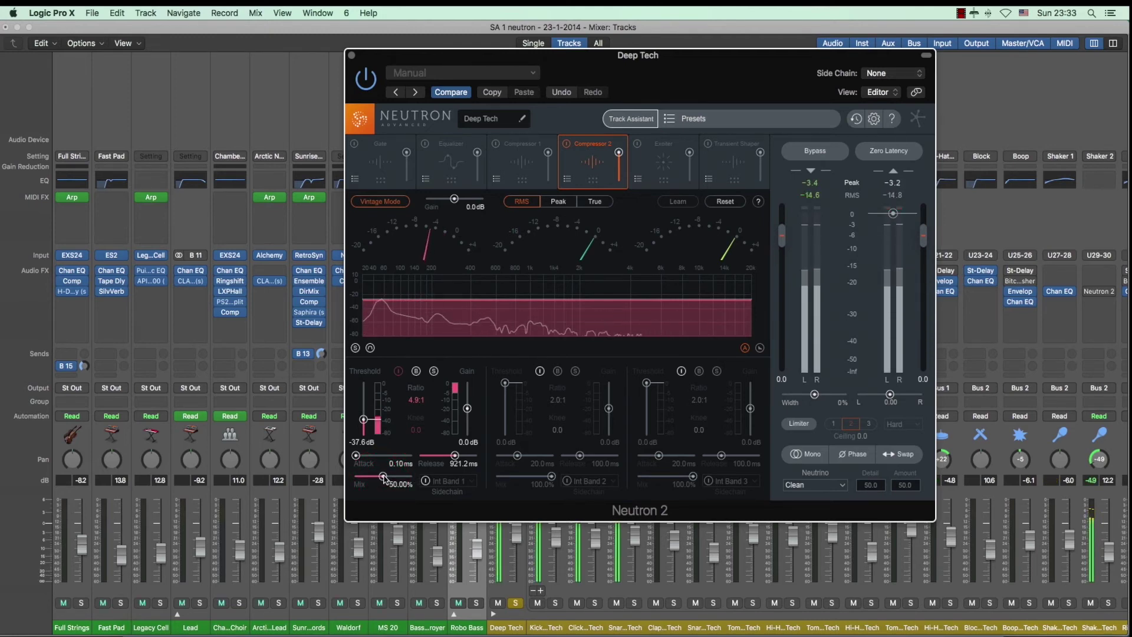
left_click_drag(386, 478, 387, 479)
left_click_drag(368, 420, 367, 417)
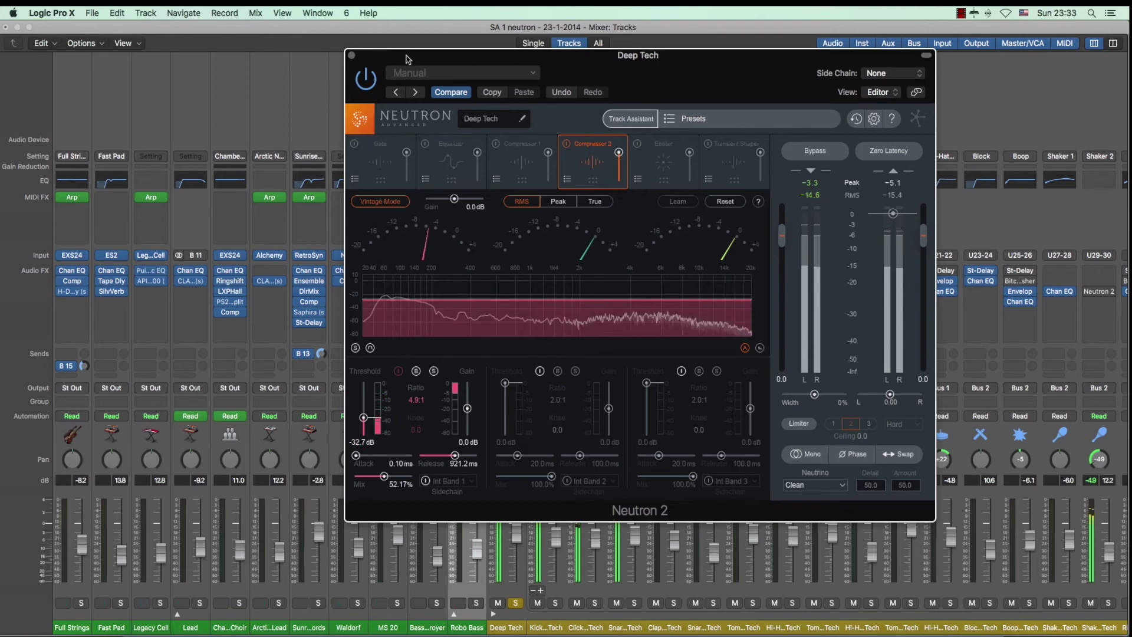
left_click_drag(405, 56, 554, 58)
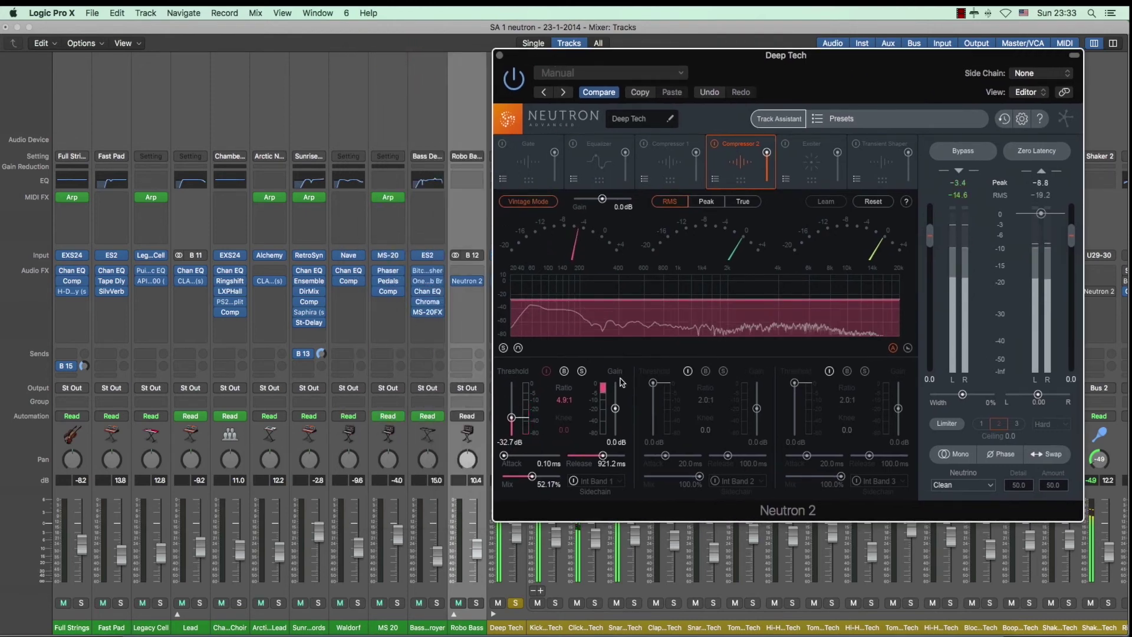
left_click_drag(615, 408, 617, 407)
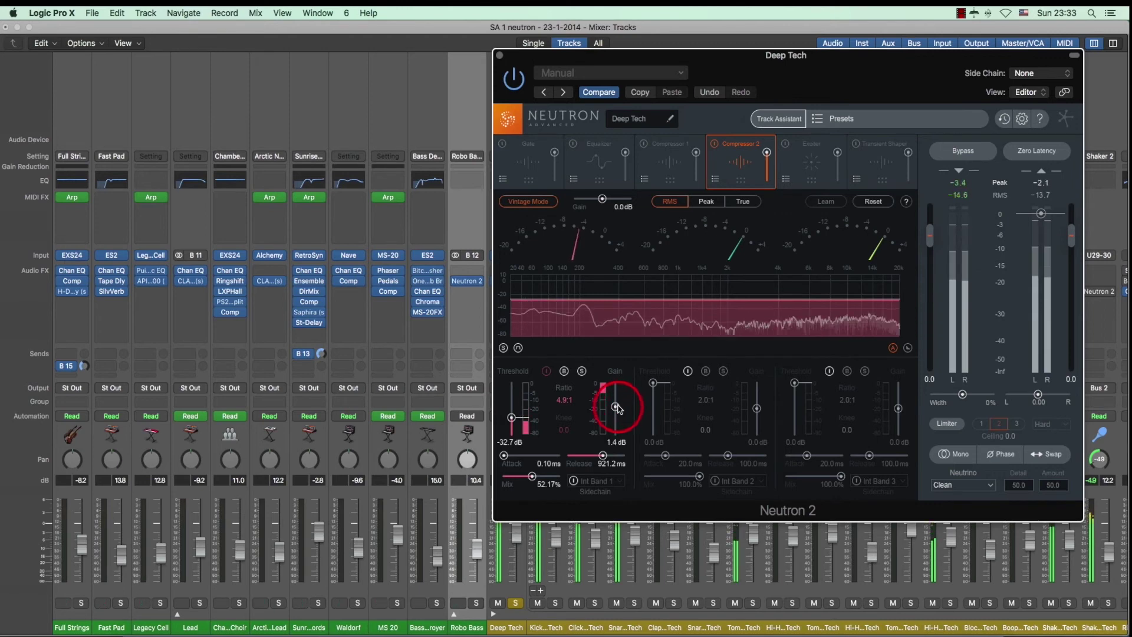
Turn on Deep Tech's limiter in Hard mode and set its ceiling to -0.2
left_click(687, 56)
left_click_drag(687, 57, 394, 29)
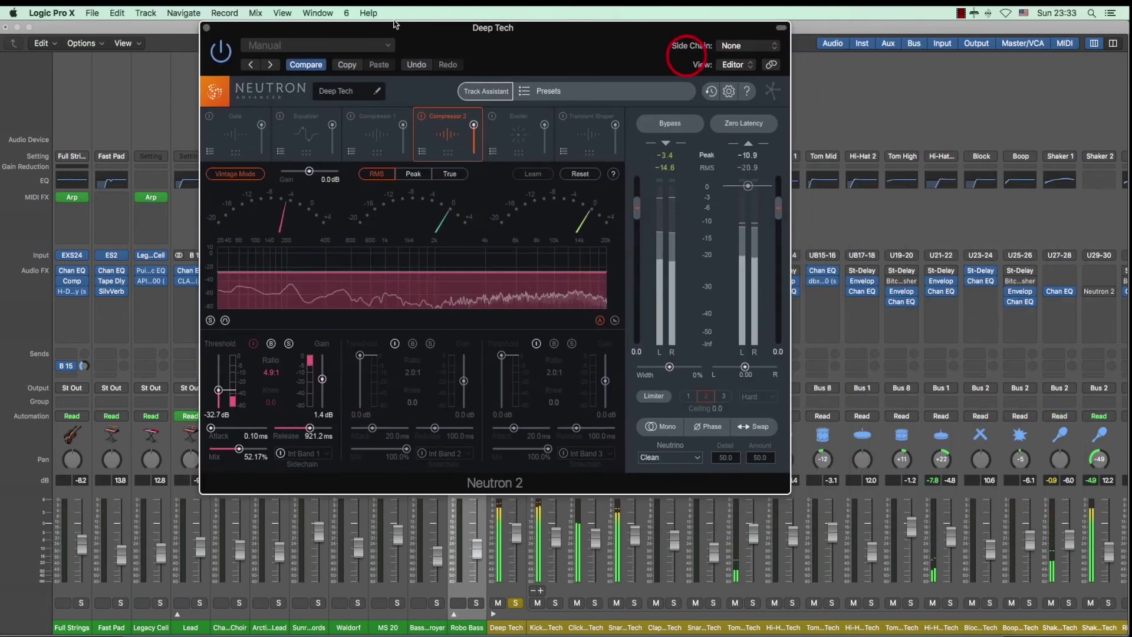
left_click(651, 398)
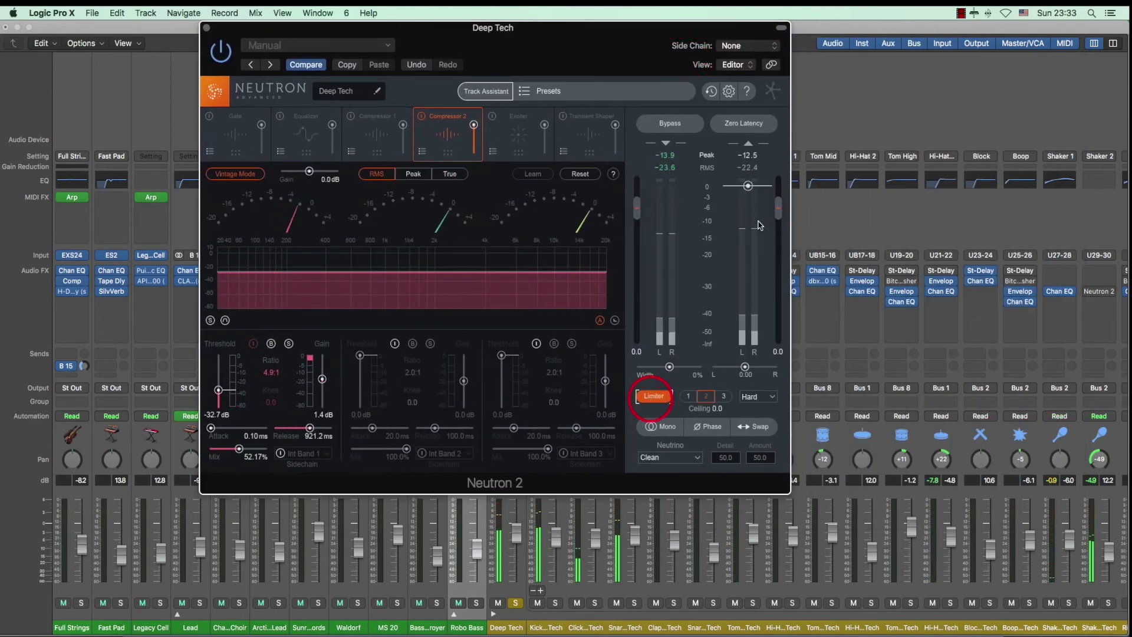
left_click(748, 186)
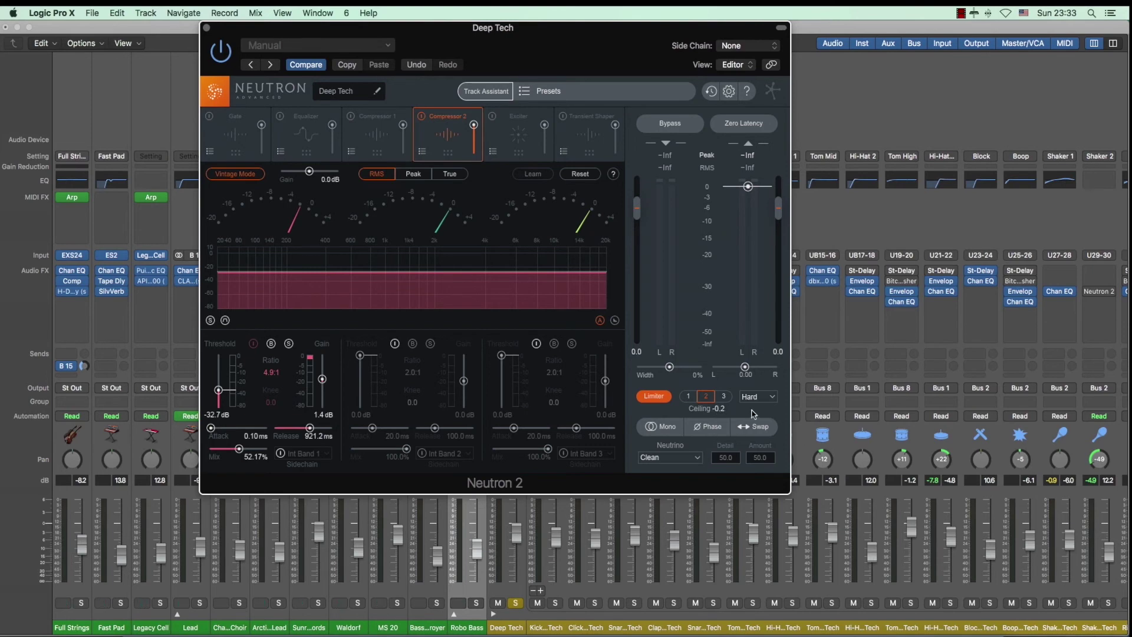
Close Deep Tech's Neutron 2, take Deep Tech out of solo and lower the Robo Bass fader to -10.8 dB during playback
left_click(206, 28)
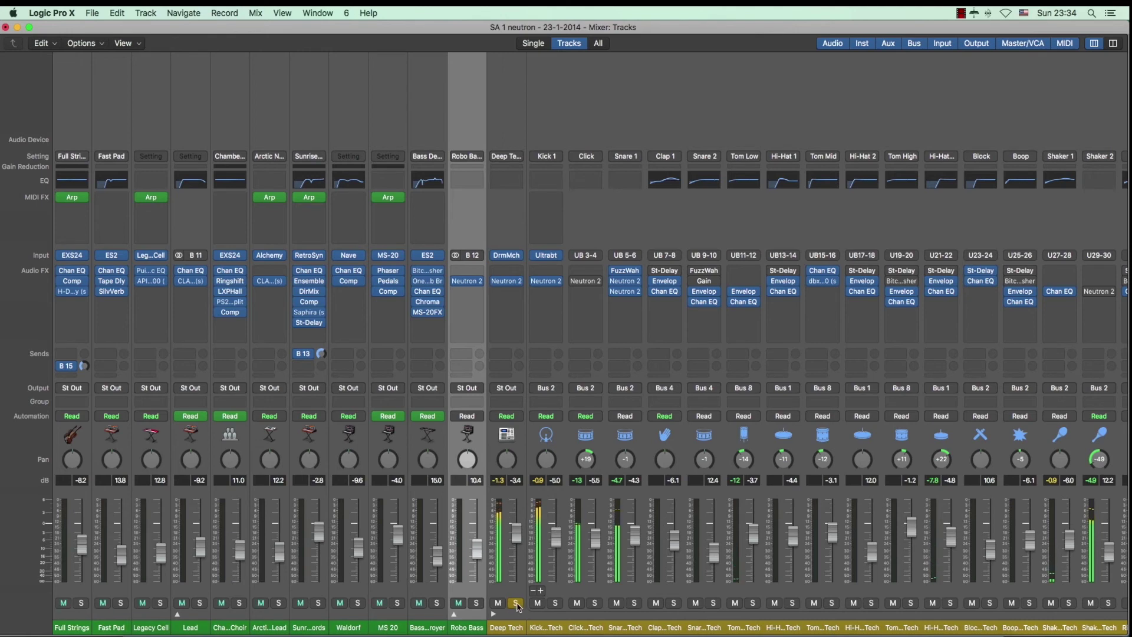
left_click(516, 603)
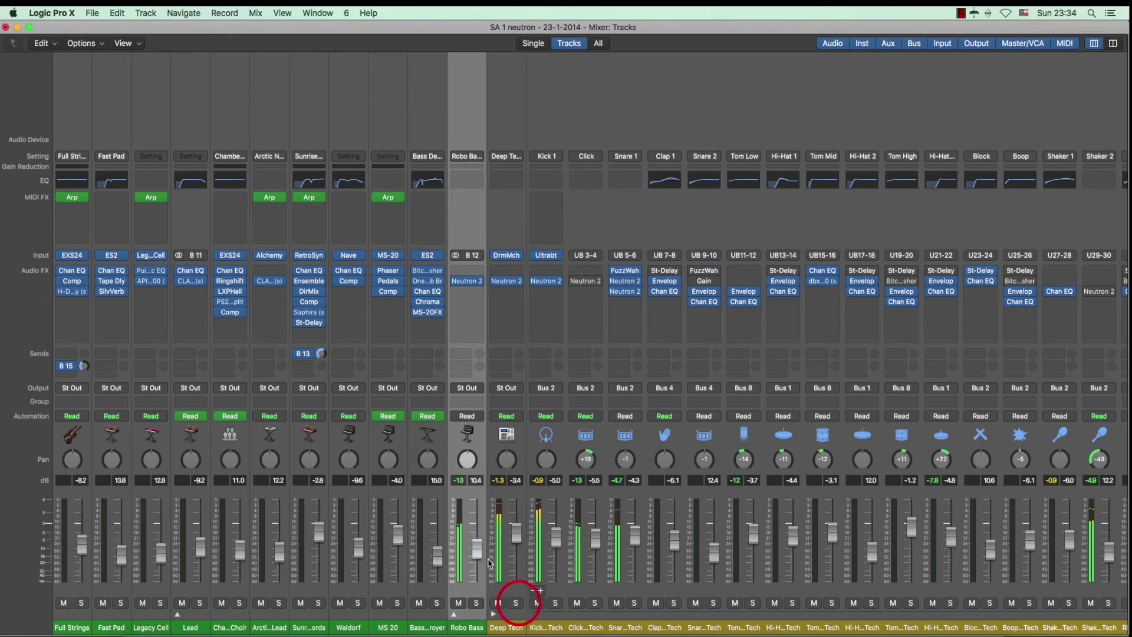
left_click_drag(476, 548, 478, 552)
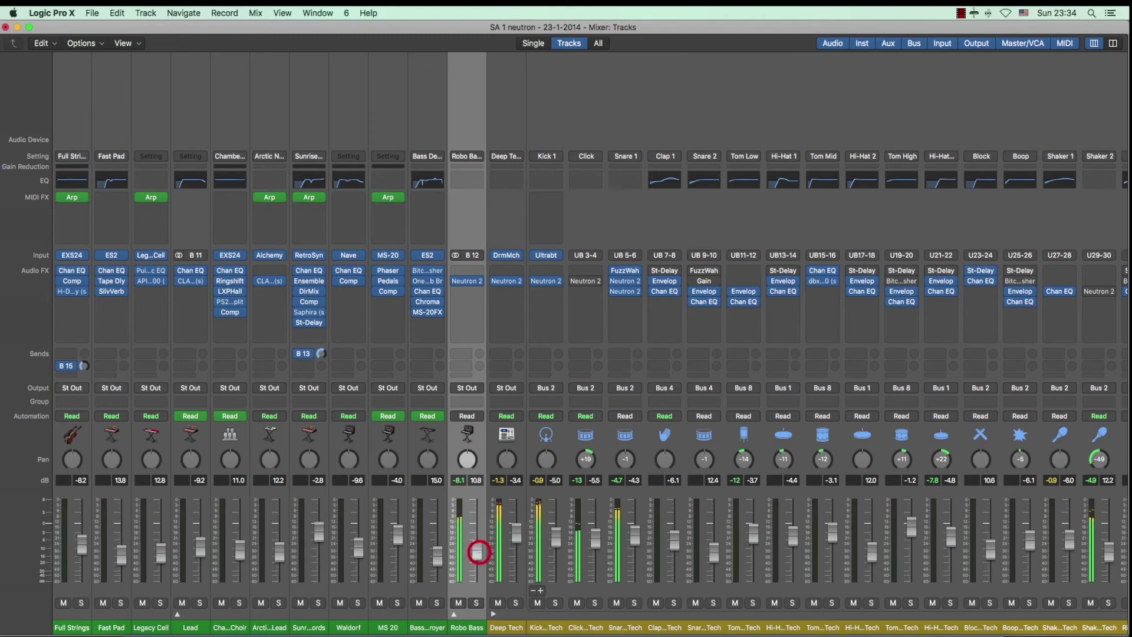
left_click_drag(478, 552, 479, 552)
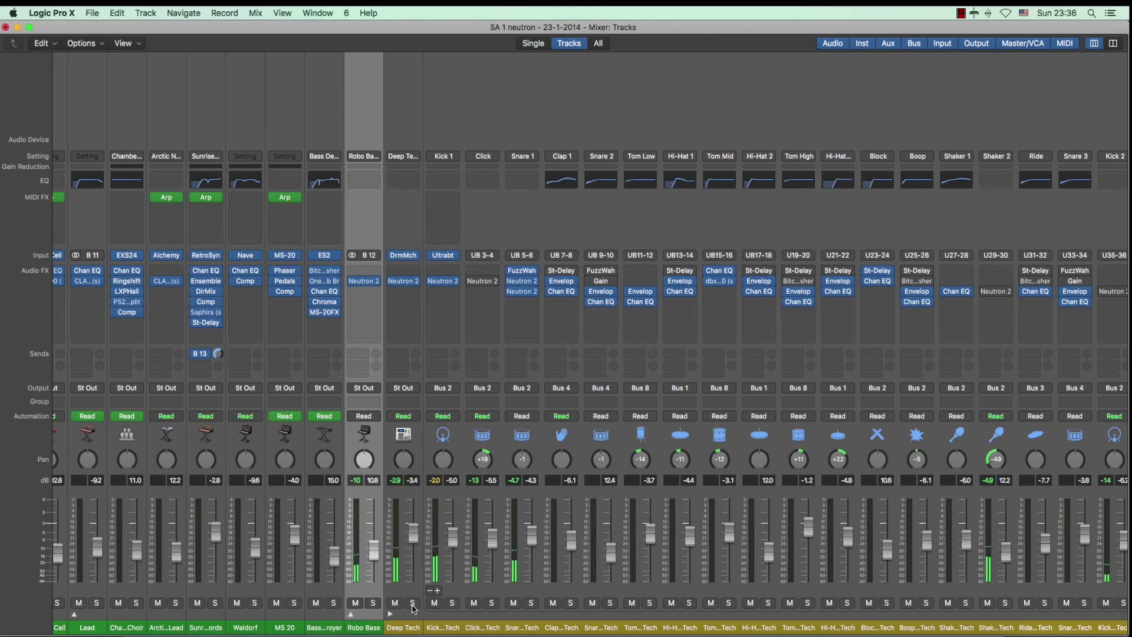
Solo Deep Tech, turn on the Exciter in its Neutron 2 and add a second band with the crossover at about 850 Hz
left_click(413, 603)
left_click(404, 280)
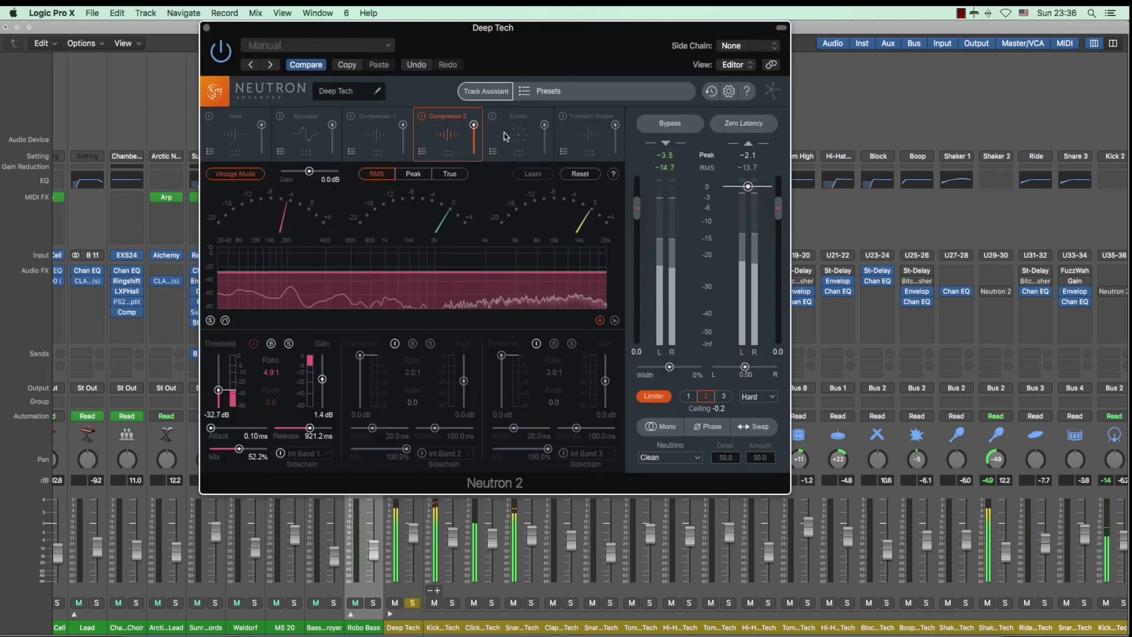
left_click(490, 125)
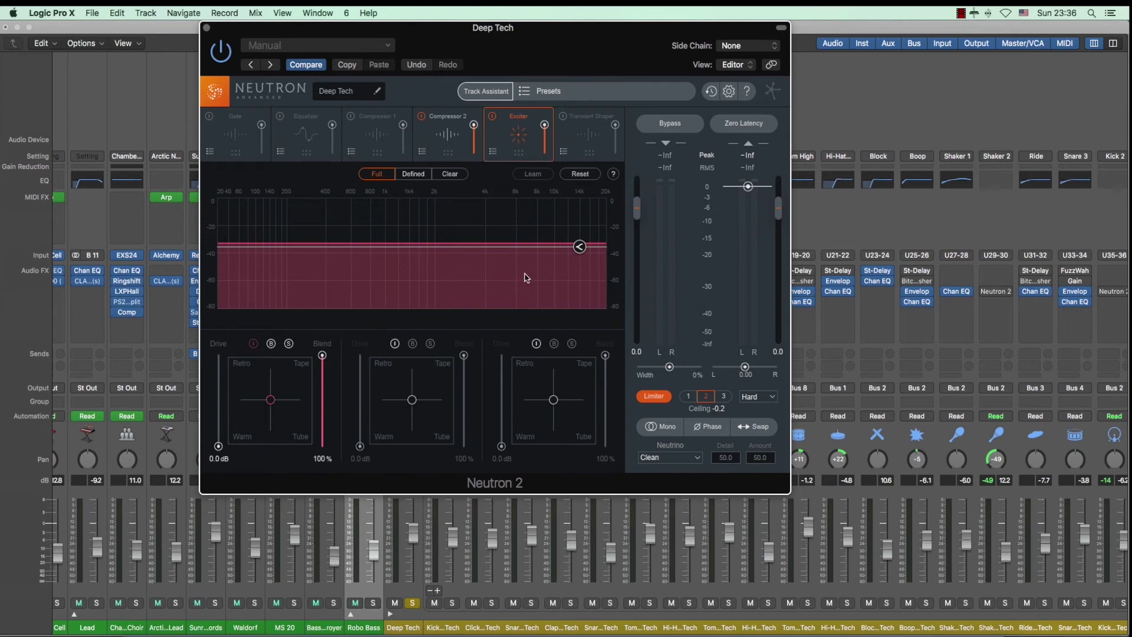
left_click(396, 344)
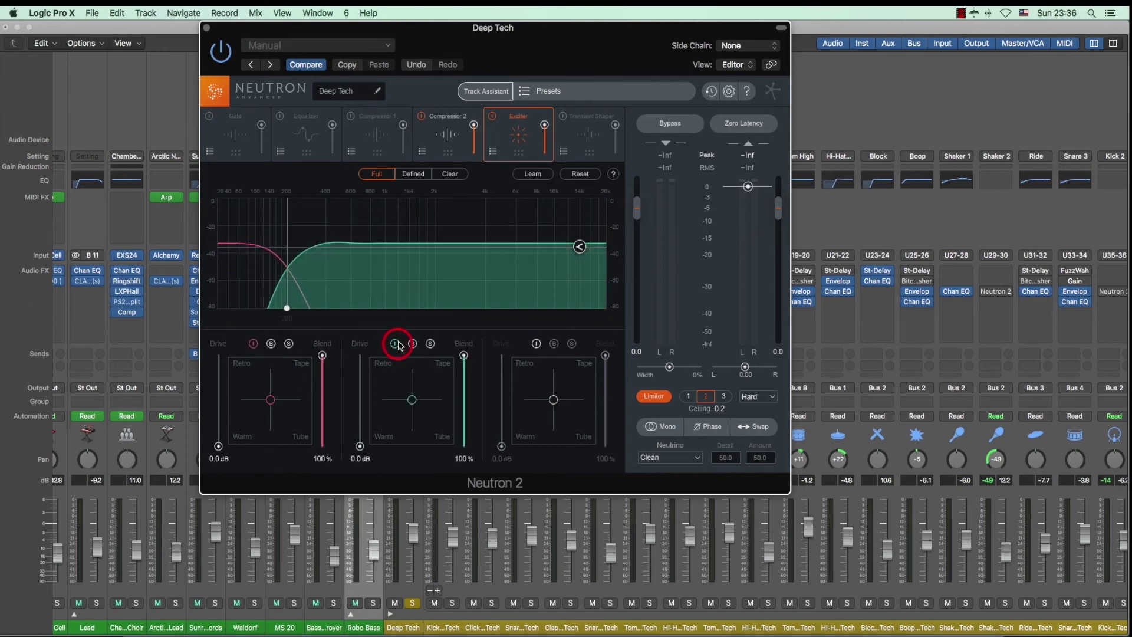
left_click_drag(288, 308, 374, 308)
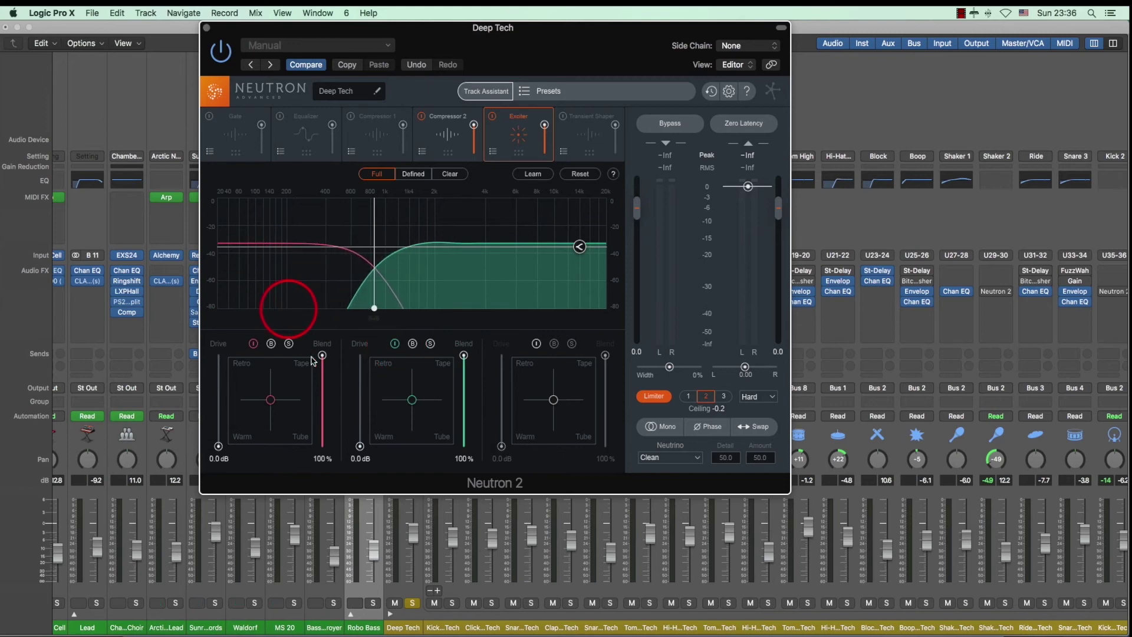
With the Exciter's low band soloed in playback, shift the crossover to about 1 kHz, move the character towards Warm and set drive to 6.0 dB
left_click(289, 344)
key("space")
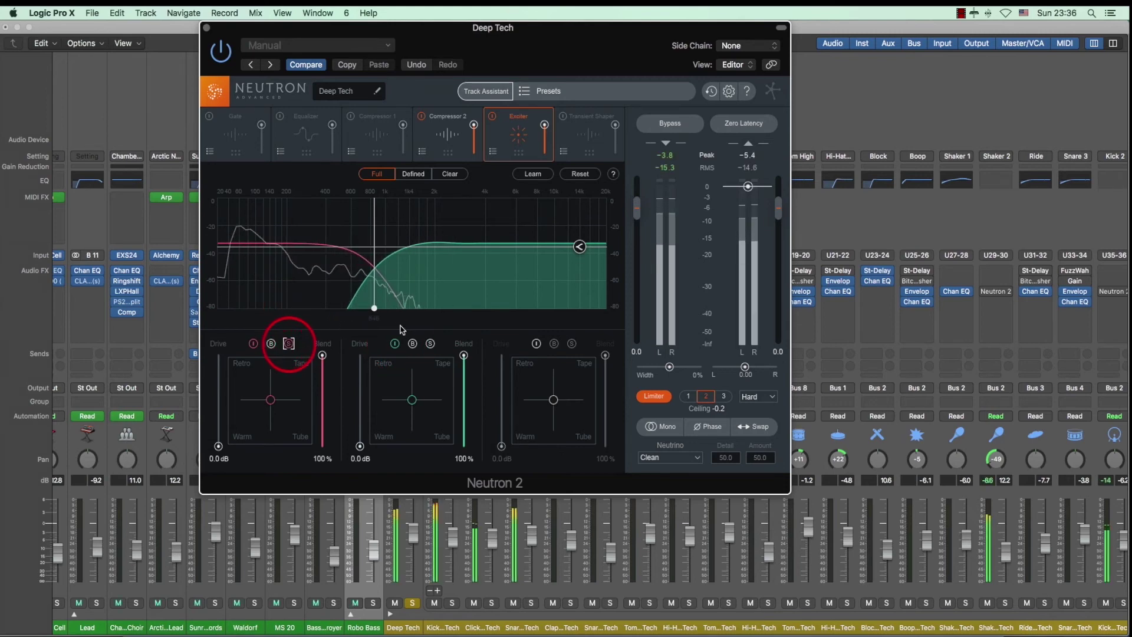
left_click_drag(374, 308, 383, 311)
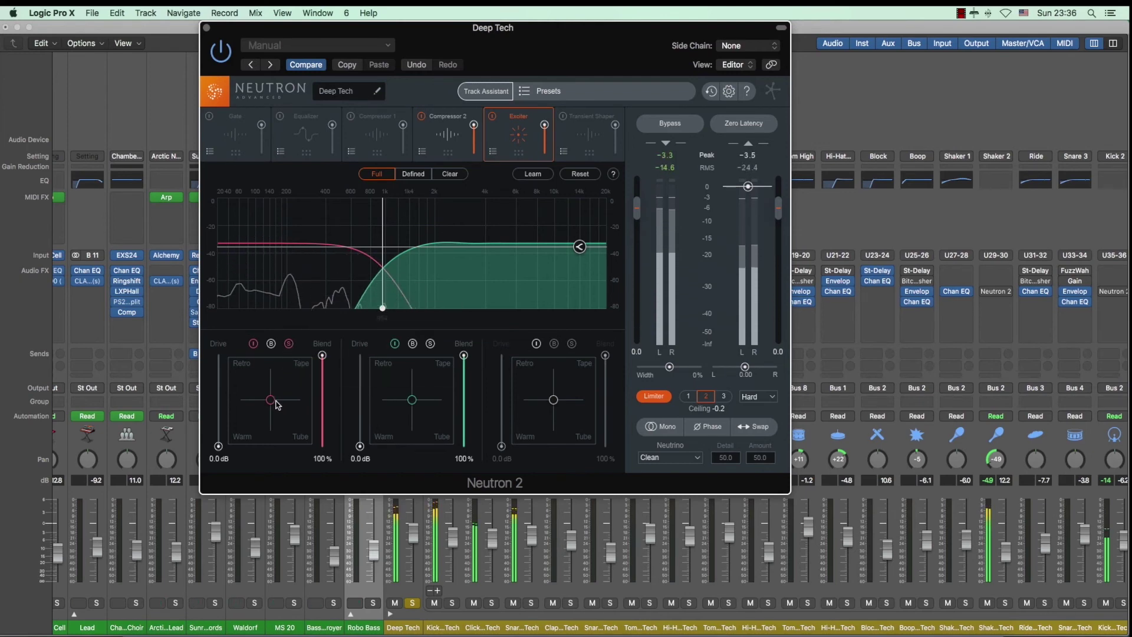
left_click_drag(272, 402, 219, 409)
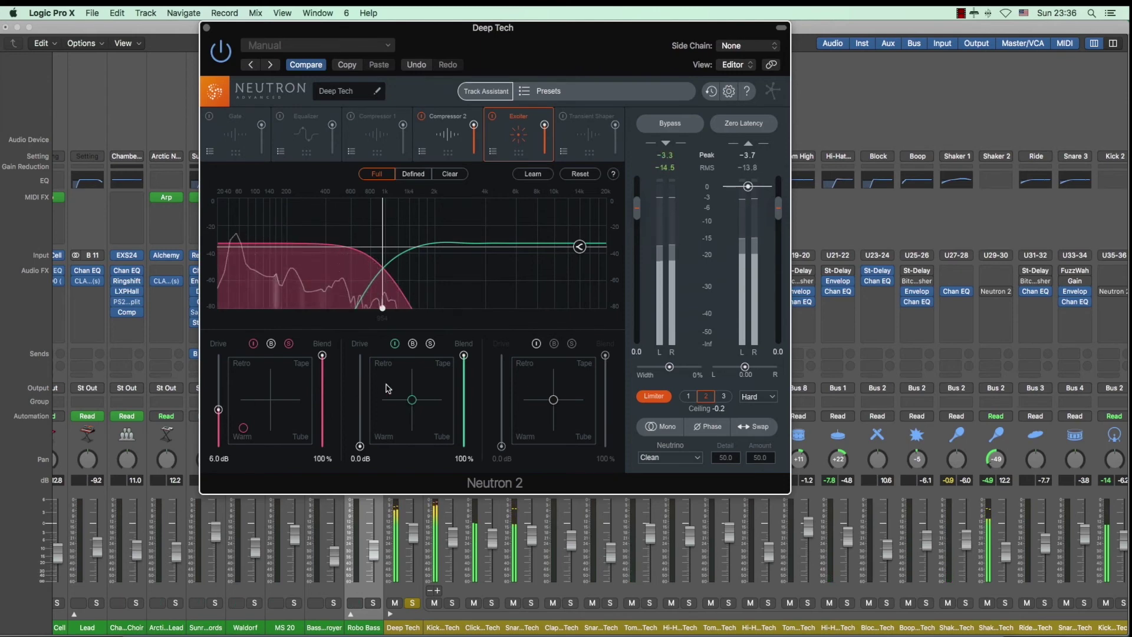
Solo the Exciter's high band instead, move its character to the Tape corner, set drive to 7.3 dB and end the band solo
left_click(429, 344)
left_click(289, 343)
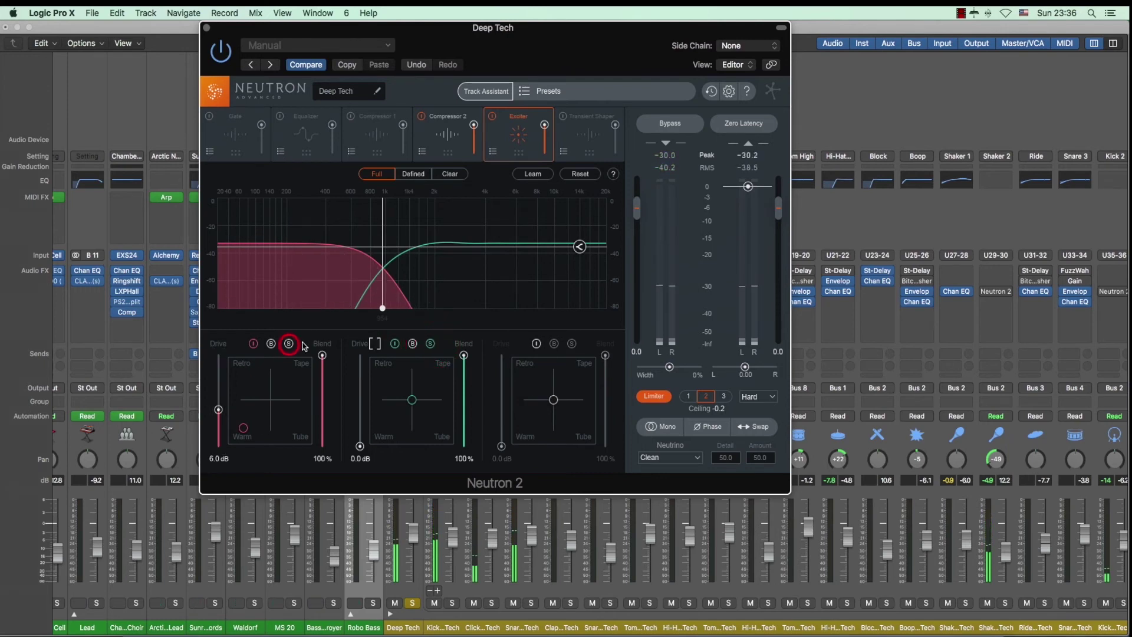
left_click(519, 281)
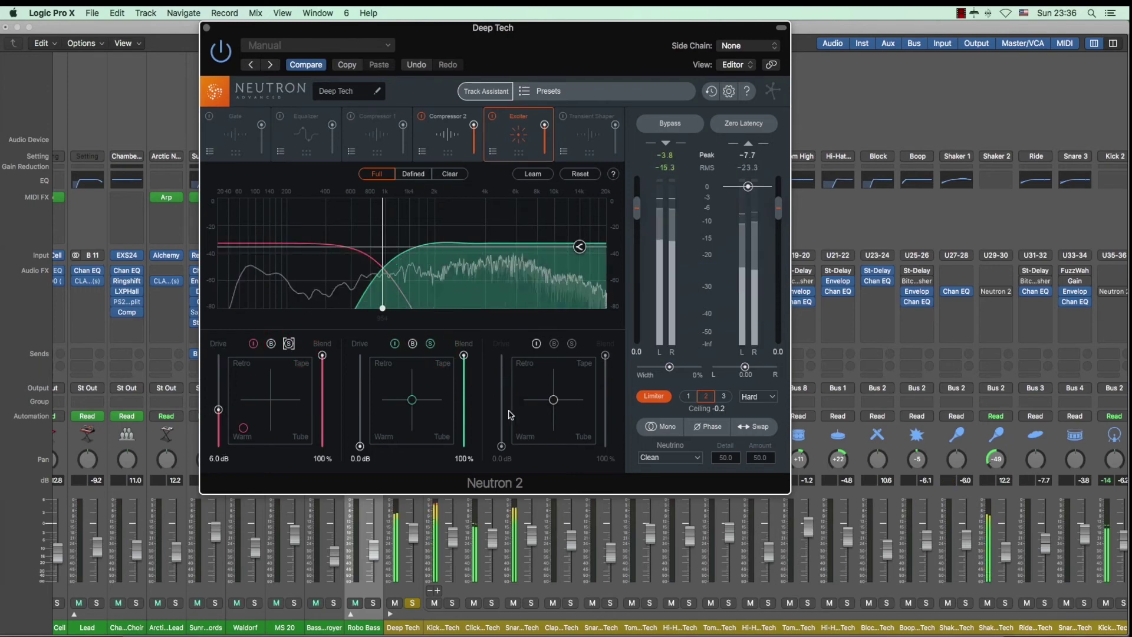
left_click_drag(361, 446, 449, 363)
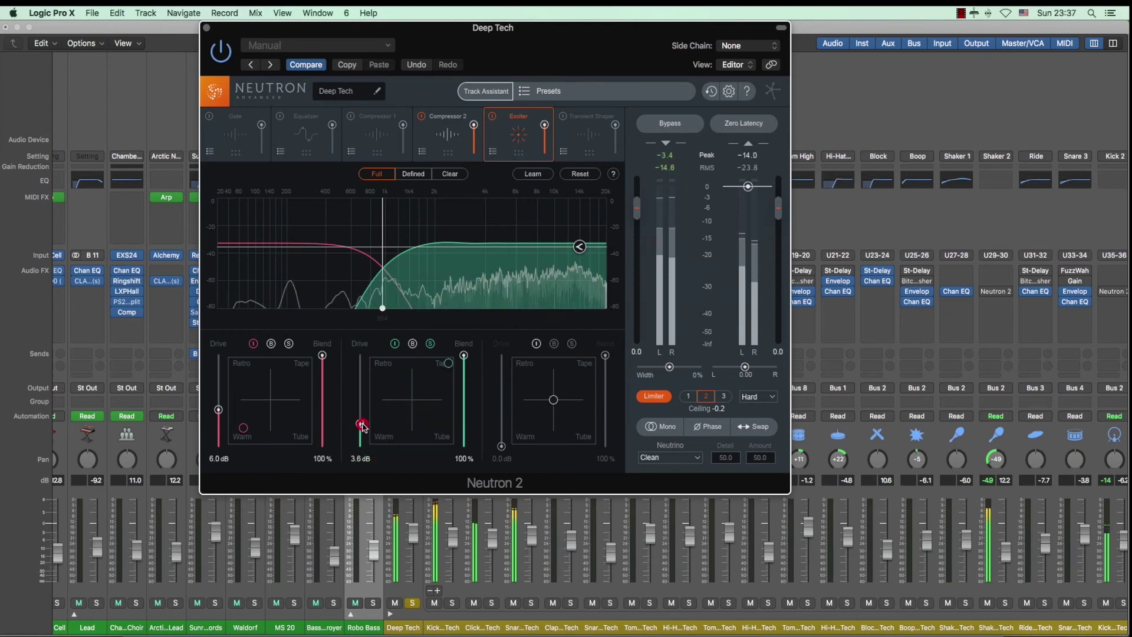
left_click_drag(359, 423, 365, 403)
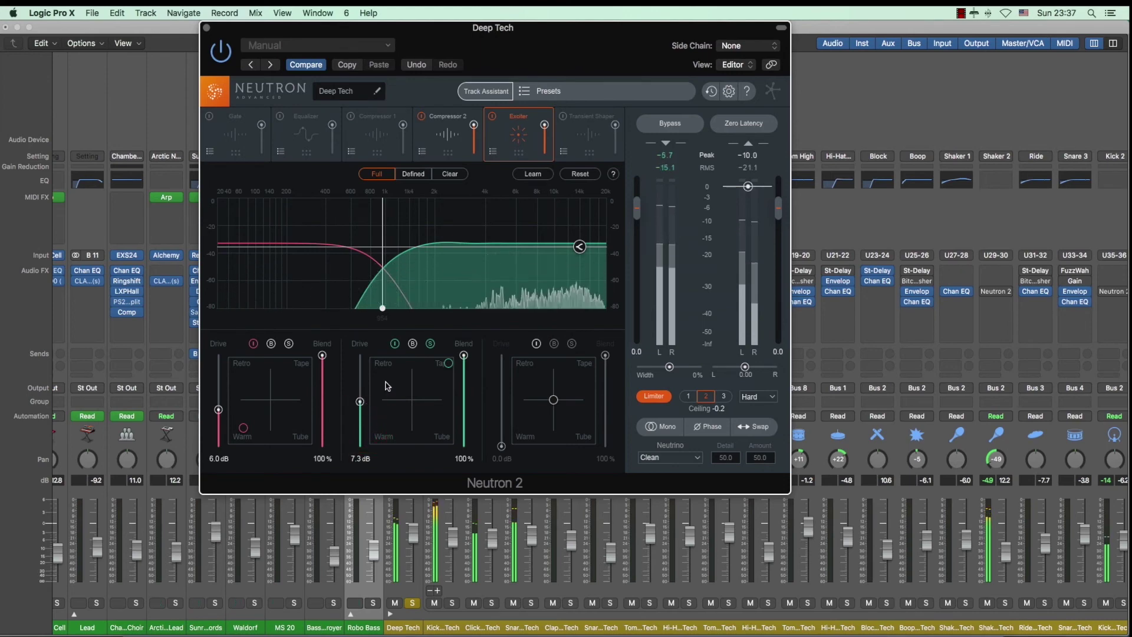
left_click(431, 346)
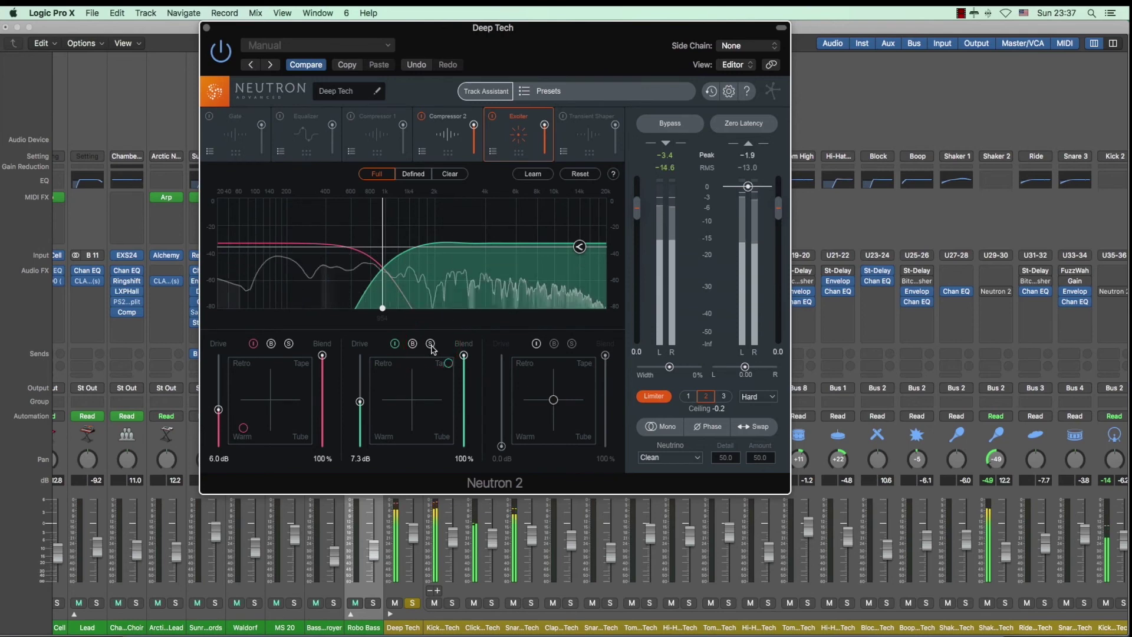
Compare the drums with the Exciter off and on, leave it on and close Deep Tech's Neutron 2
left_click(493, 118)
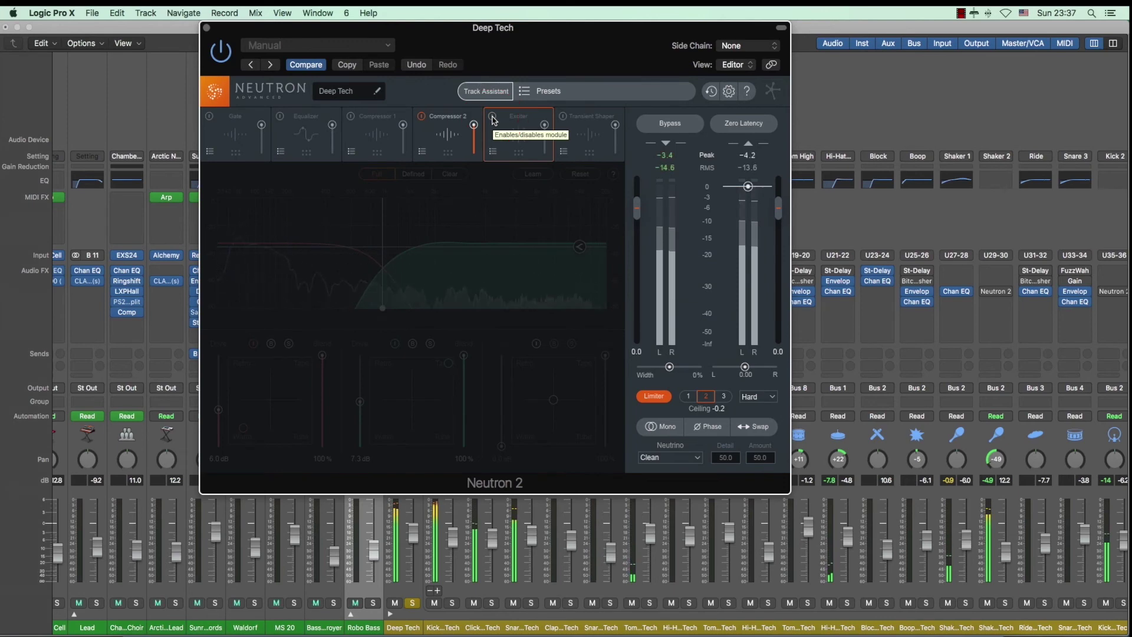
left_click(494, 118)
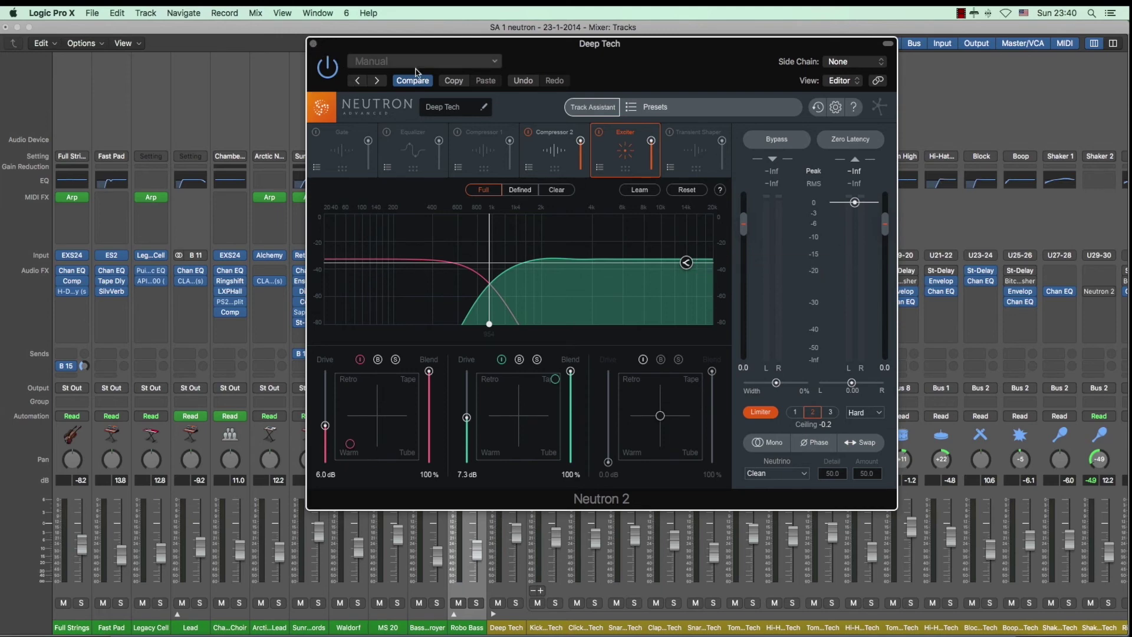
left_click(313, 45)
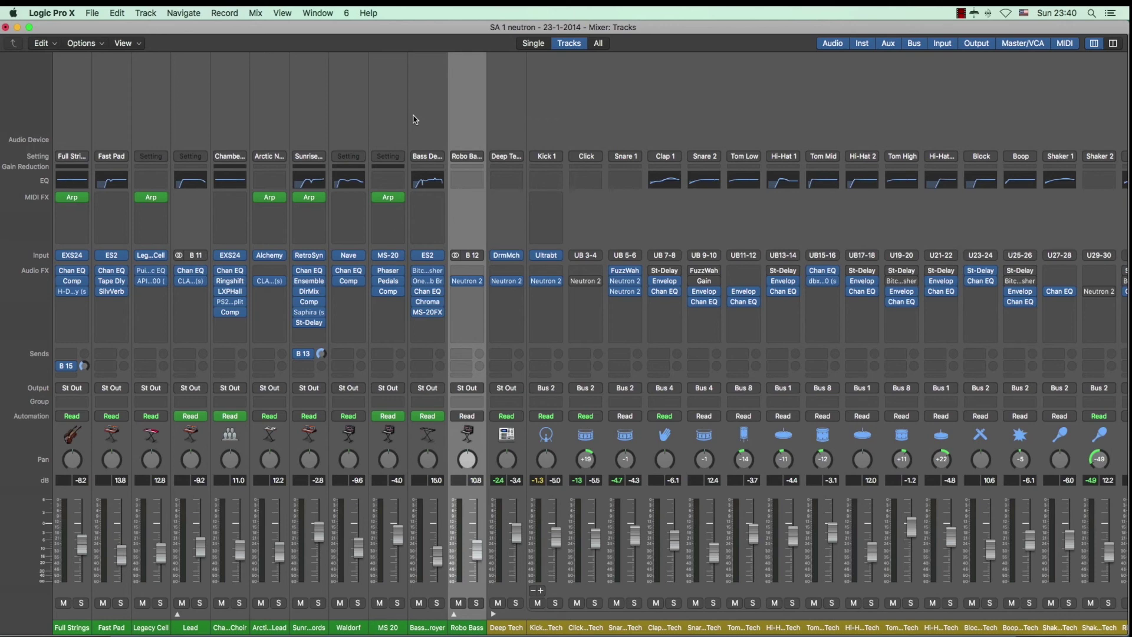
Return to the Tracks window and move the cycle range forward to bars 21 through 29
key("super+1")
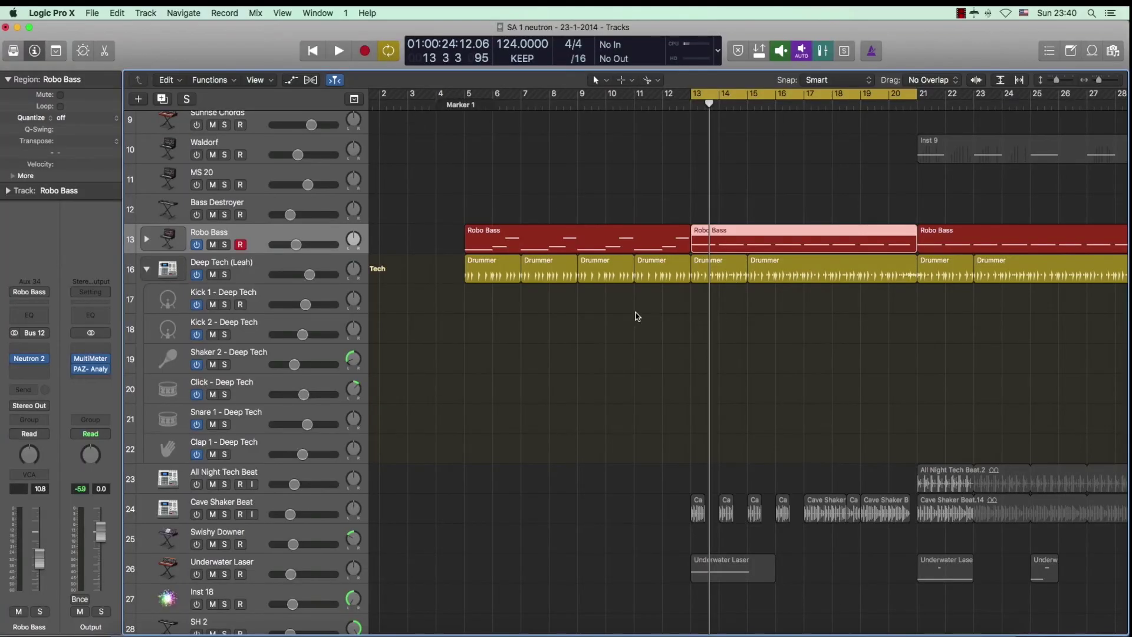
scroll(637, 317, "up", 5)
scroll(942, 195, "right", 6)
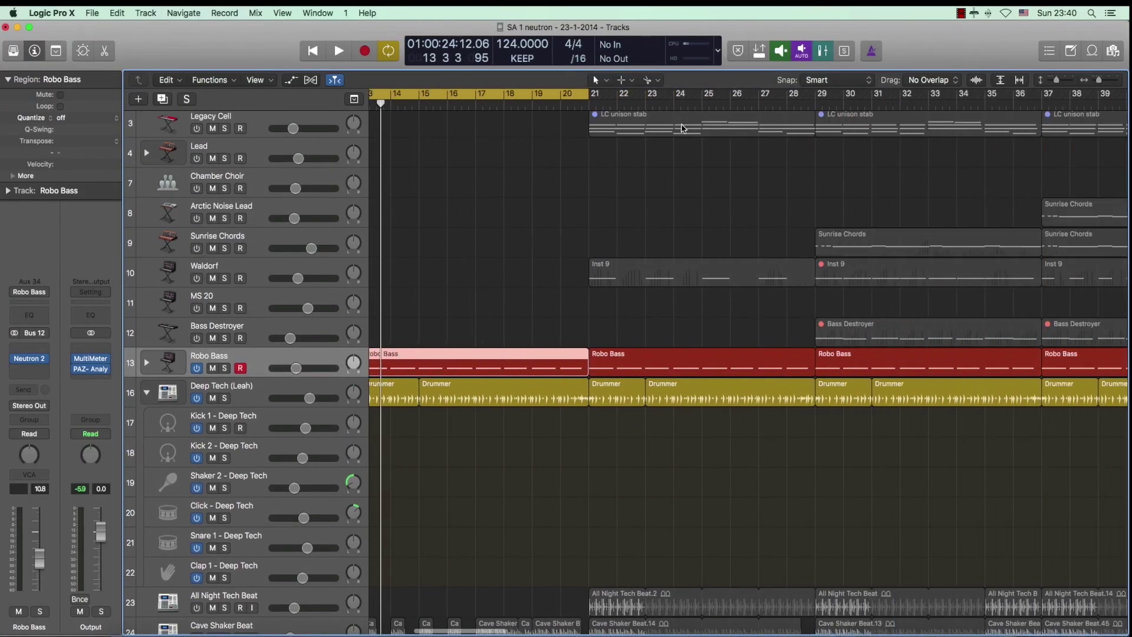
key("shift+super+period")
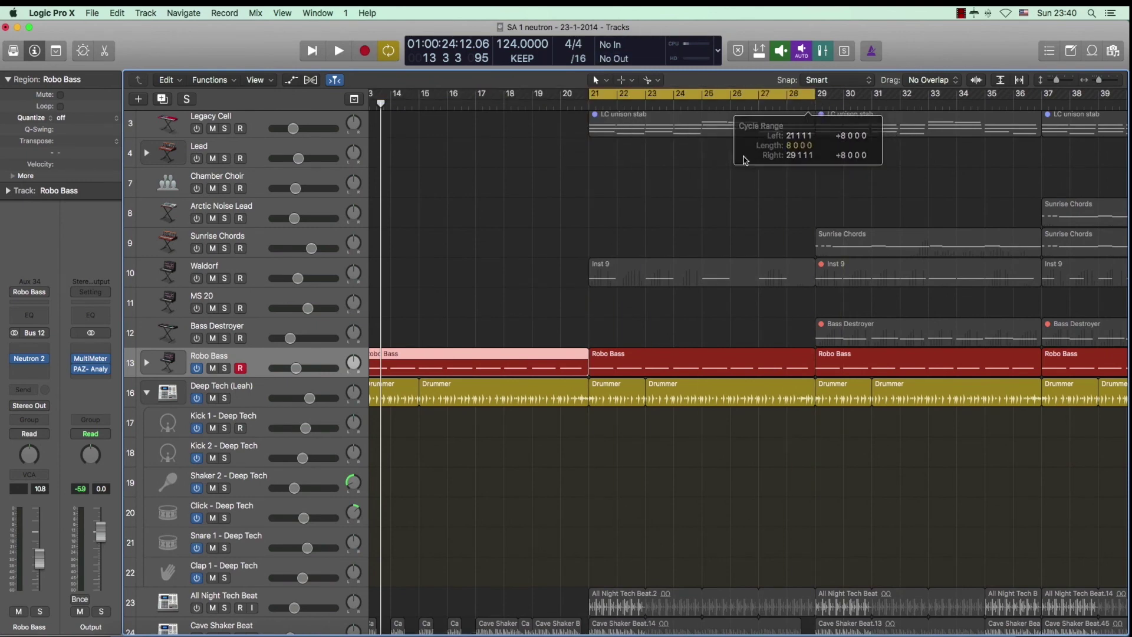
Turn on the Waldorf track, start playback of the cycle and solo Waldorf
left_click(179, 274)
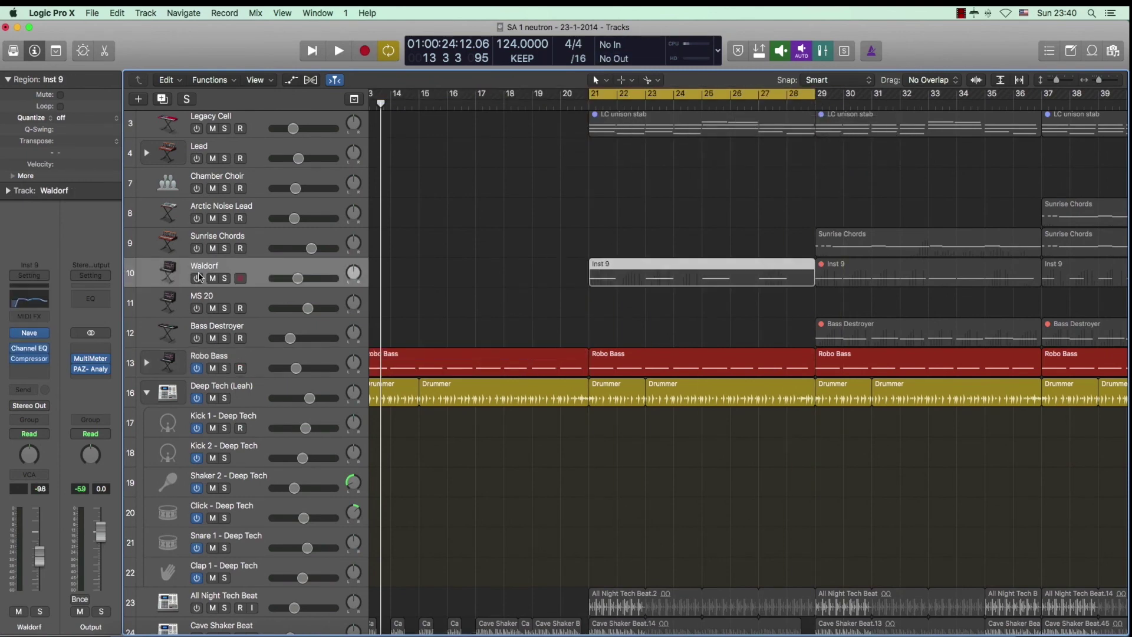
key("space")
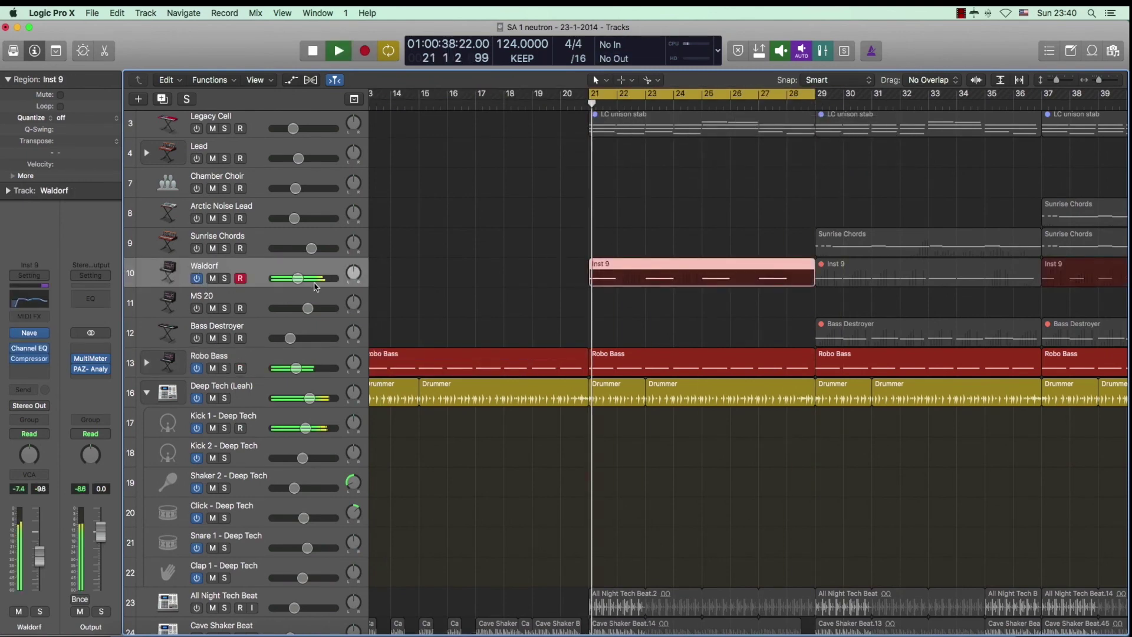
left_click(224, 282)
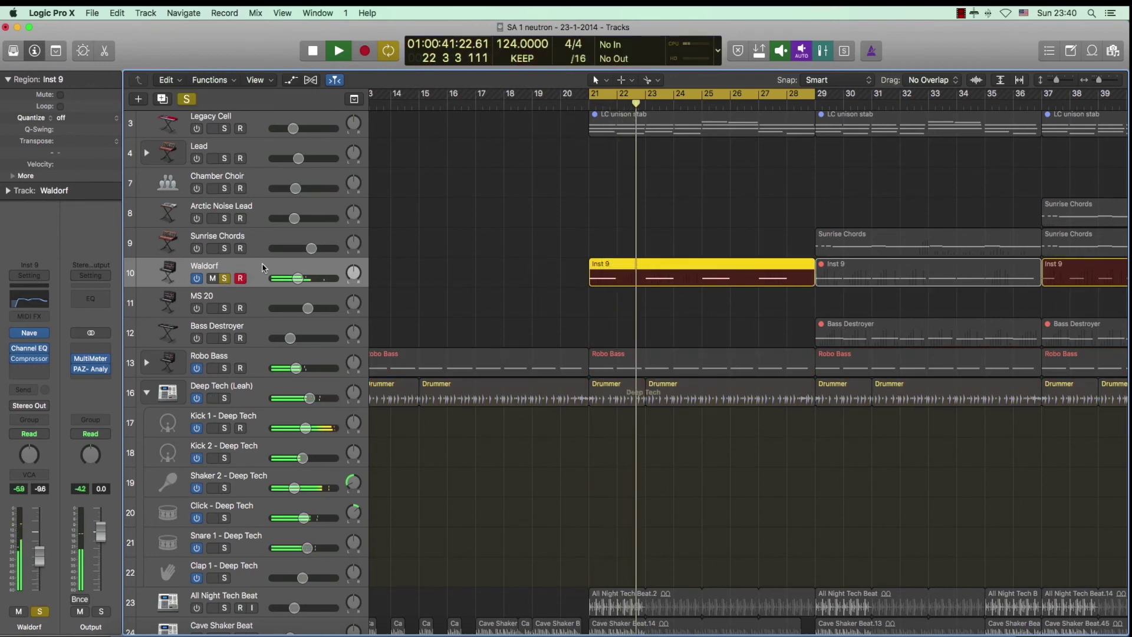
In the mixer, bypass Waldorf's Channel EQ and Compressor and insert iZotope Neutron 2 in its next free effect slot
key("x")
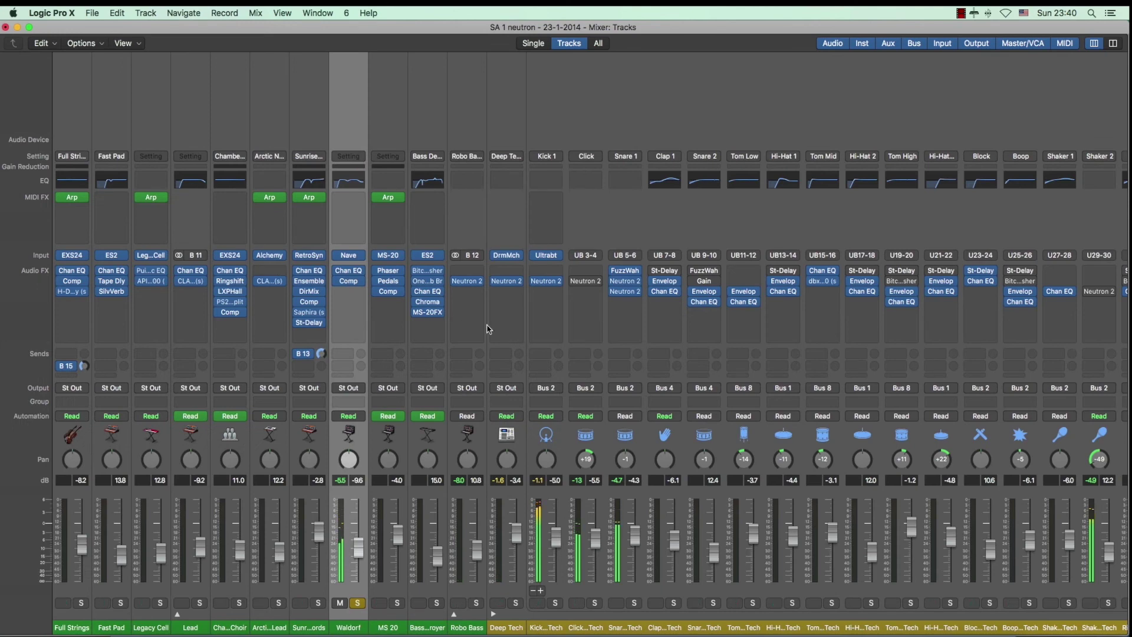
mouse_move(337, 283)
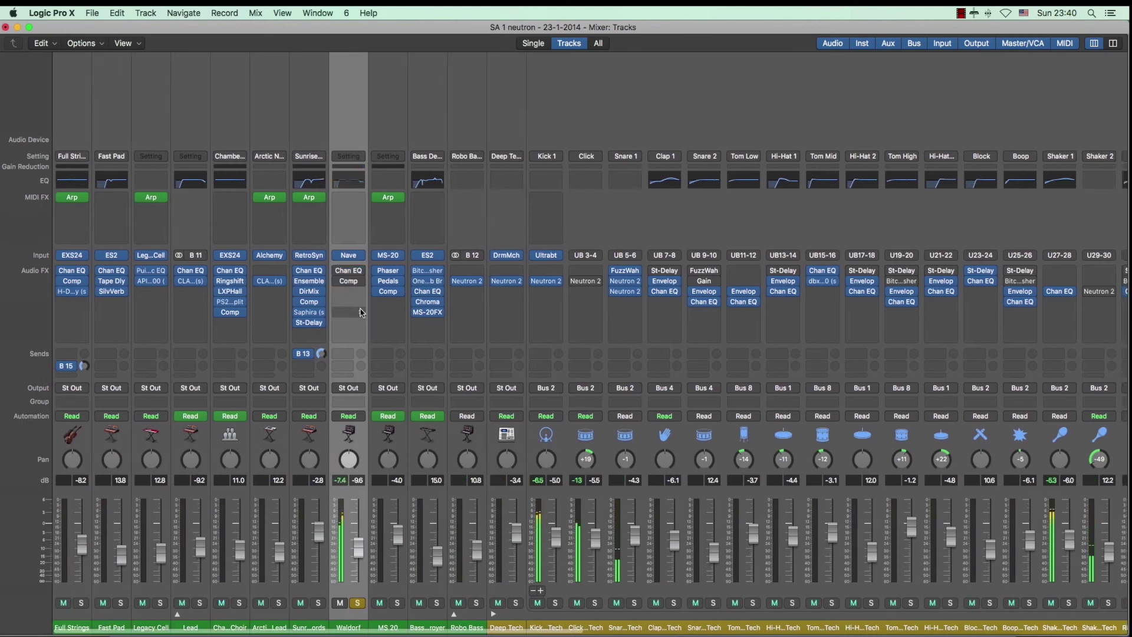
left_click(356, 292)
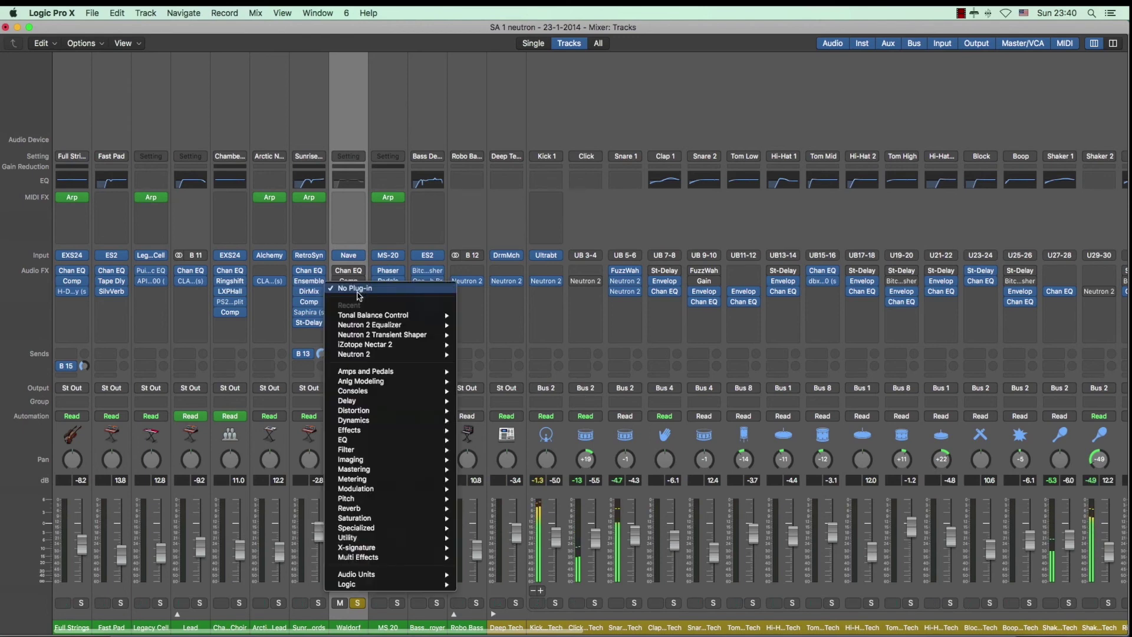
mouse_move(374, 576)
mouse_move(491, 624)
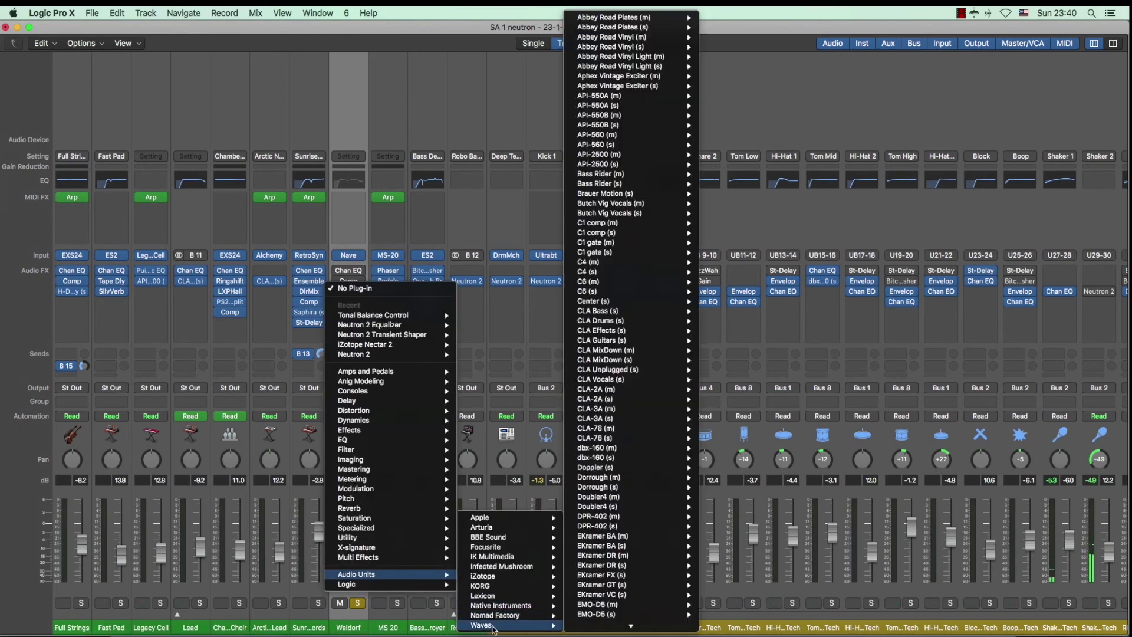
mouse_move(482, 577)
left_click(614, 377)
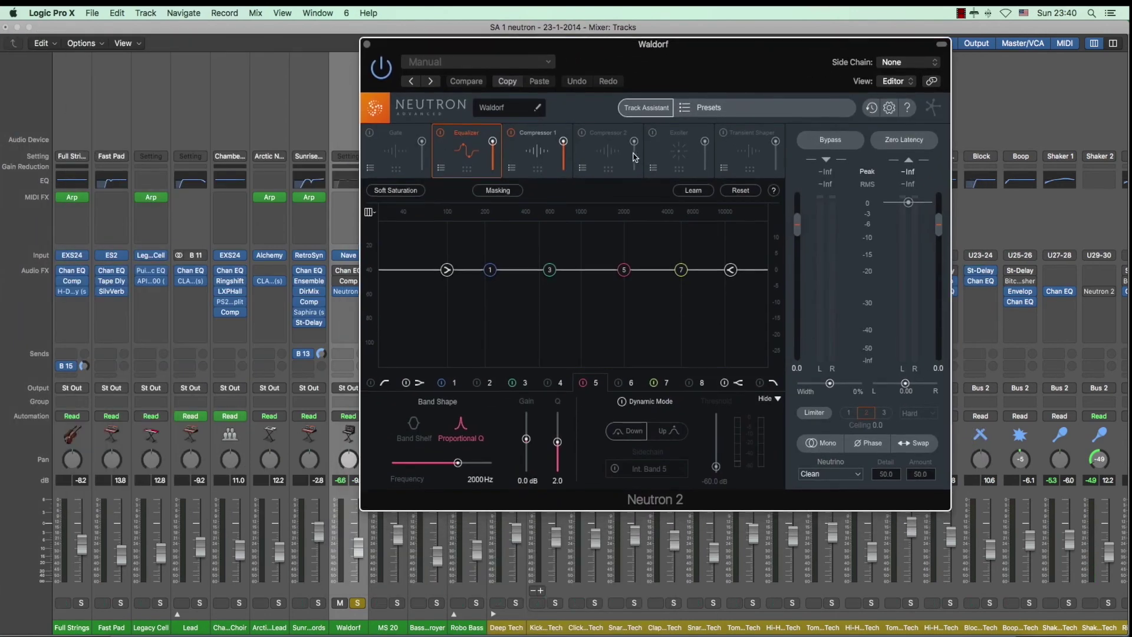
Start Track Assistant on Waldorf with instrument Other, style Upfront and intensity Medium, and proceed to the audio analysis
left_click(648, 111)
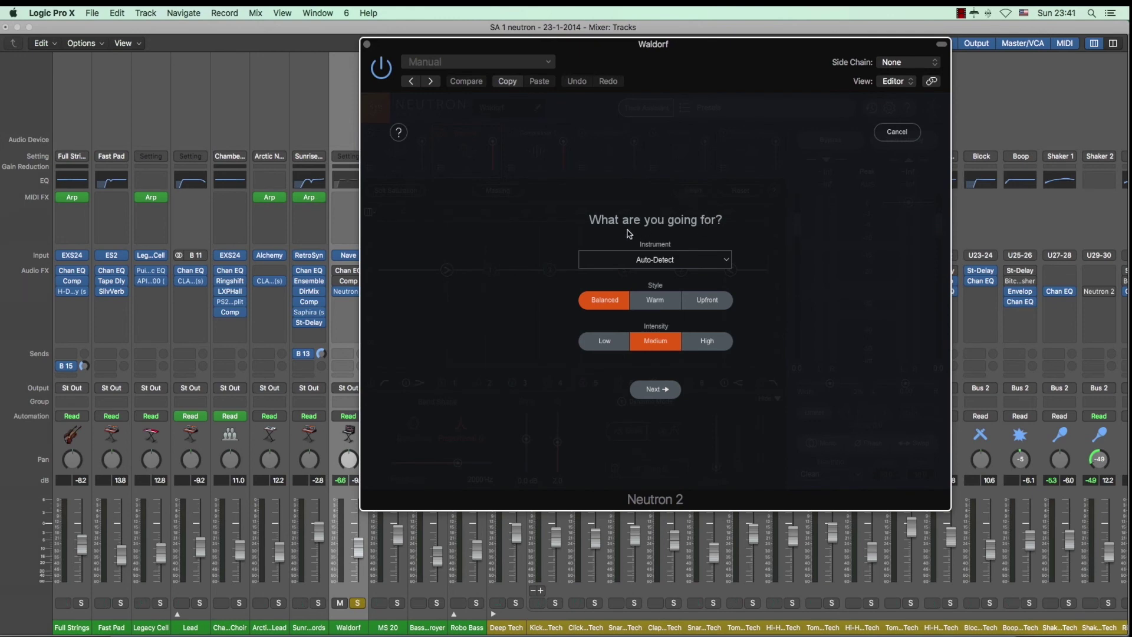
left_click(727, 262)
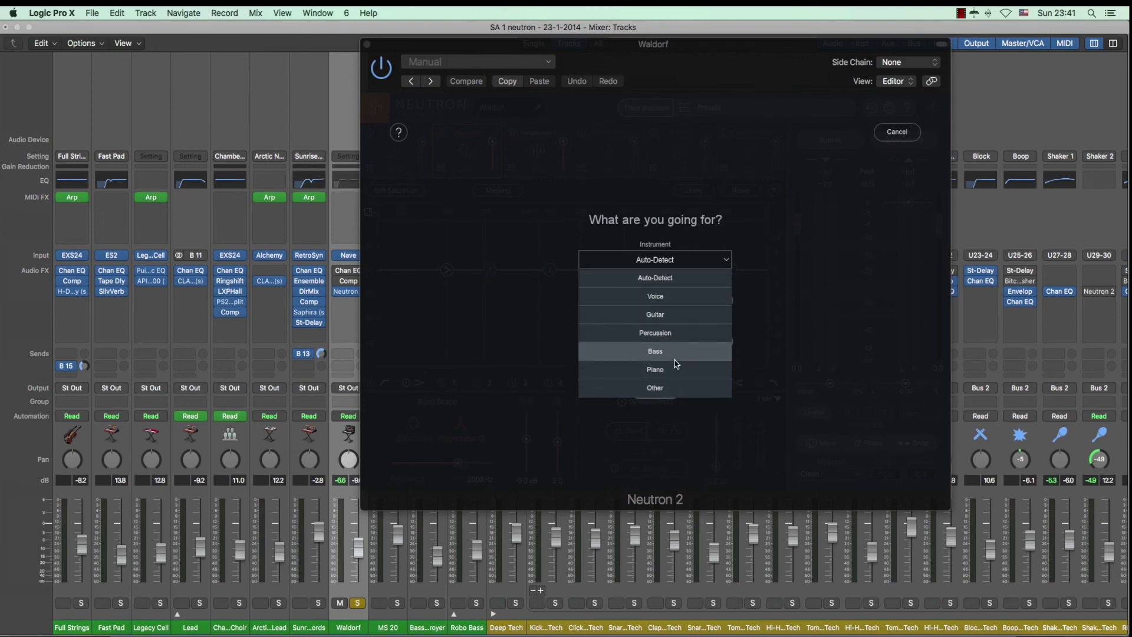
left_click(660, 389)
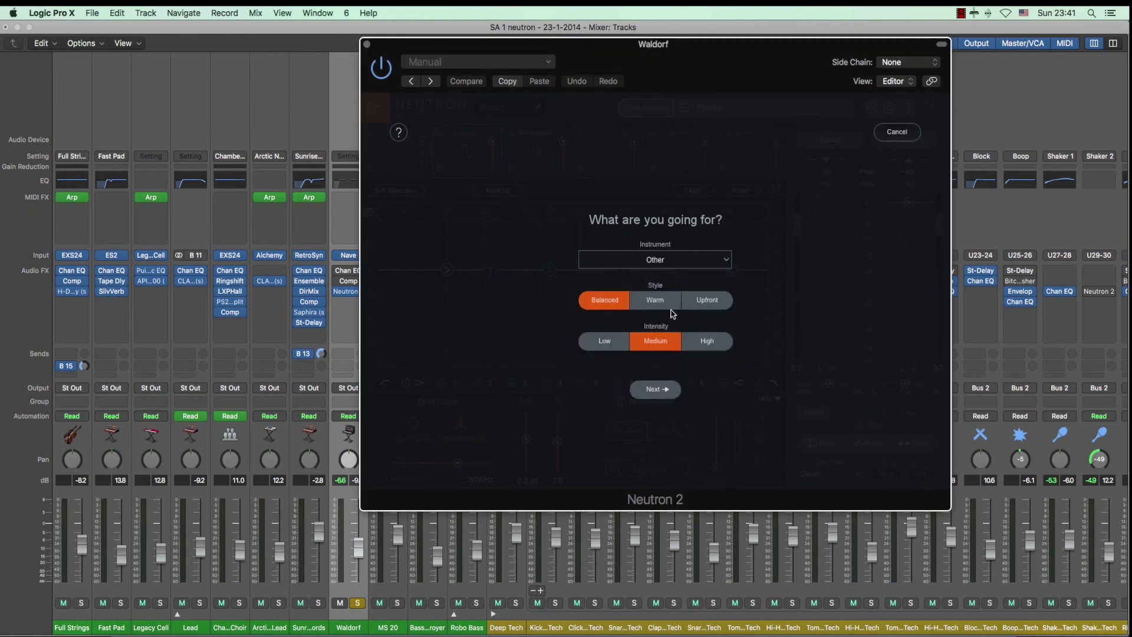
left_click(711, 301)
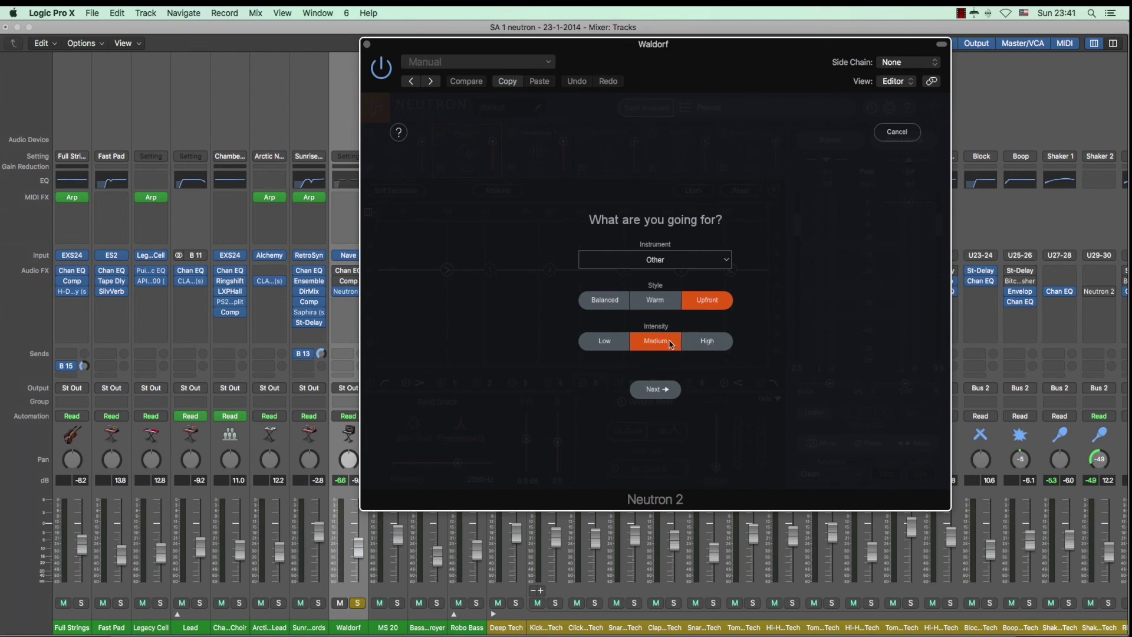
left_click(662, 391)
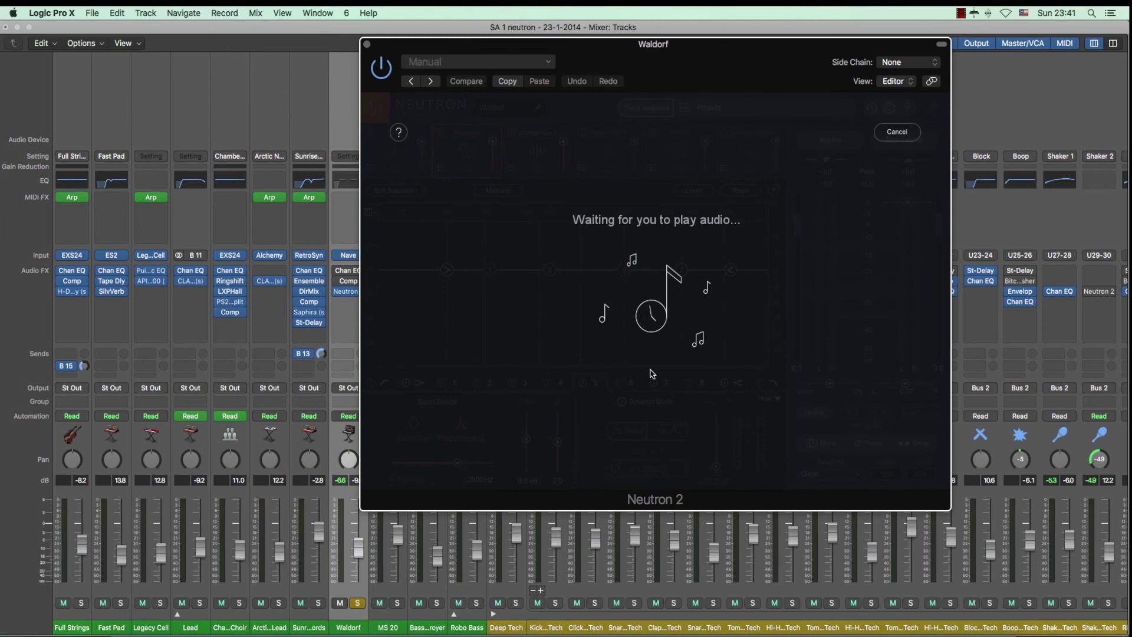
Play the Waldorf part so Track Assistant can analyse it, and accept the suggested settings
key("space")
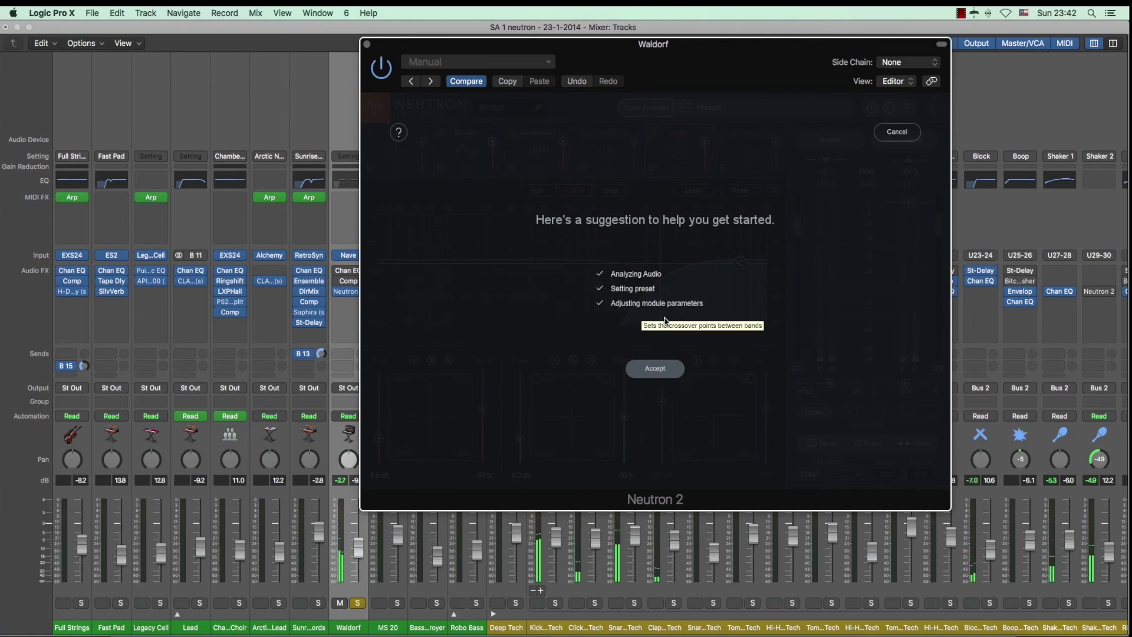
left_click(653, 369)
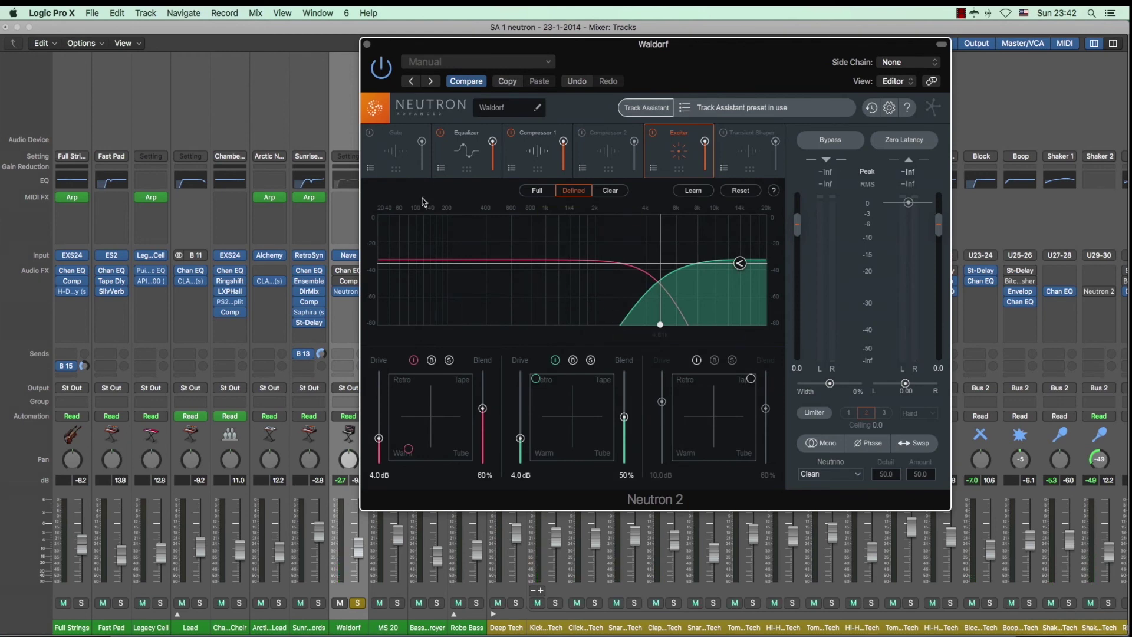
Show Neutron 2's Equalizer module on Waldorf and examine its dynamic bands during playback
left_click(461, 154)
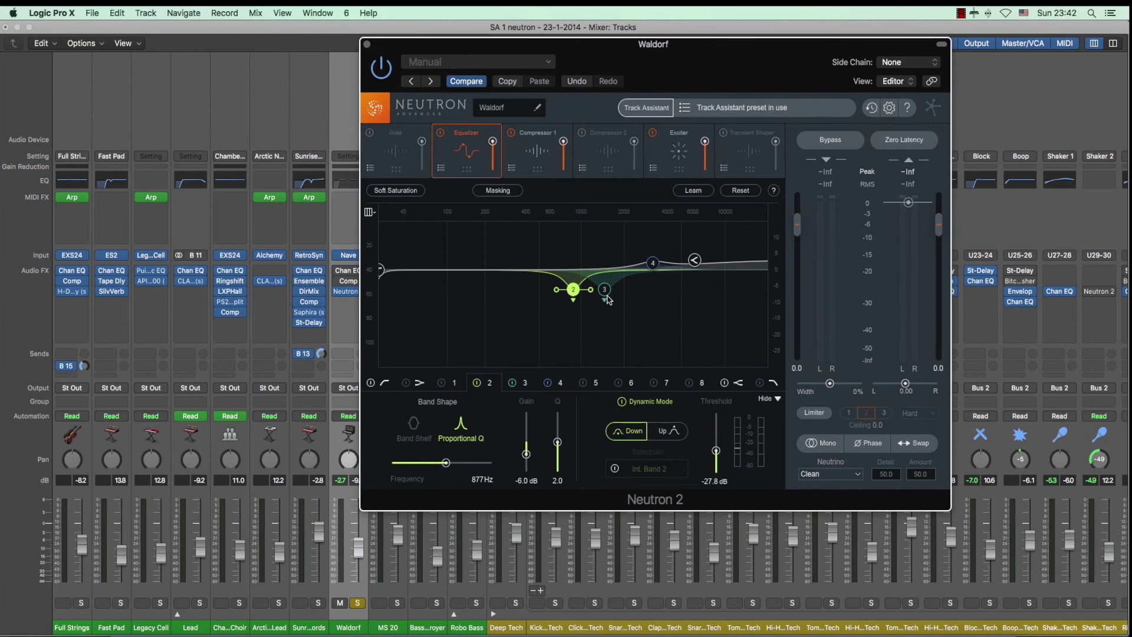
key("space")
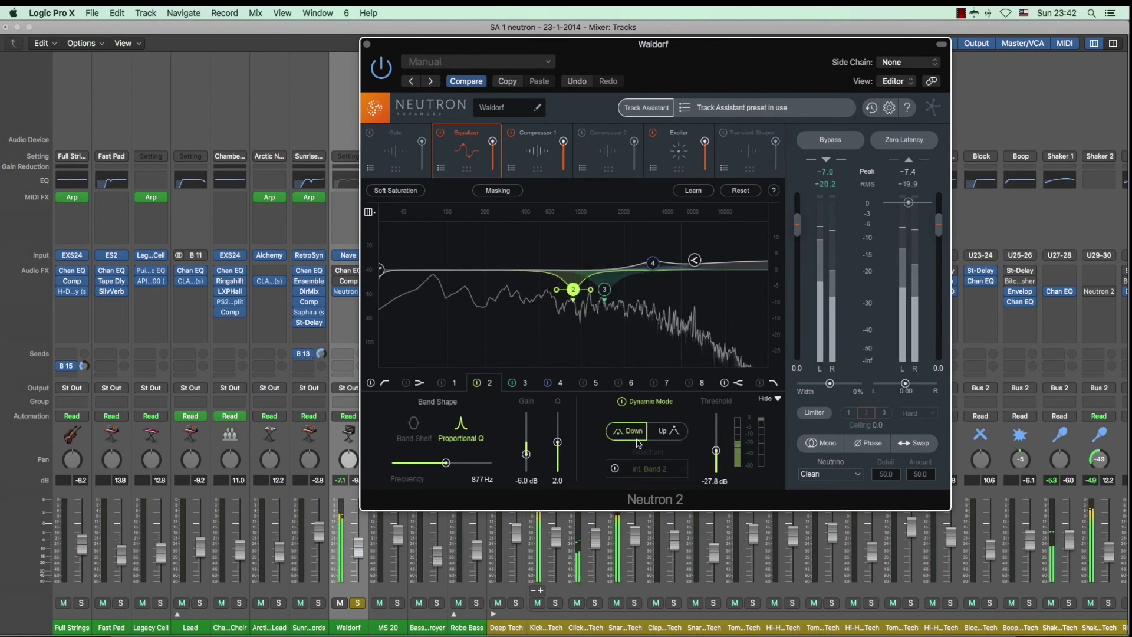
key("space")
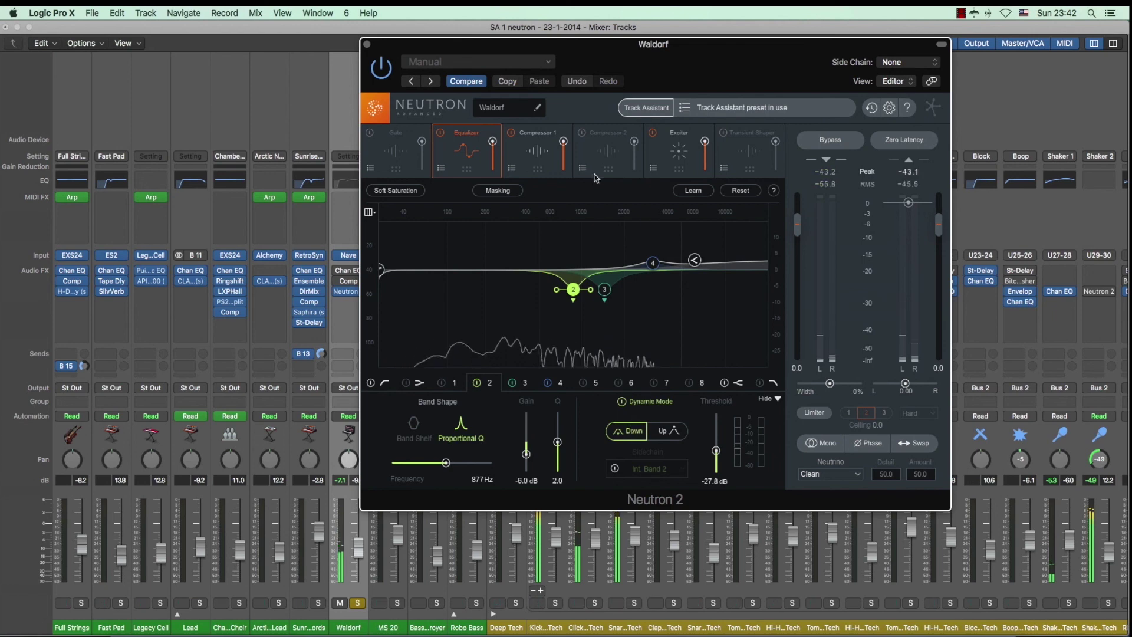
key("space")
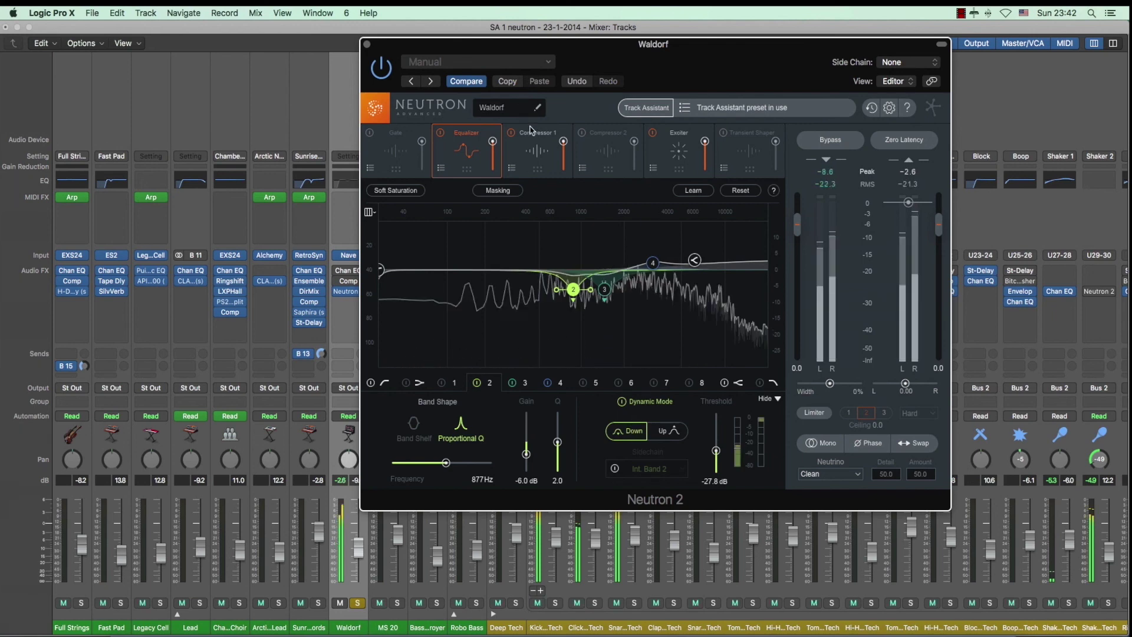
Compare the Waldorf sound with Neutron 2 repeatedly bypassed and re-enabled during playback, ending with it enabled
left_click(384, 73)
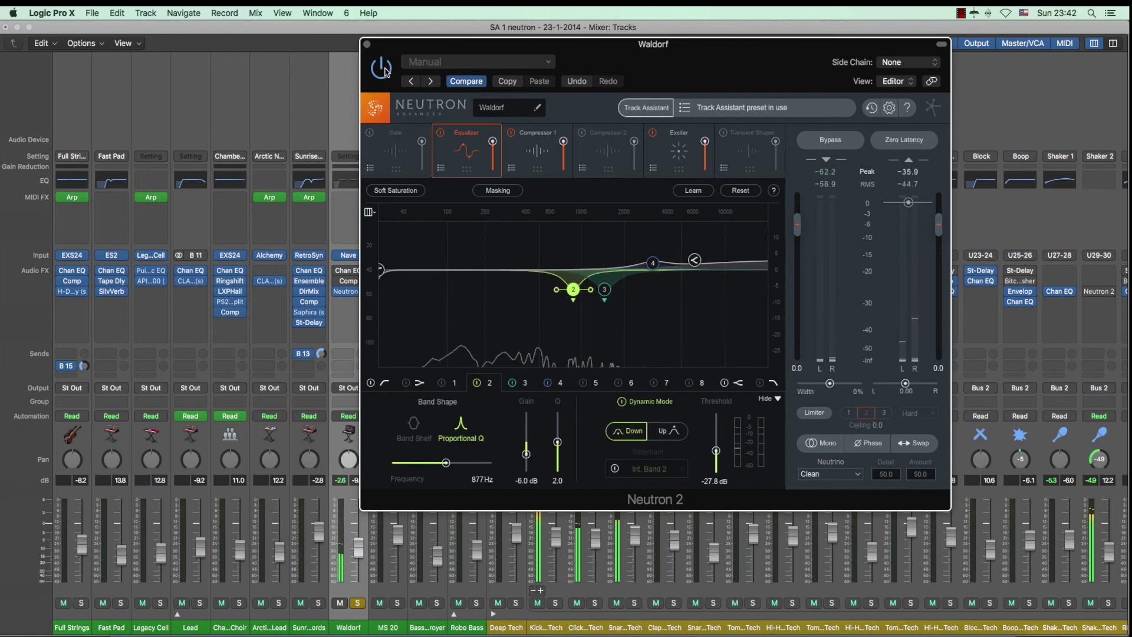
left_click(383, 72)
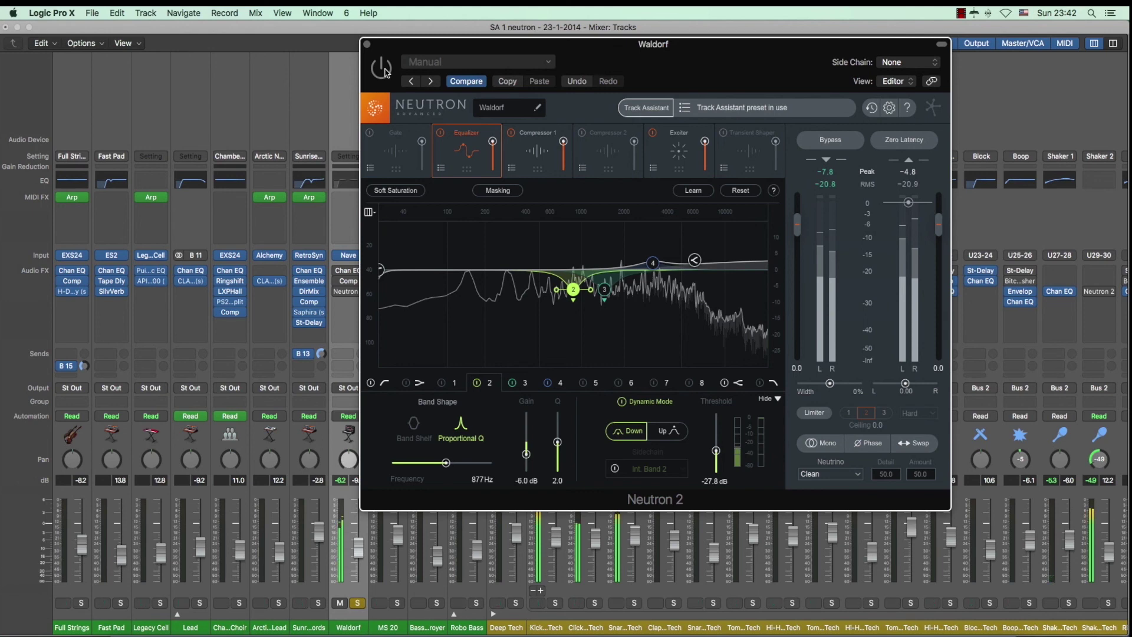
left_click(382, 70)
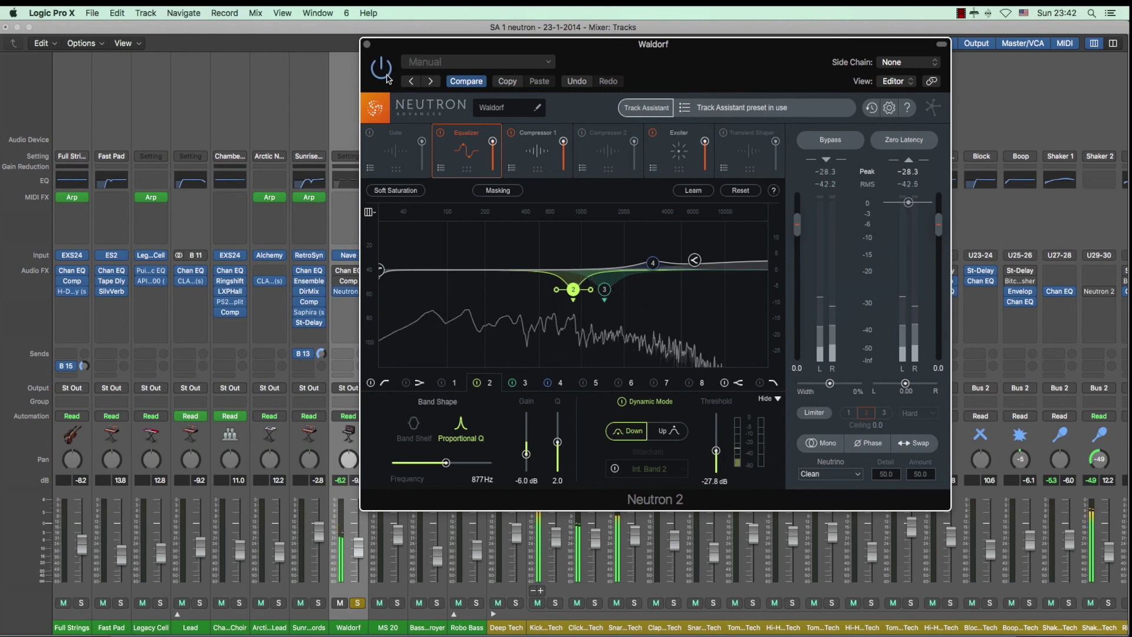
left_click(382, 69)
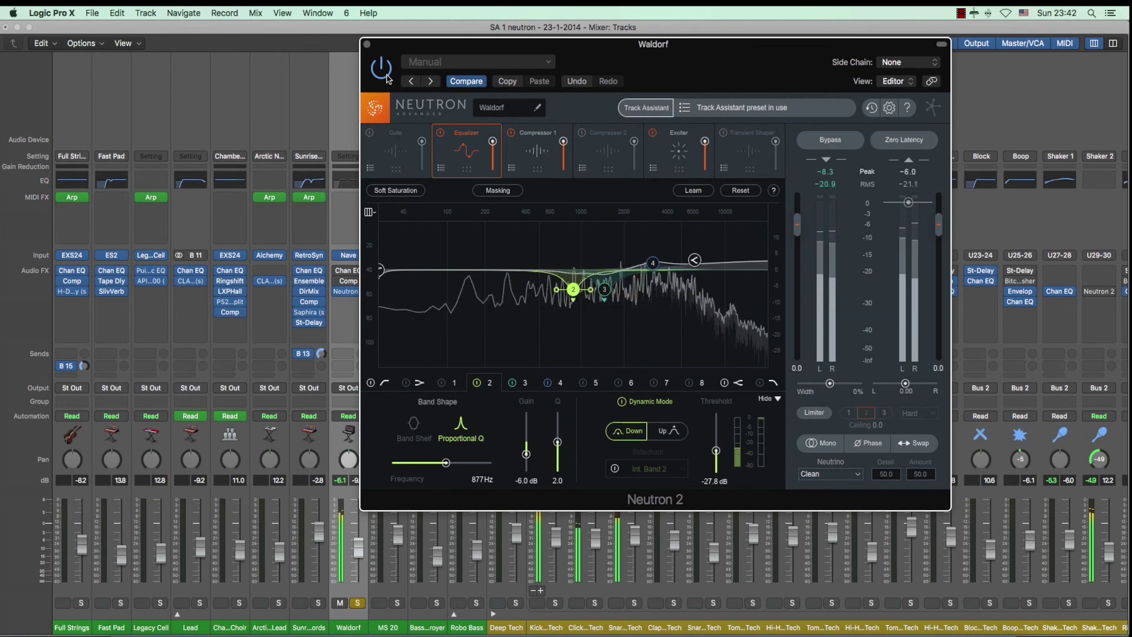
left_click(382, 70)
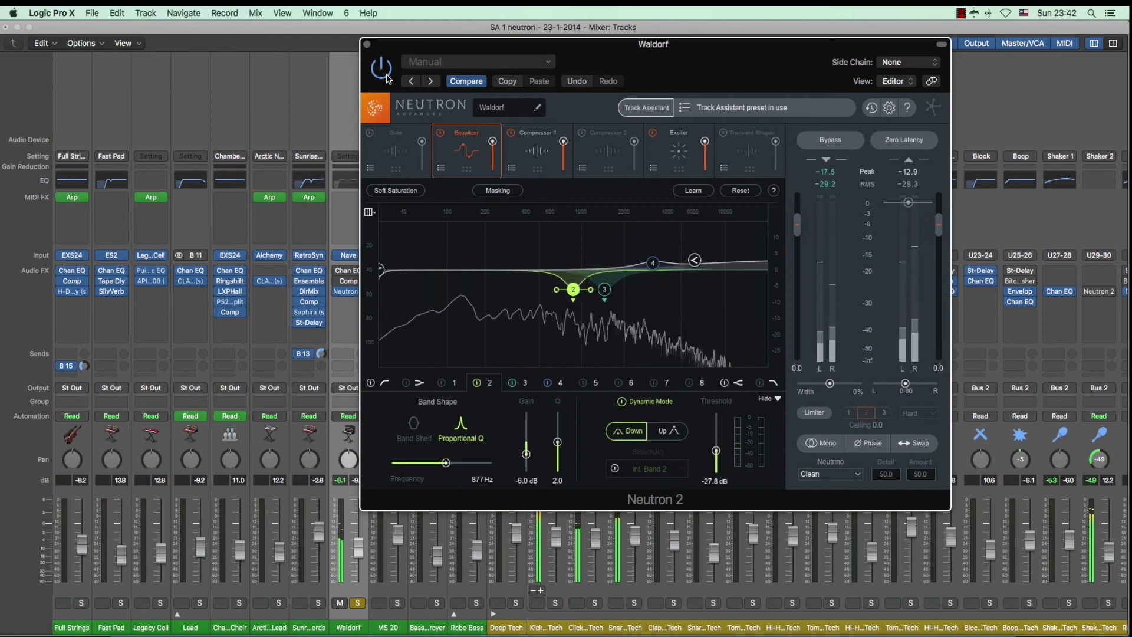
left_click(386, 76)
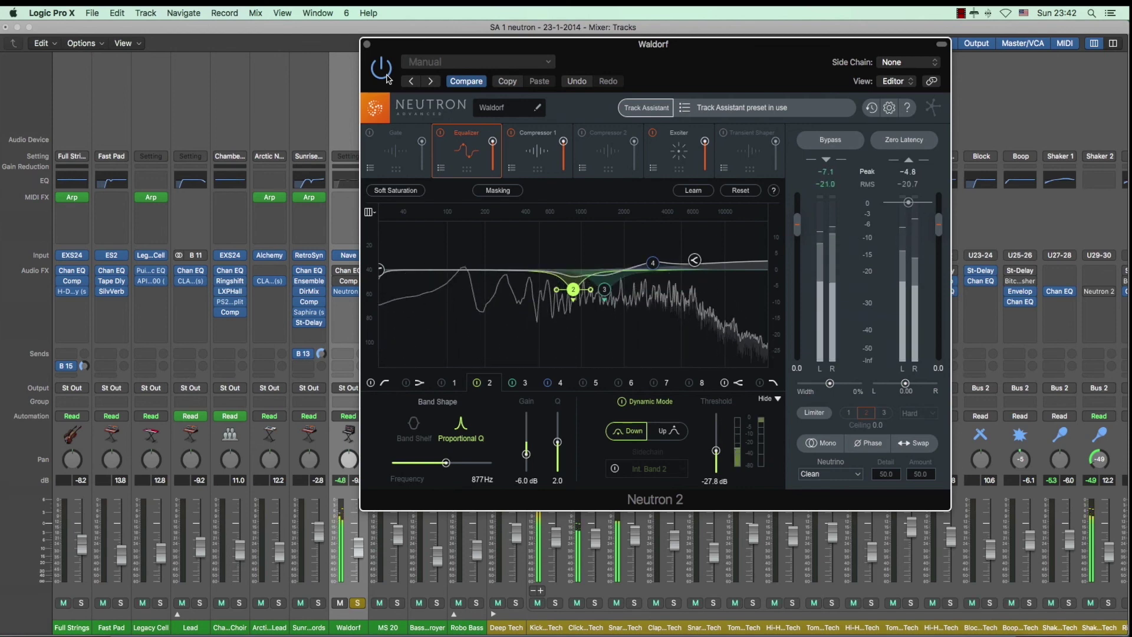
Examine the Compressor 1 and Exciter settings that Track Assistant made for Waldorf
left_click(534, 155)
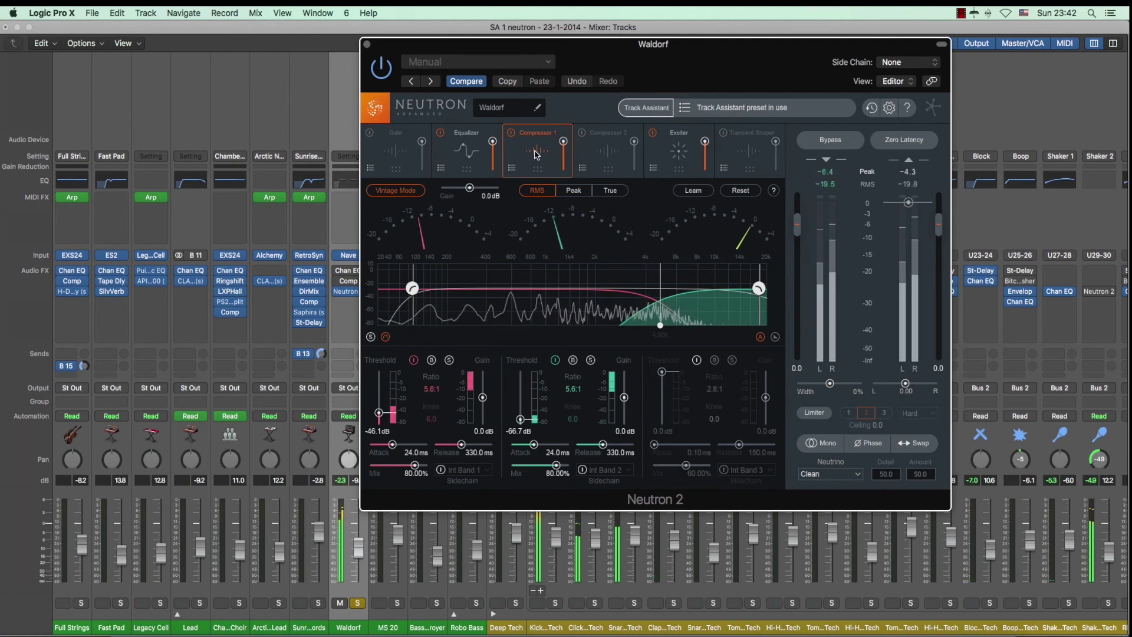
left_click(671, 152)
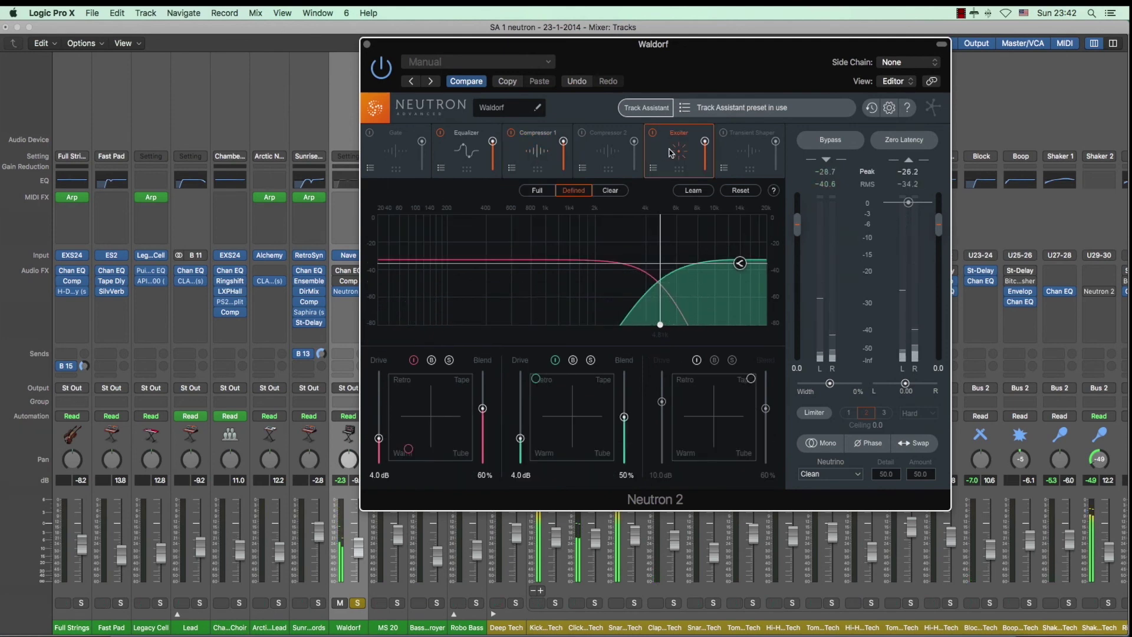
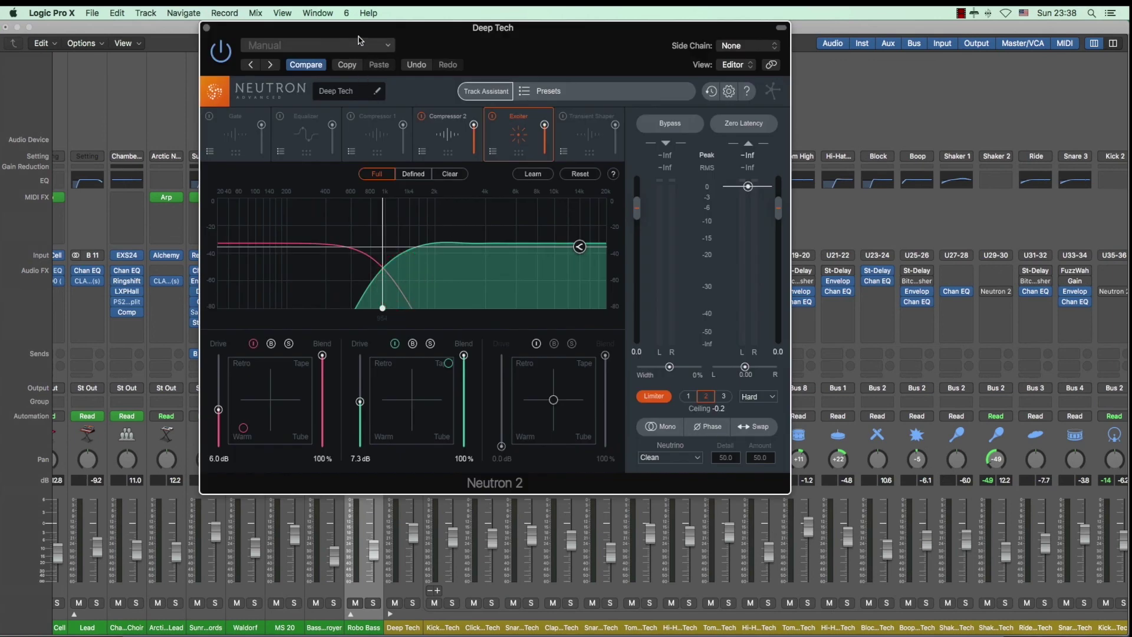
Reposition the Deep Tech Neutron 2 window and look through its Gate, Equalizer, Compressor 1, Compressor 2, Exciter and Transient Shaper modules, finishing on Exciter
left_click_drag(352, 28, 455, 46)
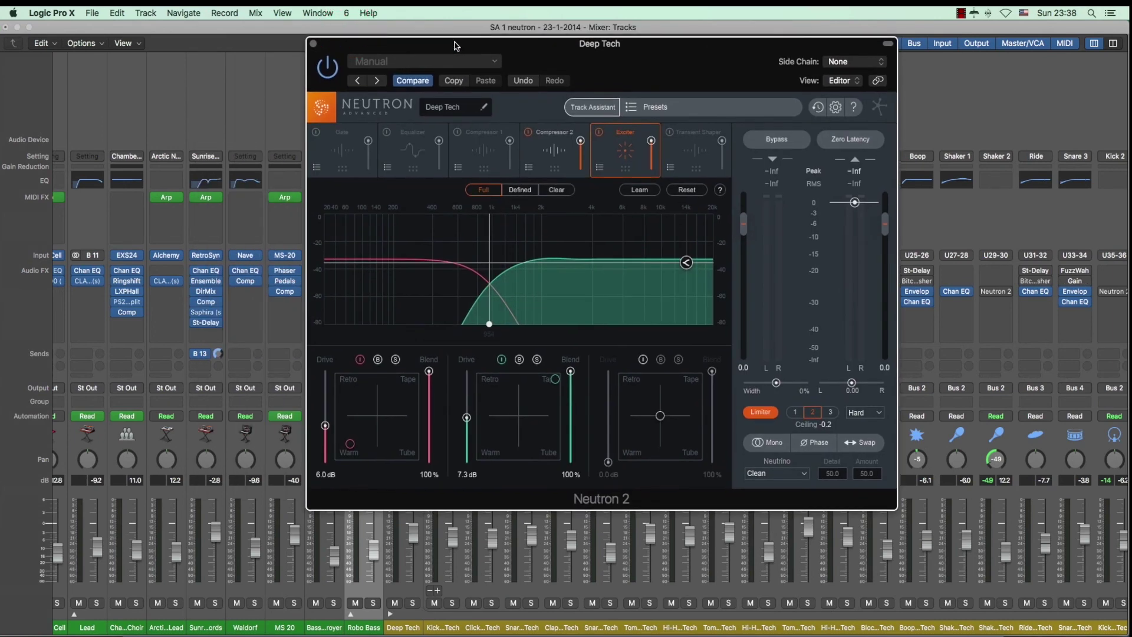
left_click(344, 154)
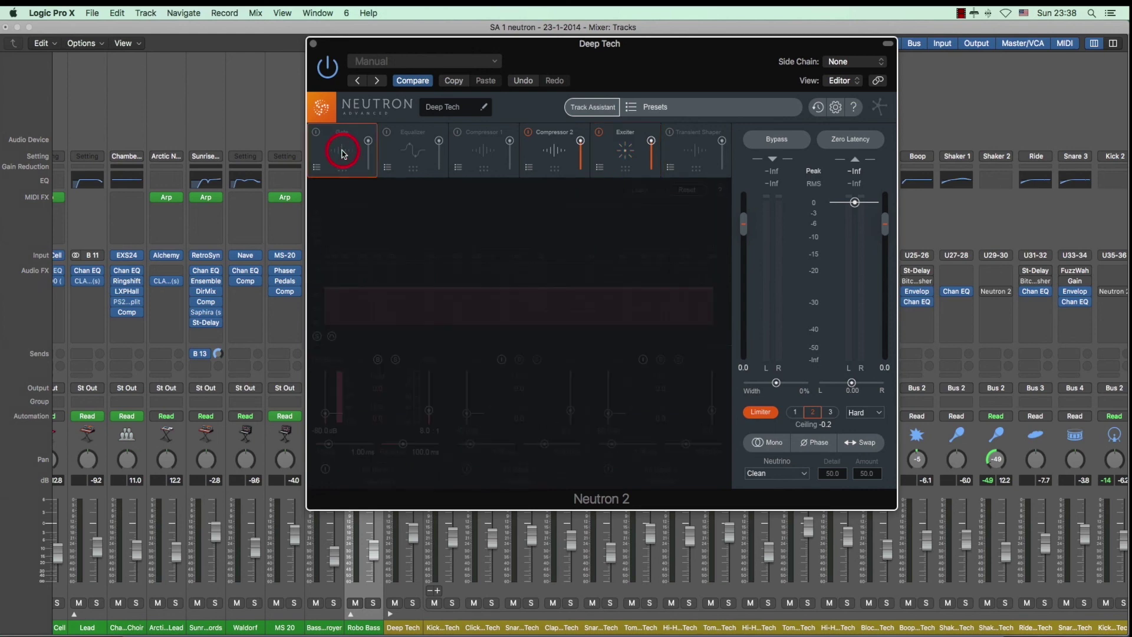
left_click(405, 154)
left_click(479, 156)
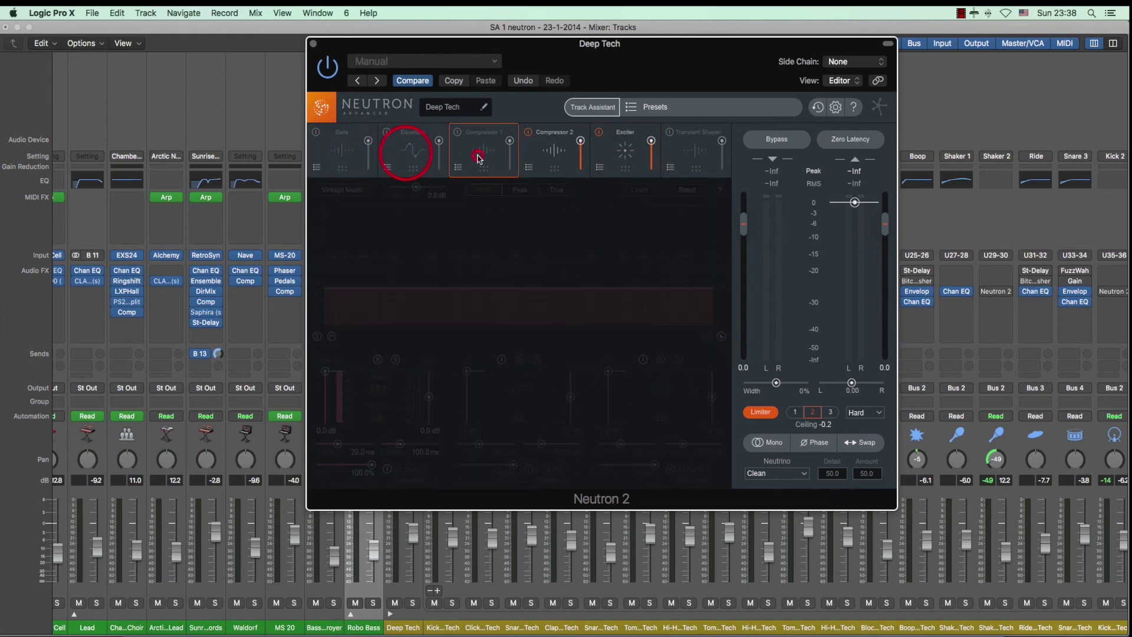
left_click(550, 156)
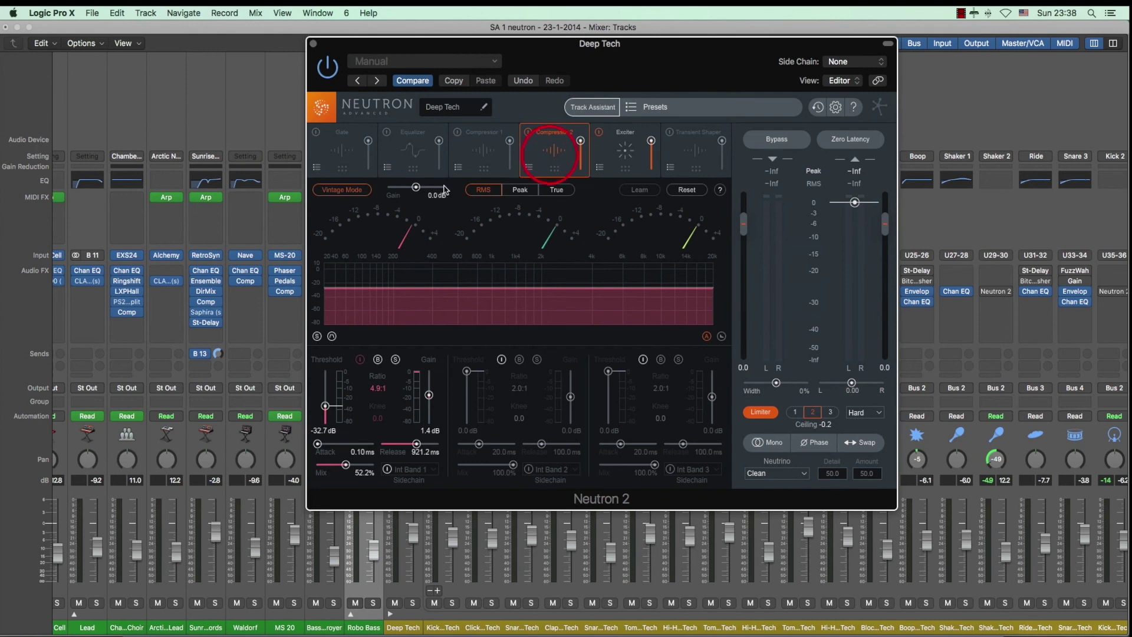
left_click(625, 155)
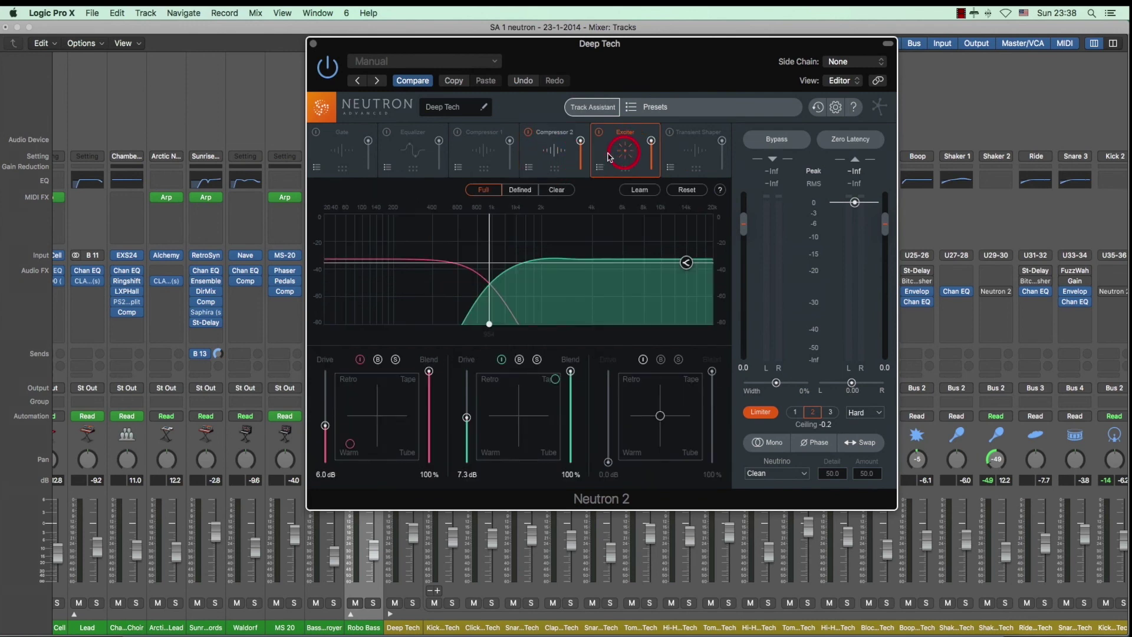
left_click(690, 156)
left_click(628, 154)
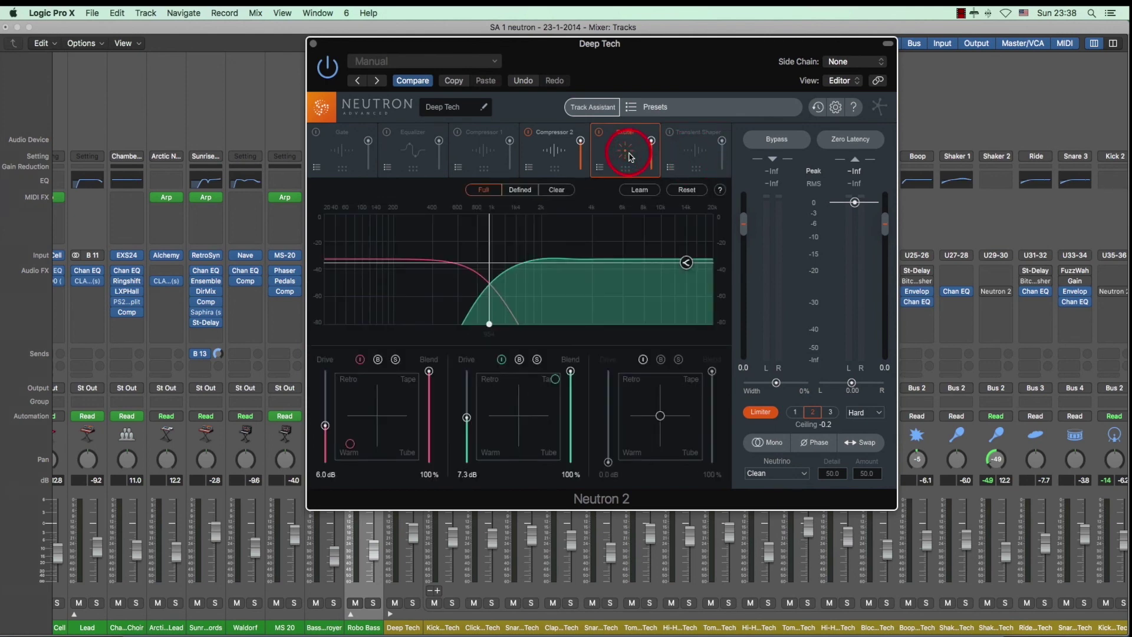